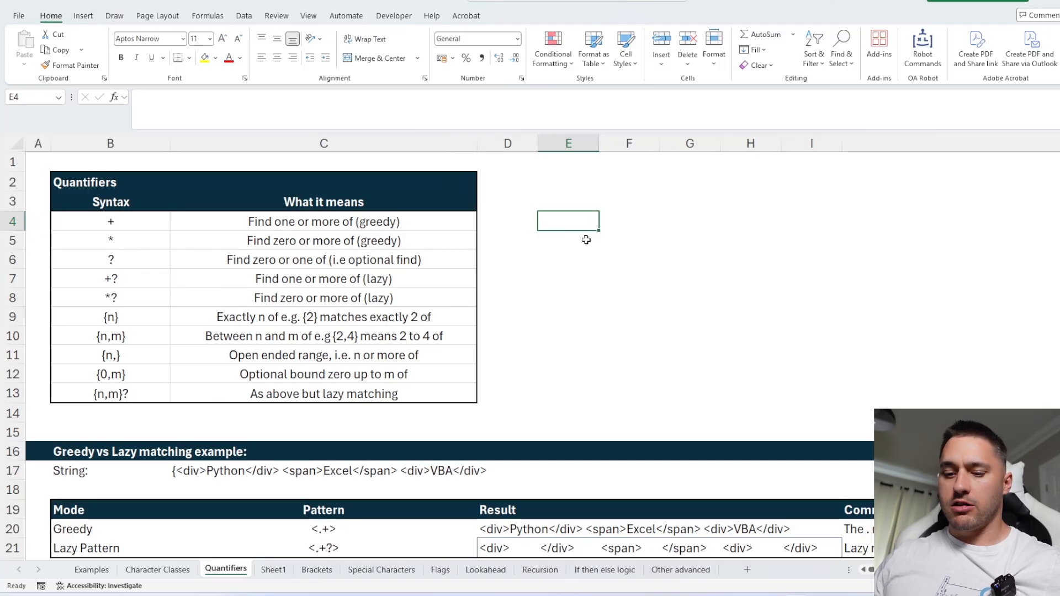
Try the \W shorthand class in cell E4 and clear the entry again.
text(\W)
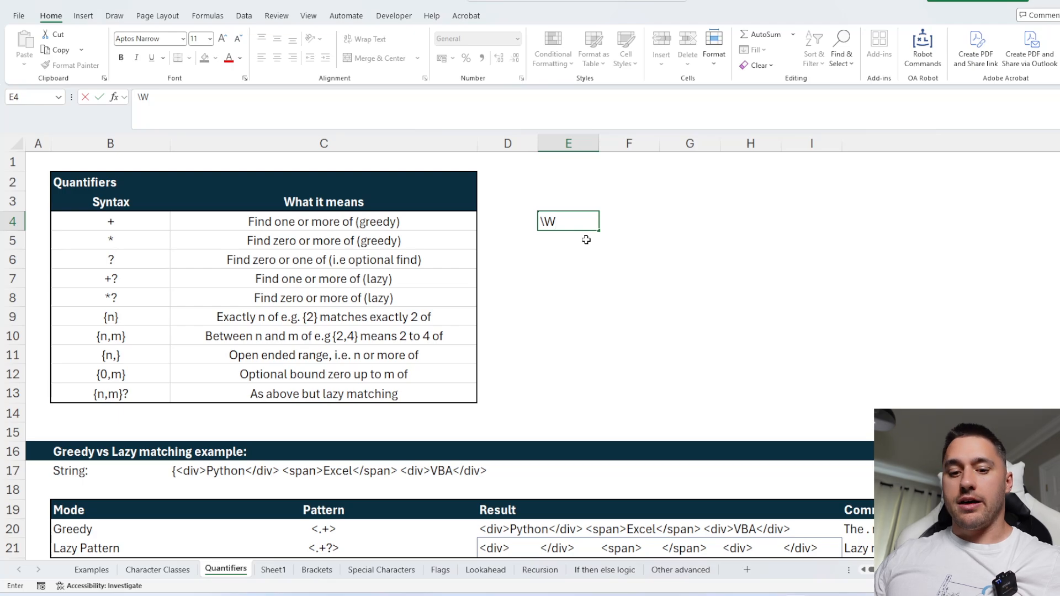
key(BackSpace)
text(s)
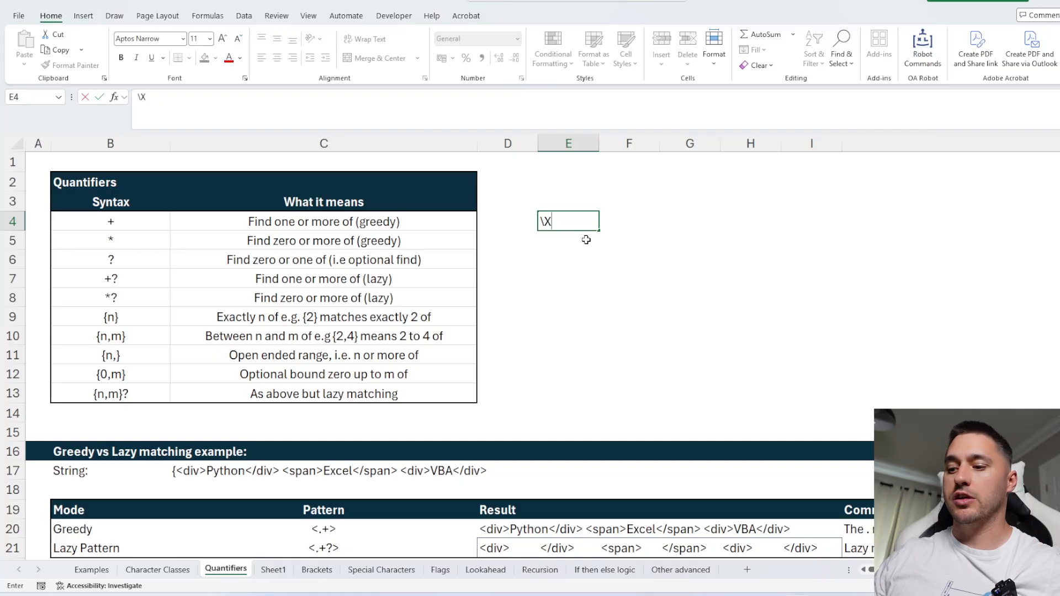
key(BackSpace)
key(BackSpace)
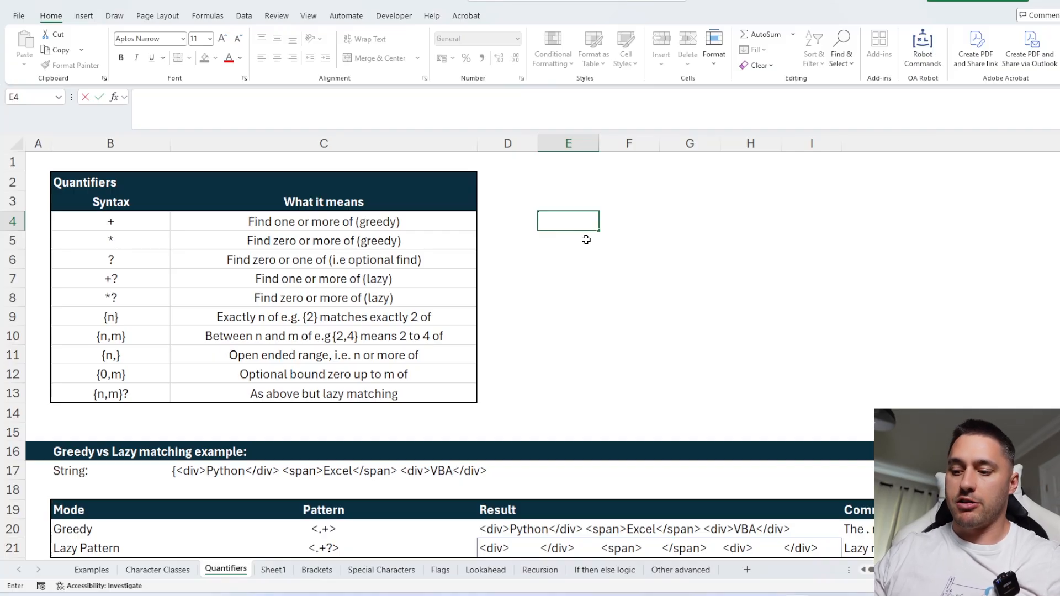
Write the [a-z] character class in E4, briefly adding and removing a ^ negation.
text([a-)
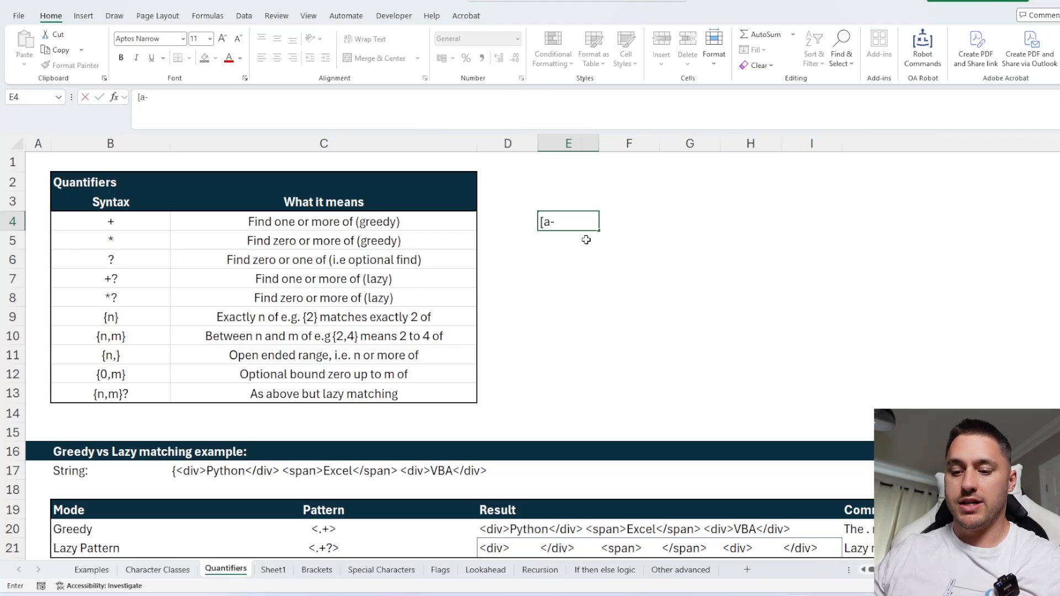
text(z])
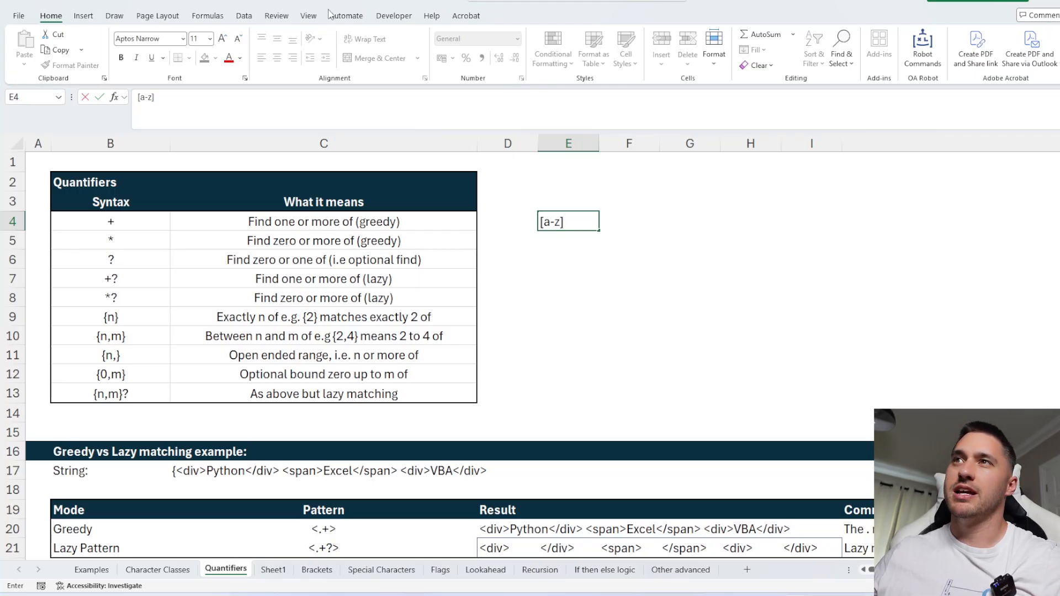
click(138, 101)
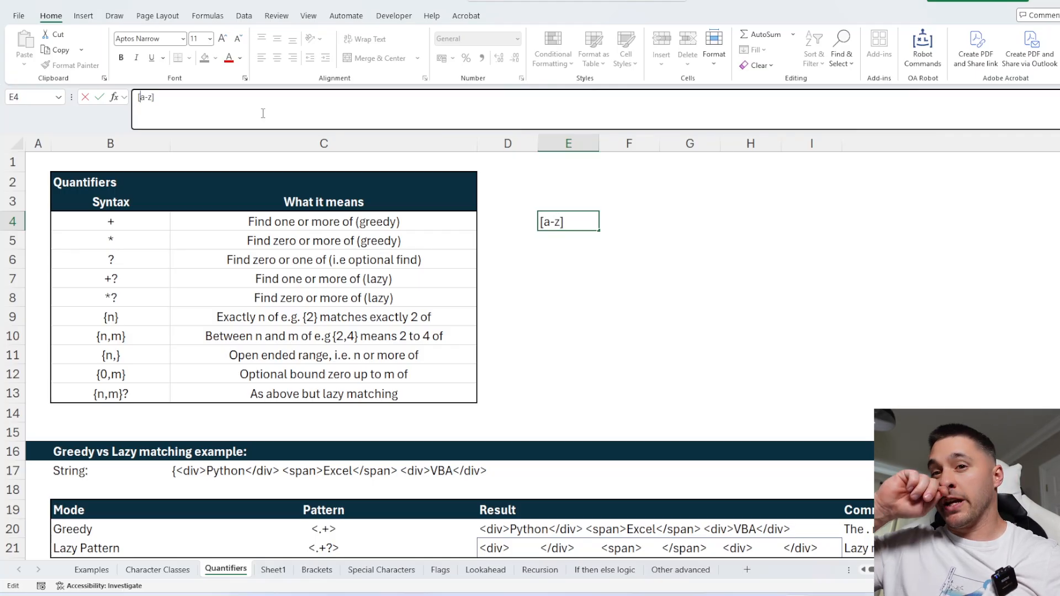
text(^)
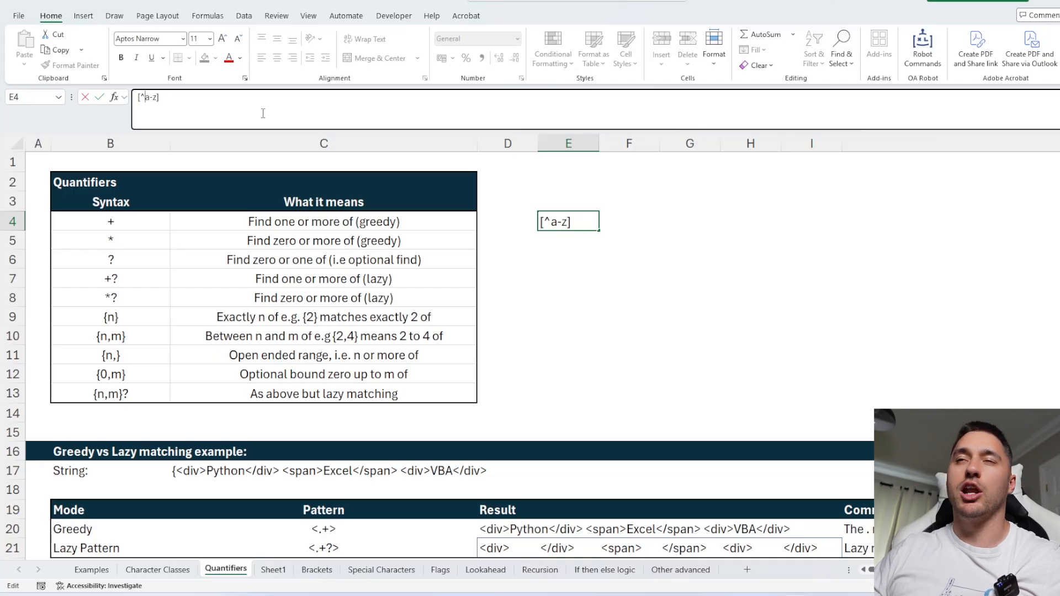
key(BackSpace)
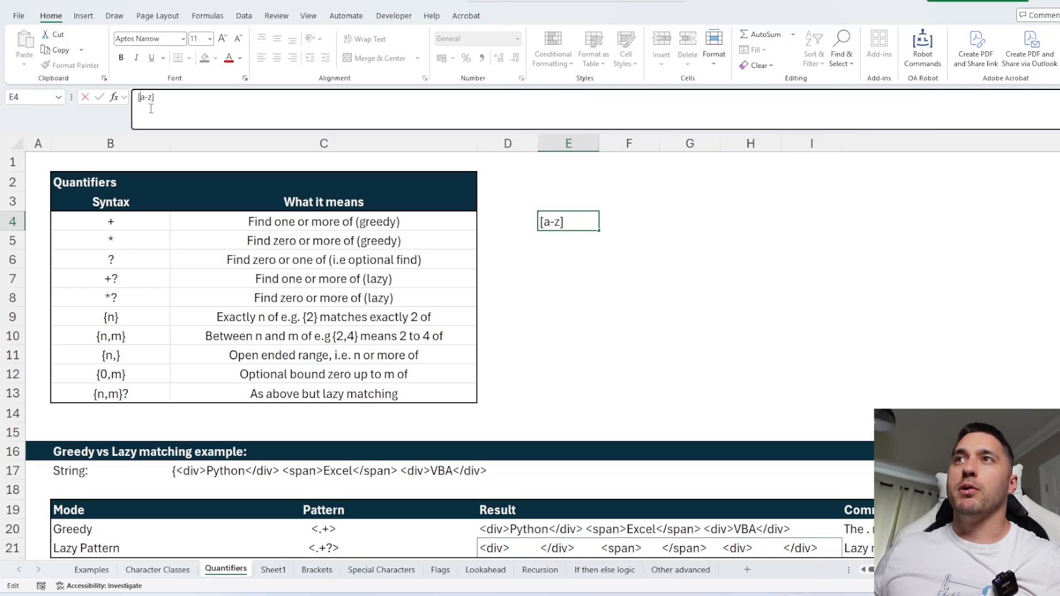
Extend the character class in E4 to [a-zA-Z0-50].
text(A)
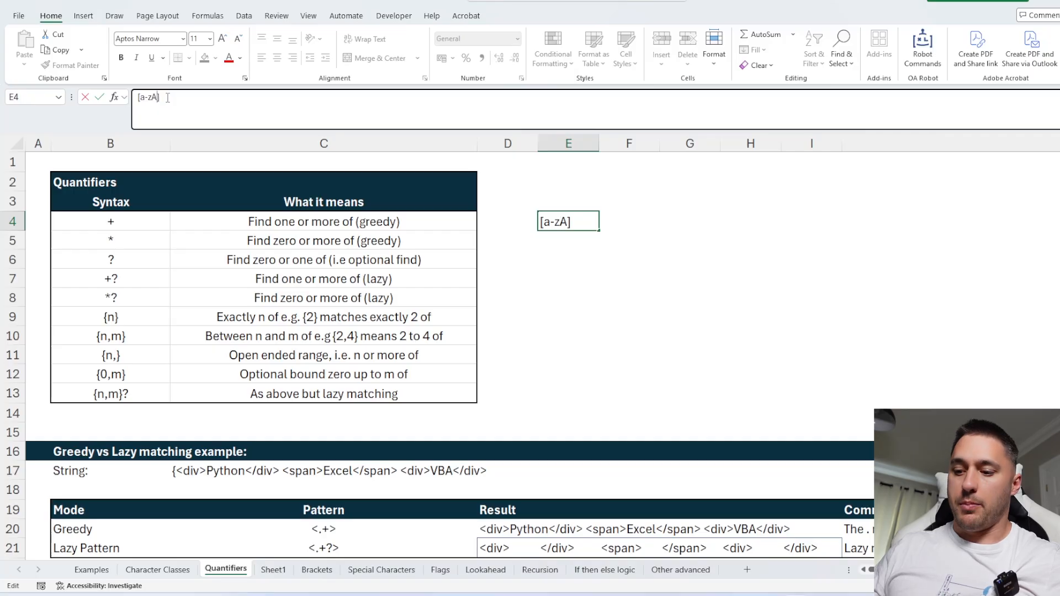
text(-Z)
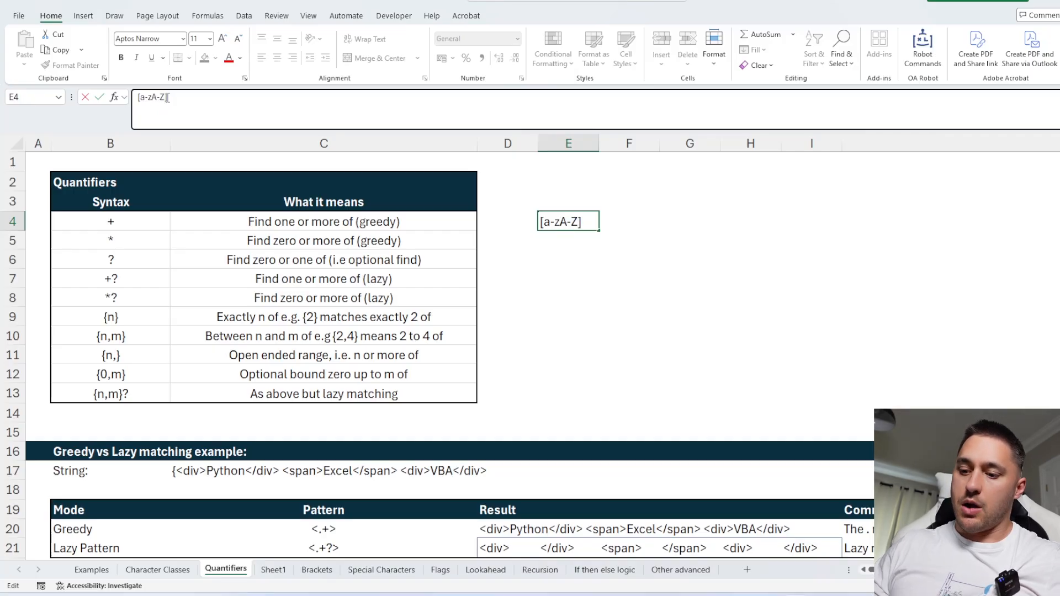
text(0-5)
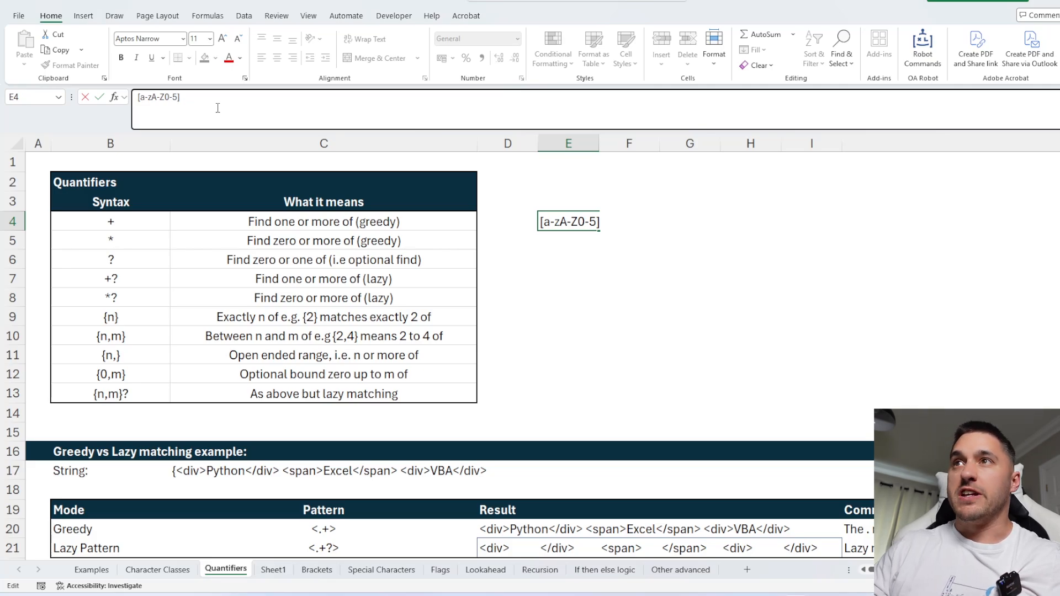
text(0)
Replace the class contents with the vowels, making it [aeiou].
drag(562, 222, 597, 222)
click(596, 222)
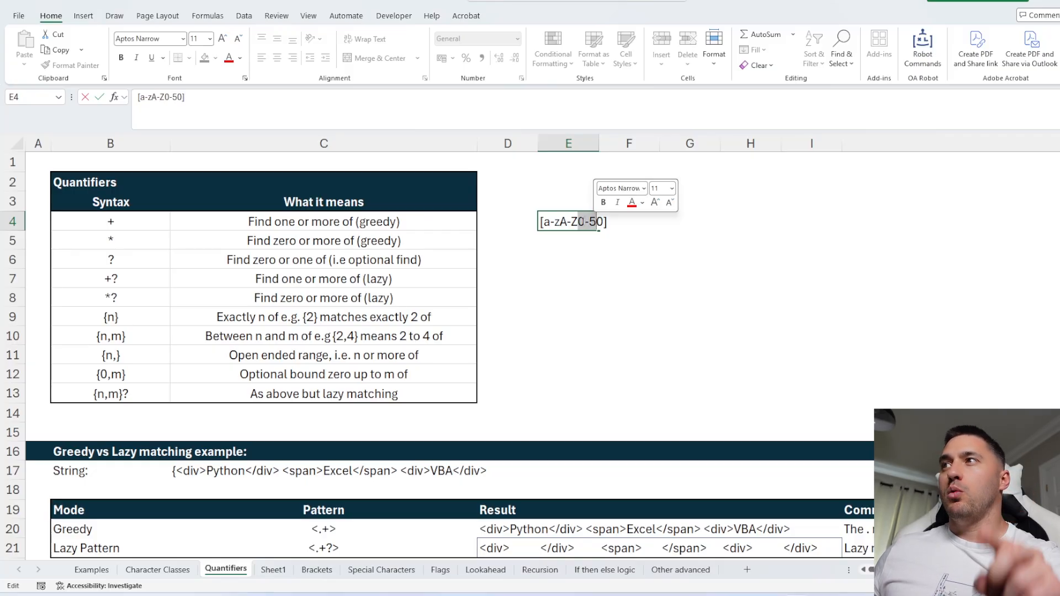
drag(605, 221, 545, 222)
text(aeiou)
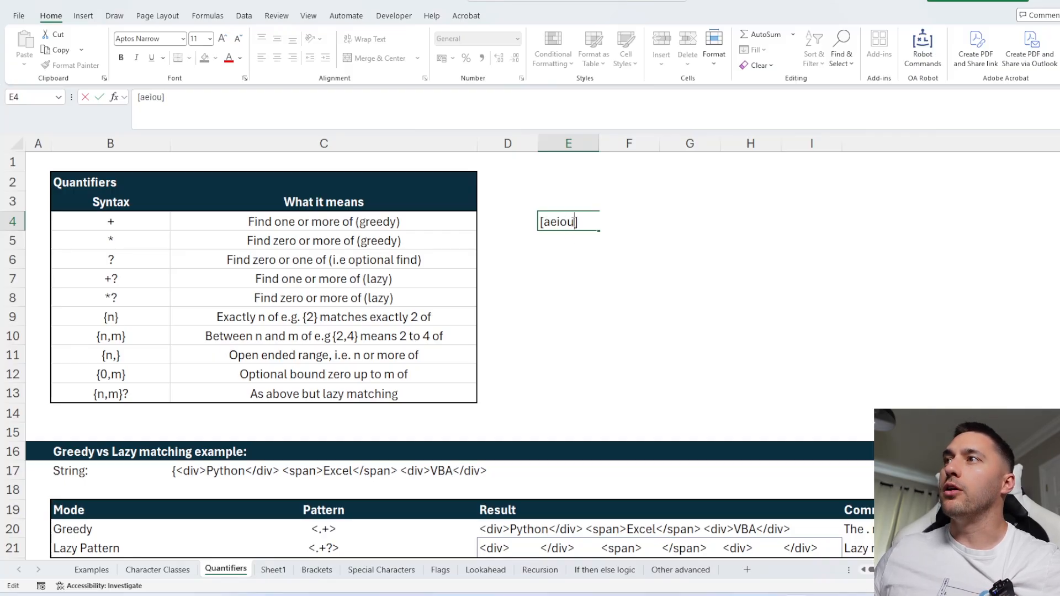
Change the class to [a-faeiou], then cancel the whole E4 entry.
drag(574, 221, 545, 221)
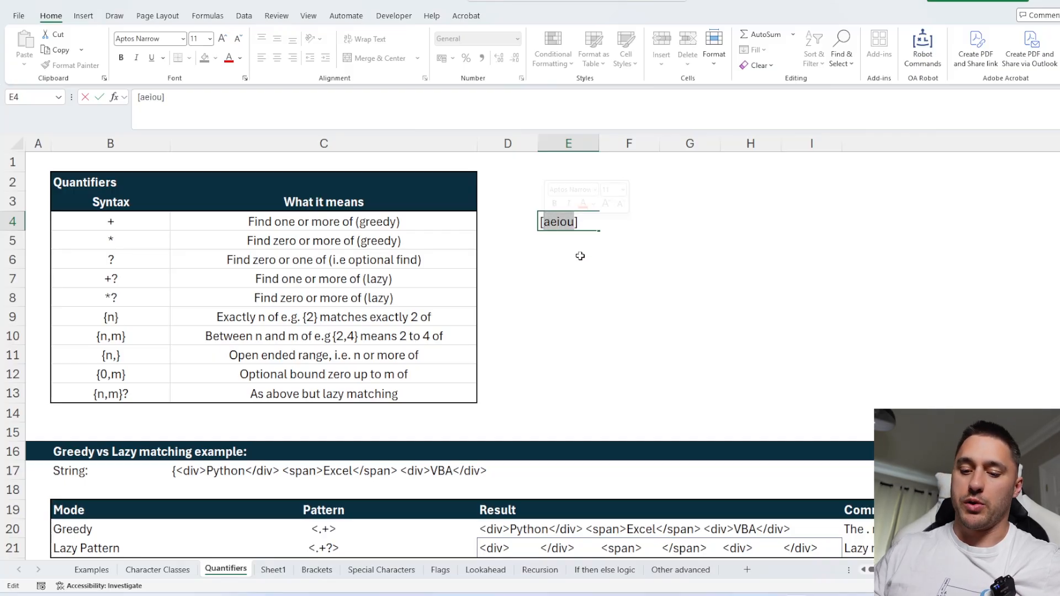
text(a-f)
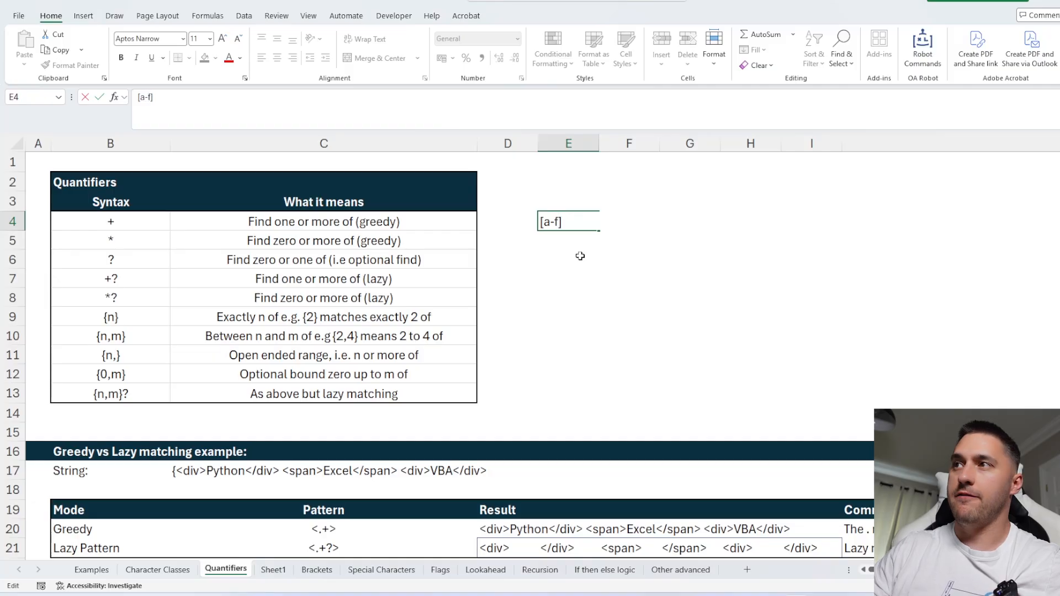
text(u)
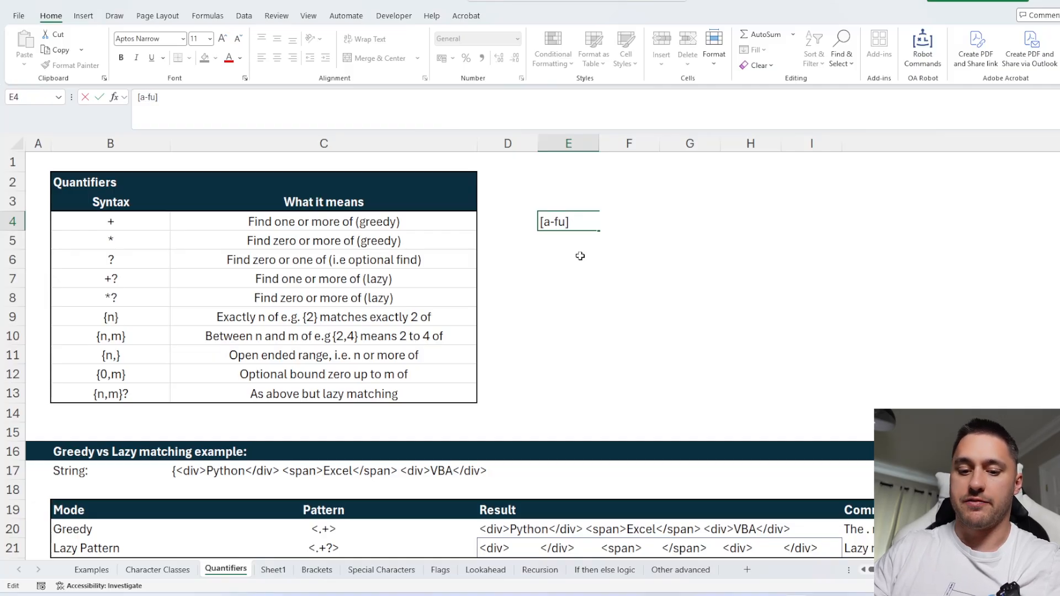
key(BackSpace)
text(aeio)
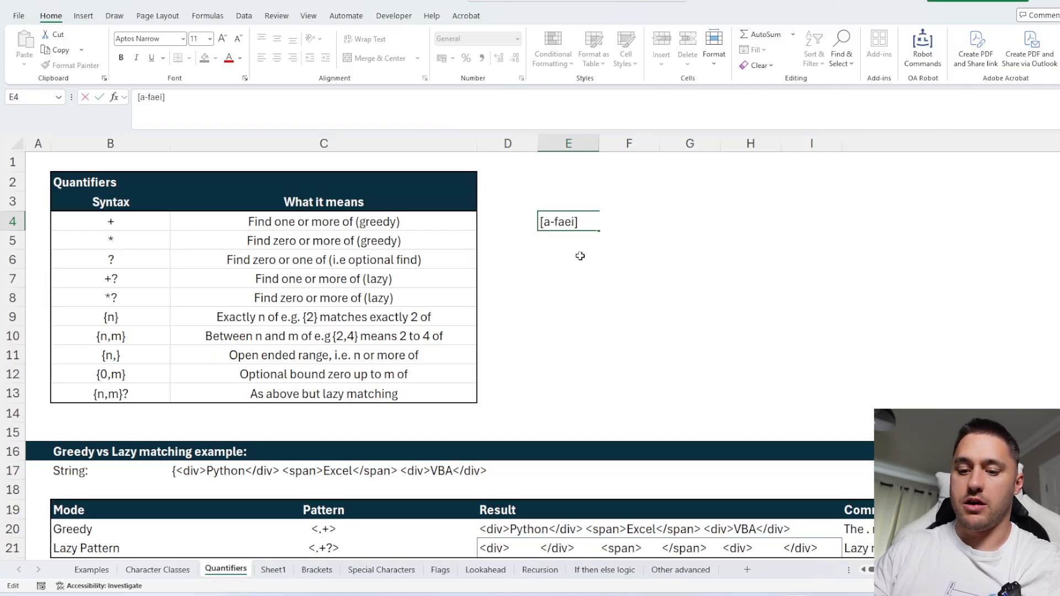
text(u)
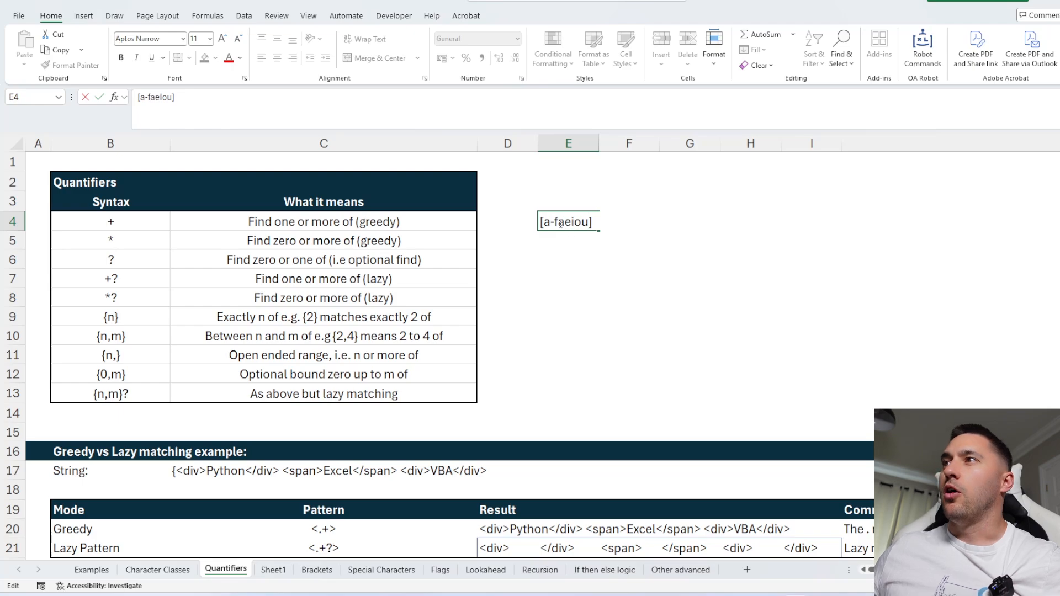
drag(554, 222, 587, 223)
key(Escape)
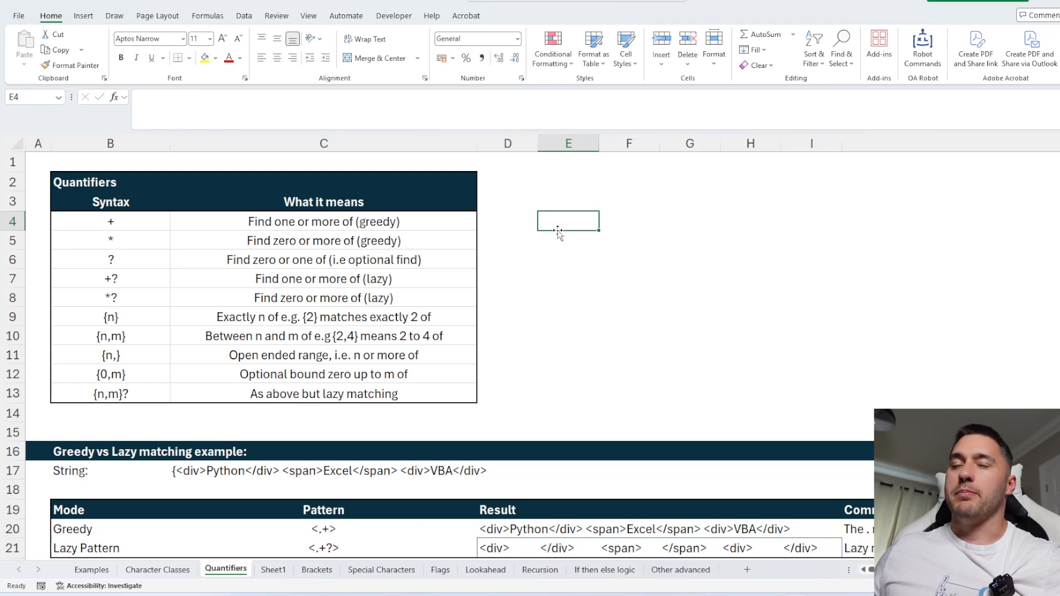
Enter the old-plate pattern \D\D\D\D.\d\d\d\d\d in cell P18 of the Case sheet.
click(637, 264)
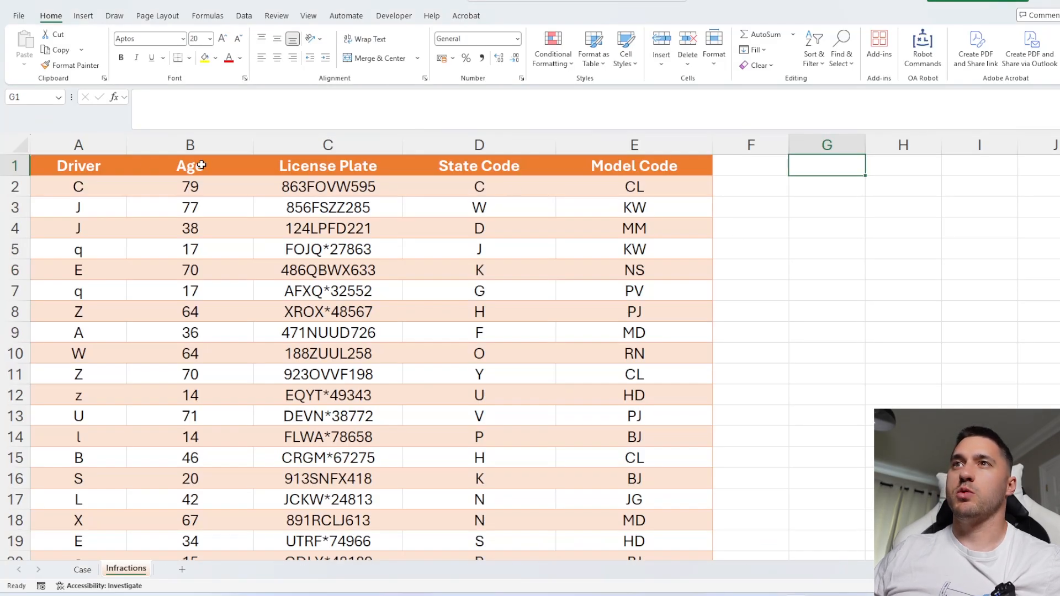
scroll(648, 234, down, 1)
scroll(657, 425, up, 1)
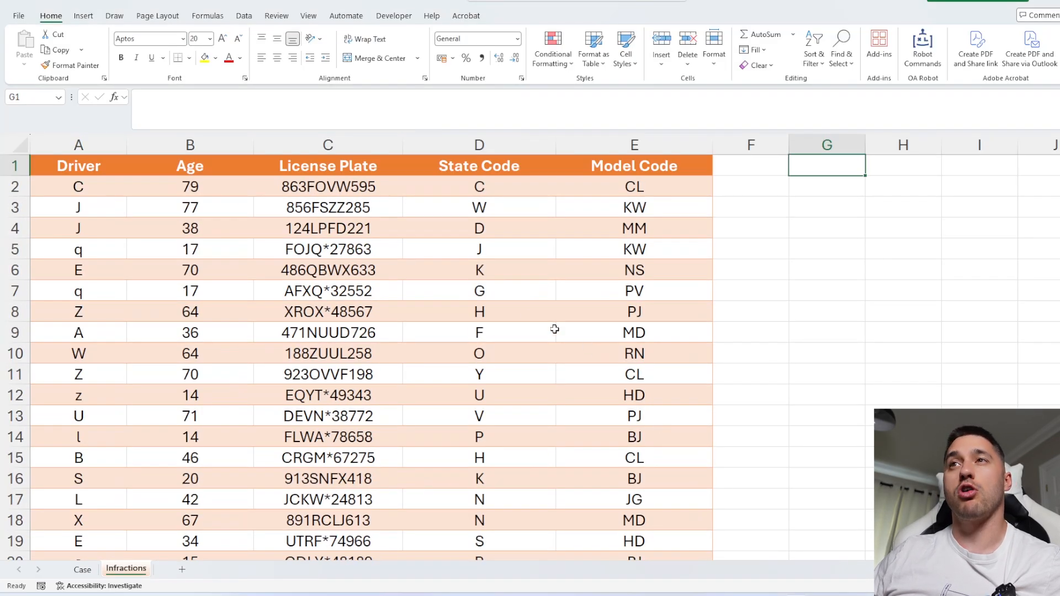
click(348, 145)
click(82, 570)
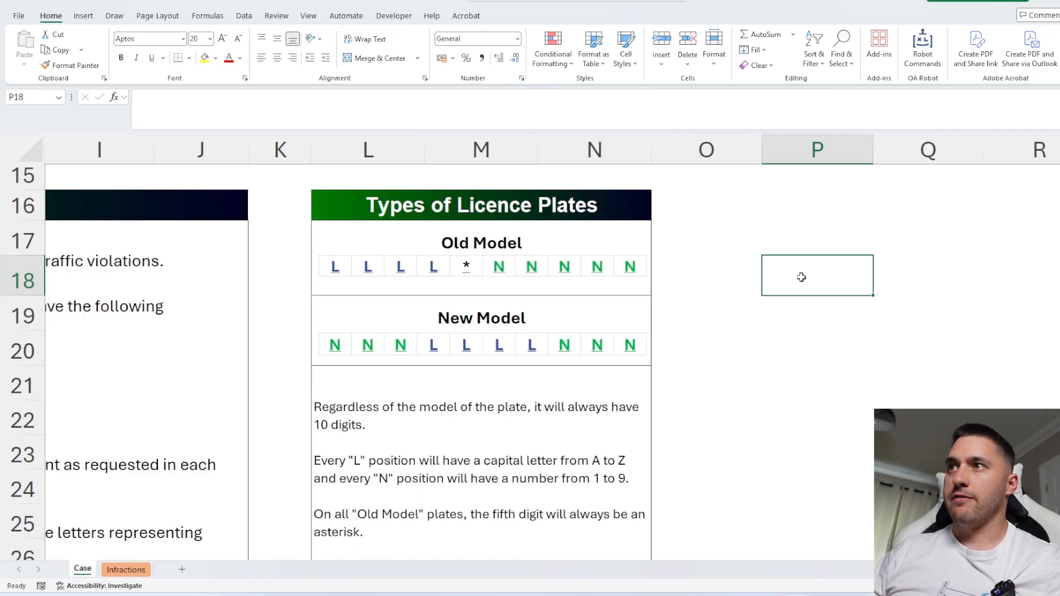
text(\)
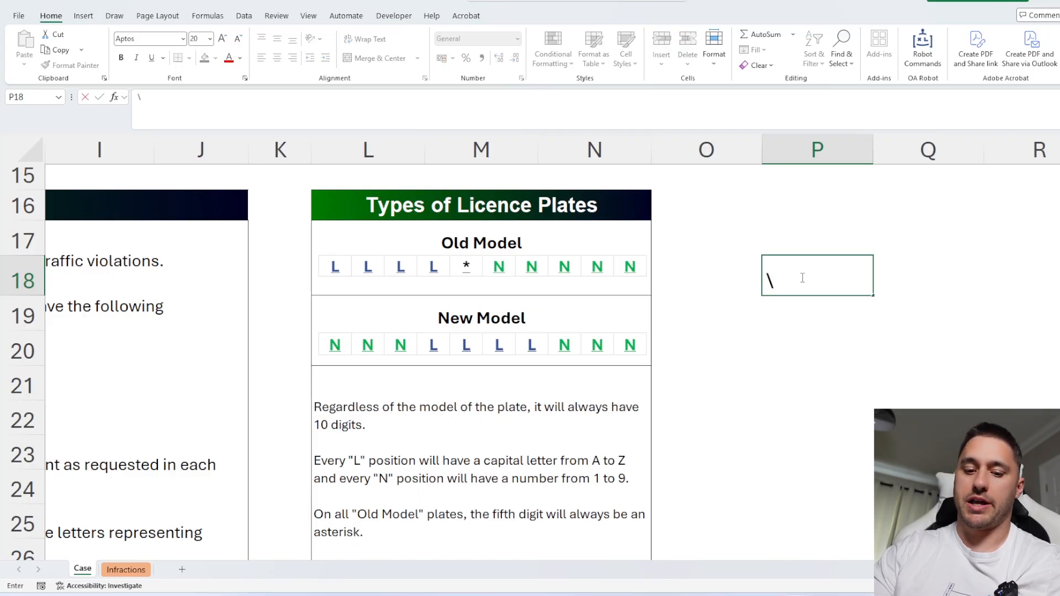
text(D\D\D\)
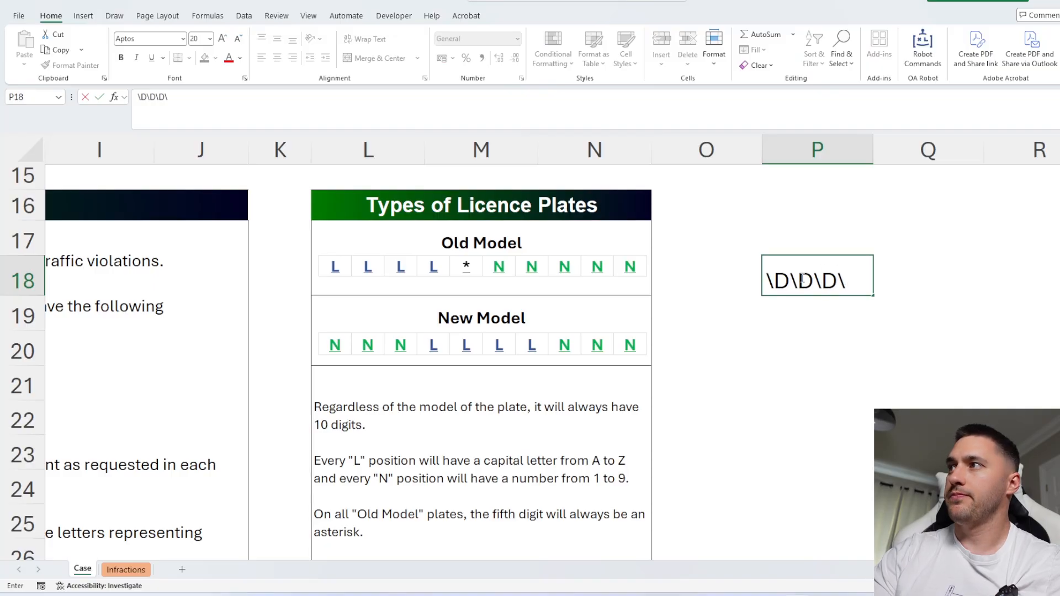
text(D.)
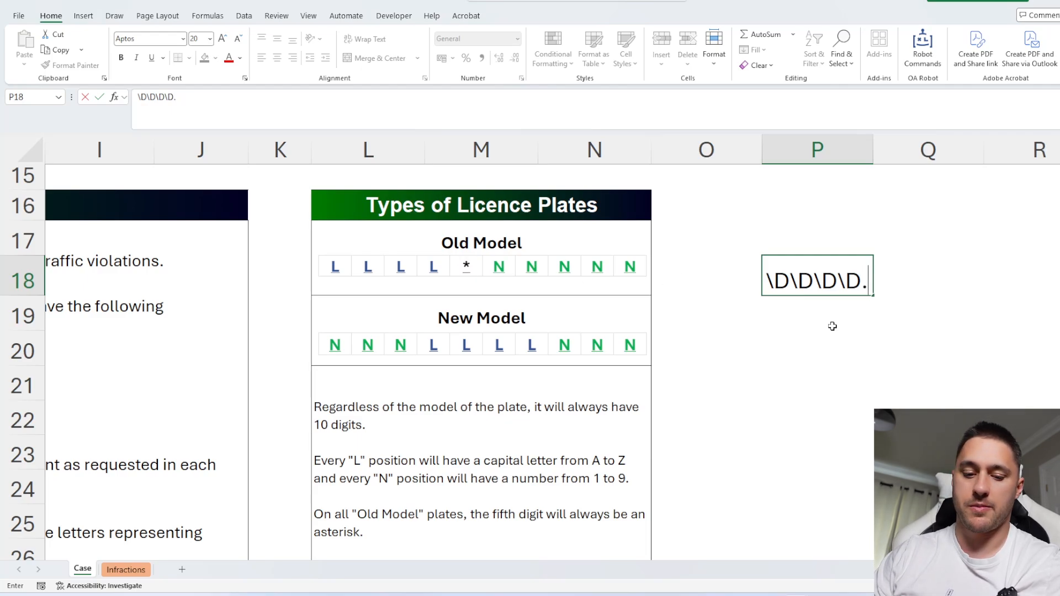
text(\d\d\d)
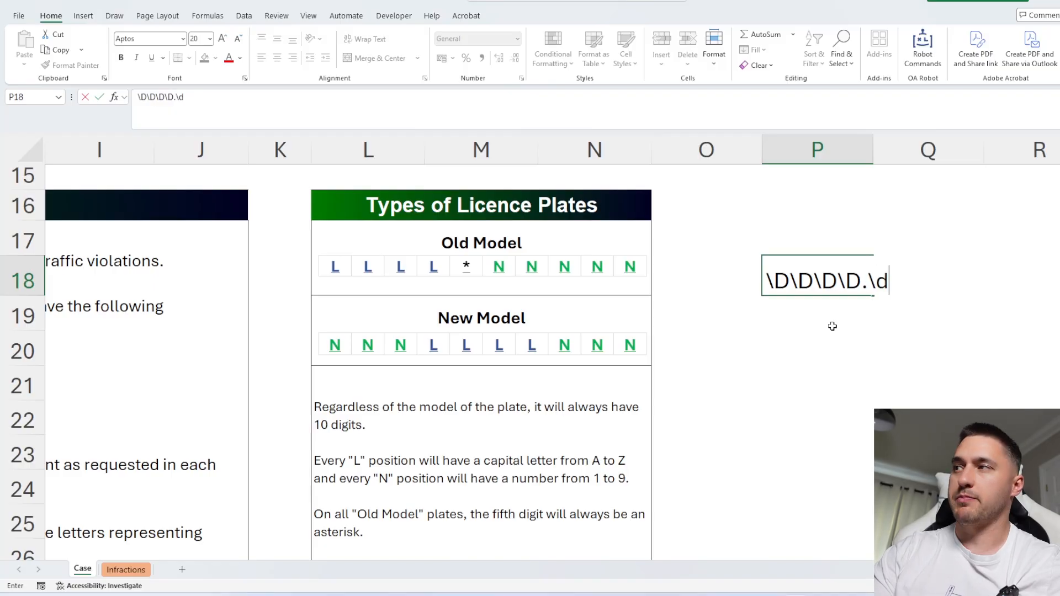
text(\d)
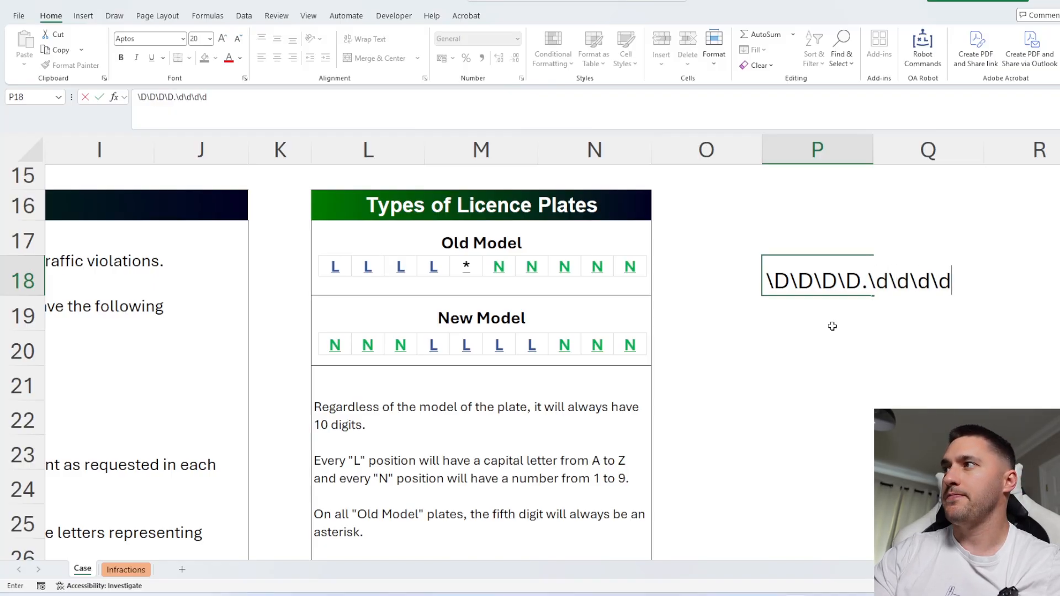
text(\d)
click(831, 349)
Enter the new-plate pattern \d\d\d\D\D\D\D\d\d\d in cell P20.
text(\d\d\d)
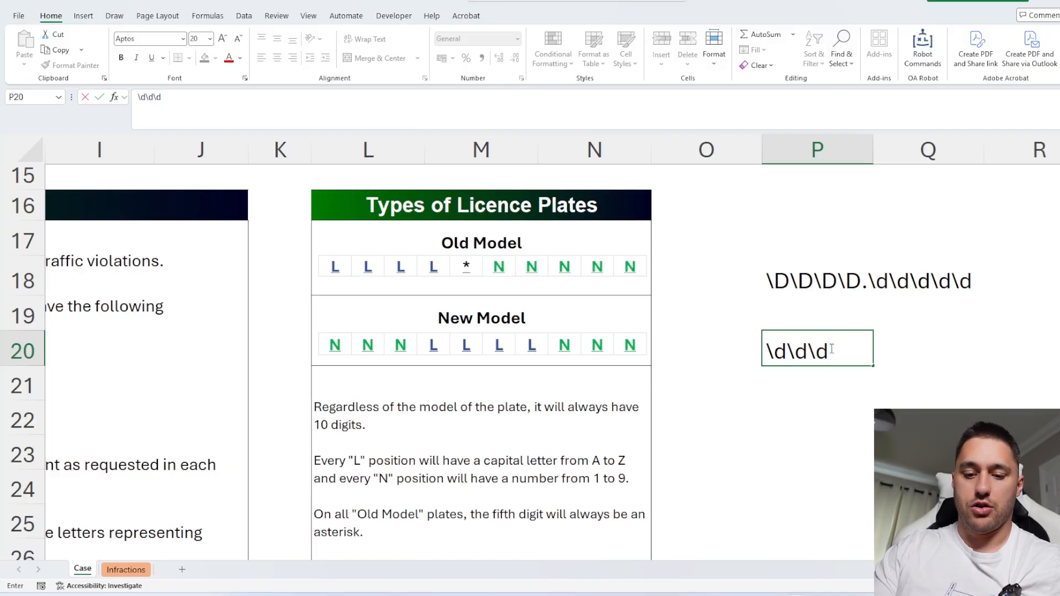
text(\D\D\D\D)
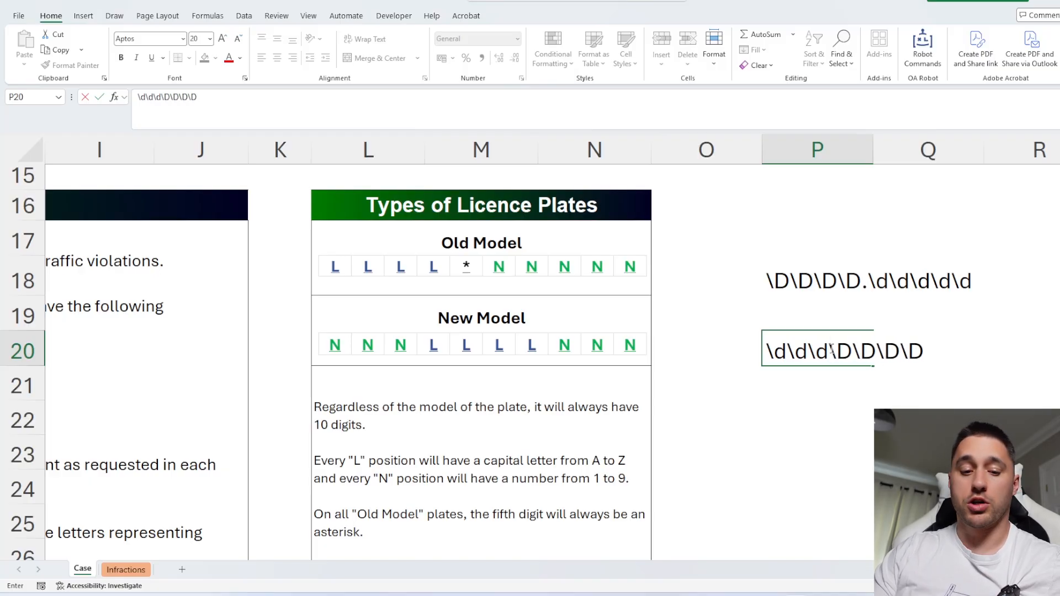
text(\d\d\d)
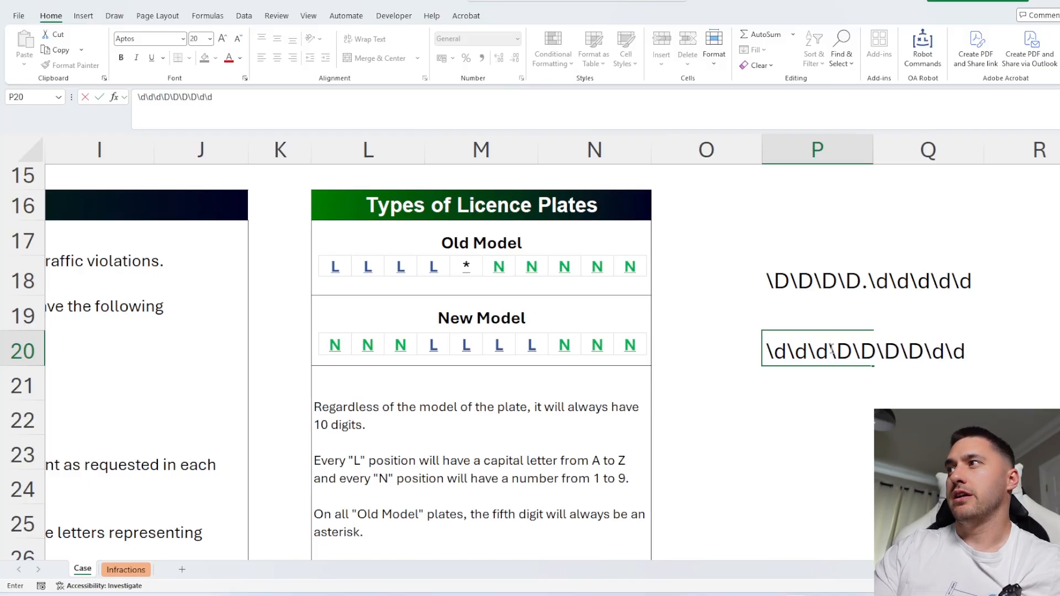
click(826, 409)
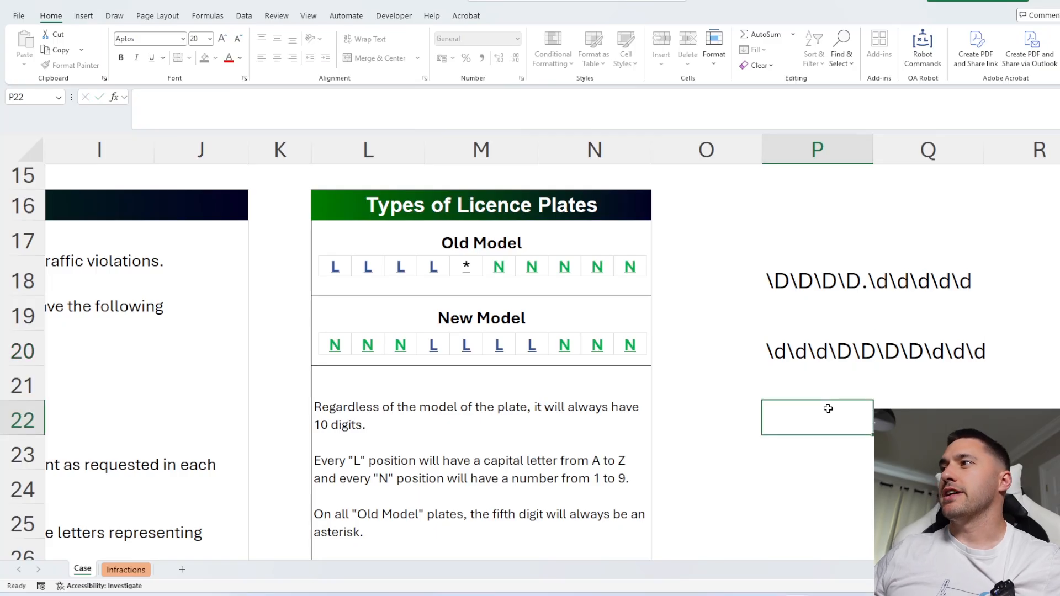
Copy both plate patterns into cell H3 of the Infractions sheet.
click(814, 346)
drag(807, 286, 817, 349)
key(ctrl+c)
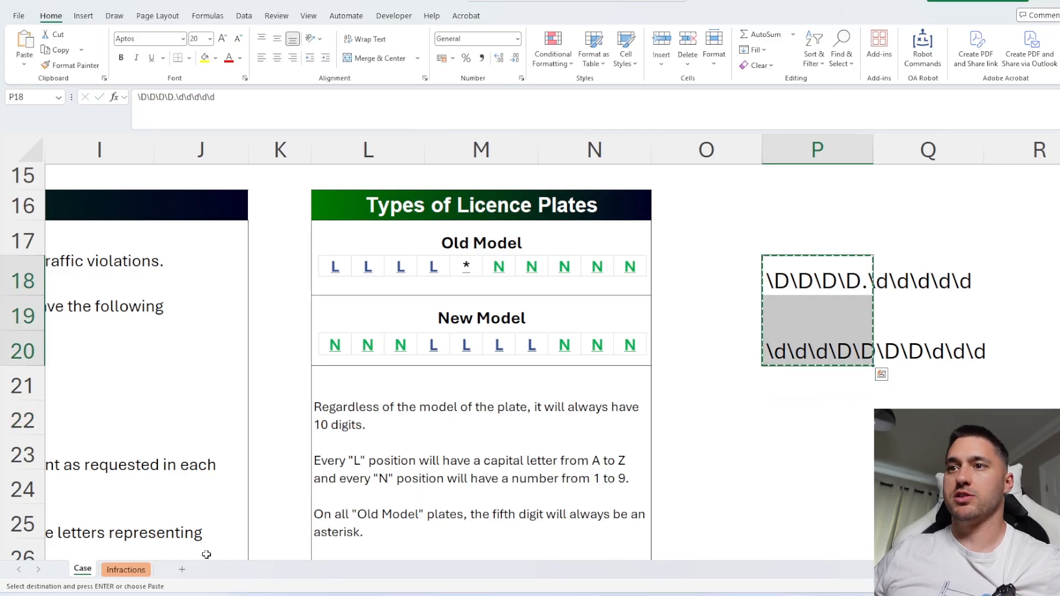
click(125, 569)
click(982, 206)
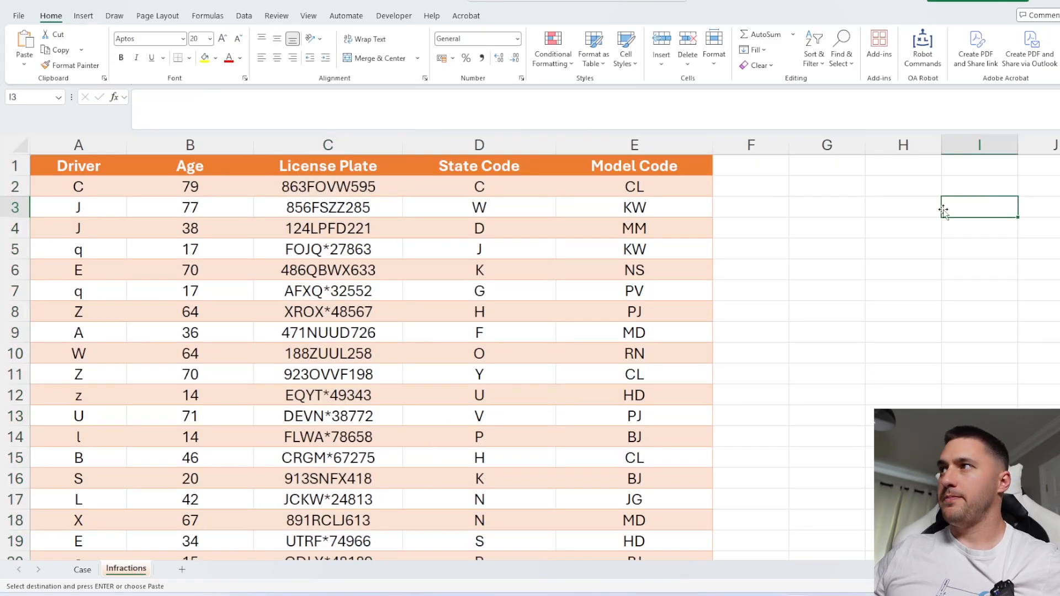
click(916, 207)
key(ctrl+v)
Add column headers Old and New in cells F1 and G1.
click(742, 169)
text(OLd)
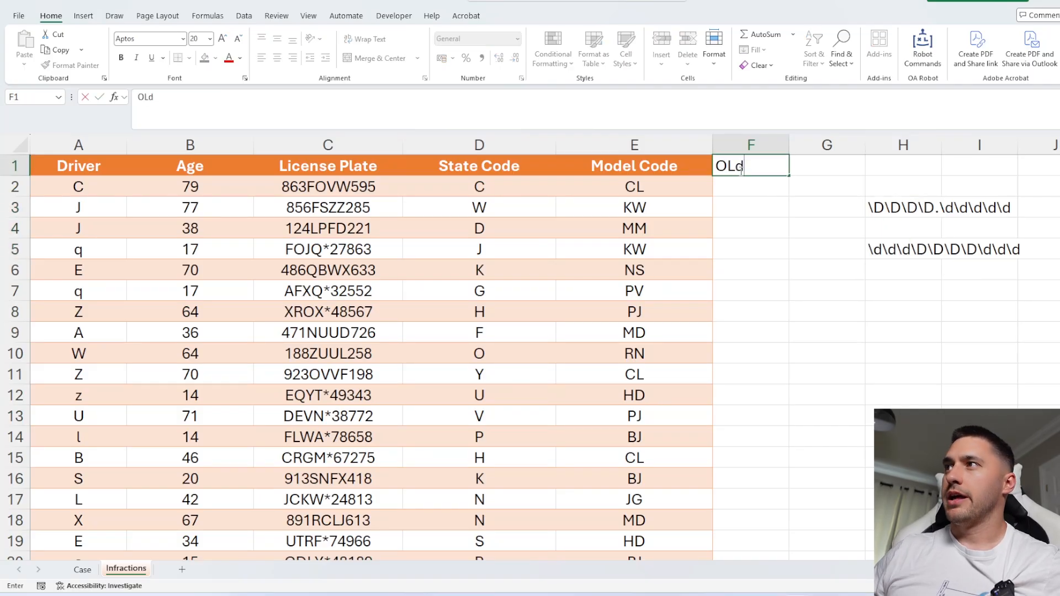
key(Tab)
text(New)
key(End)
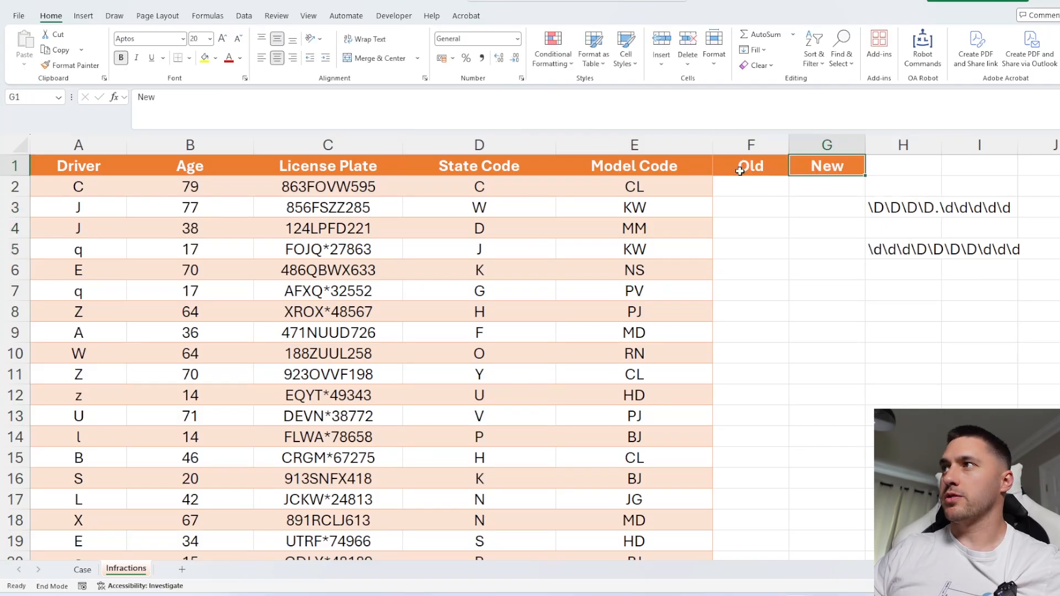
Enter a REGEXTEST formula in F2 testing plate C2 against the absolute old-plate pattern $H$3, and fill it down the Old column.
click(735, 186)
text(=rege)
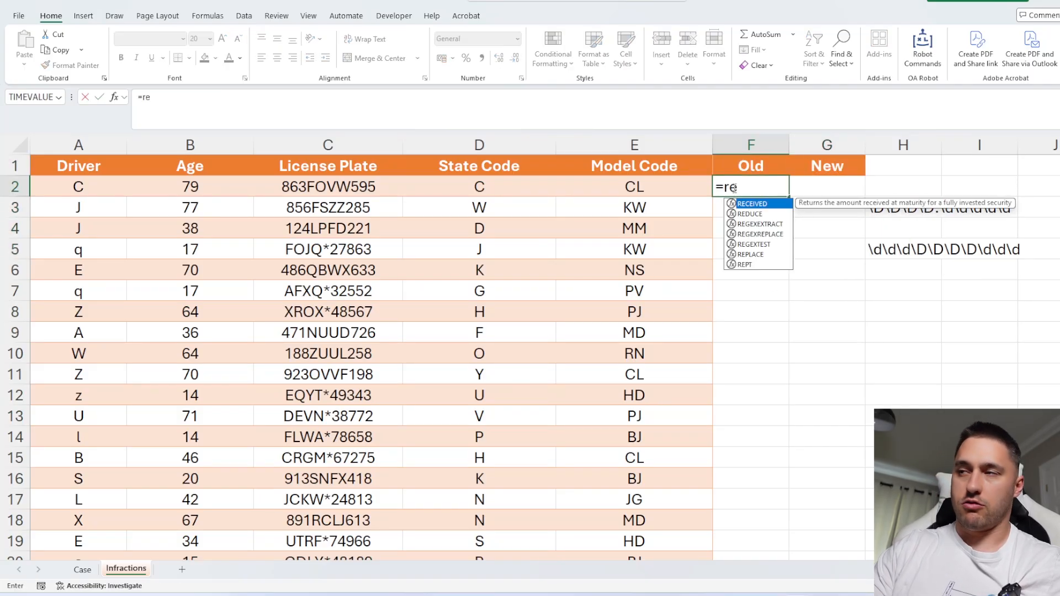
key(Down)
key(Down)
key(Tab)
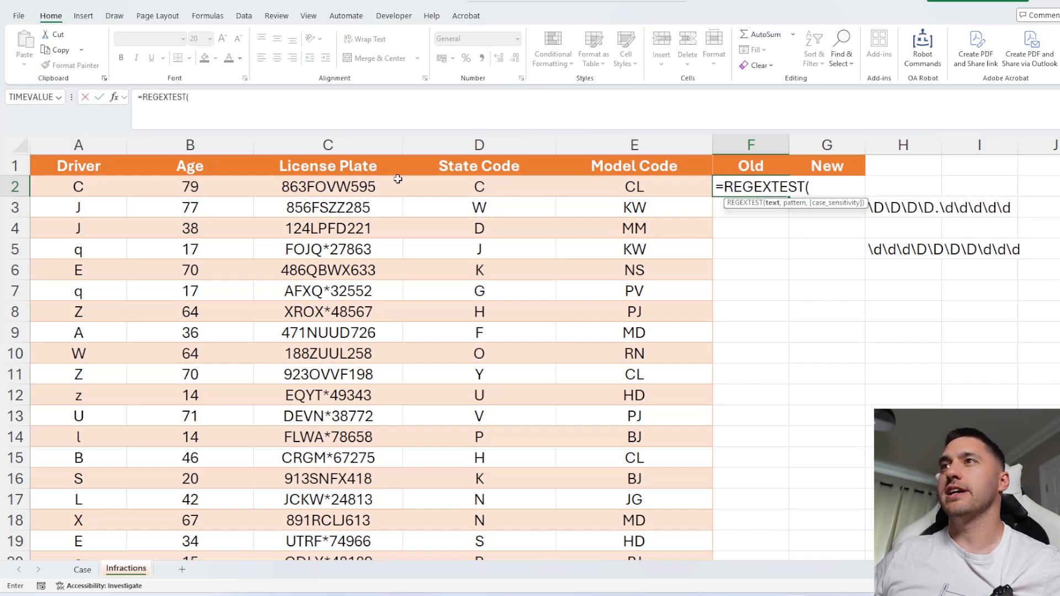
click(346, 186)
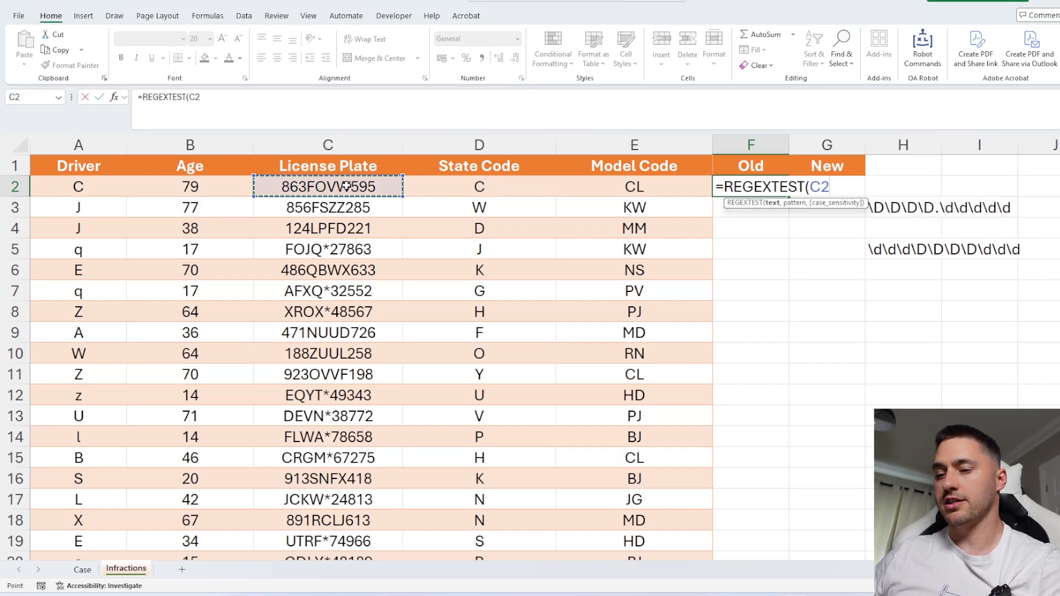
text(,)
click(902, 208)
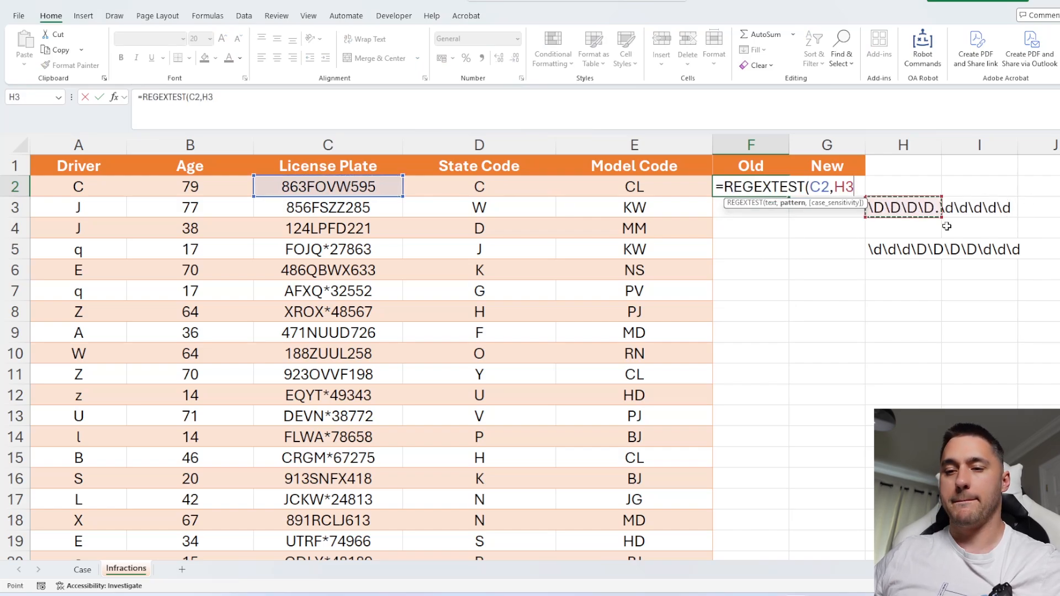
key(F4)
key(Return)
click(751, 186)
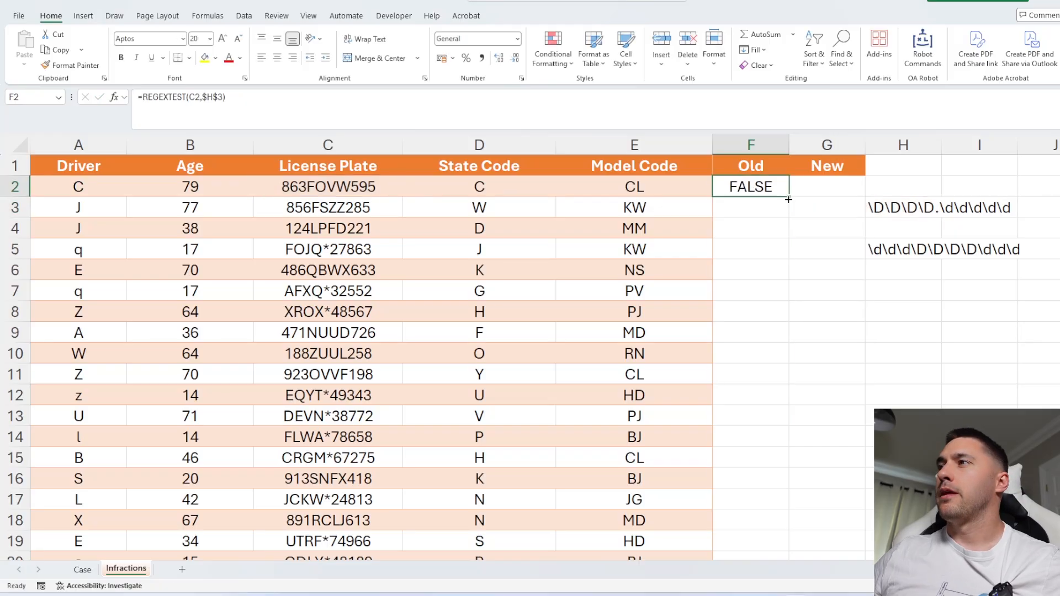
double_click(790, 197)
Compare the Old column results against the licence plates in column C.
click(712, 249)
drag(713, 249, 376, 246)
click(375, 246)
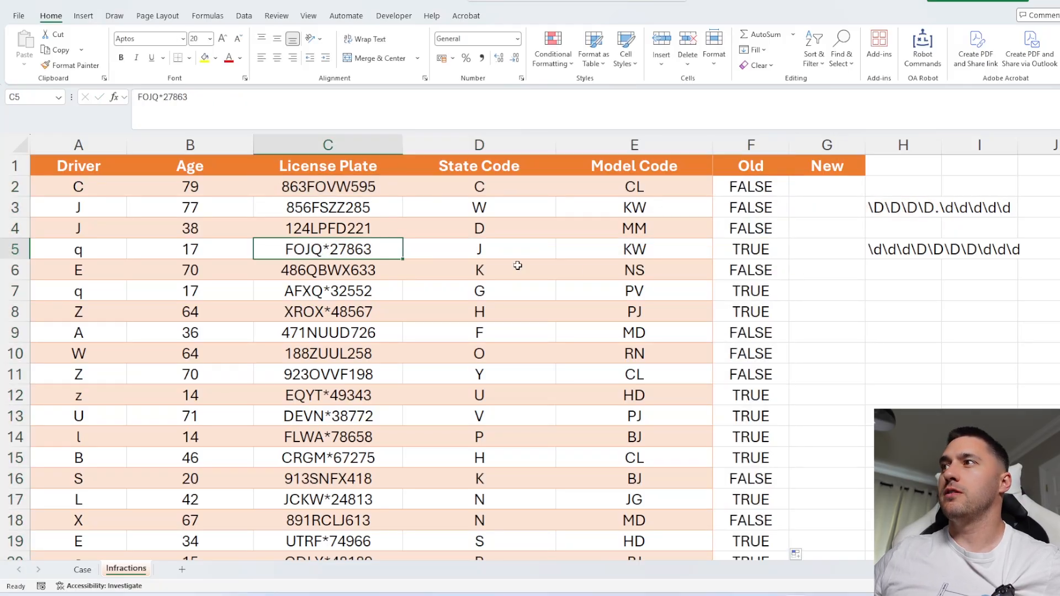
drag(752, 292, 289, 305)
drag(751, 395, 307, 442)
Enter a REGEXTEST formula in G2 testing C2 against the absolute new-plate pattern $H$5, and fill it down the New column.
click(816, 185)
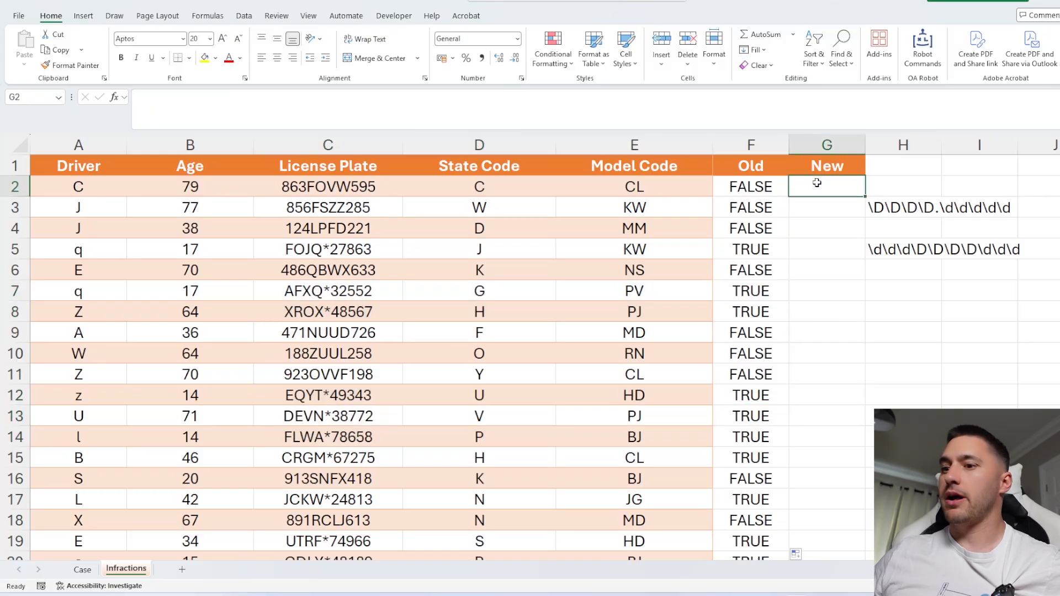
text(=regext)
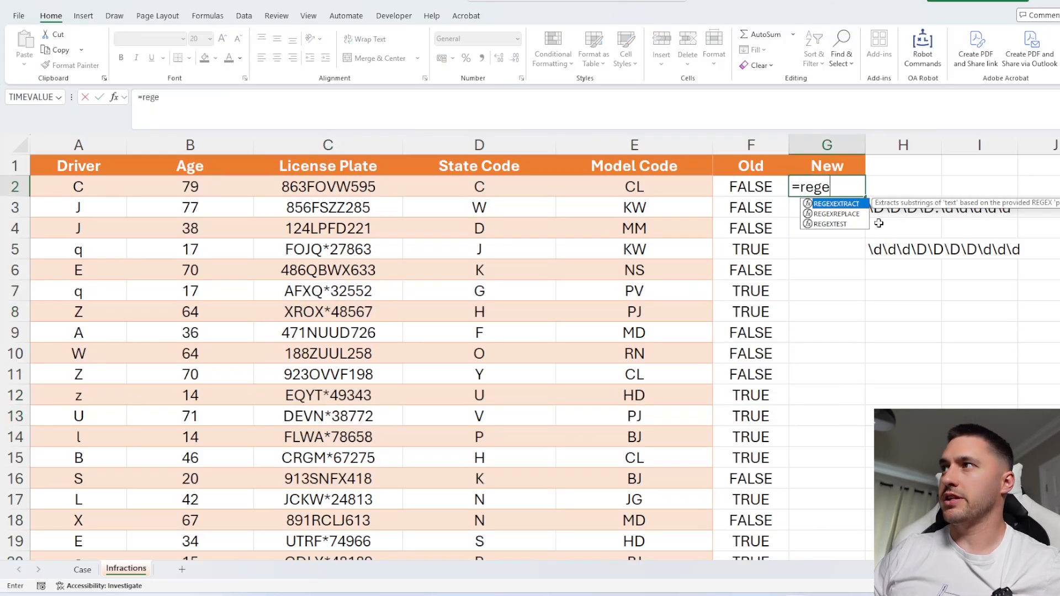
key(Tab)
click(337, 186)
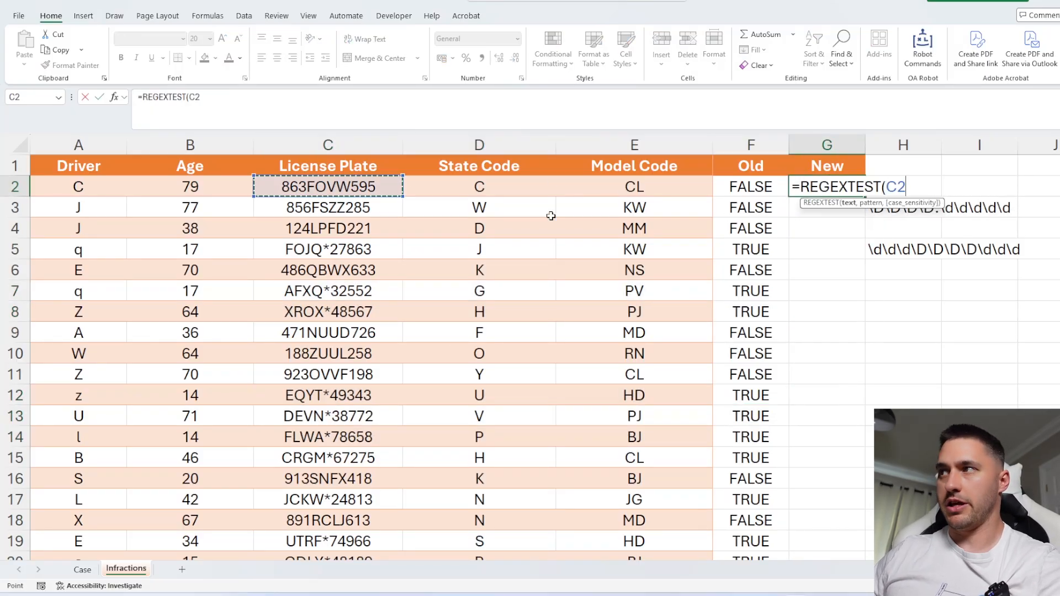
text(,)
click(899, 246)
key(F4)
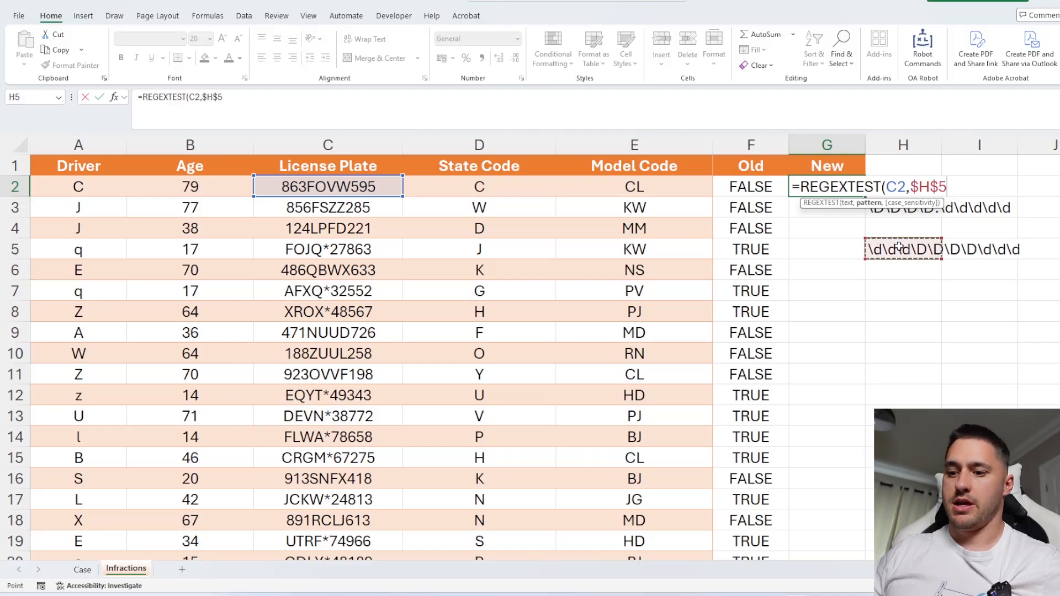
key(Return)
click(840, 179)
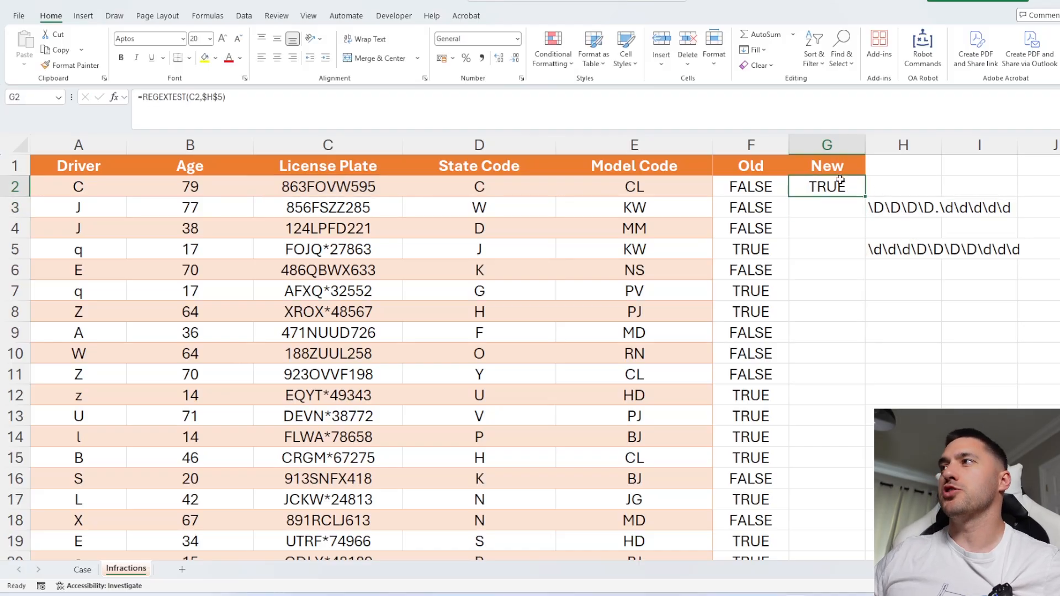
double_click(865, 197)
Move the new-plate pattern from H5 up to H4, directly under the old-plate pattern.
drag(823, 250, 783, 275)
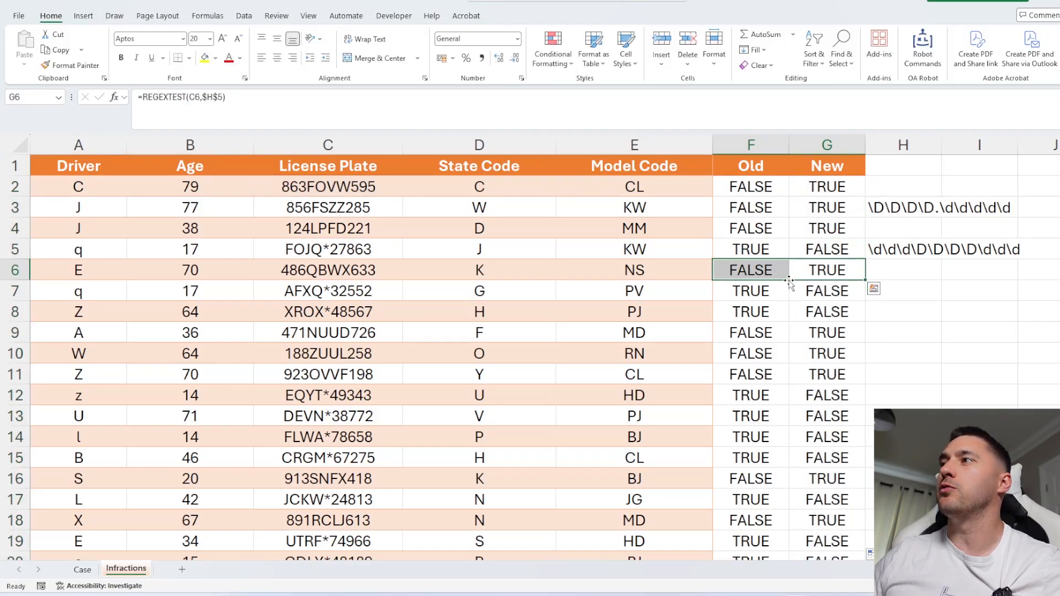
click(800, 302)
drag(897, 191, 912, 243)
click(911, 253)
click(822, 211)
double_click(809, 193)
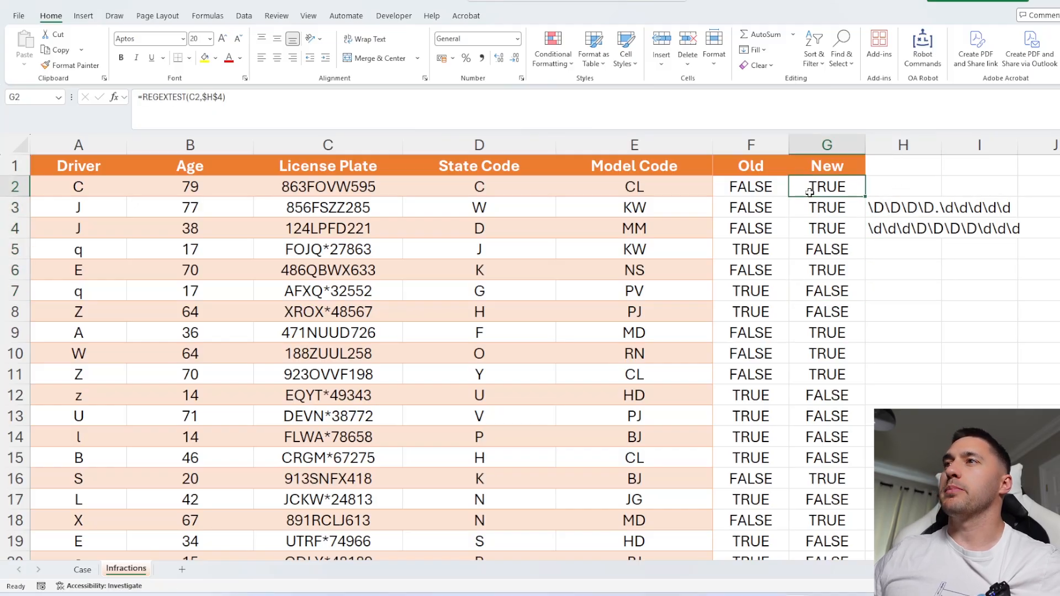
click(821, 236)
click(755, 171)
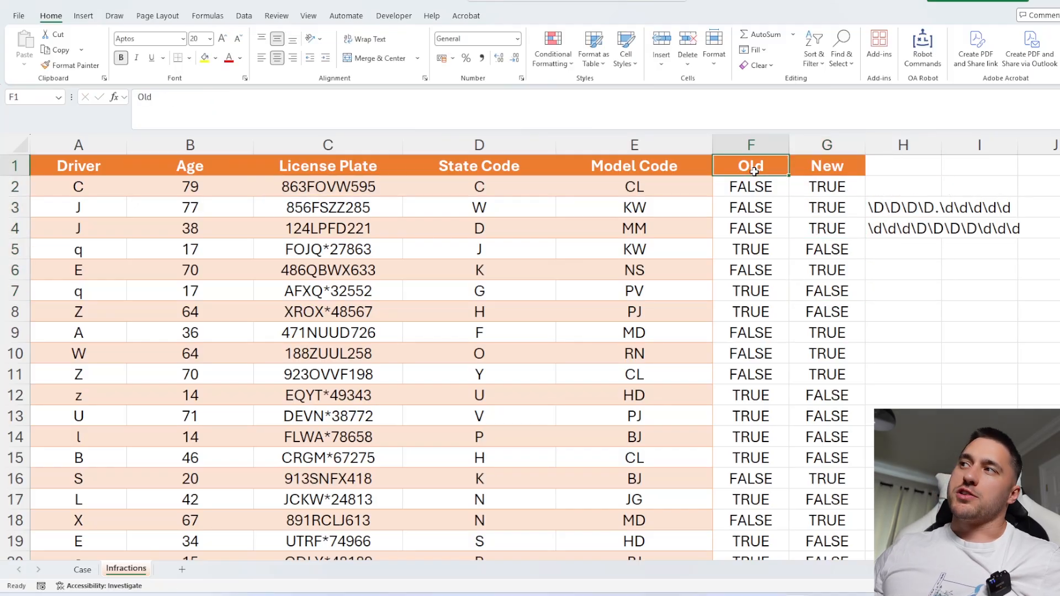
click(824, 163)
click(897, 205)
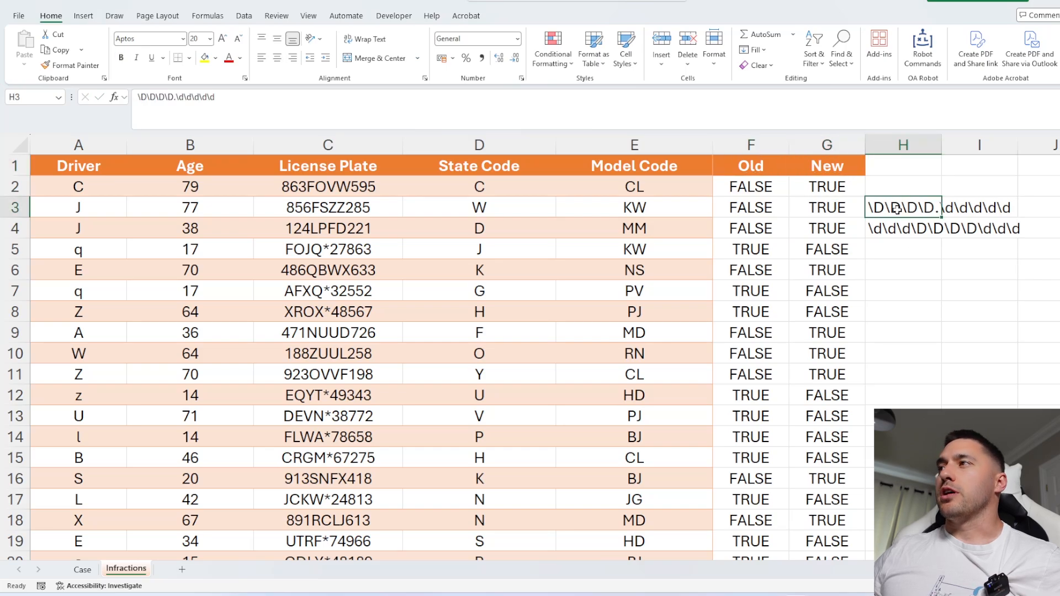
Paste the Old and New columns F:G over themselves as values, then delete the patterns in H3:H4.
click(83, 569)
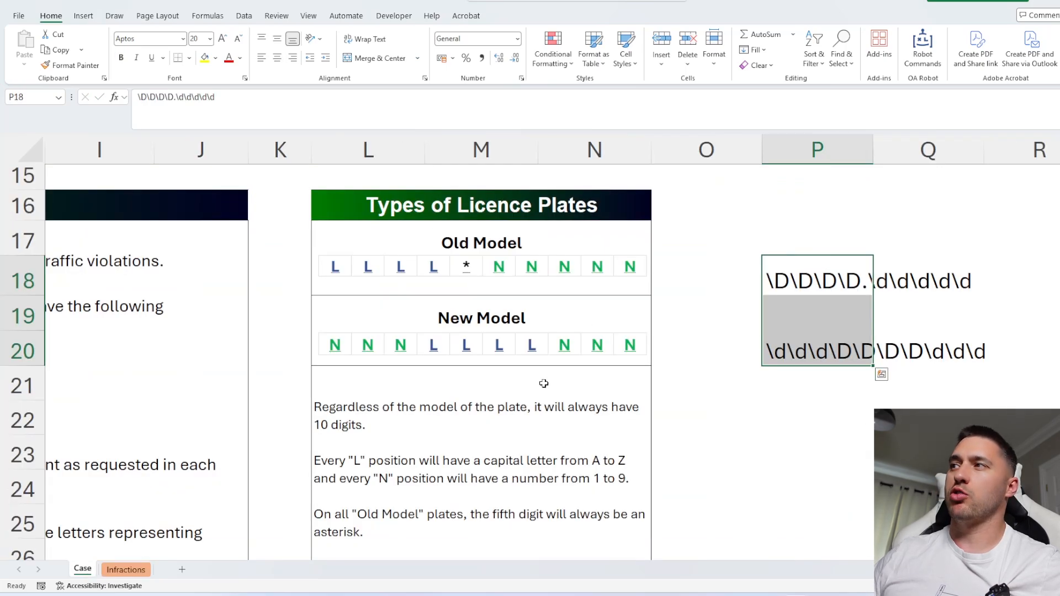
click(115, 571)
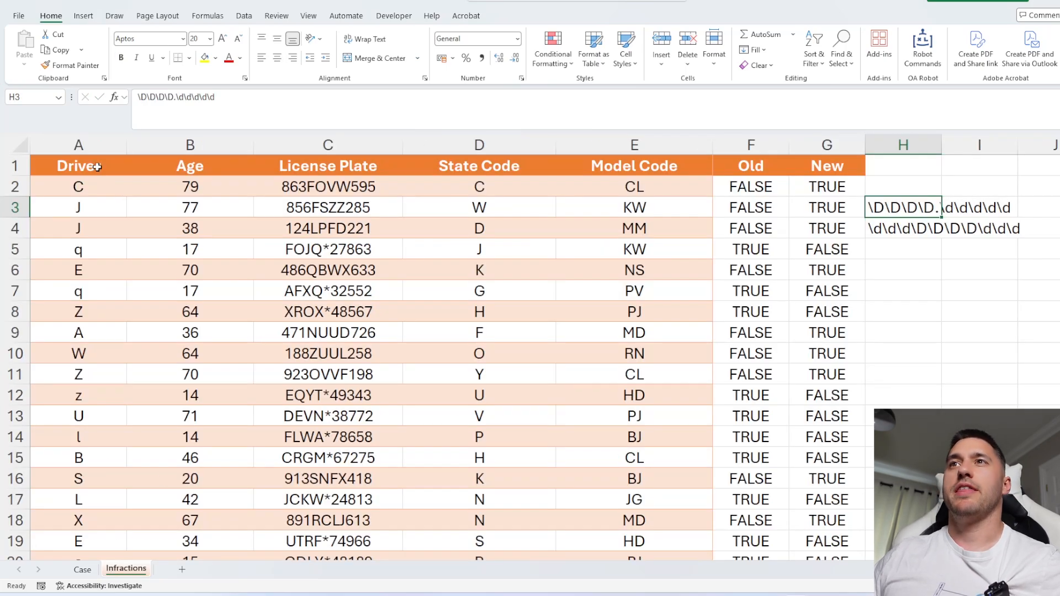
click(97, 145)
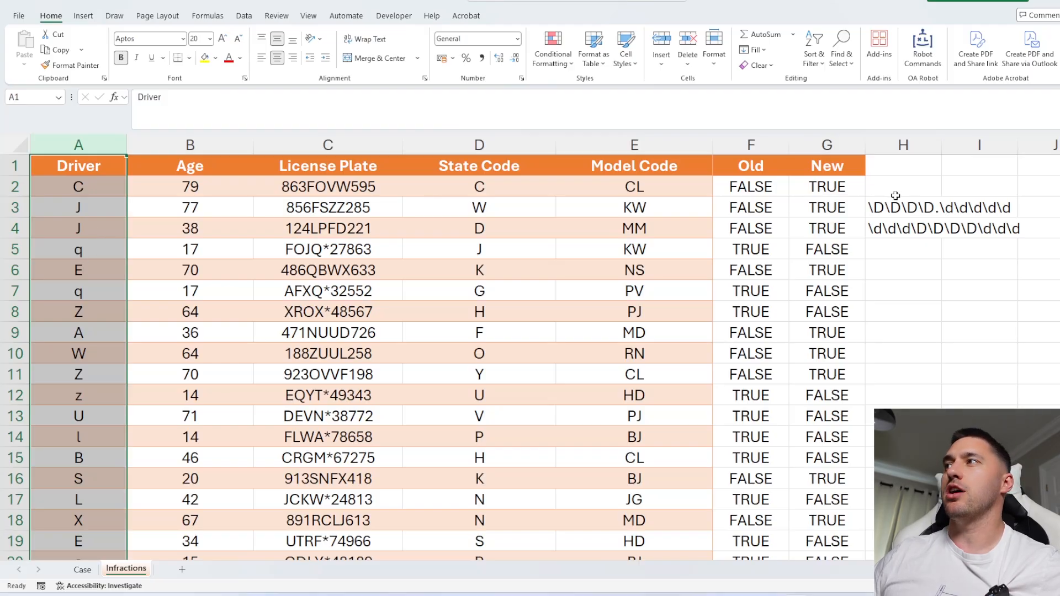
drag(898, 207, 905, 227)
click(773, 148)
drag(773, 147, 827, 147)
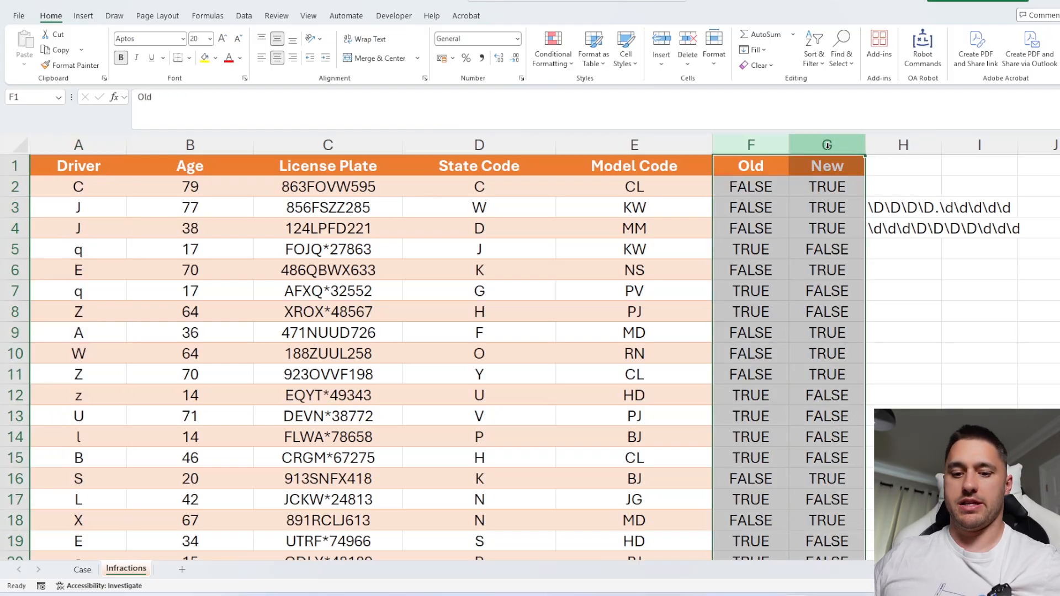
key(ctrl+c)
key(ctrl+v)
drag(883, 208, 886, 227)
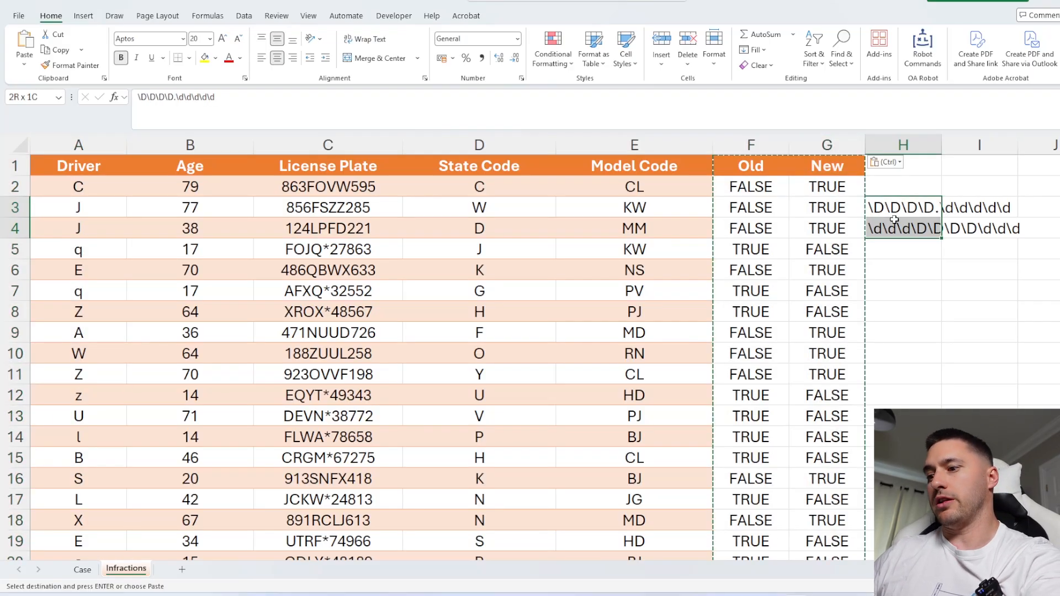
key(Delete)
Add the column header Underage? in cell H1.
scroll(878, 185, right, 1)
click(797, 168)
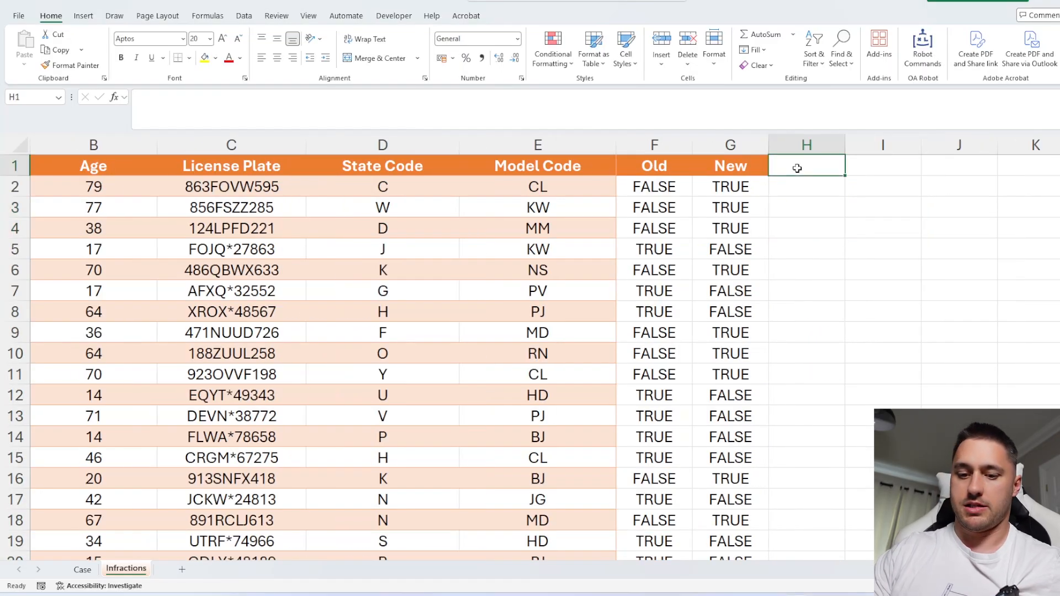
text(Underage?)
key(Return)
Enter =REGEXTEST(A2,"[a-z]") in H2 to flag lowercase driver letters, and fill it down the column.
scroll(775, 234, down, 1)
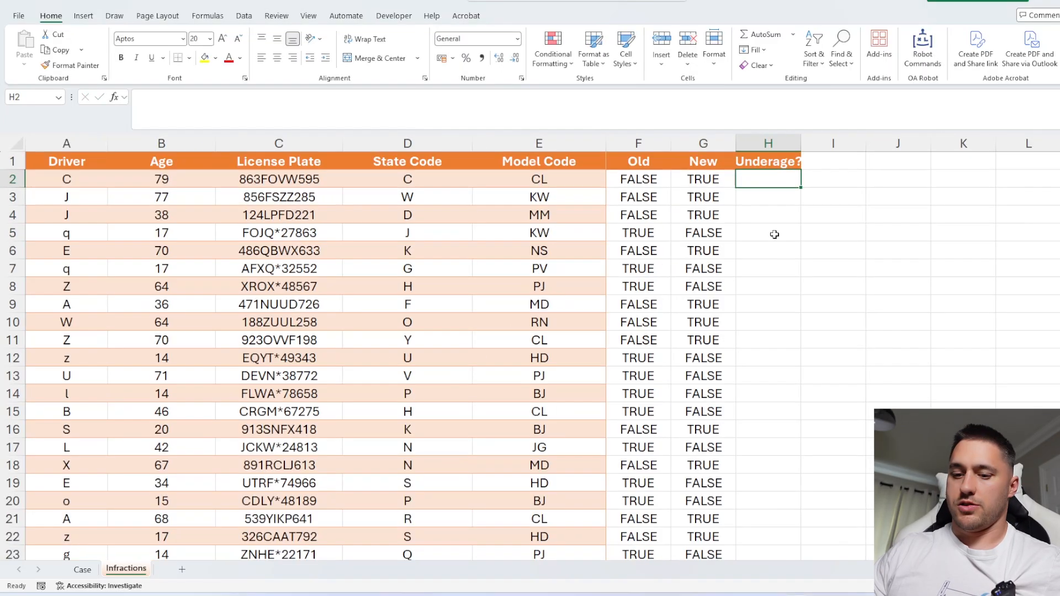
text(=REGEXTEST()
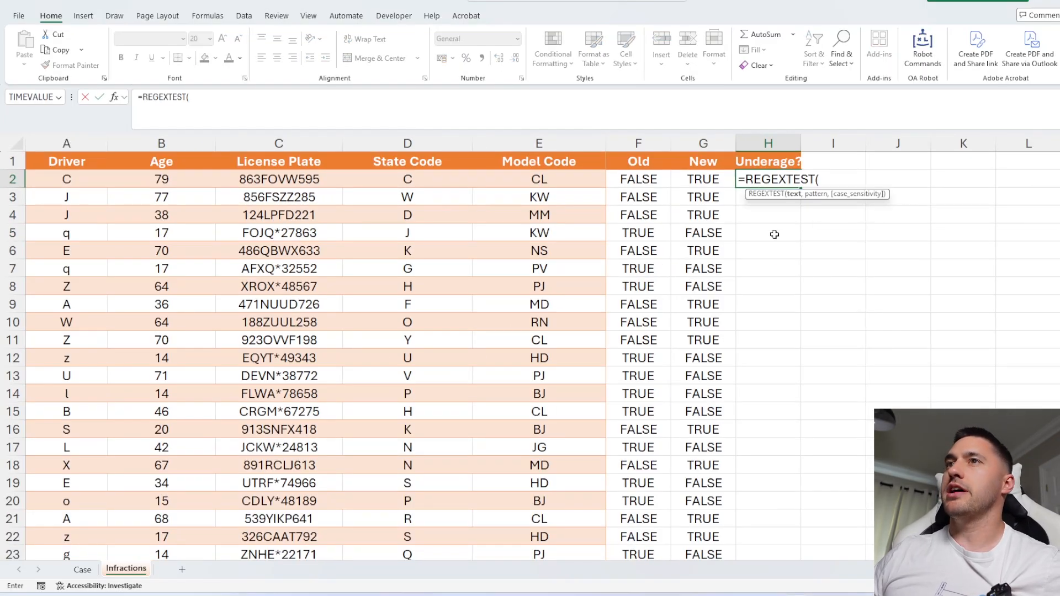
click(93, 176)
text(,)
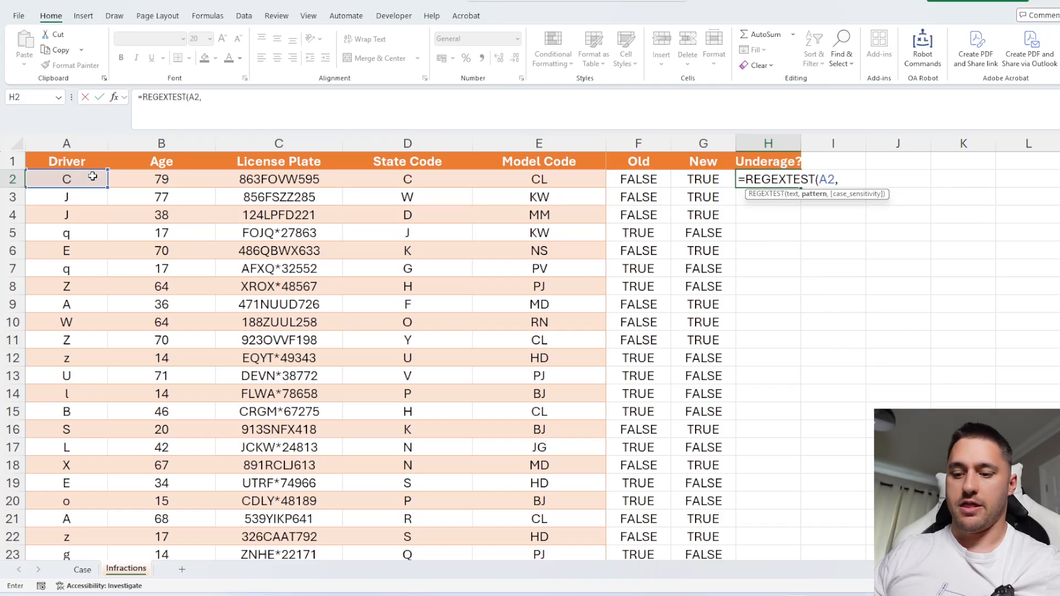
text(")
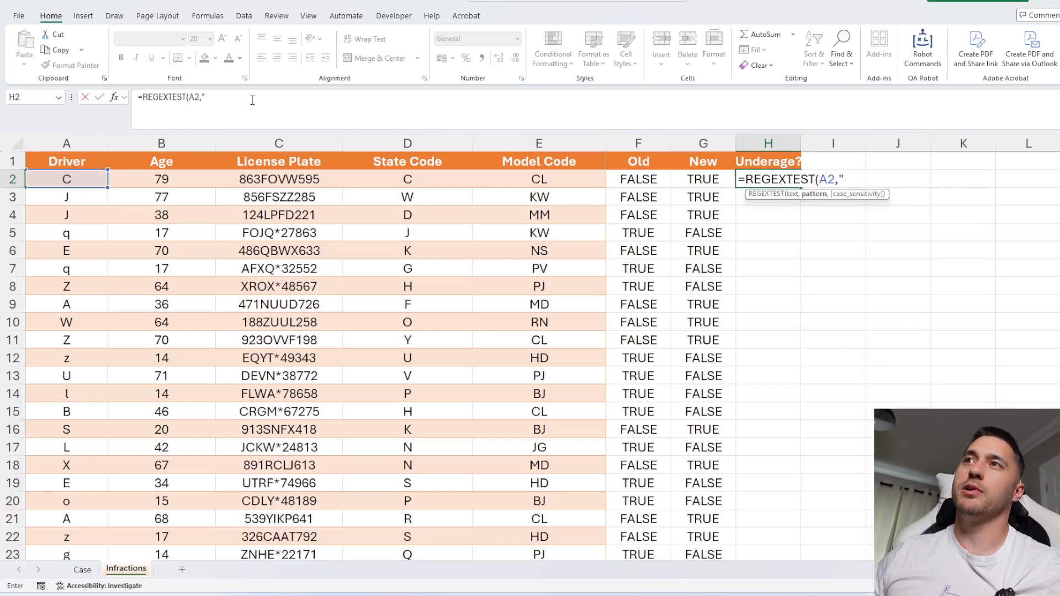
click(220, 97)
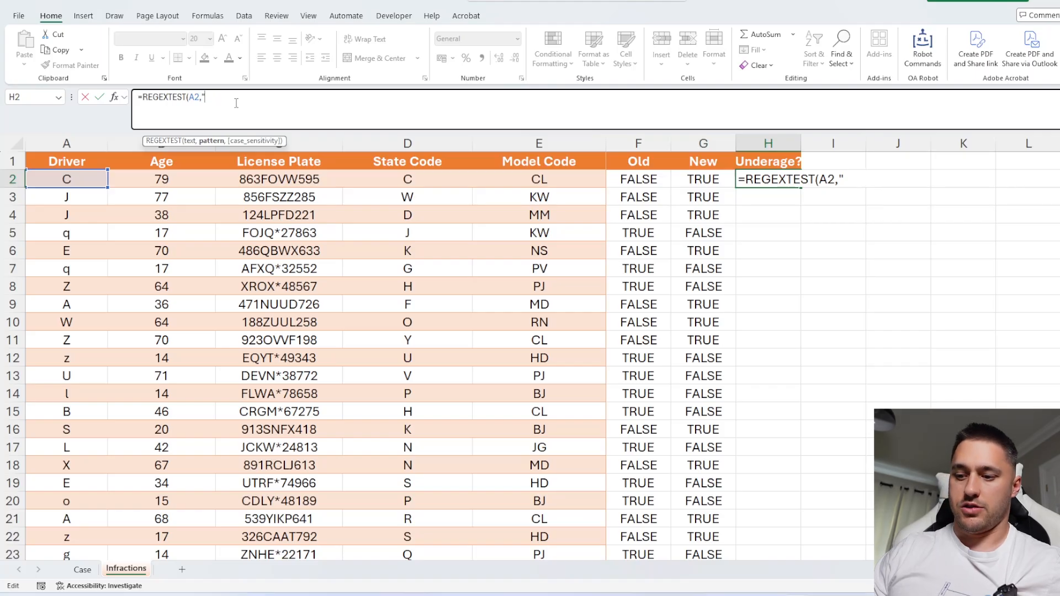
text([a-z)
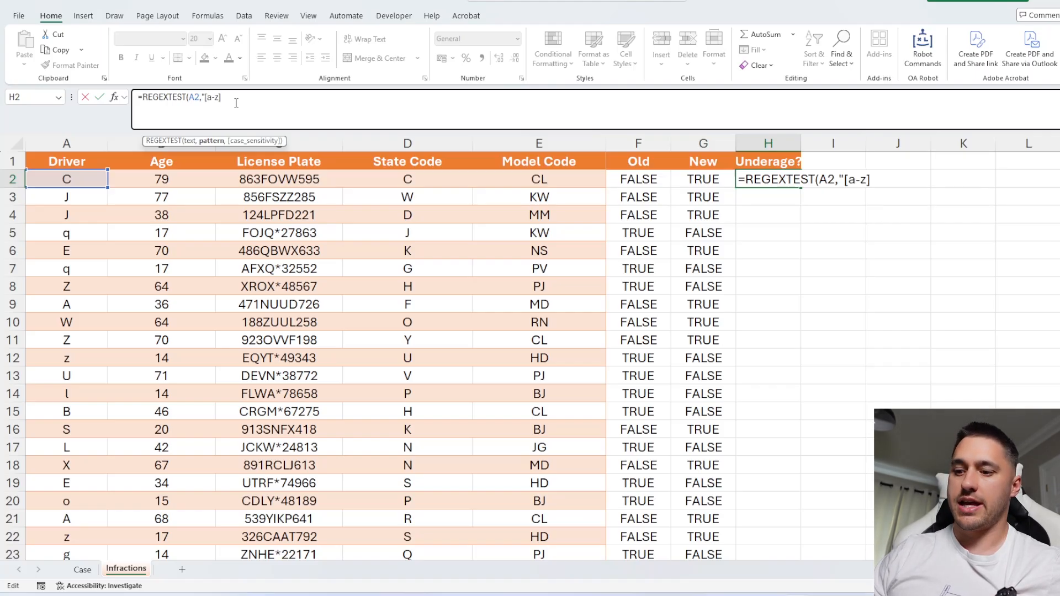
text())
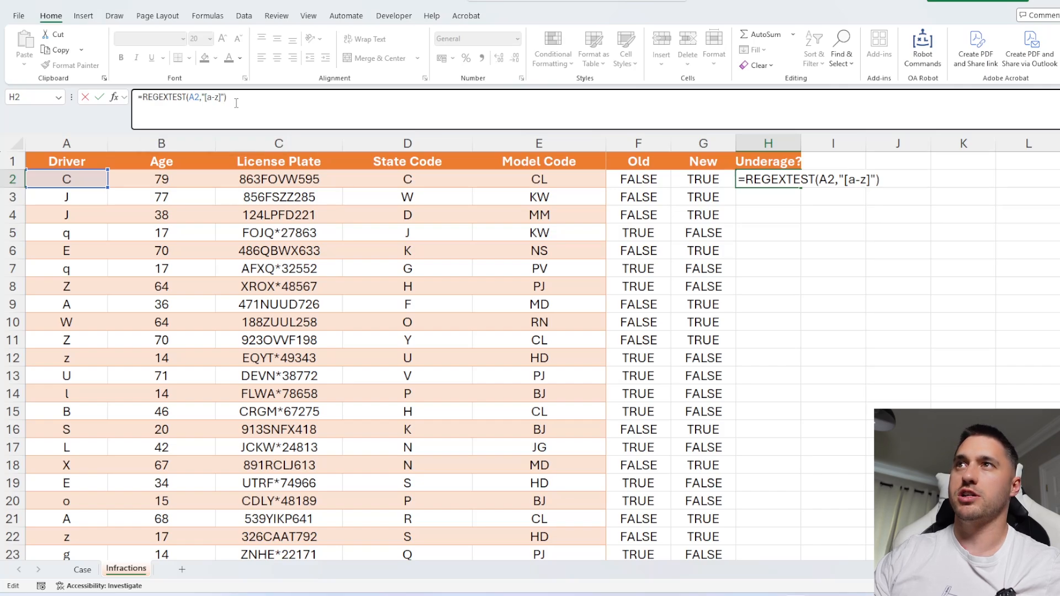
key(Return)
click(772, 177)
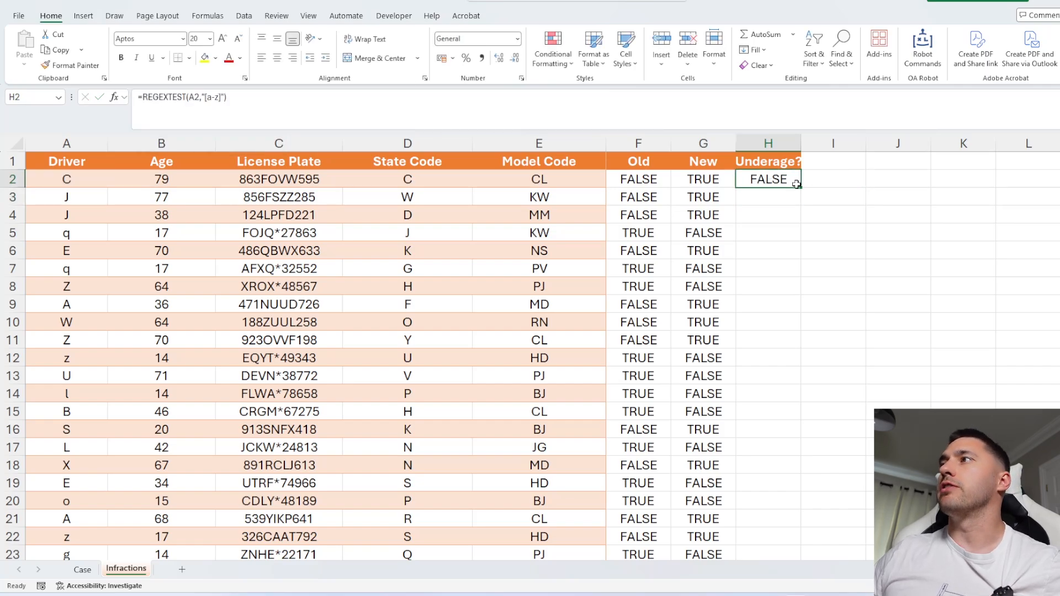
double_click(800, 187)
Compare the Underage? results against the Driver letters.
drag(762, 232, 71, 182)
click(55, 231)
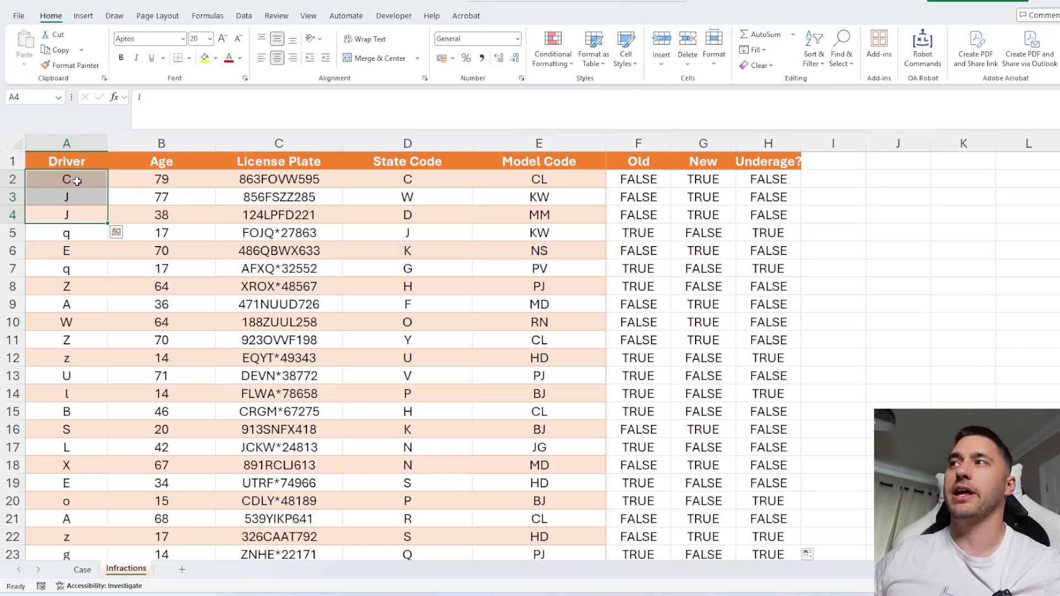
click(770, 204)
click(769, 251)
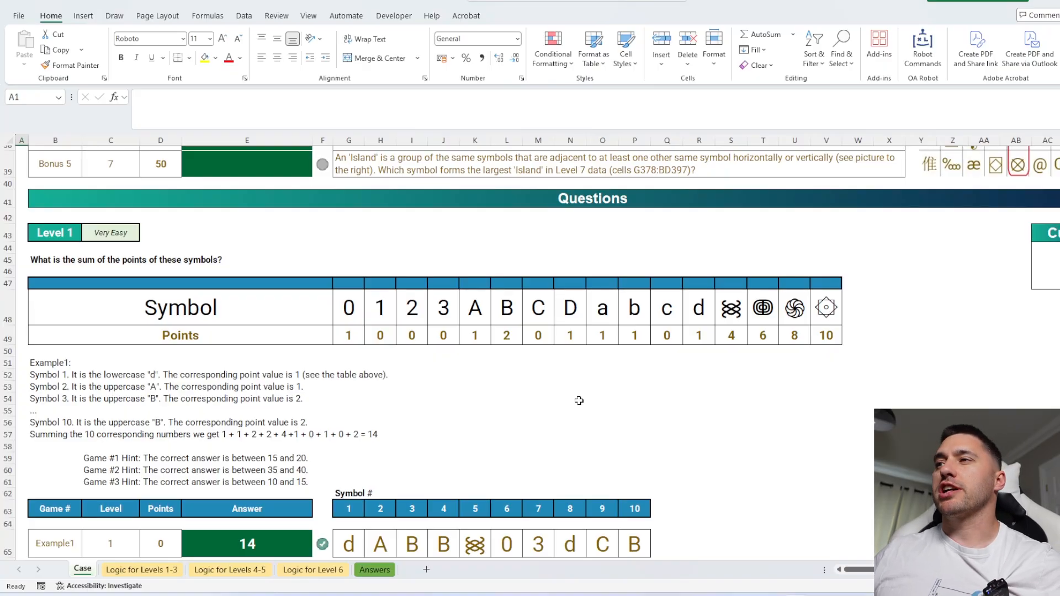
Examine the symbol points table in the Level 1 questions of the other case workbook.
scroll(674, 408, down, 1)
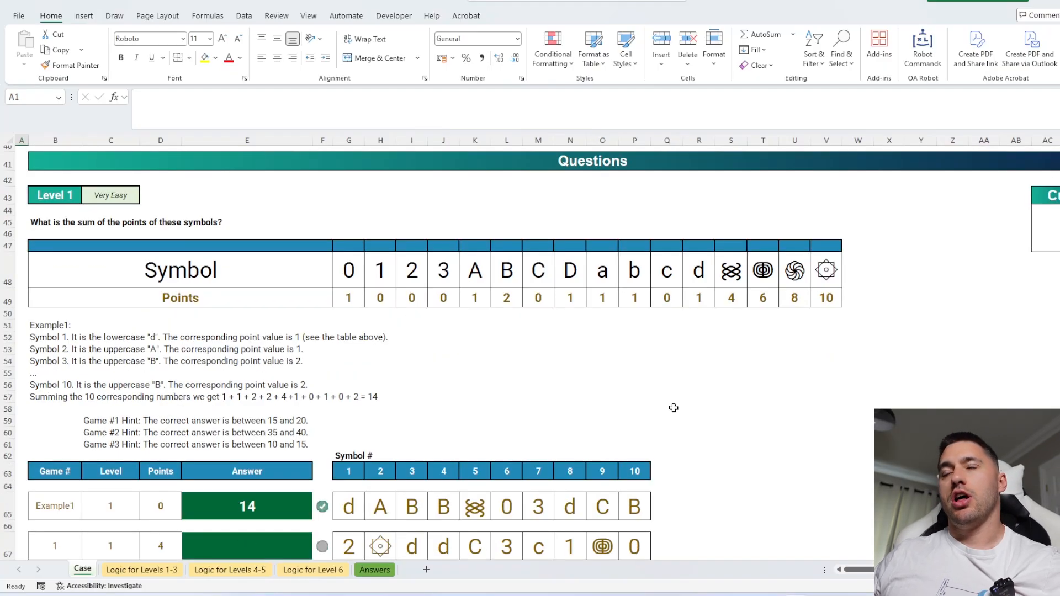
click(593, 372)
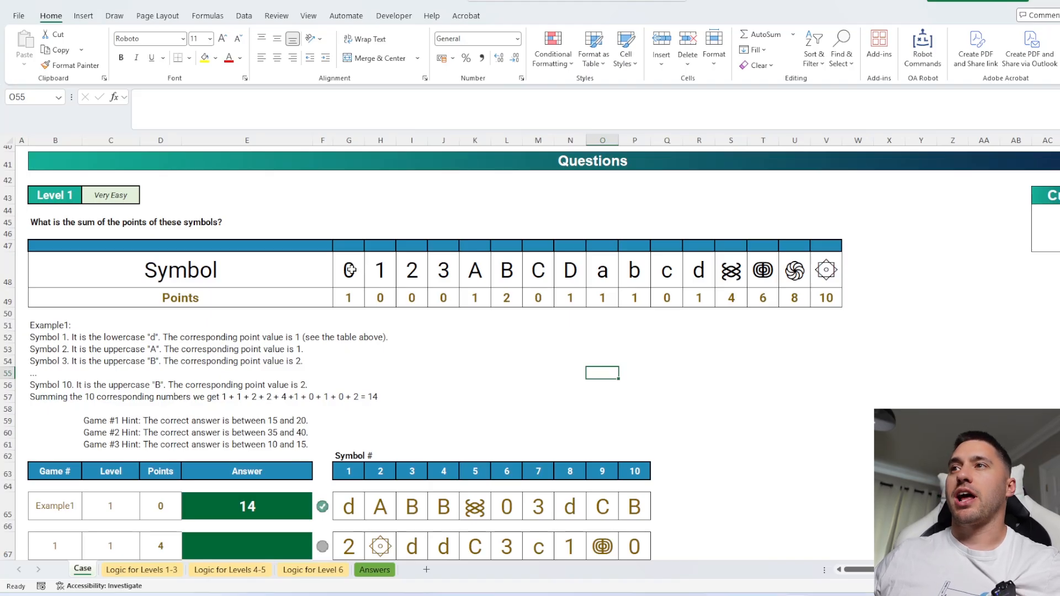
drag(350, 270, 349, 298)
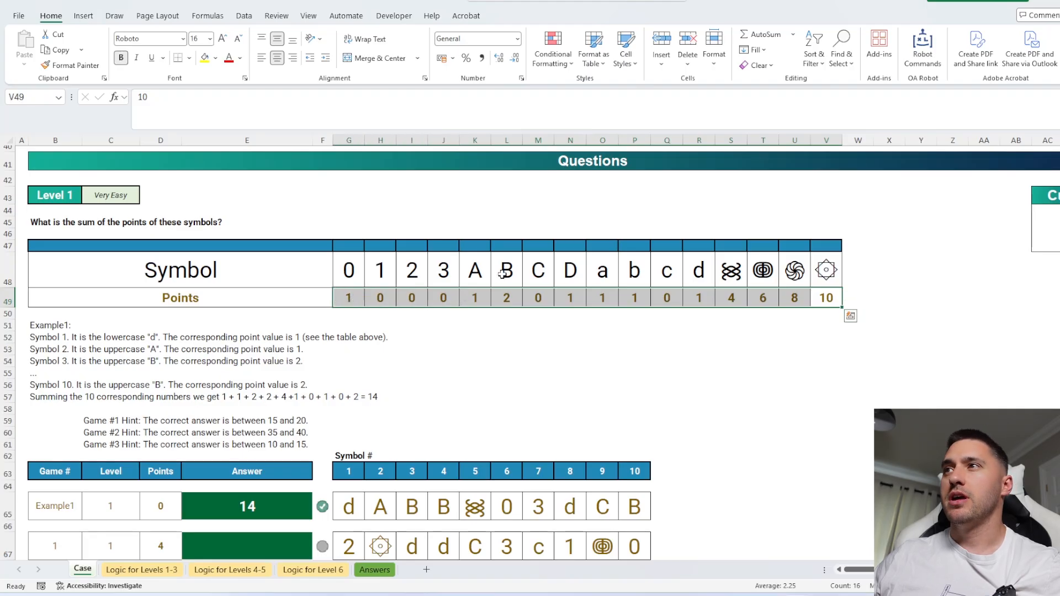
drag(502, 273, 506, 298)
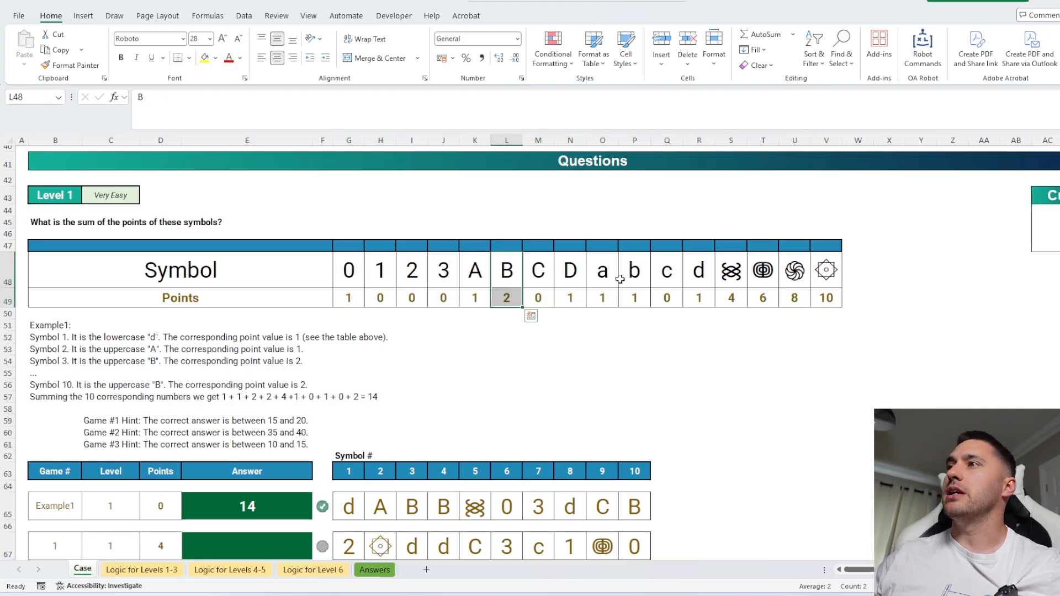
Enter =XLOOKUP(G67:P67,$G$48:$V$48,$G$49:$V$49) in Q67 to look up the points of game 1's symbols.
drag(633, 268, 635, 301)
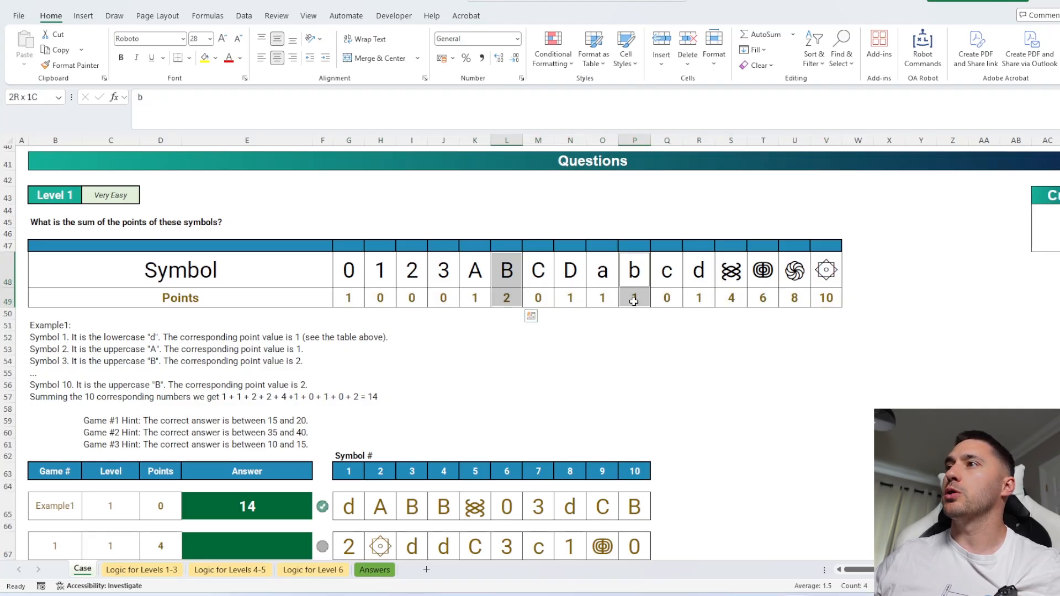
click(602, 271)
click(676, 351)
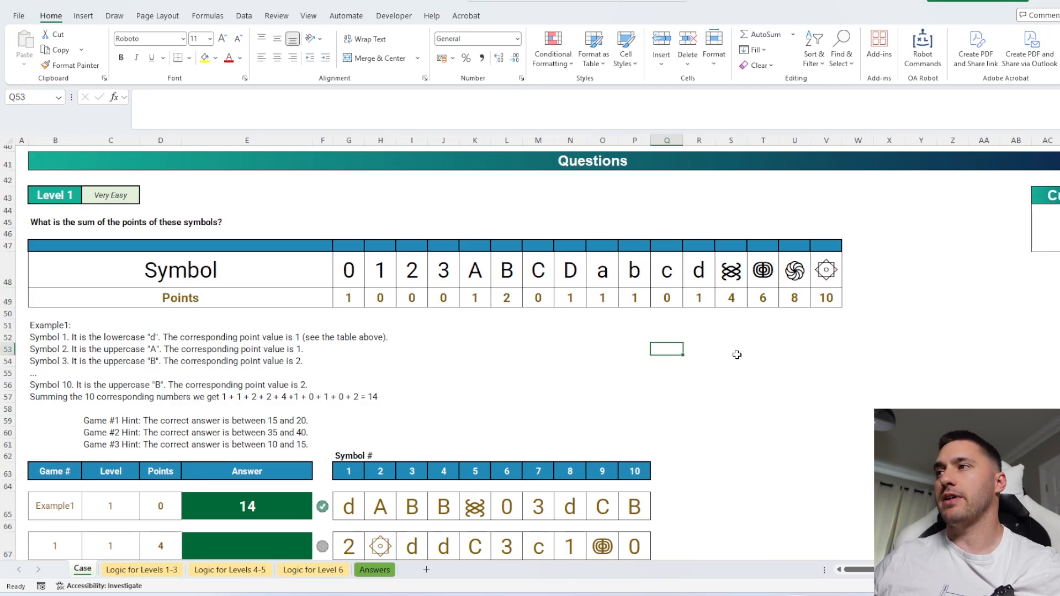
scroll(665, 363, down, 2)
scroll(665, 362, down, 3)
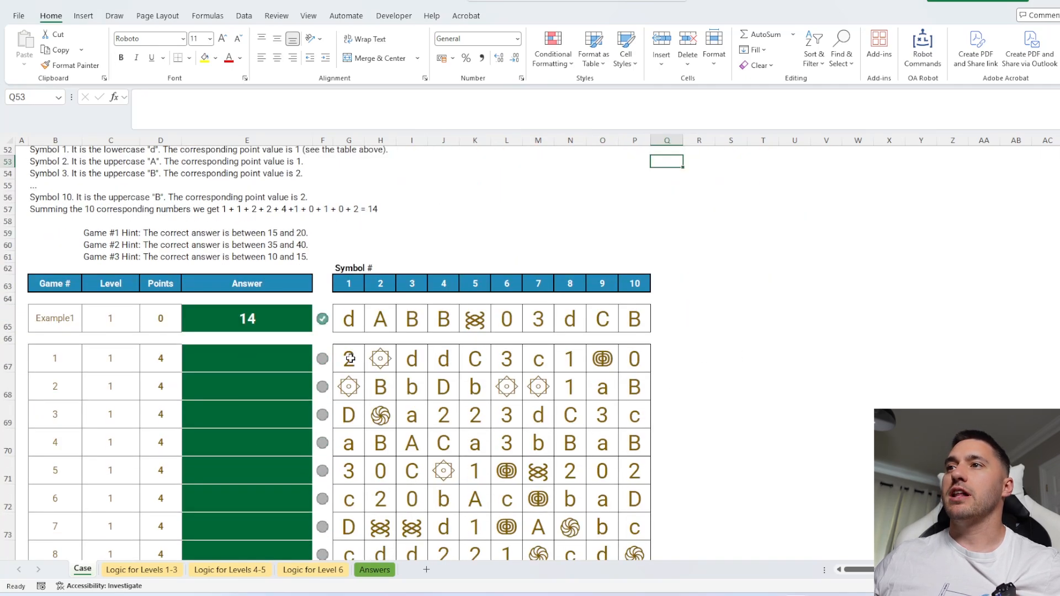
drag(349, 359, 638, 360)
click(678, 358)
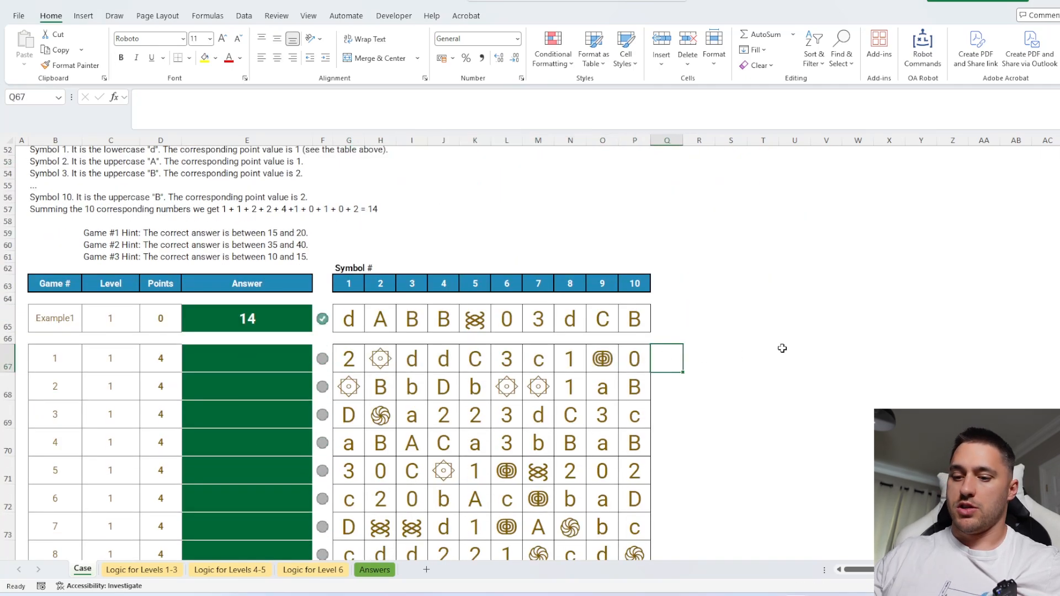
text(=XLOOKUP()
drag(632, 361, 359, 359)
text(,)
scroll(460, 283, up, 4)
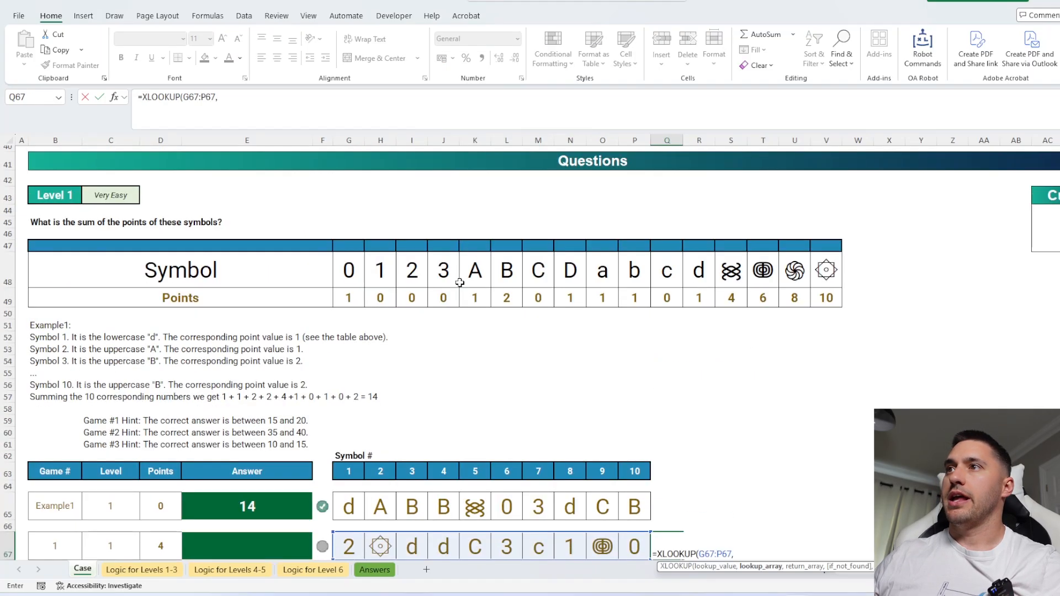
drag(358, 271, 816, 270)
key(F4)
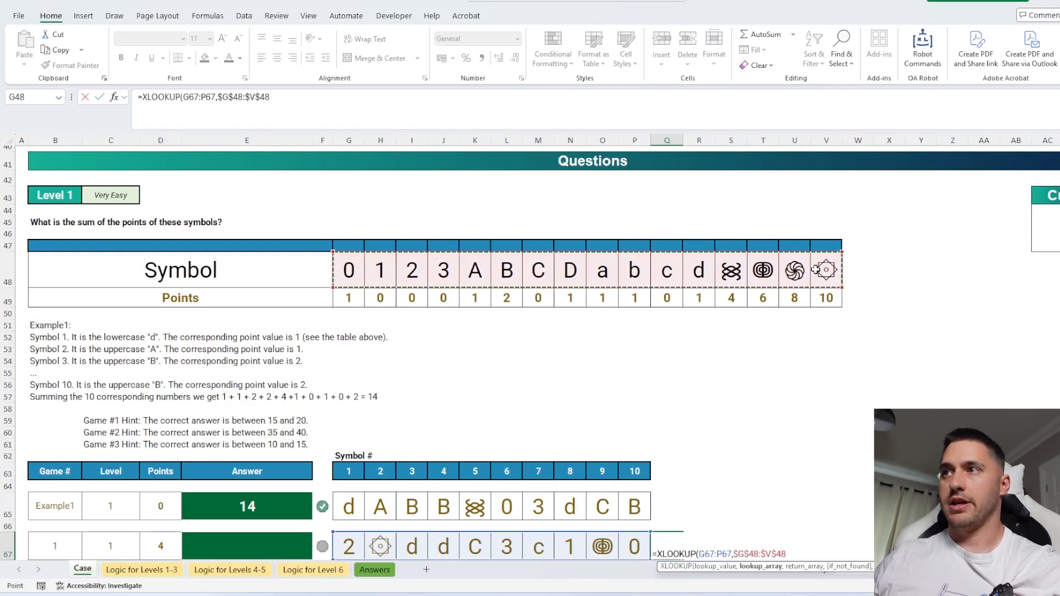
text(,)
drag(360, 298, 817, 298)
key(F4)
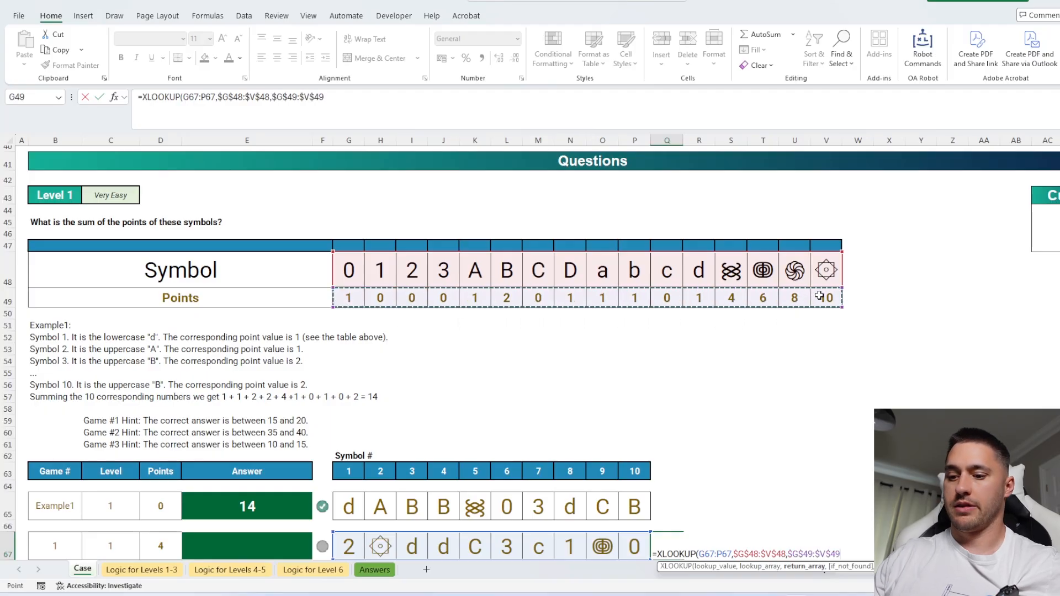
key(ctrl+Return)
Copy the lookup formula down to Q68 and highlight game 2's B and b symbols and their point results in yellow.
scroll(819, 296, down, 4)
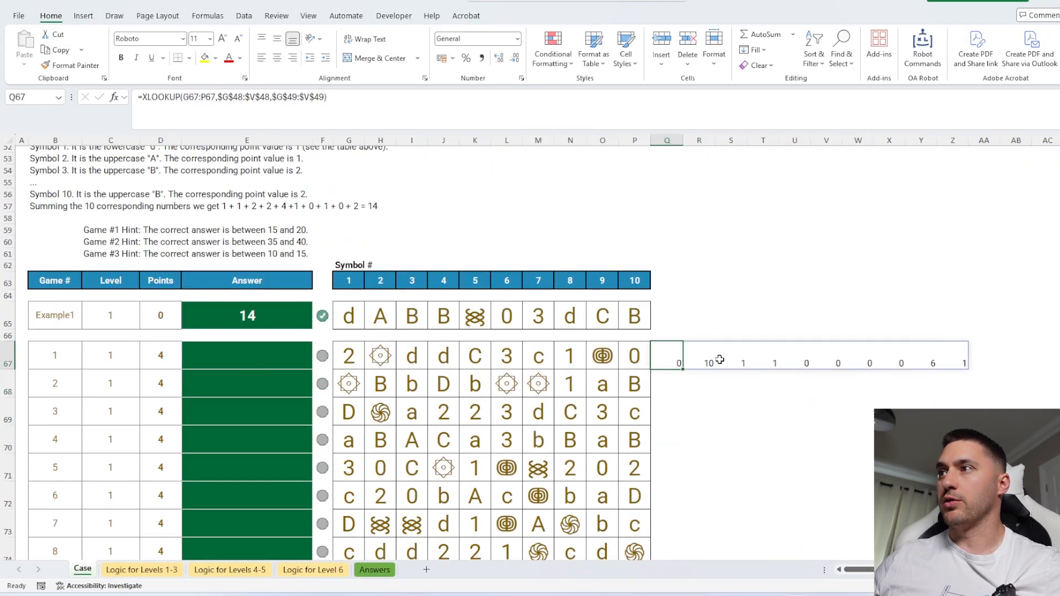
drag(683, 369, 685, 396)
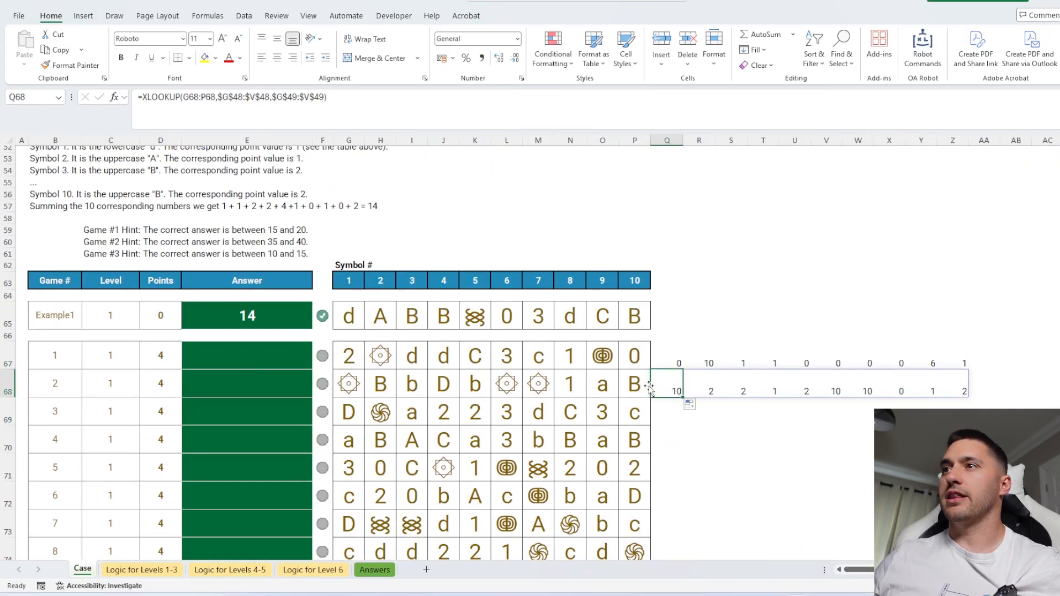
click(384, 384)
ctrl+click(474, 385)
click(205, 57)
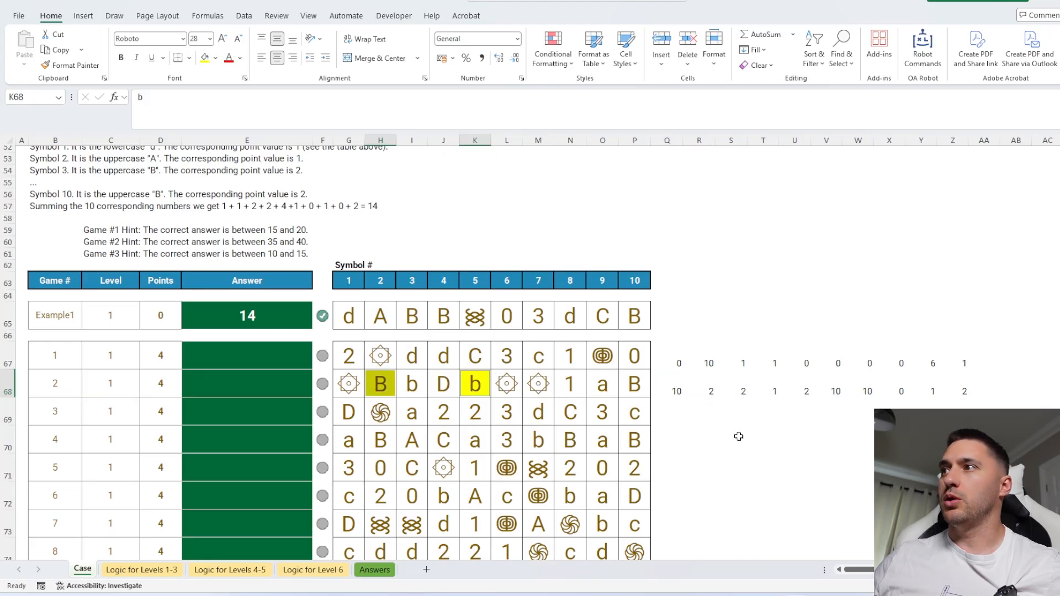
click(713, 390)
ctrl+click(795, 391)
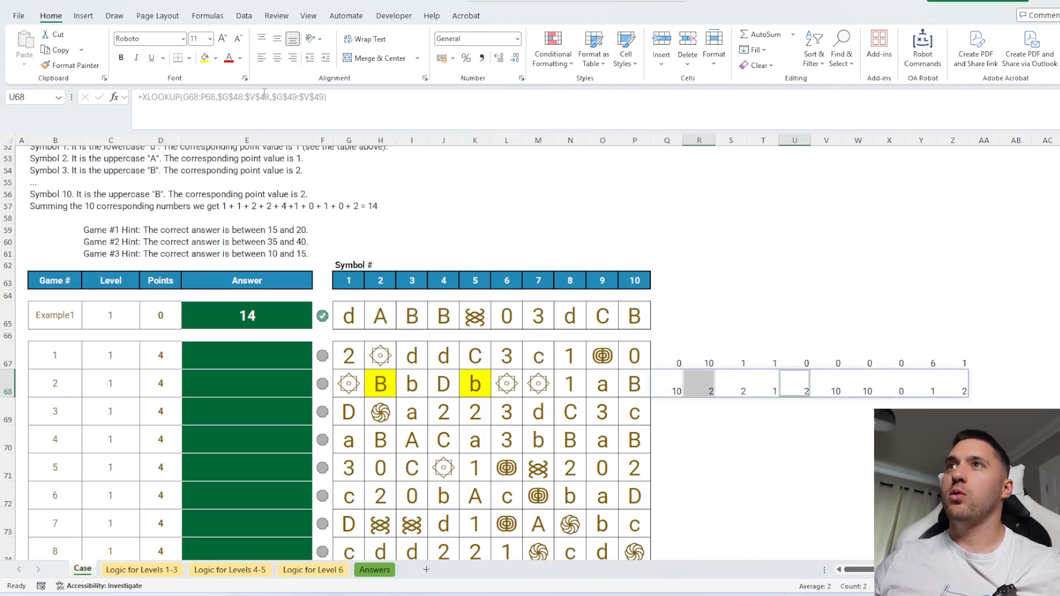
click(205, 57)
Add the Regex match mode 3 to the XLOOKUP formula in Q68 for case-sensitive matching.
scroll(589, 354, up, 1)
scroll(589, 354, up, 4)
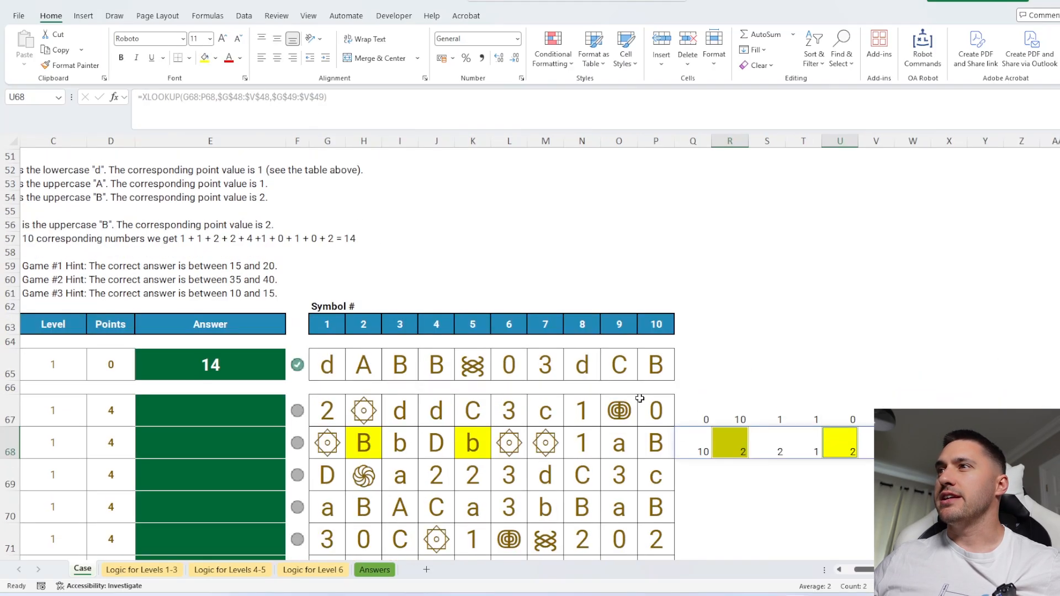
drag(318, 307, 511, 316)
click(510, 309)
click(510, 341)
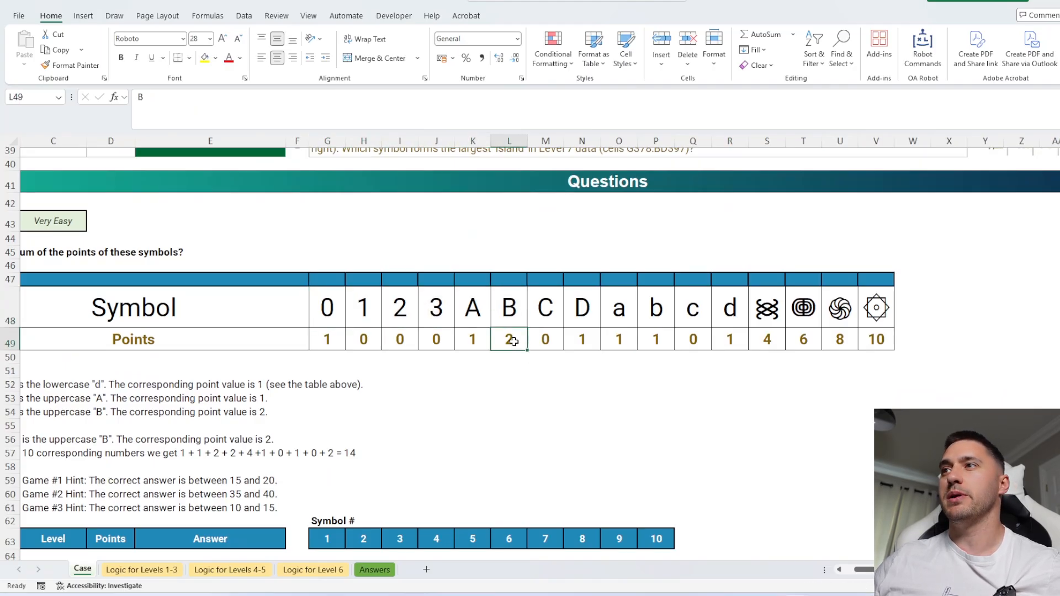
scroll(736, 365, down, 3)
scroll(737, 365, down, 2)
click(704, 406)
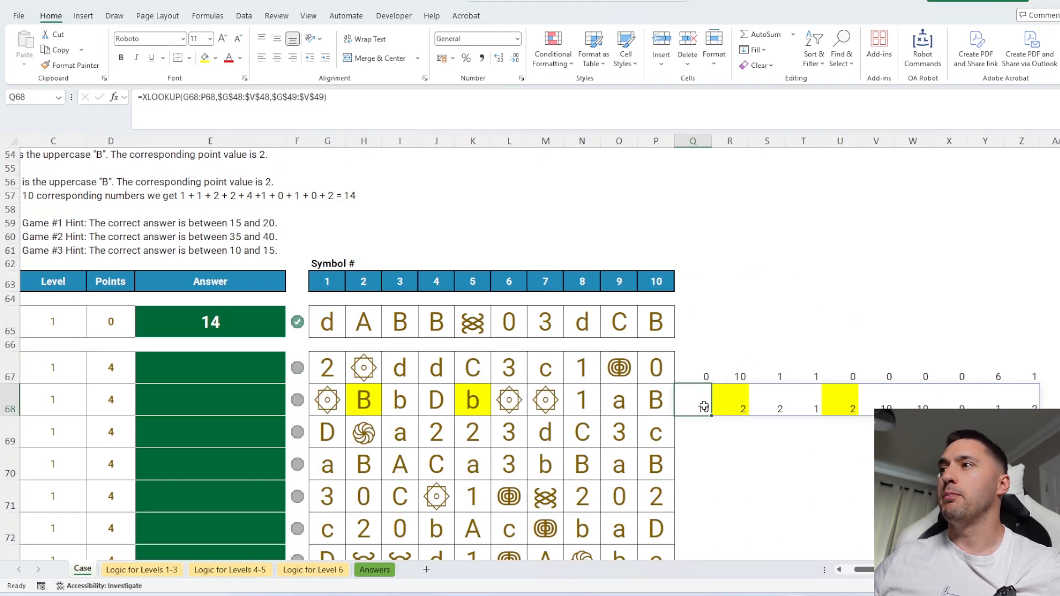
click(320, 96)
text(,)
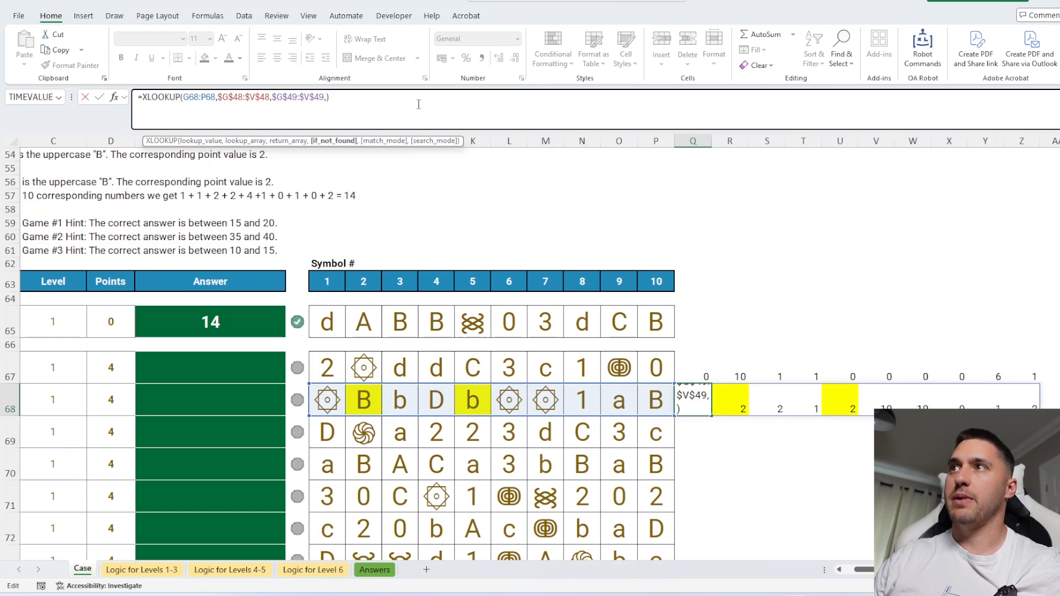
text(,)
key(Down)
key(Down)
key(Down)
key(Down)
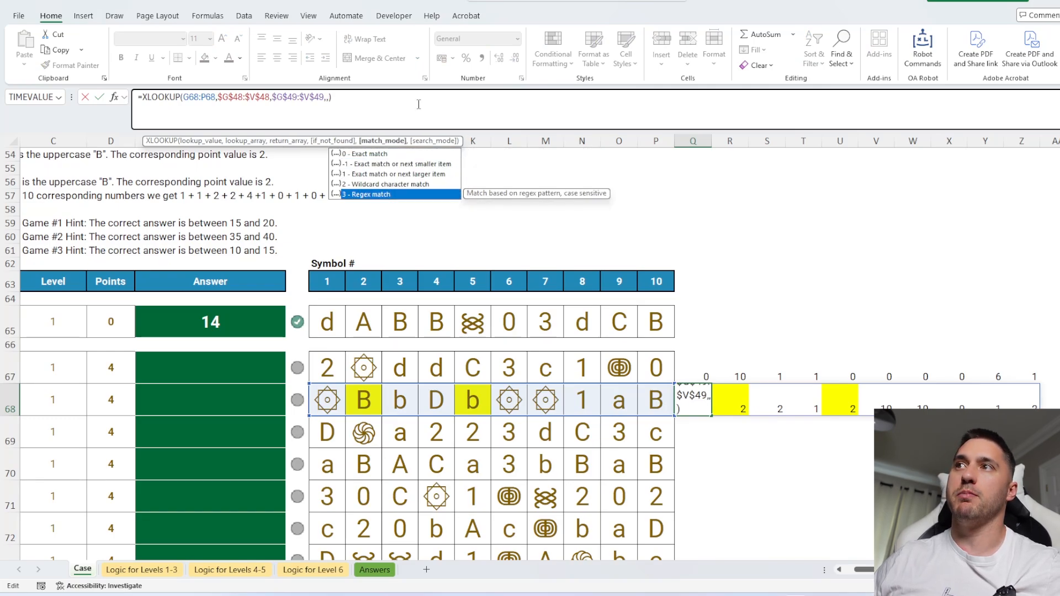
key(Tab)
key(Return)
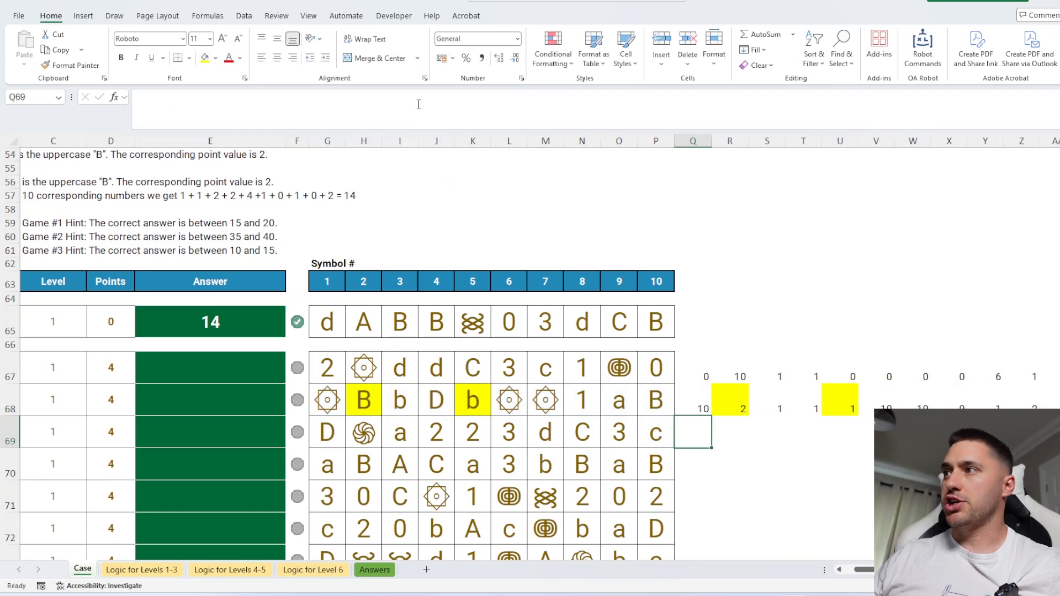
Rewrite Q68's formula as =XMATCH(G68:P68,$G$48:$V$48,3) using the Regex match mode.
click(833, 399)
click(489, 375)
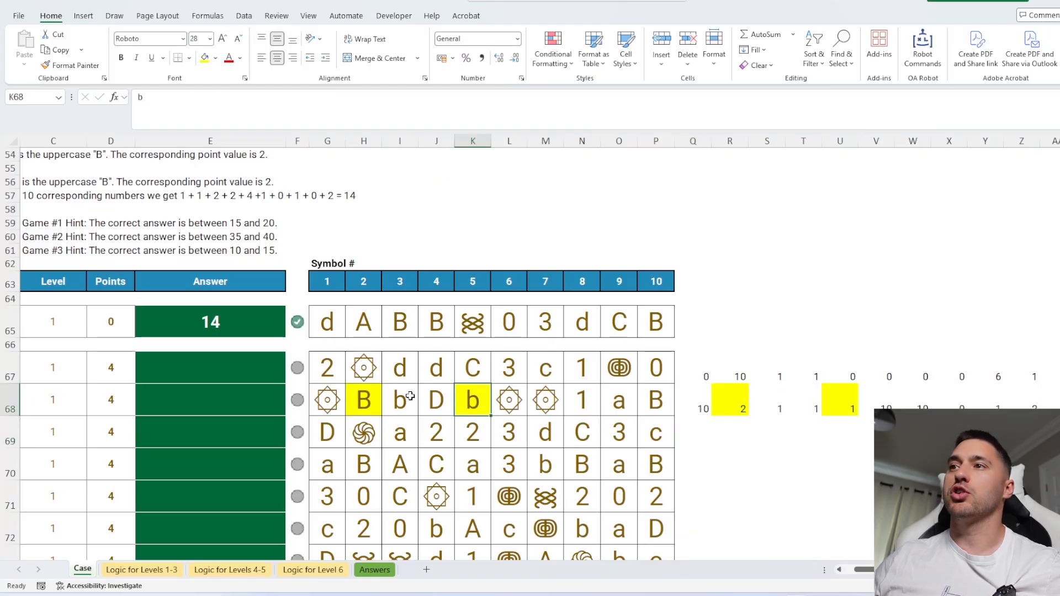
click(367, 398)
click(475, 399)
click(363, 398)
click(478, 397)
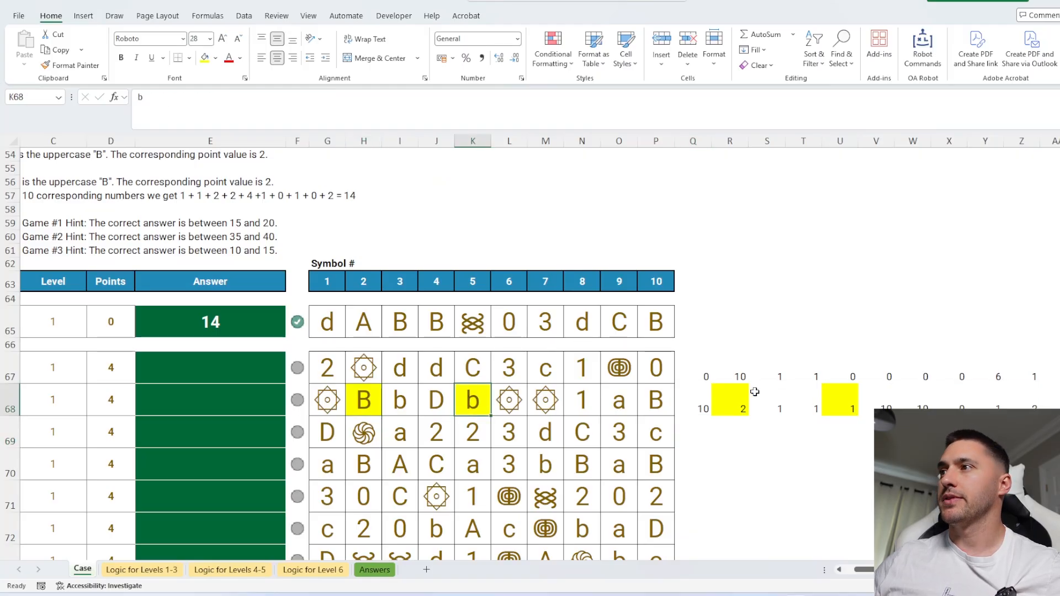
click(693, 399)
click(334, 97)
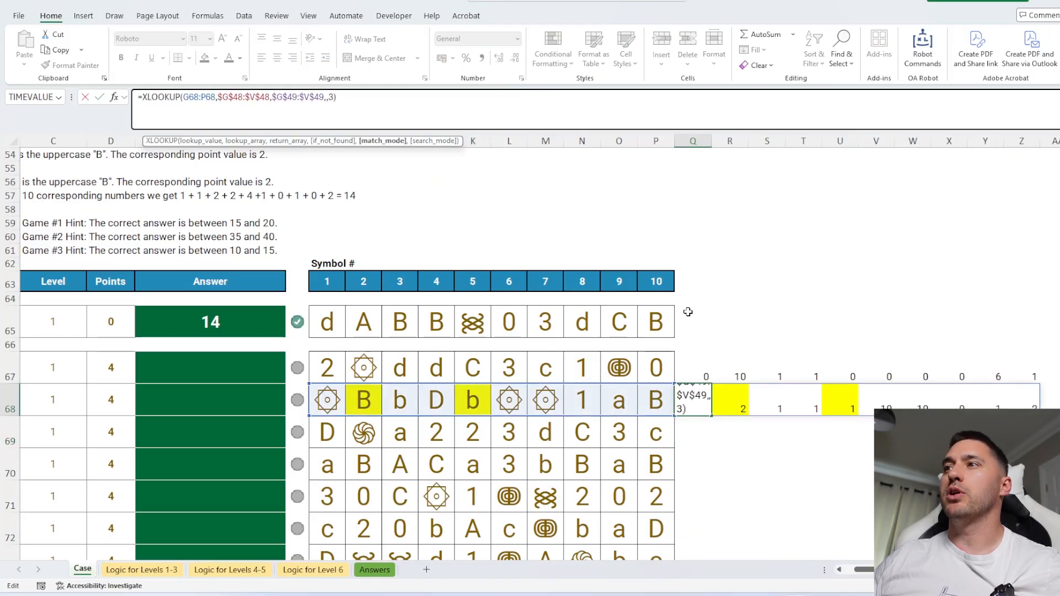
drag(185, 98, 147, 97)
text(mat)
key(Tab)
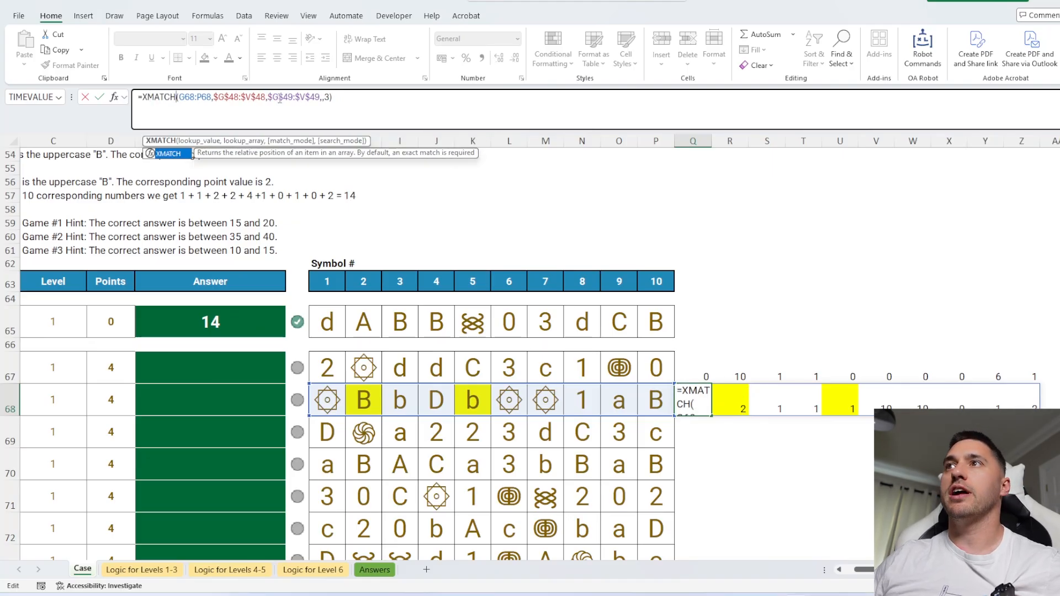
click(329, 97)
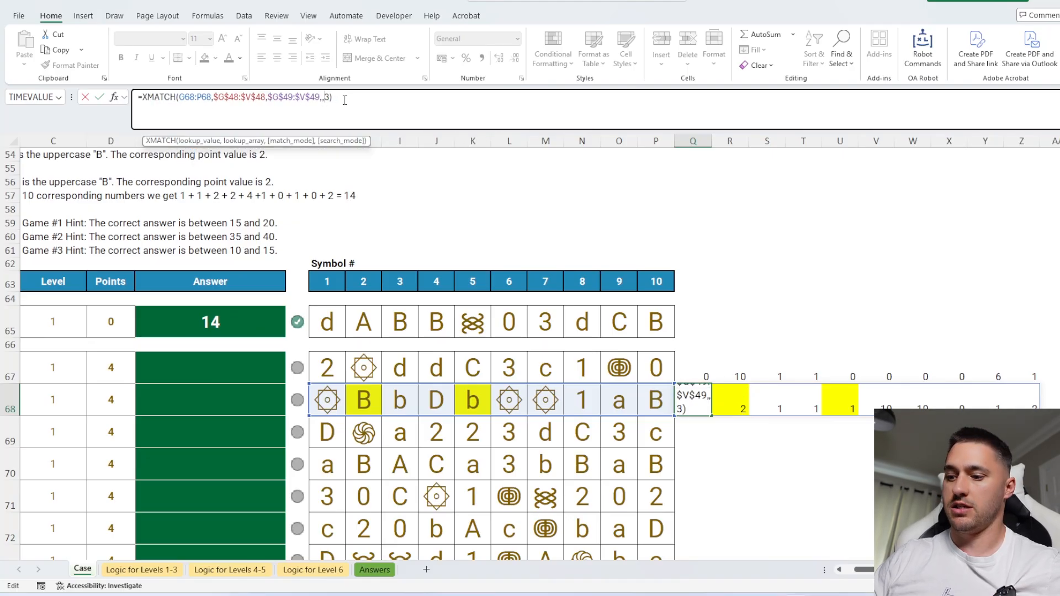
drag(344, 100, 267, 98)
key(BackSpace)
key(Down)
key(Down)
key(Down)
key(Down)
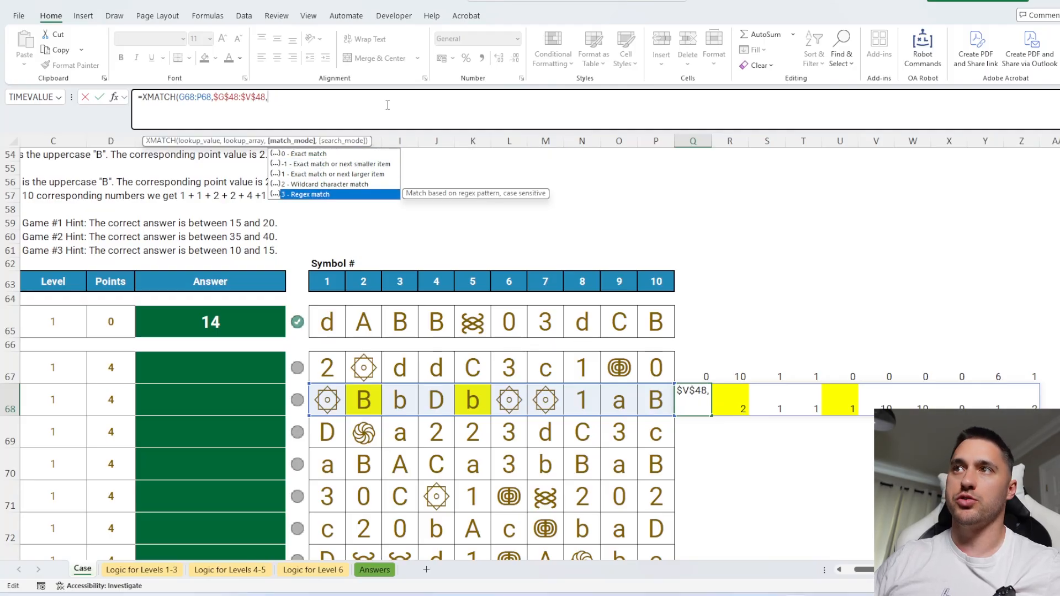
key(Tab)
text())
key(Tab)
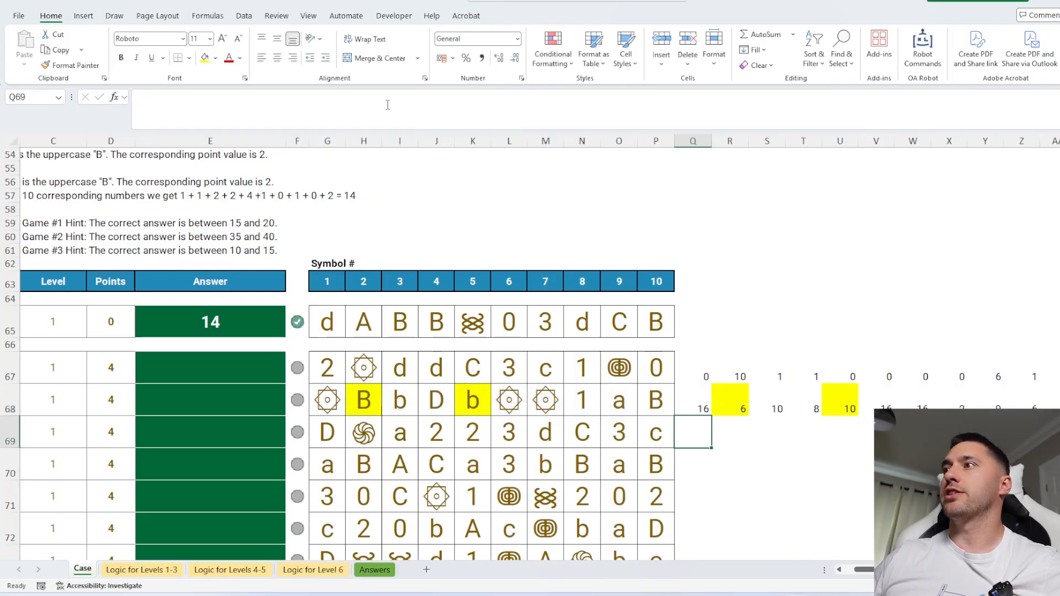
Examine game 2's symbols against the matched positions and the symbol table.
drag(337, 396, 667, 402)
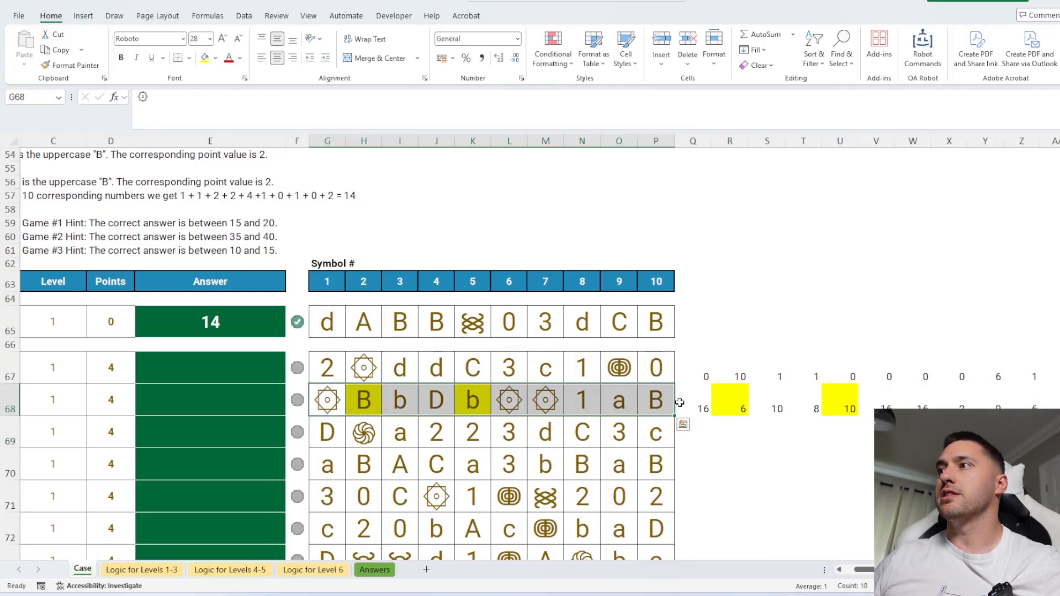
click(726, 406)
click(837, 403)
click(738, 406)
click(362, 400)
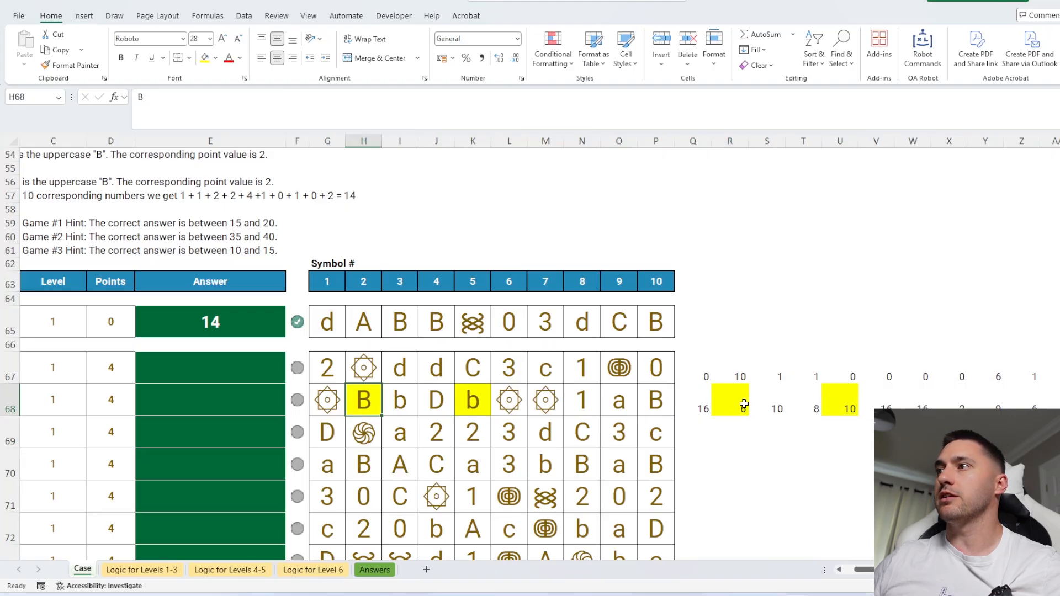
click(742, 404)
click(836, 404)
scroll(708, 329, up, 3)
drag(508, 224, 509, 253)
ctrl+drag(660, 226, 657, 250)
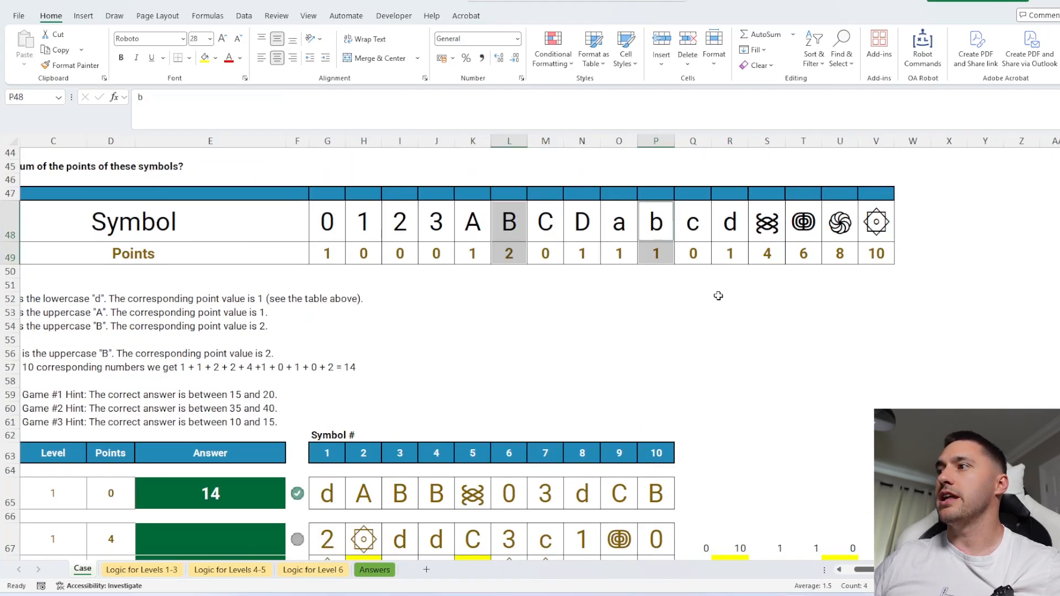
scroll(663, 243, down, 1)
scroll(670, 233, up, 1)
click(767, 339)
scroll(763, 410, down, 1)
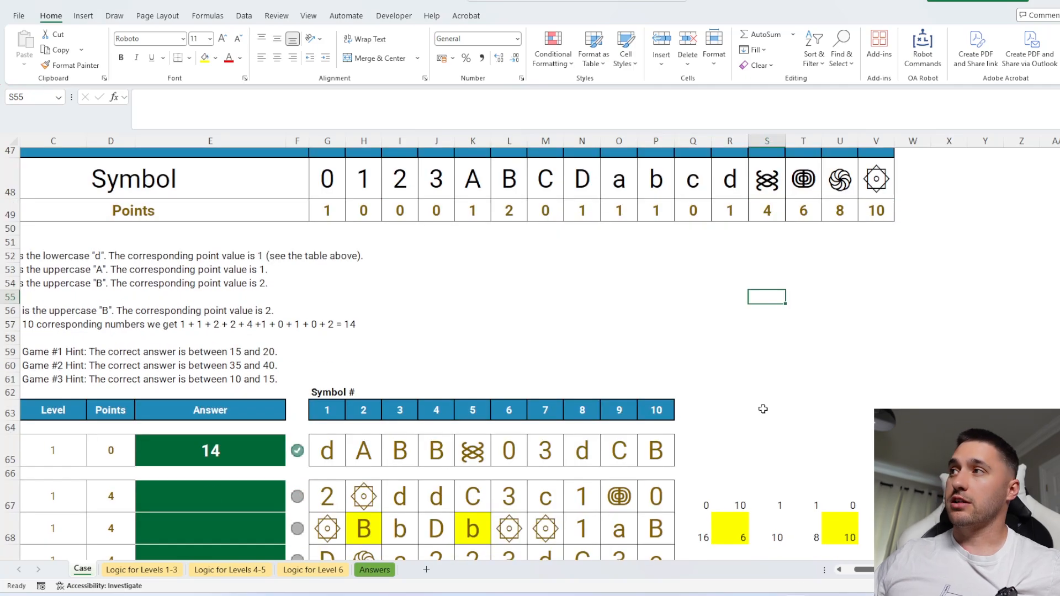
Switch to the Infractions workbook and enter =XLOOKUP("[a-z]",A2:A15,B2:B15,,3) in J2 using the Regex match mode.
key(alt+Tab)
text(=xl)
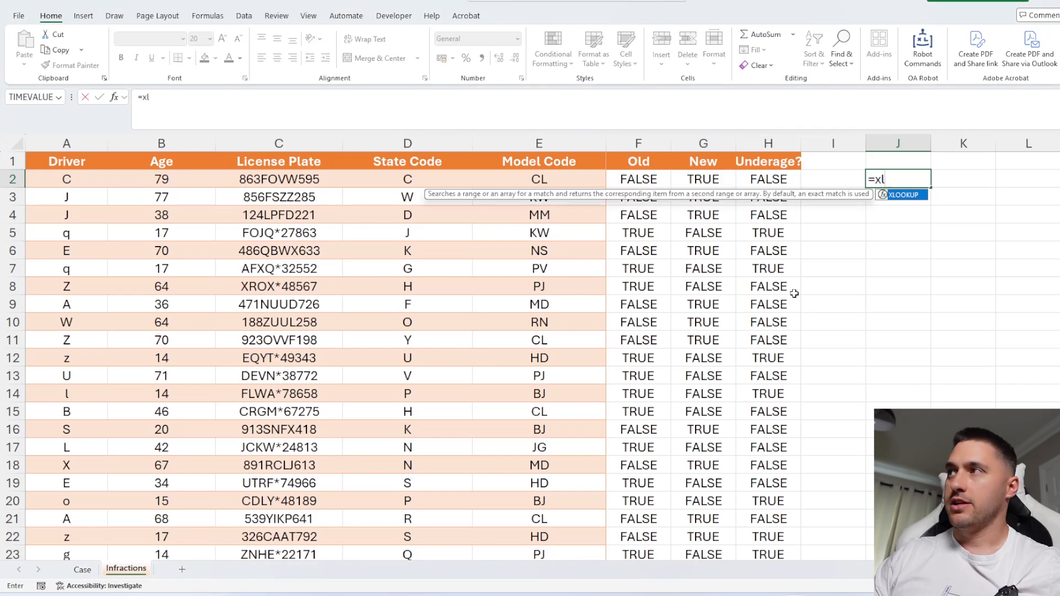
key(Tab)
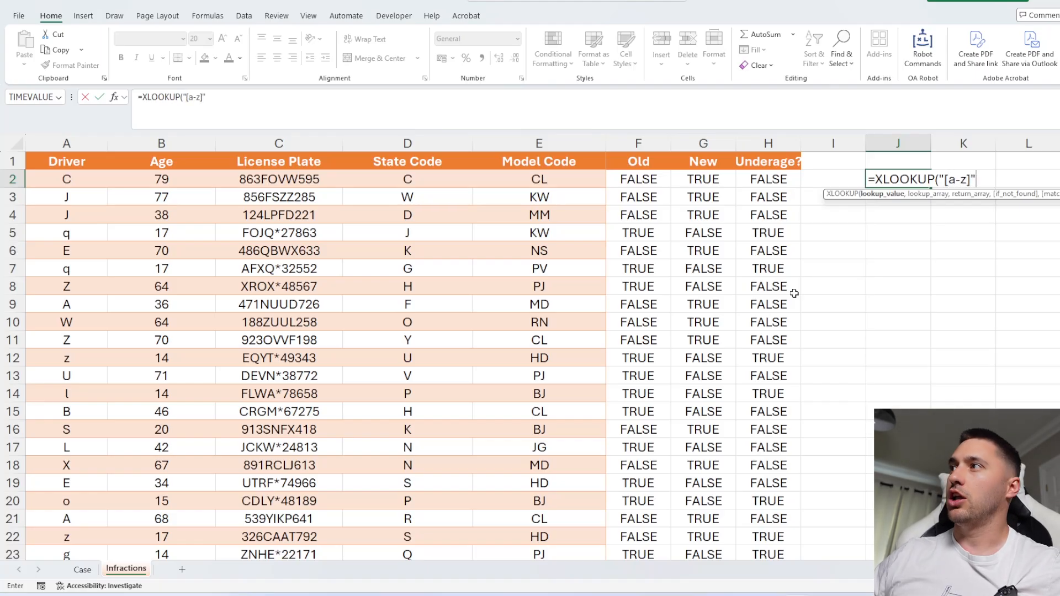
text(,)
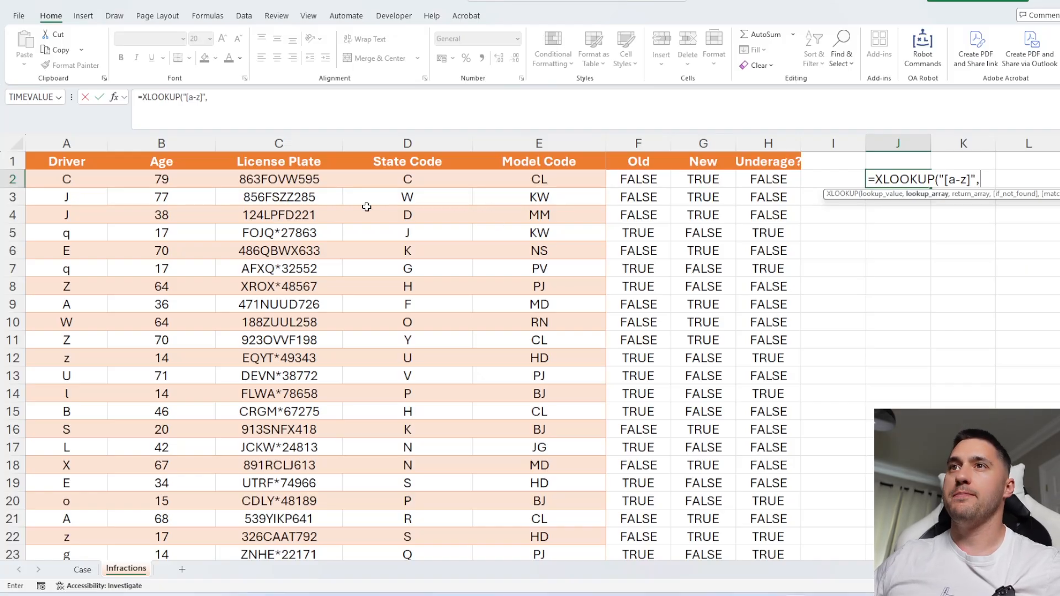
drag(53, 182, 70, 409)
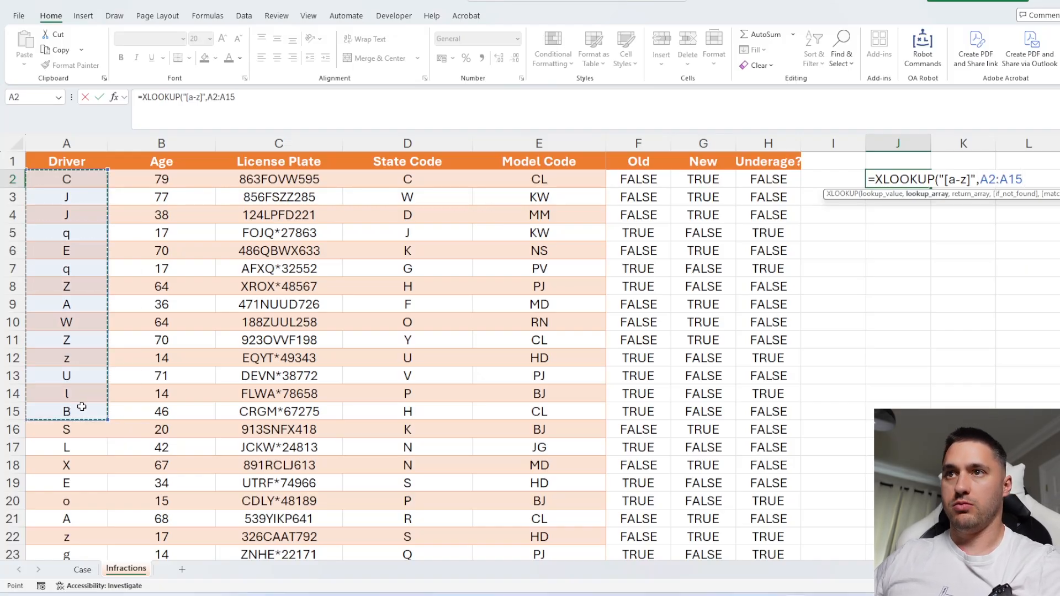
text(,)
drag(135, 410, 140, 185)
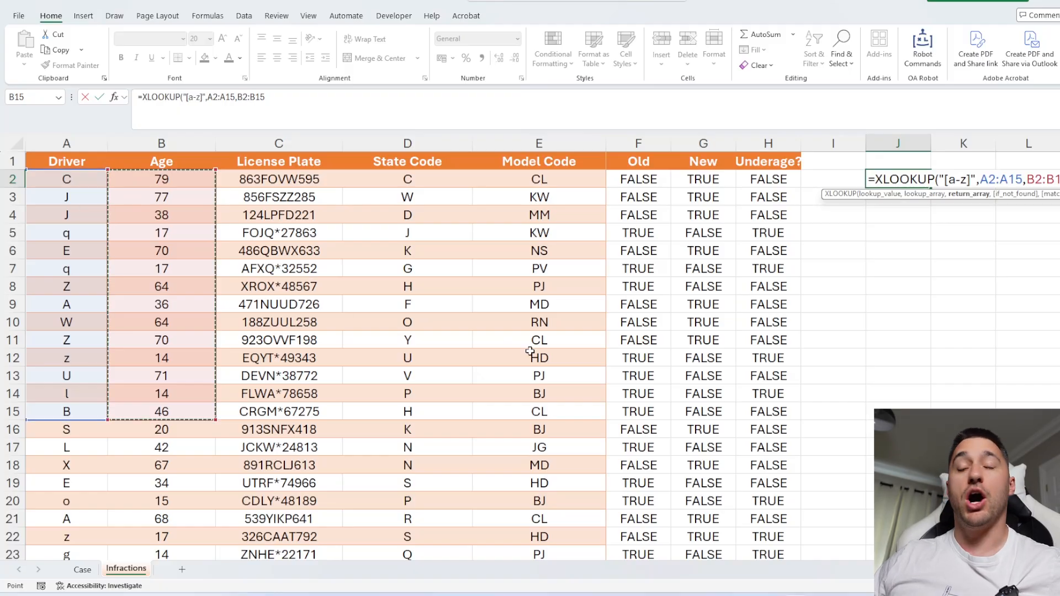
text(,,)
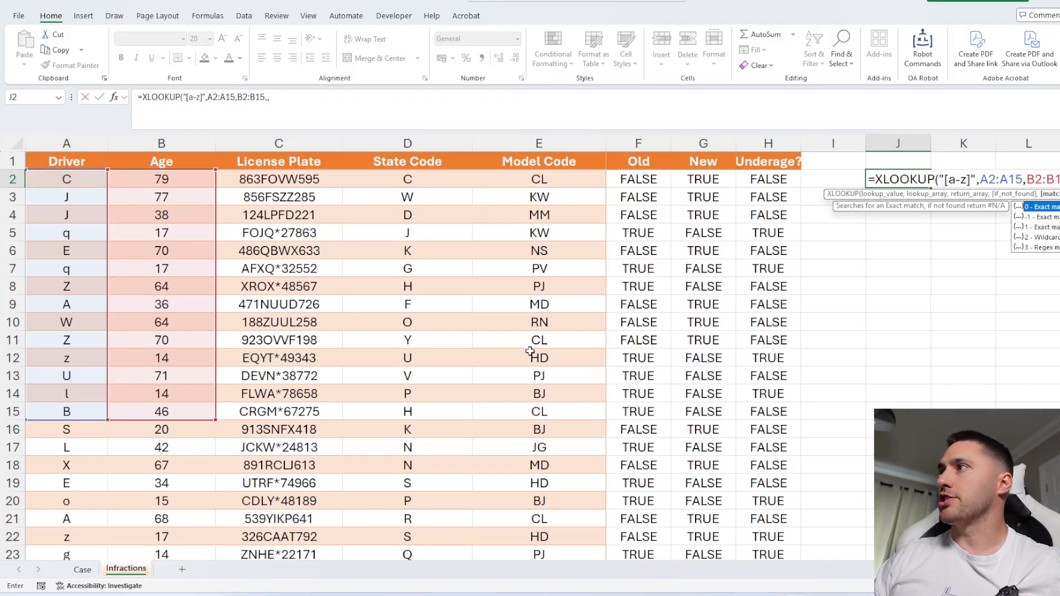
key(Down)
key(Down)
key(Down)
key(Down)
key(Tab)
text())
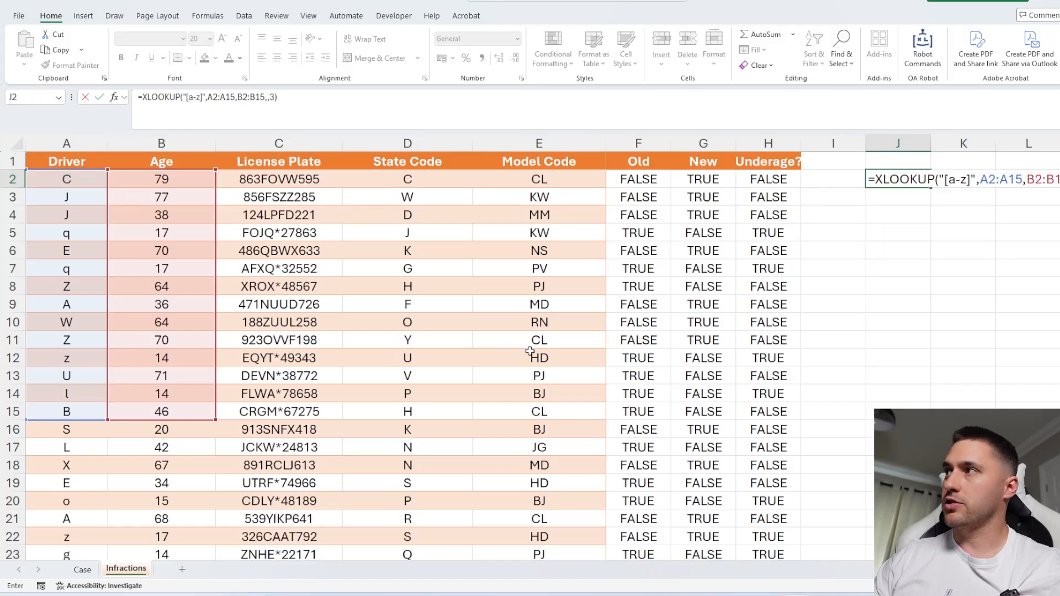
key(Return)
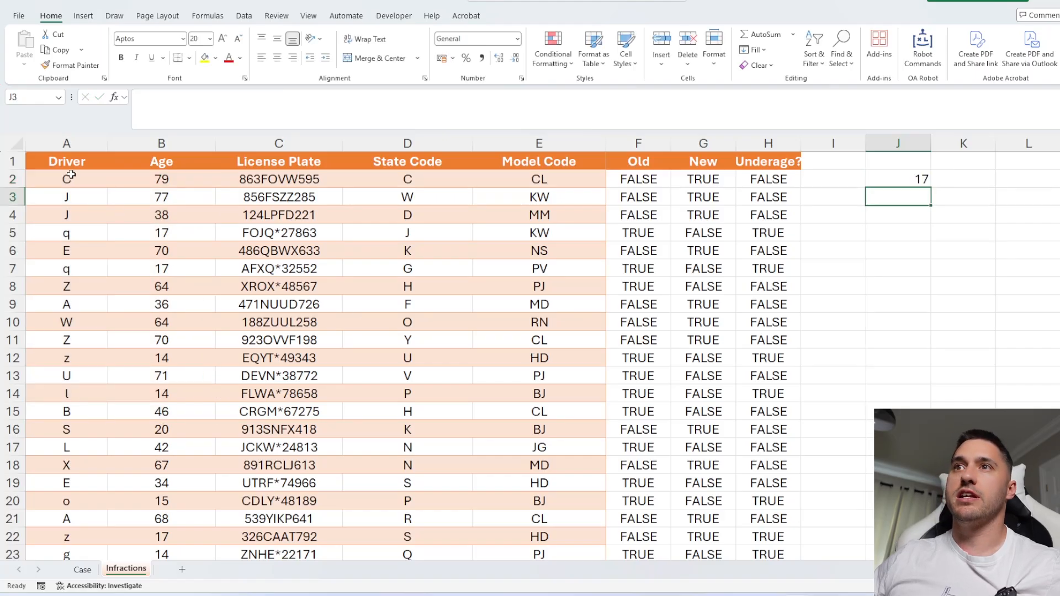
drag(67, 177, 107, 236)
click(898, 179)
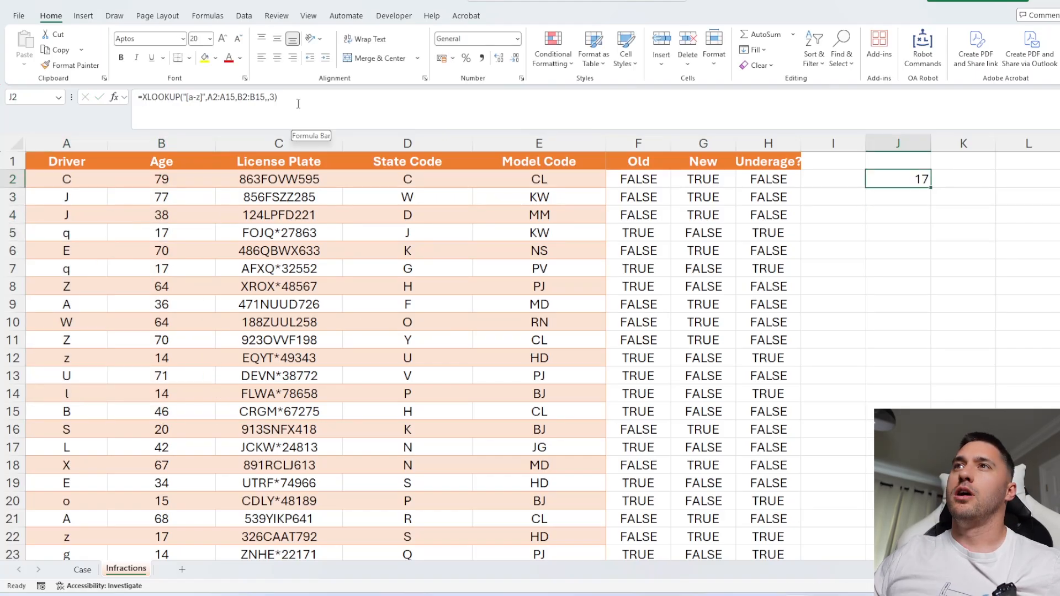
click(297, 102)
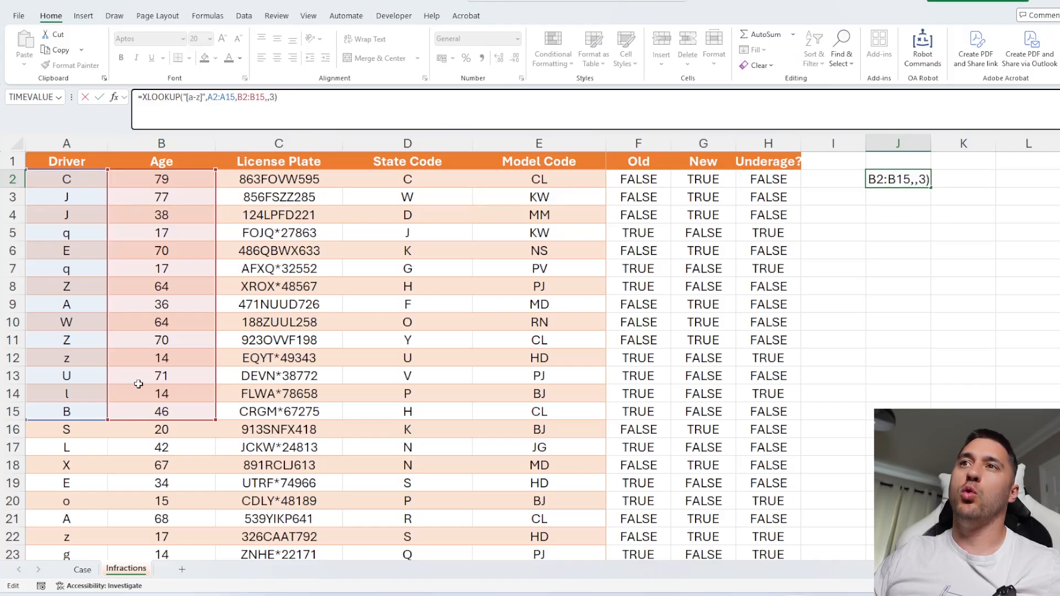
key(Escape)
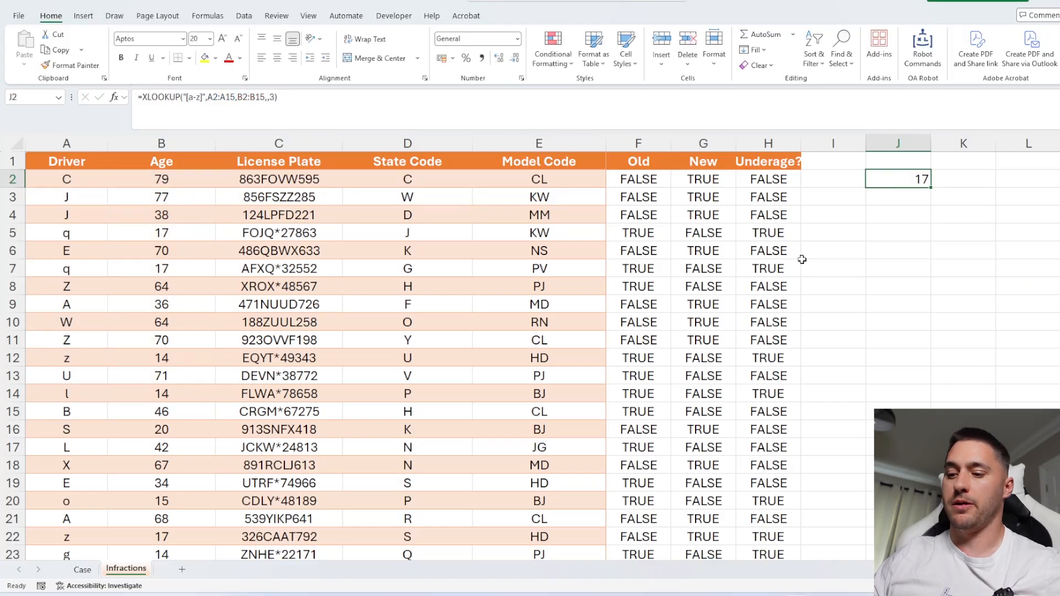
Replace J2's formula with =REGEXTEST(A2:A1001,"[a-z]") to flag drivers with lowercase letters.
text(=rege)
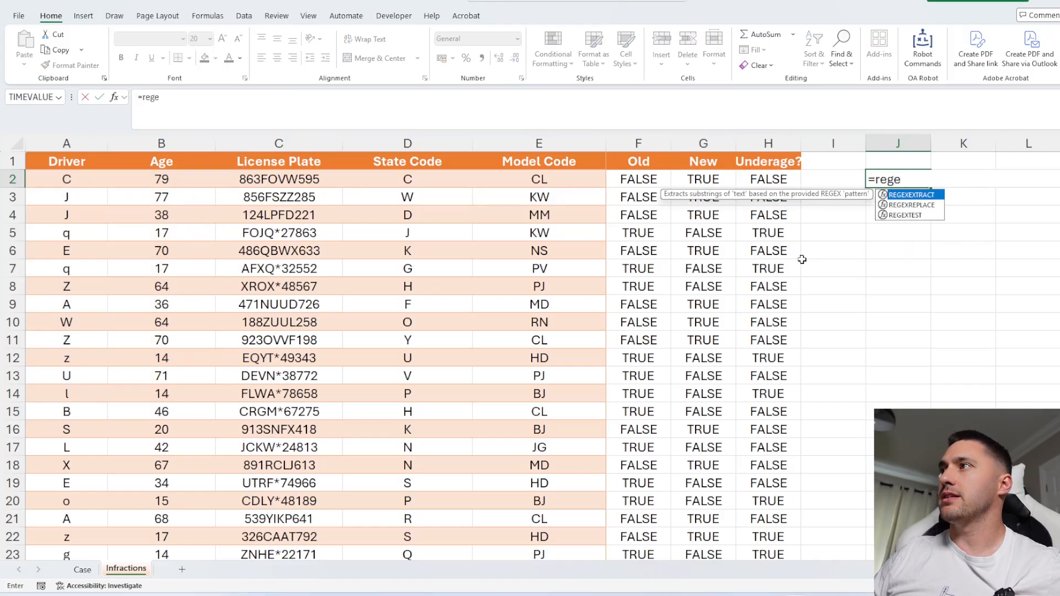
key(Down)
key(Down)
key(Tab)
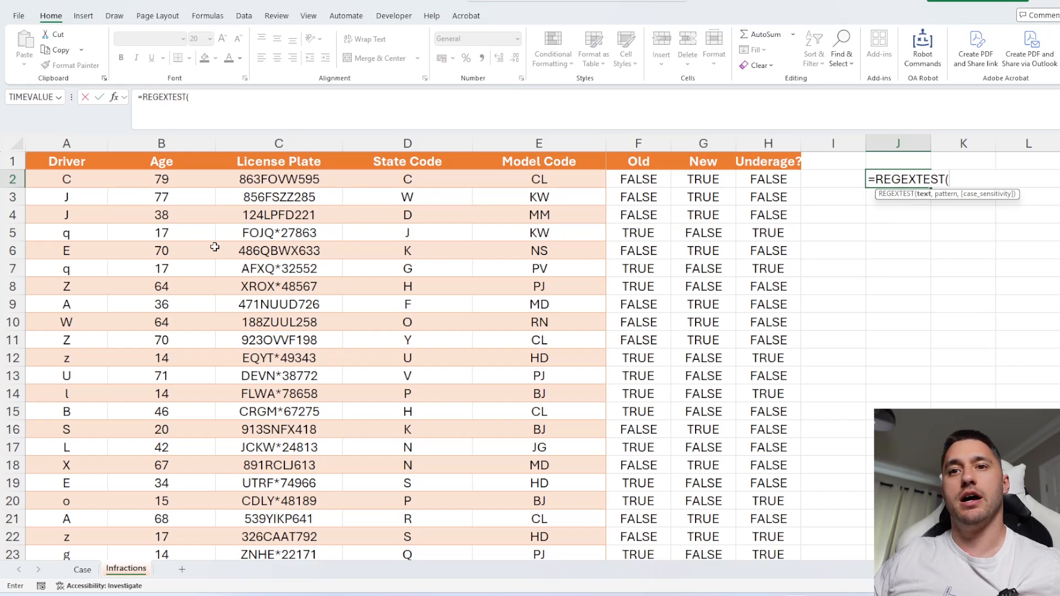
click(87, 179)
key(ctrl+shift+Down)
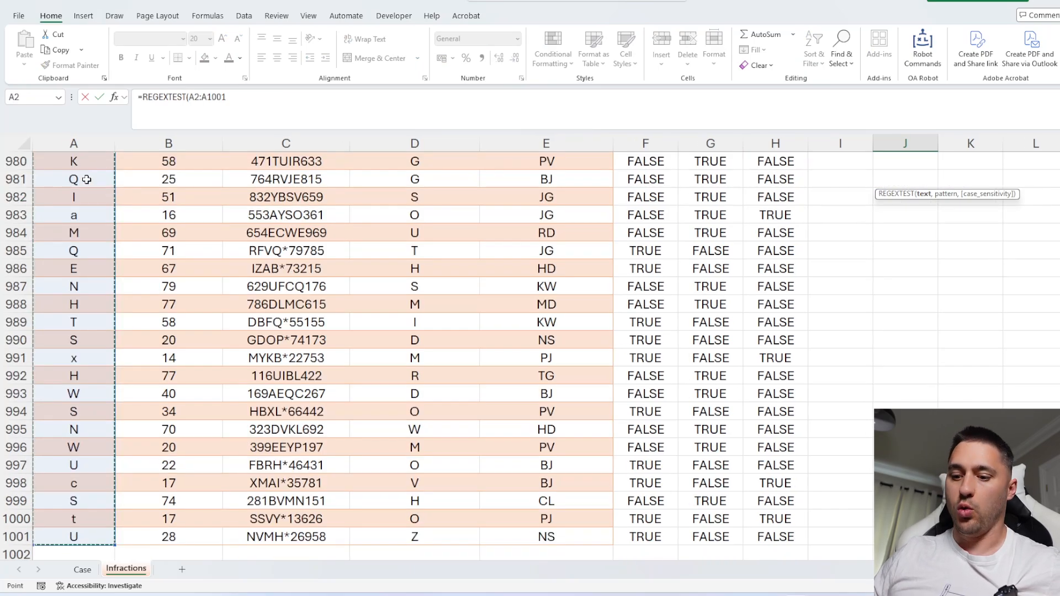
text(,"[a-z)
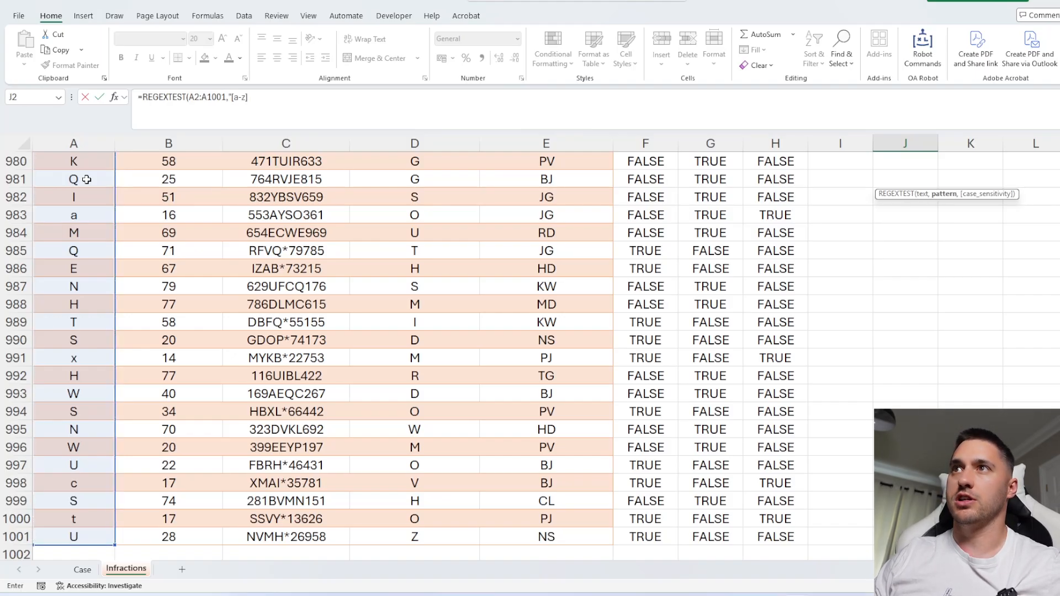
text(]")
key(Return)
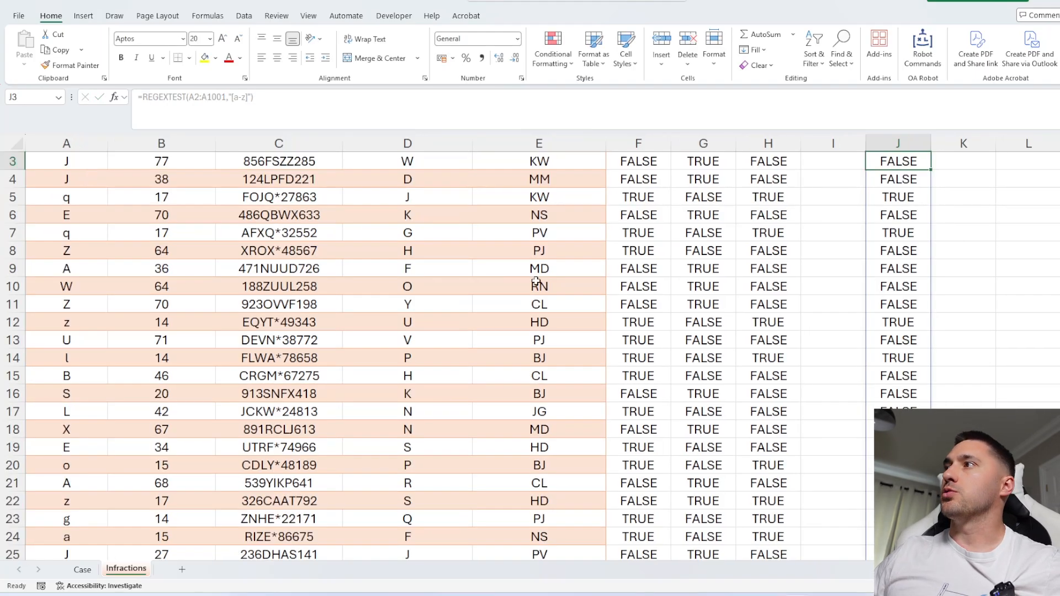
scroll(911, 182, up, 1)
click(911, 179)
drag(787, 180, 810, 411)
double_click(744, 244)
key(Escape)
double_click(889, 179)
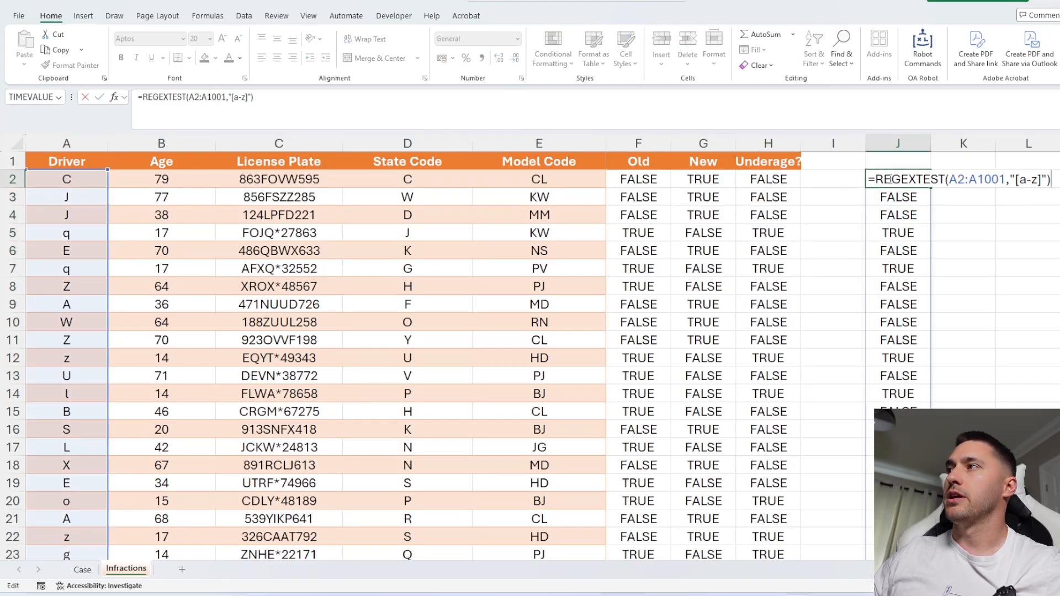
key(Escape)
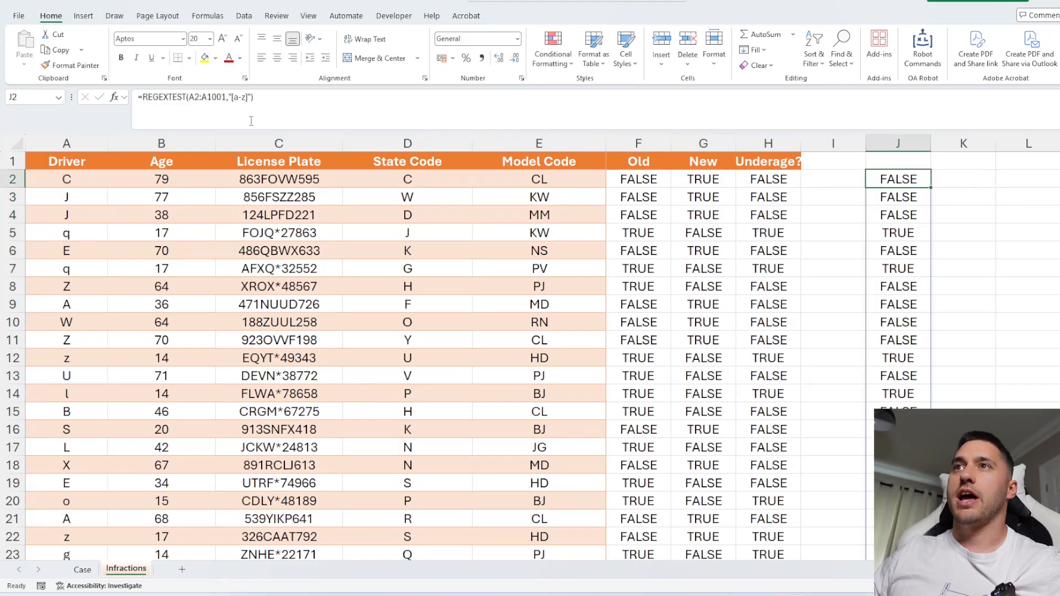
Wrap the test in FILTER so J2 reads =FILTER(B2:B1001,REGEXTEST(A2:A1001,"[a-z]")) to list those drivers' ages.
click(144, 97)
text(filt)
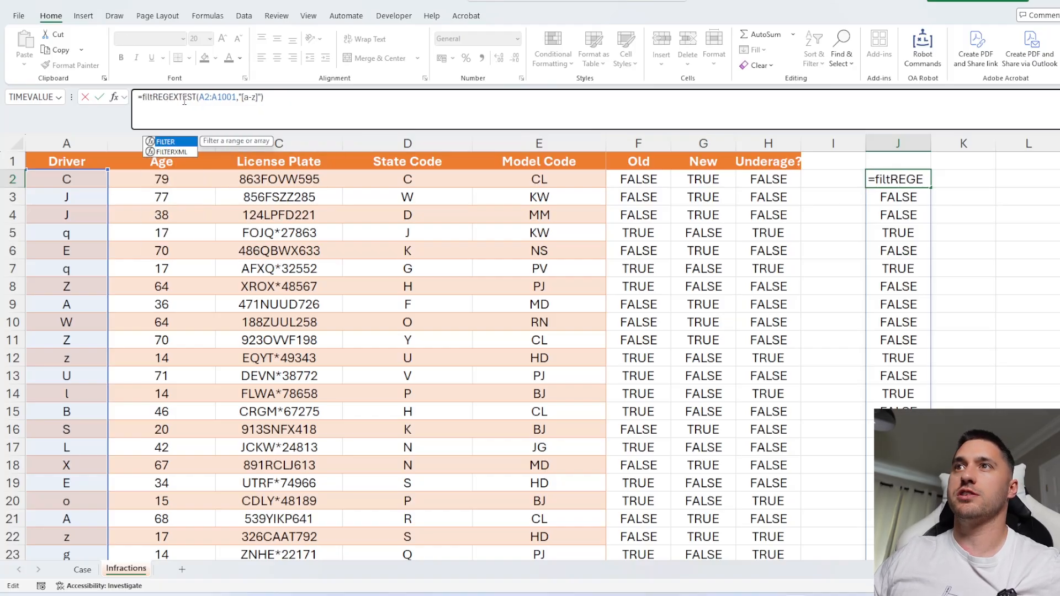
key(Tab)
key(BackSpace)
key(BackSpace)
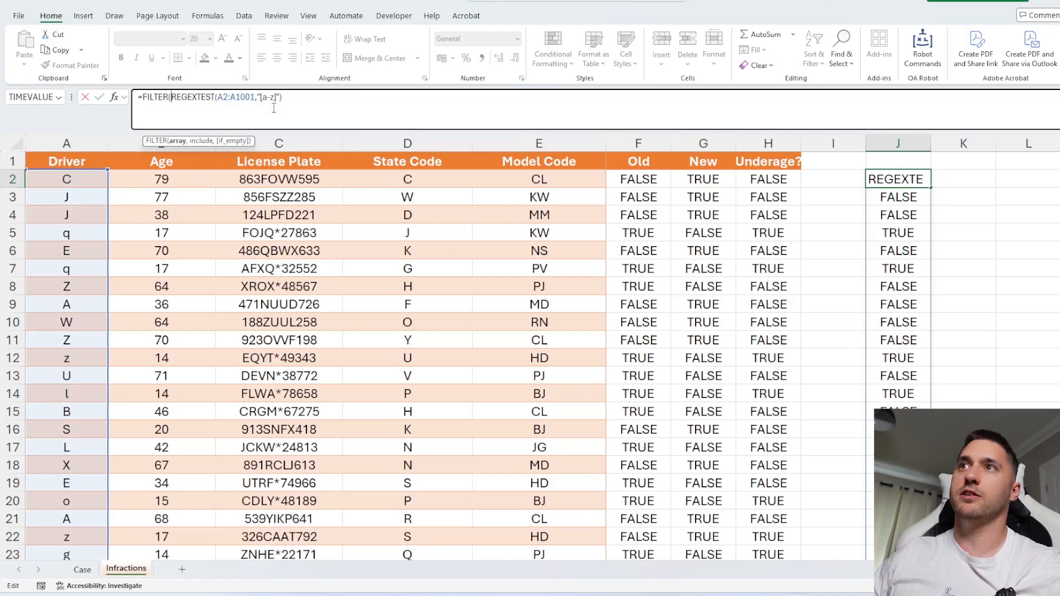
click(144, 176)
key(ctrl+shift+Down)
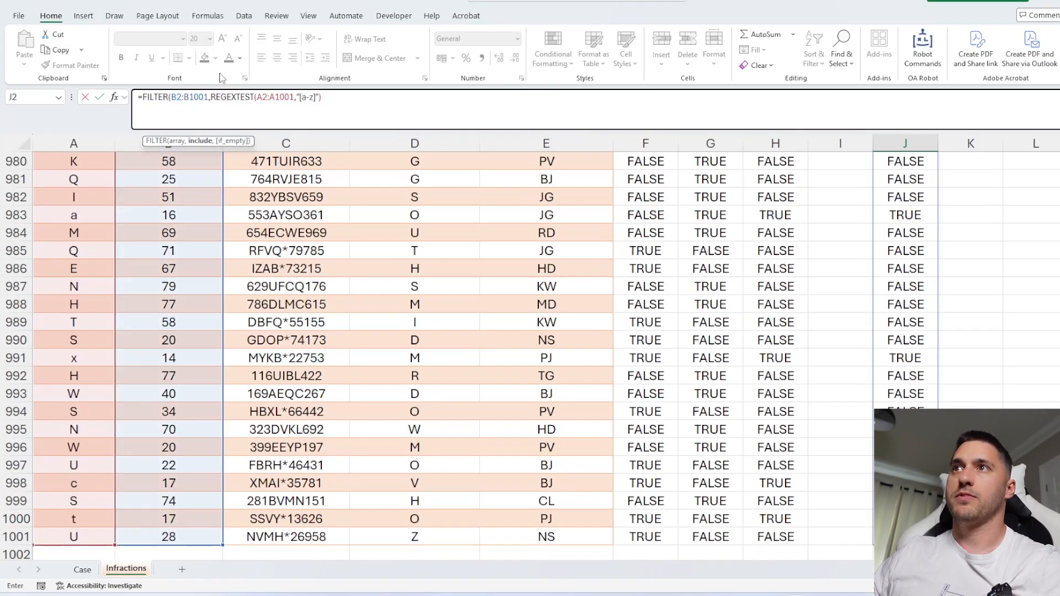
text())
key(Return)
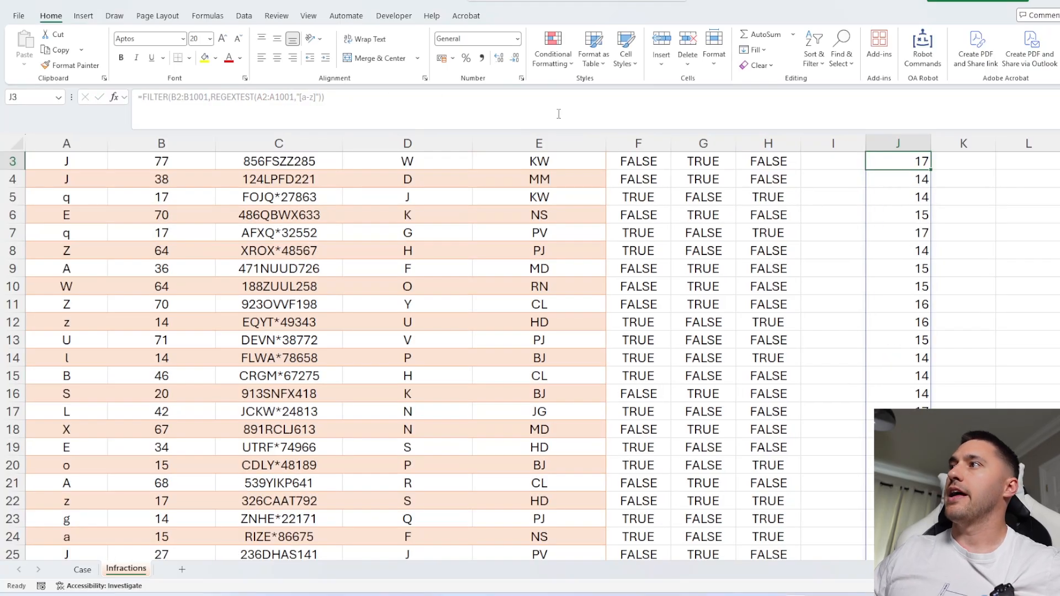
Browse the filtered ages down the column, then clear the formula from J2.
scroll(906, 174, up, 1)
scroll(906, 175, down, 4)
scroll(906, 174, down, 20)
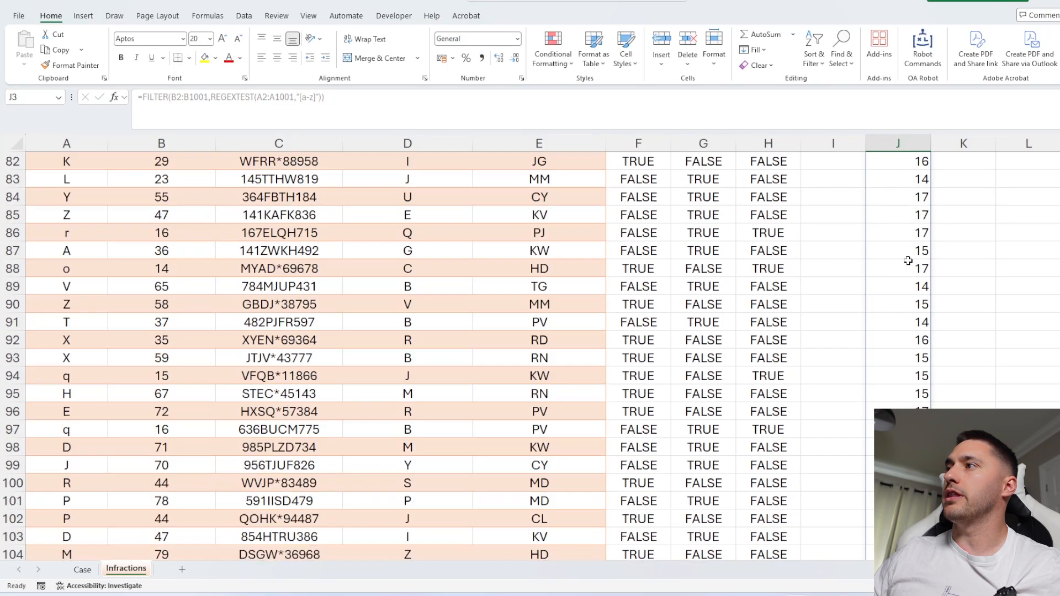
scroll(901, 182, down, 20)
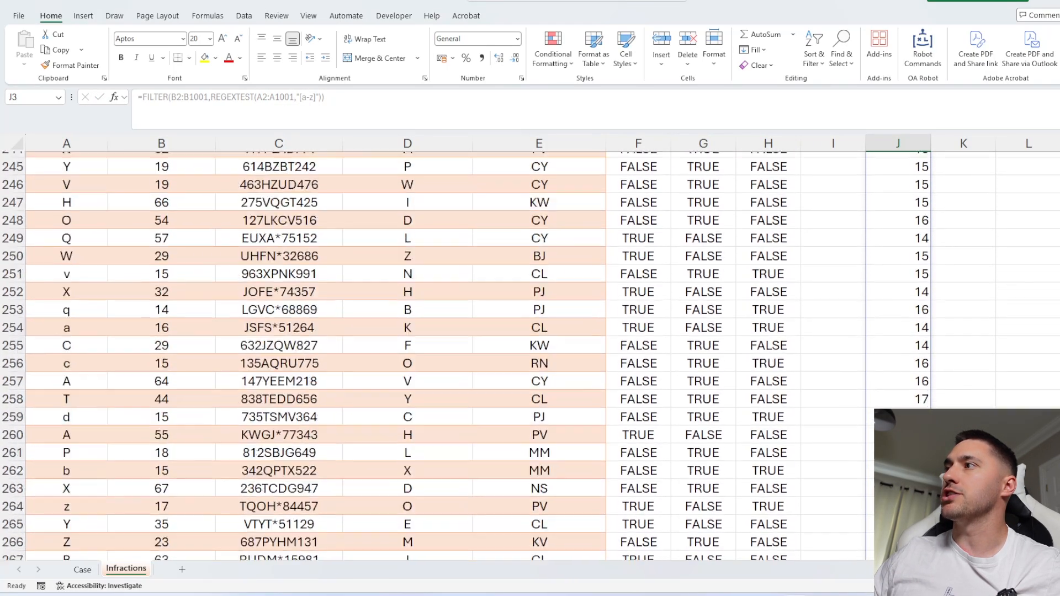
key(ctrl+Up)
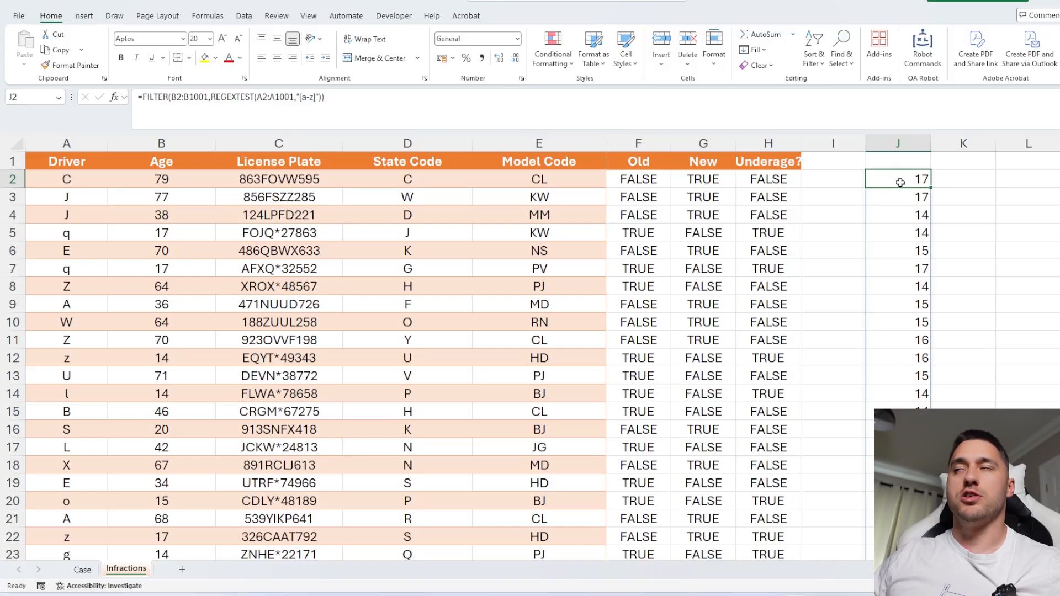
key(Delete)
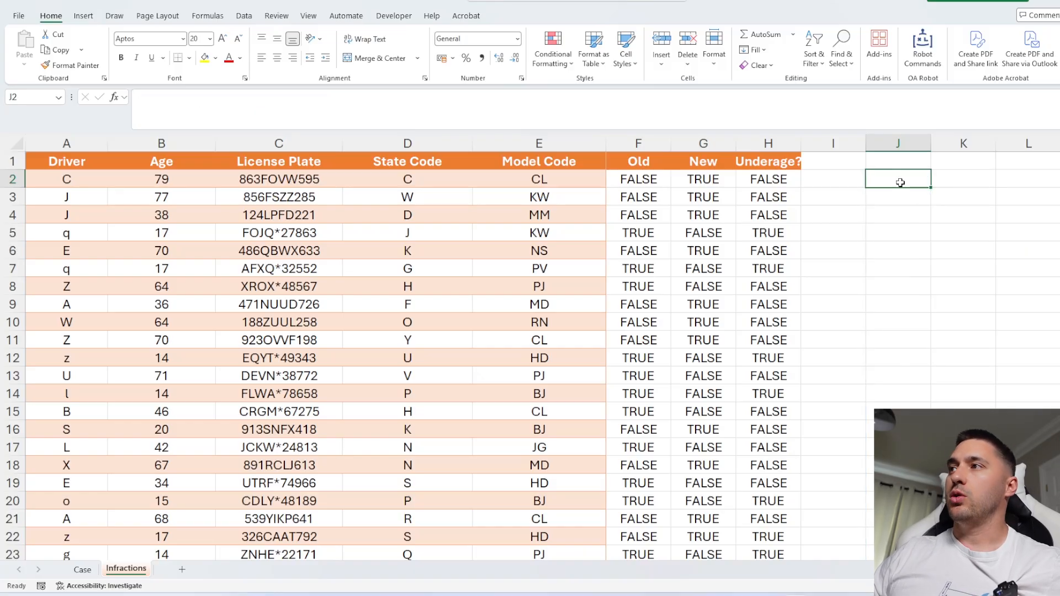
On the Case sheet, rewrite the old-model plate pattern in P18 as \D{4}.\d{5}.
click(82, 570)
click(803, 275)
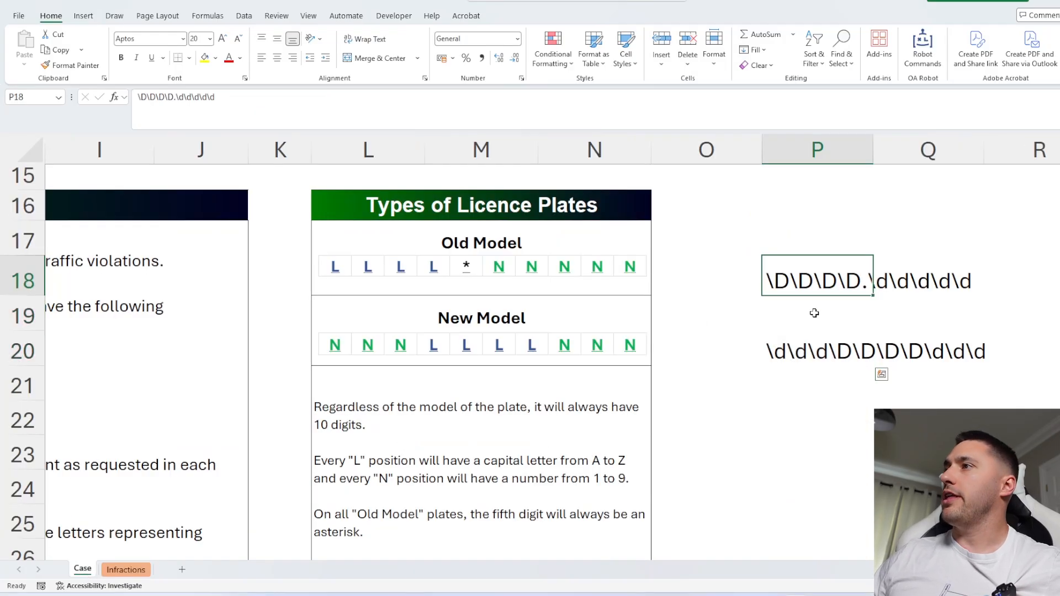
click(810, 343)
click(816, 278)
click(811, 352)
click(806, 282)
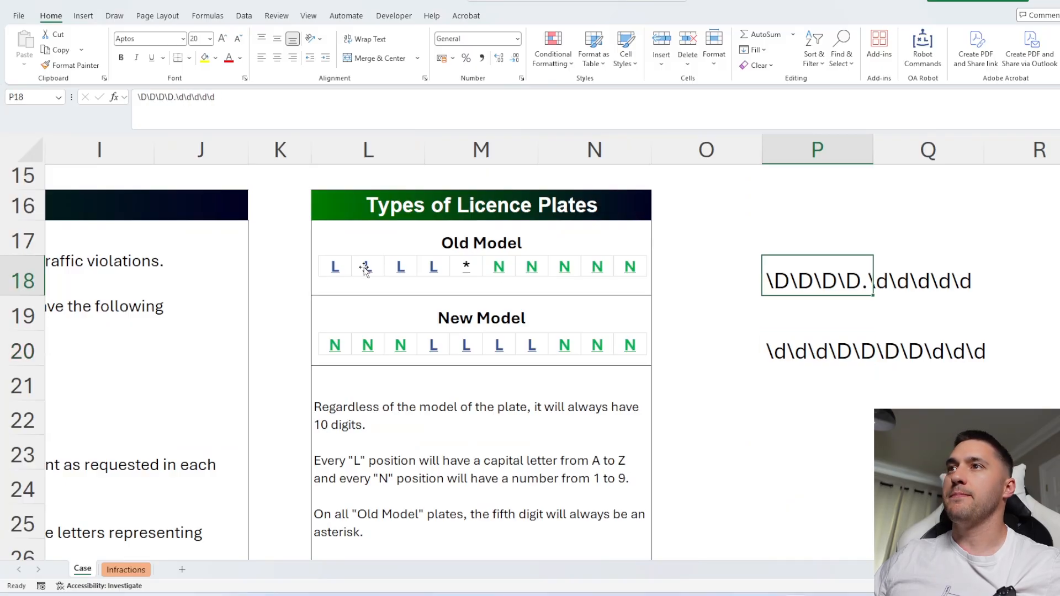
click(168, 98)
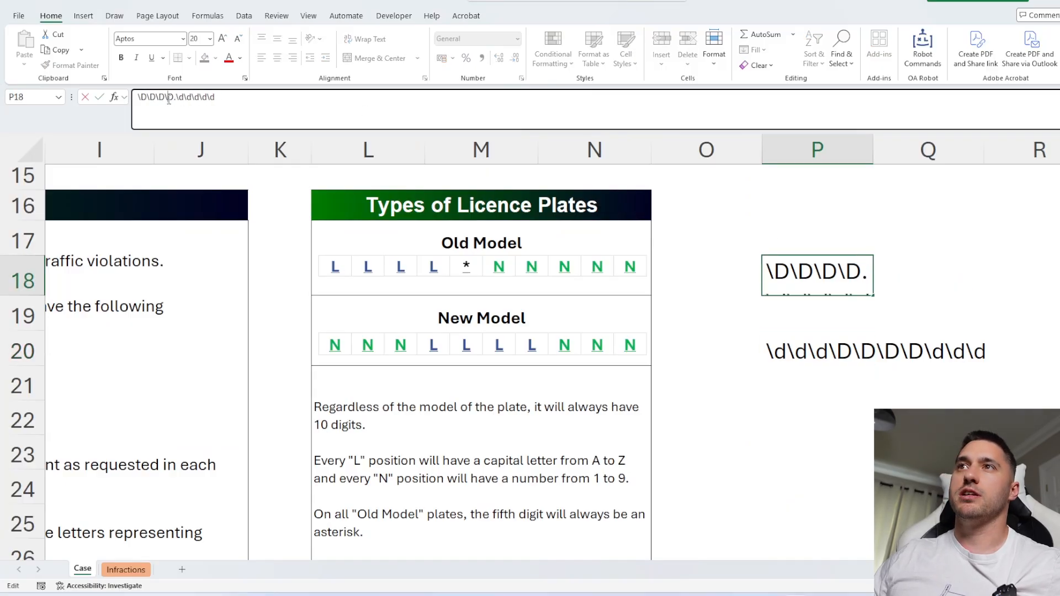
drag(176, 96, 149, 98)
text([)
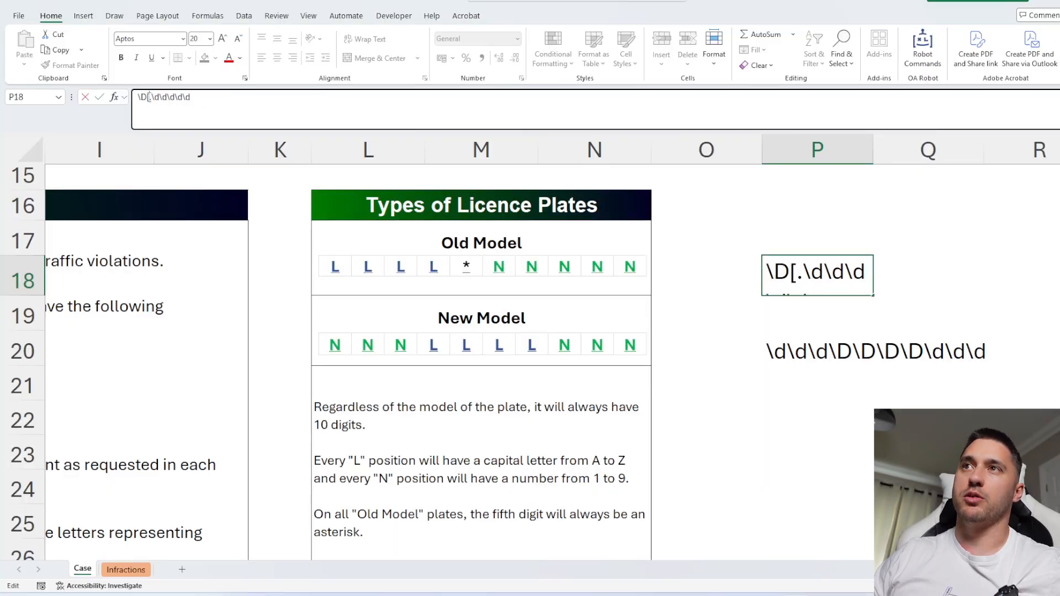
key(BackSpace)
text({4})
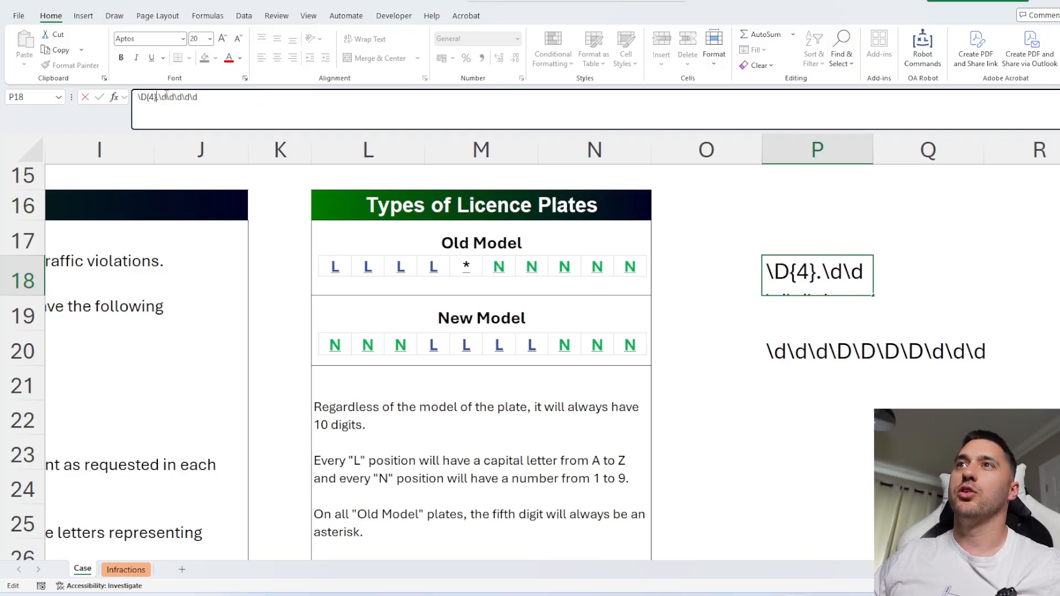
drag(162, 97, 251, 99)
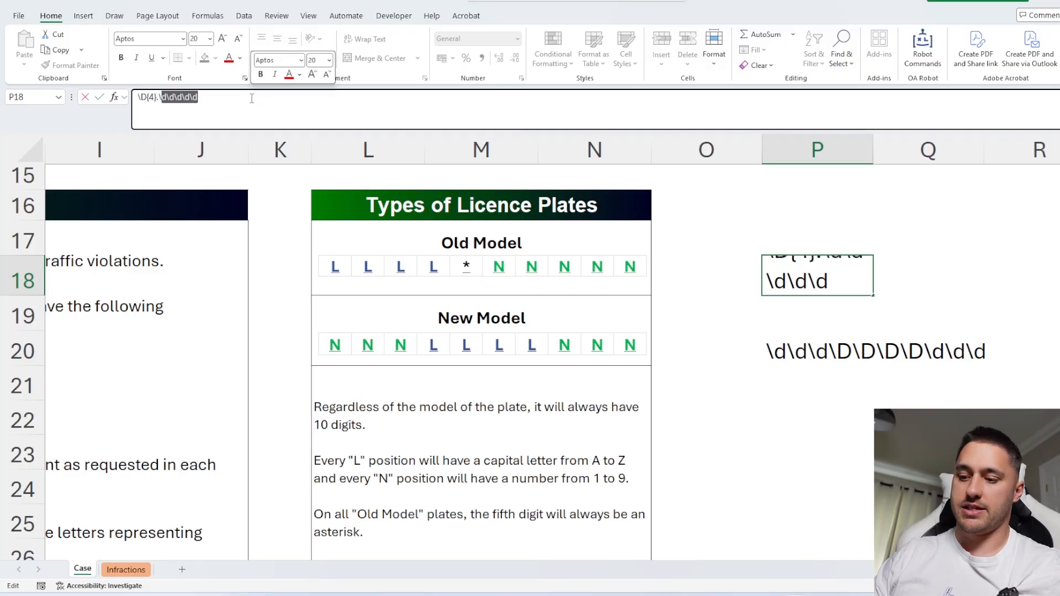
text(d{5})
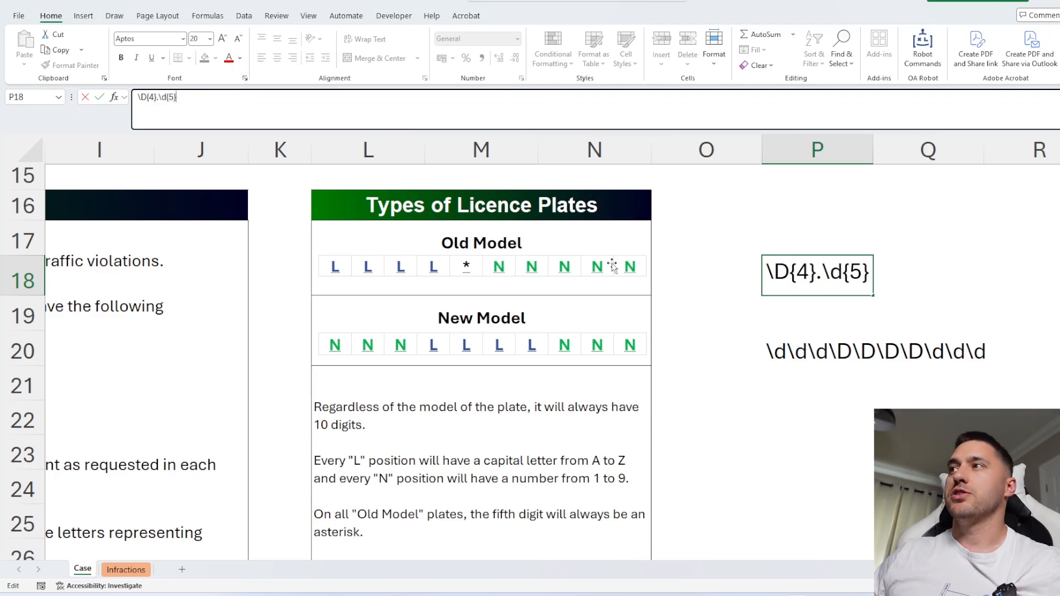
key(Return)
Close the Infractions workbook.
key(Up)
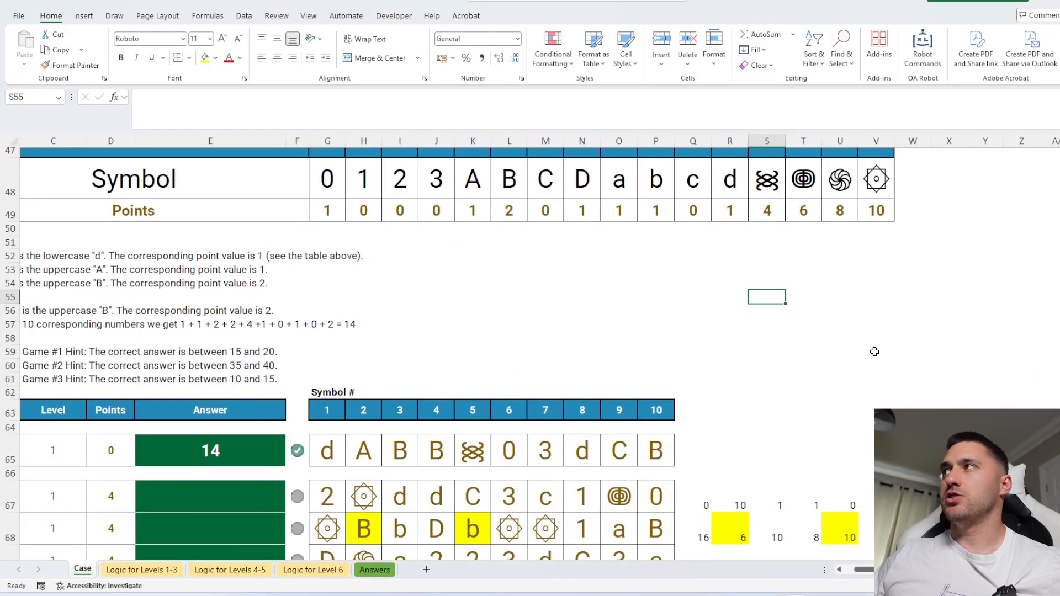
key(ctrl+w)
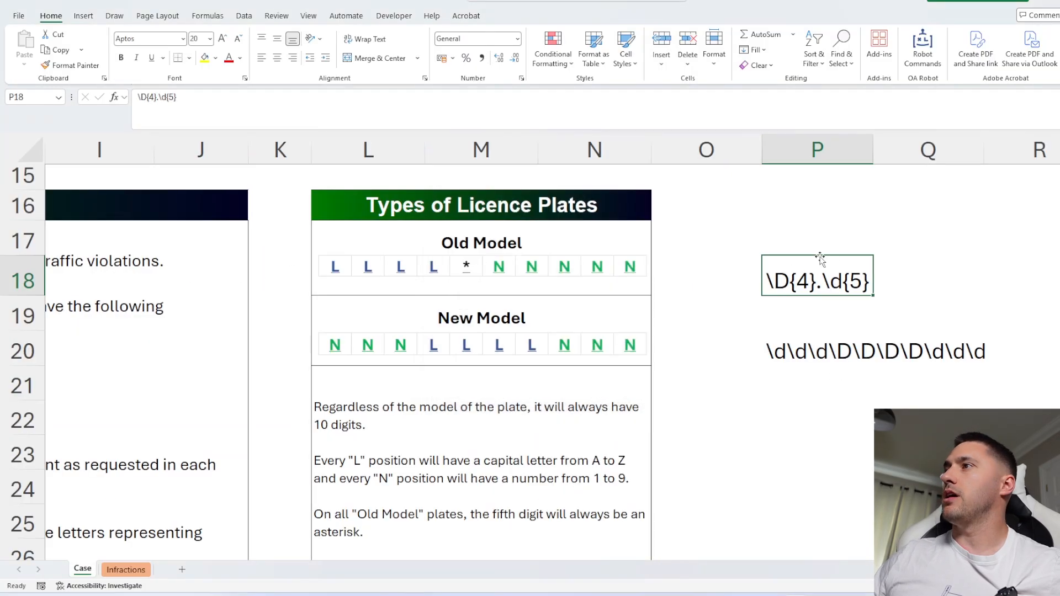
Close the Case workbook.
key(ctrl+w)
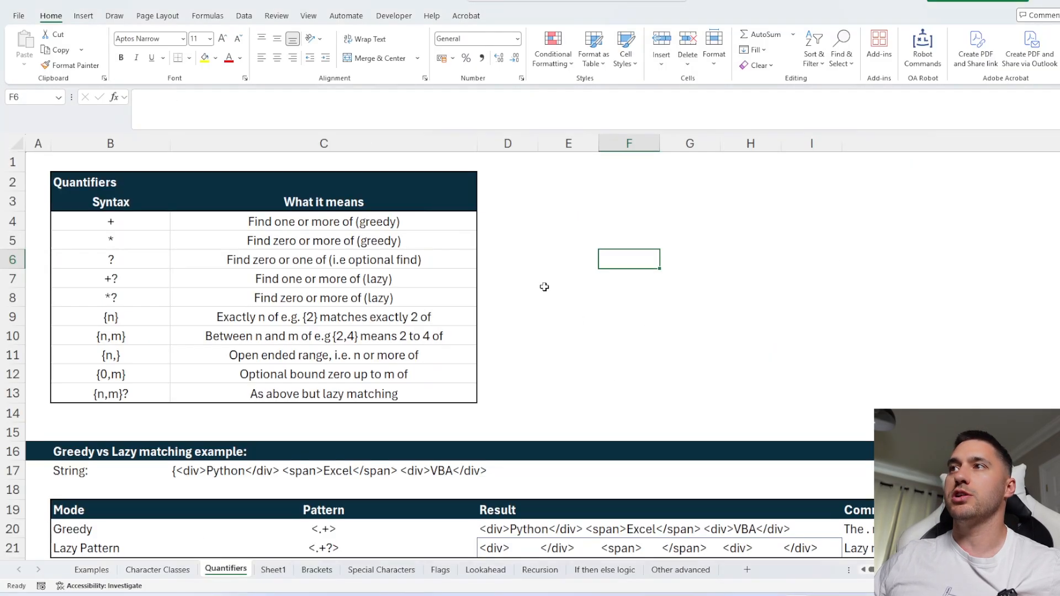
click(523, 266)
scroll(249, 272, up, 1)
scroll(245, 273, left, 1)
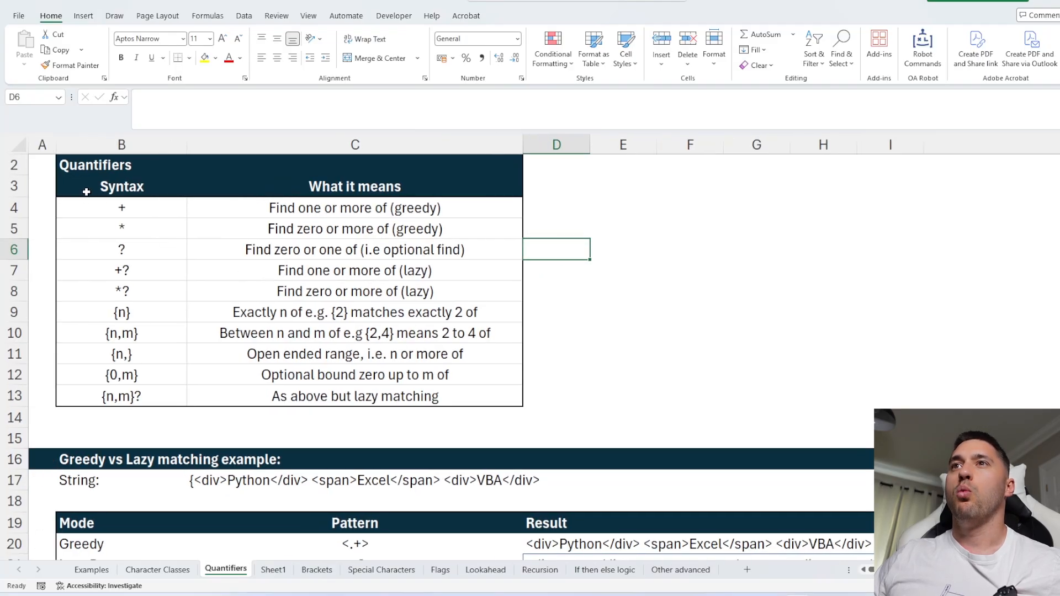
scroll(86, 192, up, 1)
drag(104, 232, 433, 422)
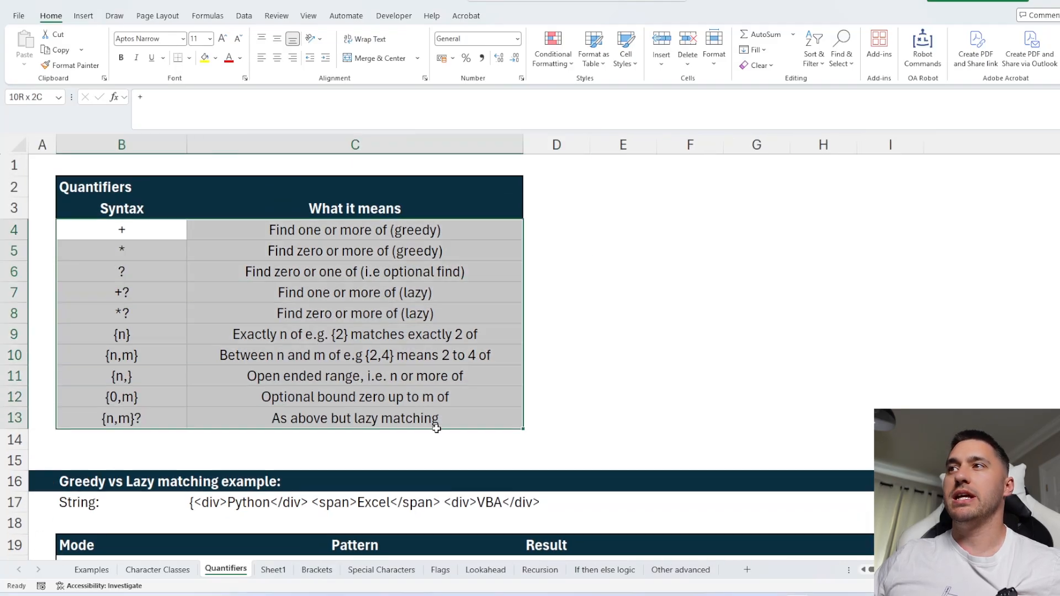
click(583, 234)
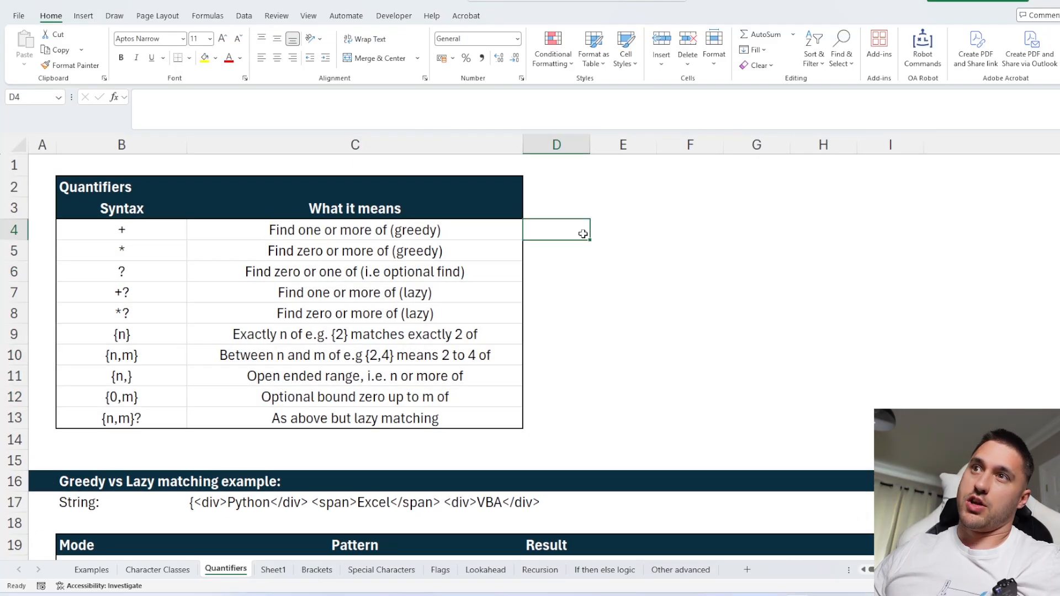
Highlight the +, * and ? rows and the {n} row of the quantifiers table in yellow, then undo both fills.
drag(98, 230, 447, 271)
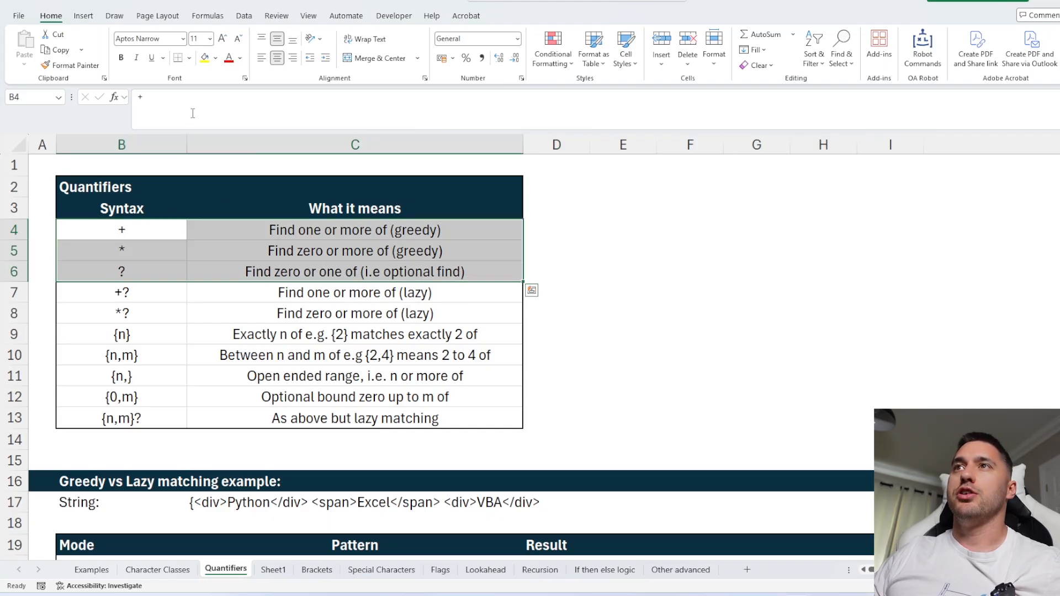
click(204, 57)
click(619, 251)
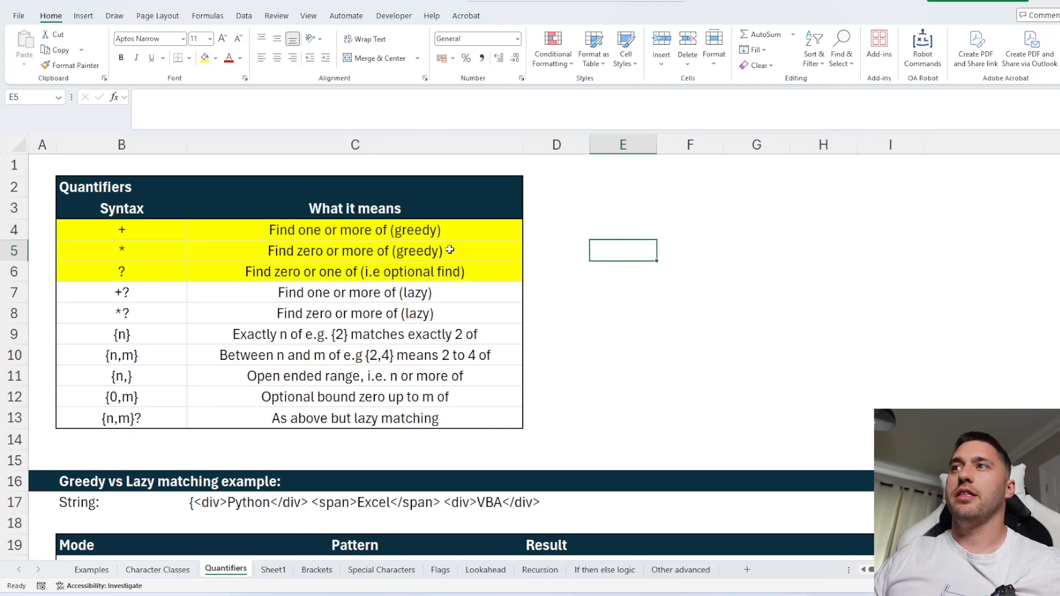
drag(350, 331, 176, 334)
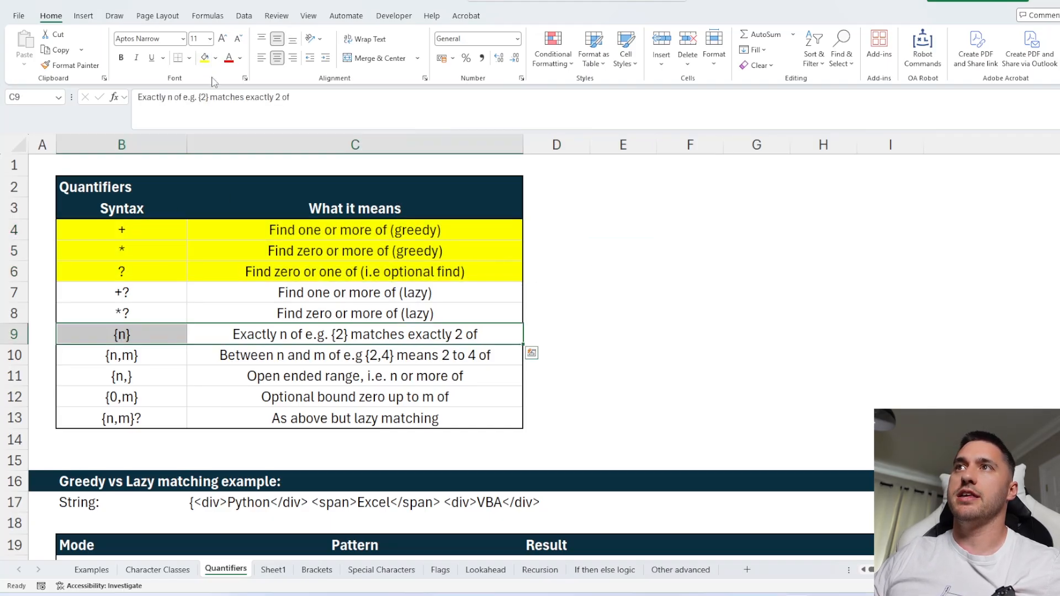
click(205, 57)
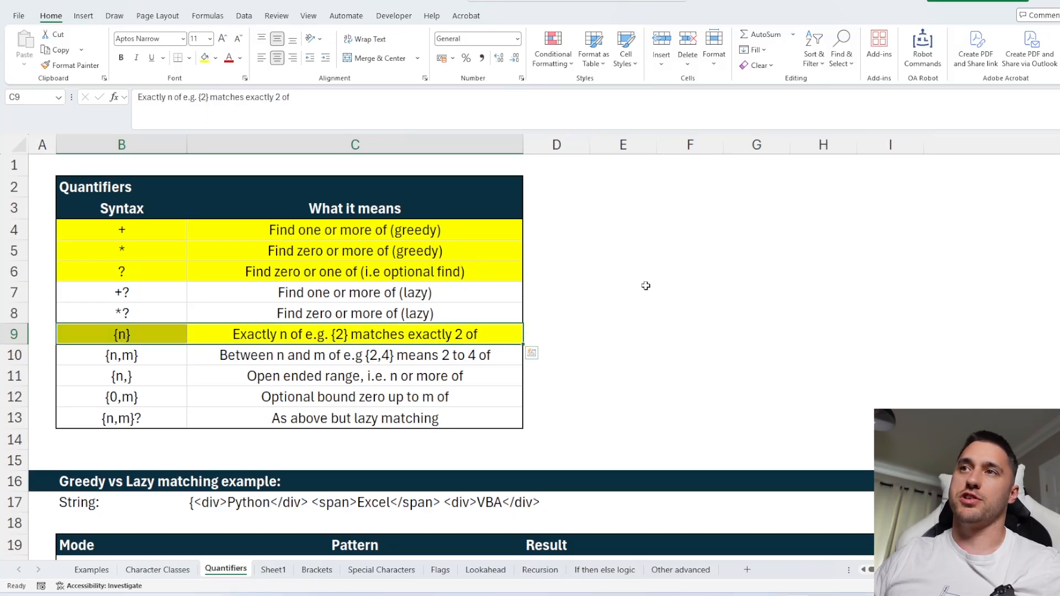
key(ctrl+z)
key(ctrl+z)
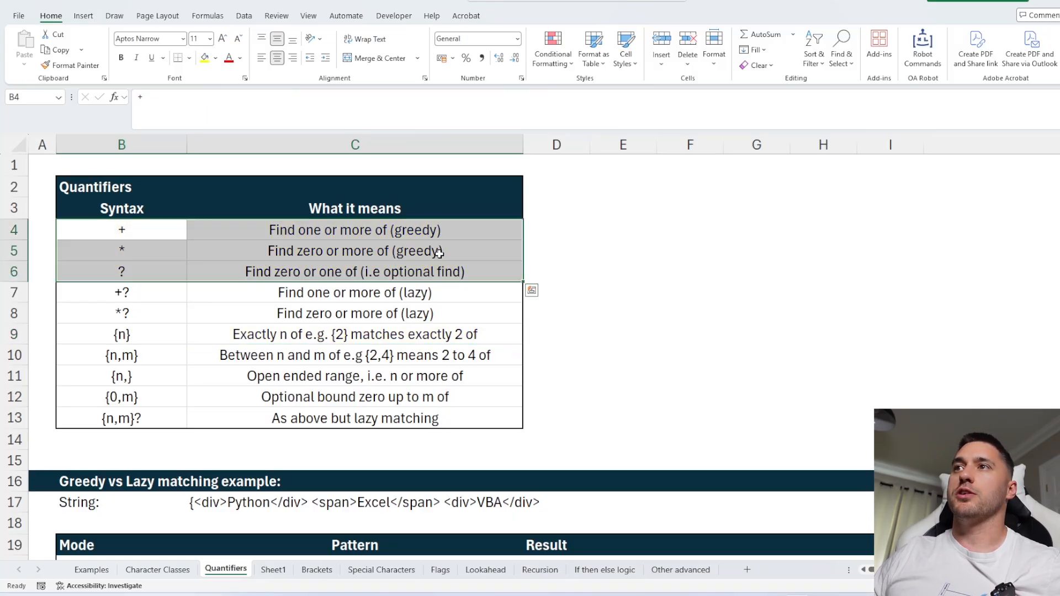
Enter the sample word Hello in cell F3.
click(105, 221)
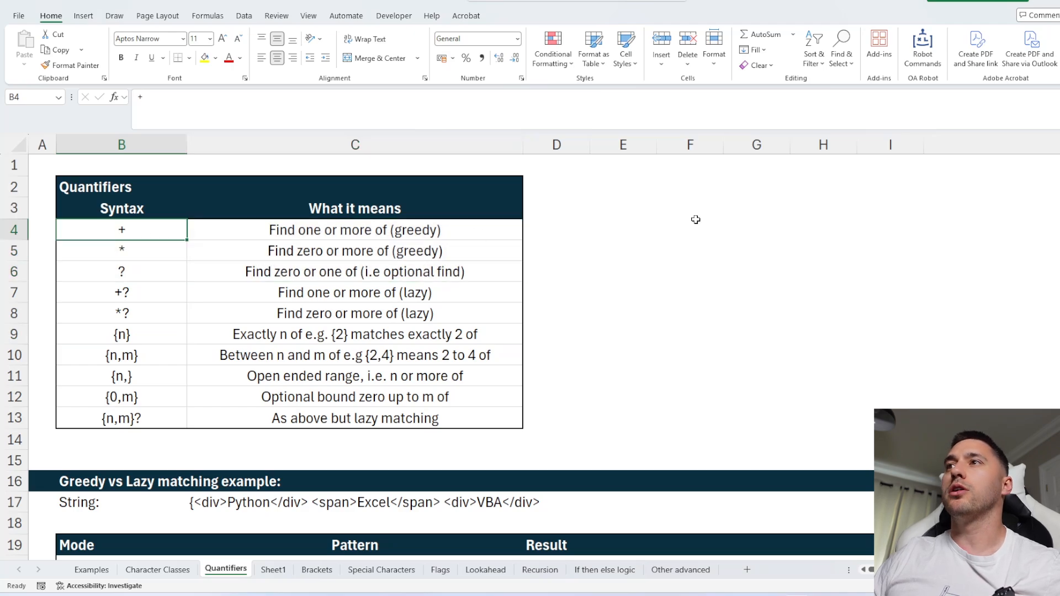
click(674, 216)
text(Hello)
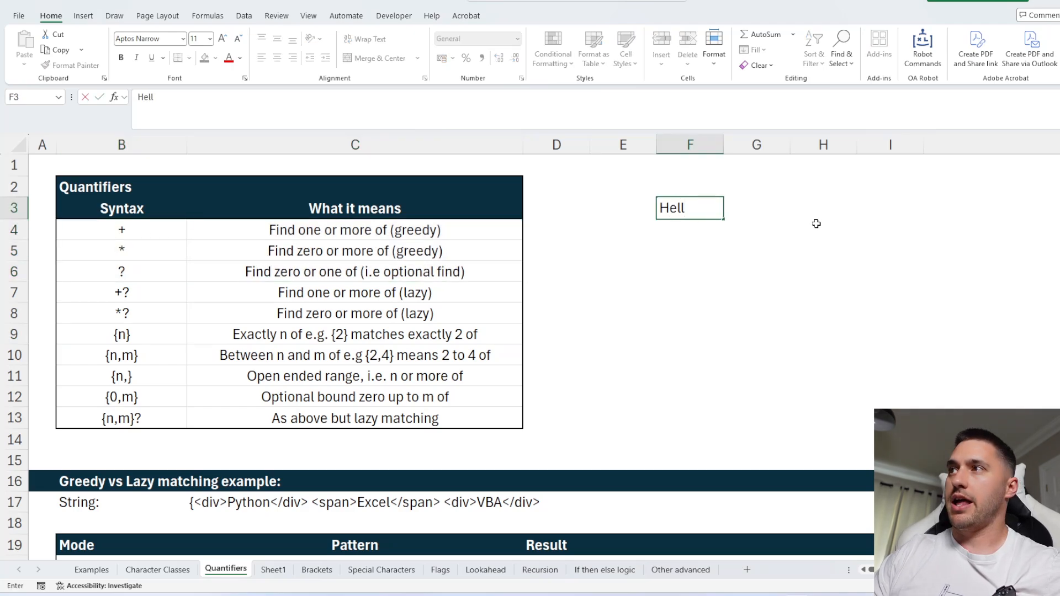
key(Return)
key(Return)
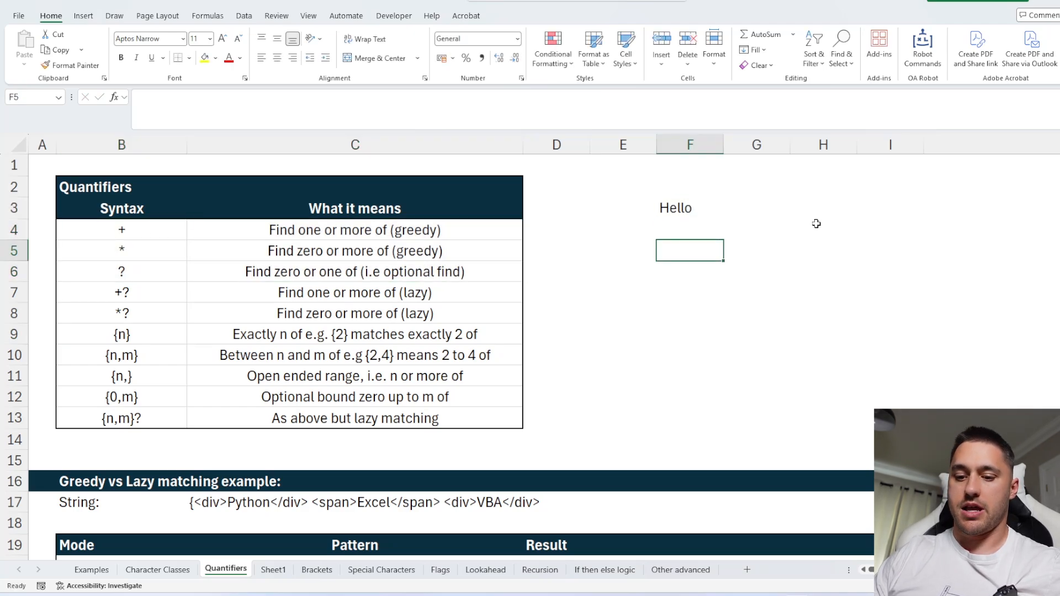
In F5, enter =REGEXEXTRACT(F3,"\w") to extract a word character from F3.
text(=REGEXEXTRACT()
key(Up)
key(Up)
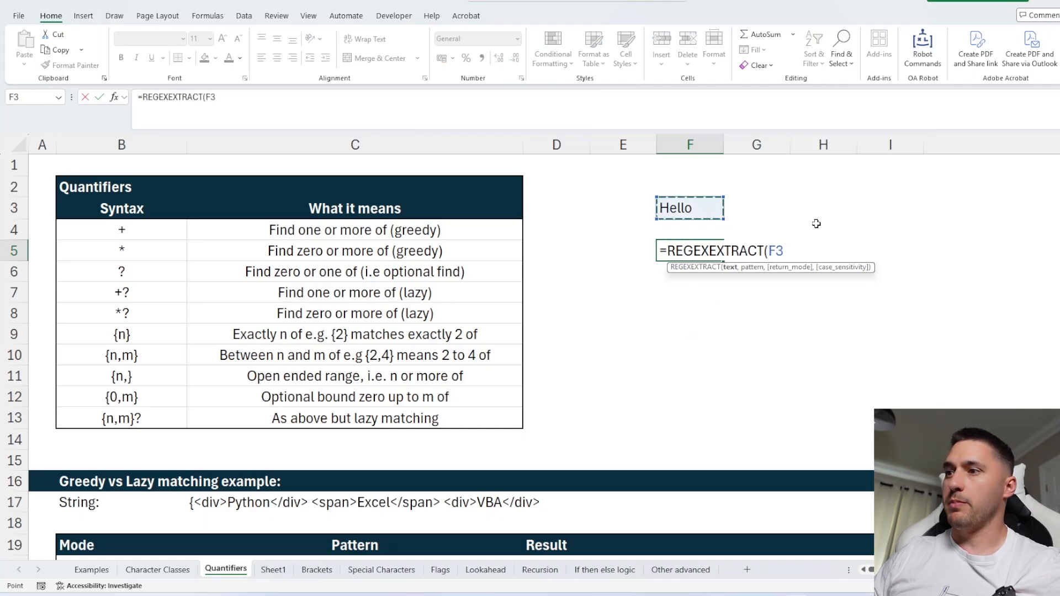
text(,"\)
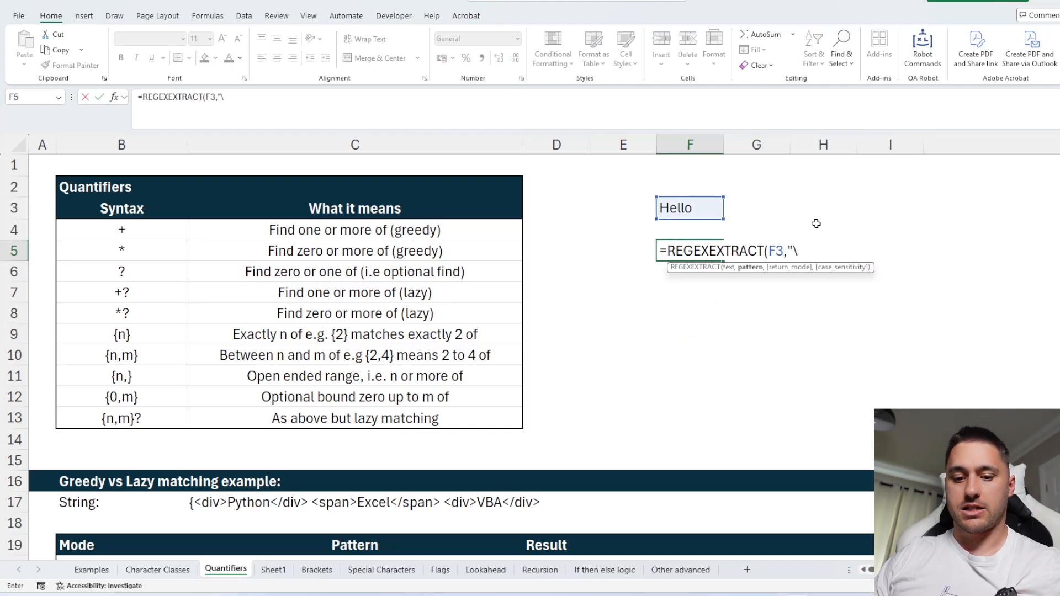
text(w)
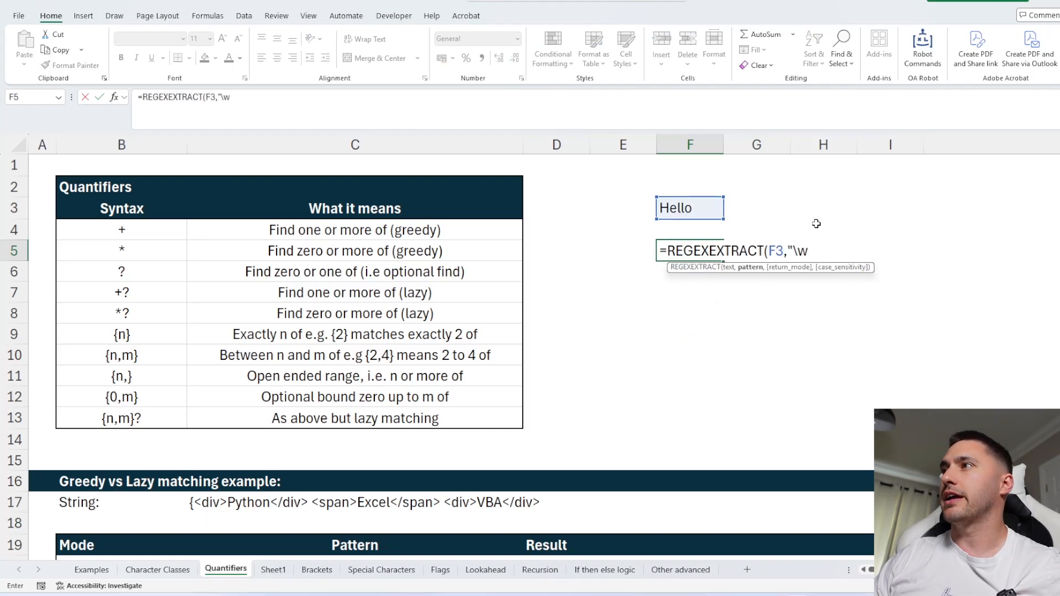
text("))
key(Return)
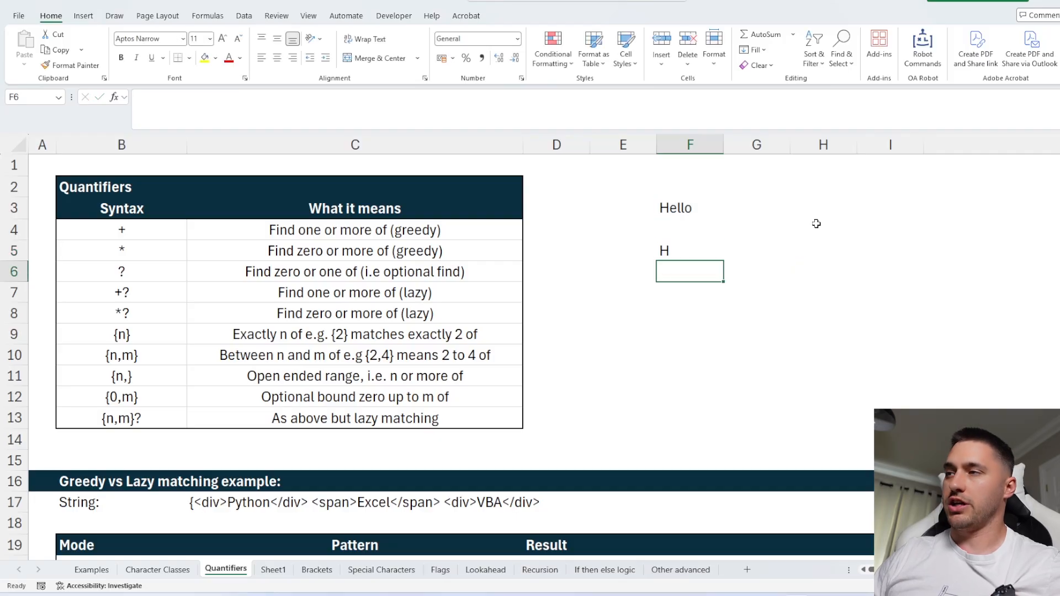
Add return mode 1 so F5 reads =REGEXEXTRACT(F3,"\w",1) and returns all matches.
key(Up)
click(236, 96)
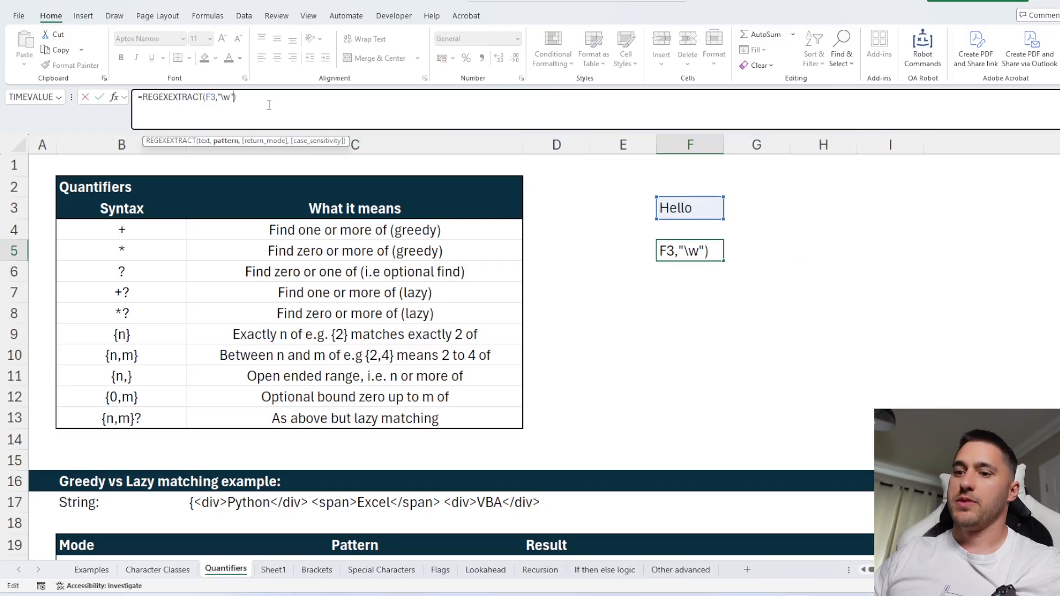
text(,1)
key(Return)
key(Up)
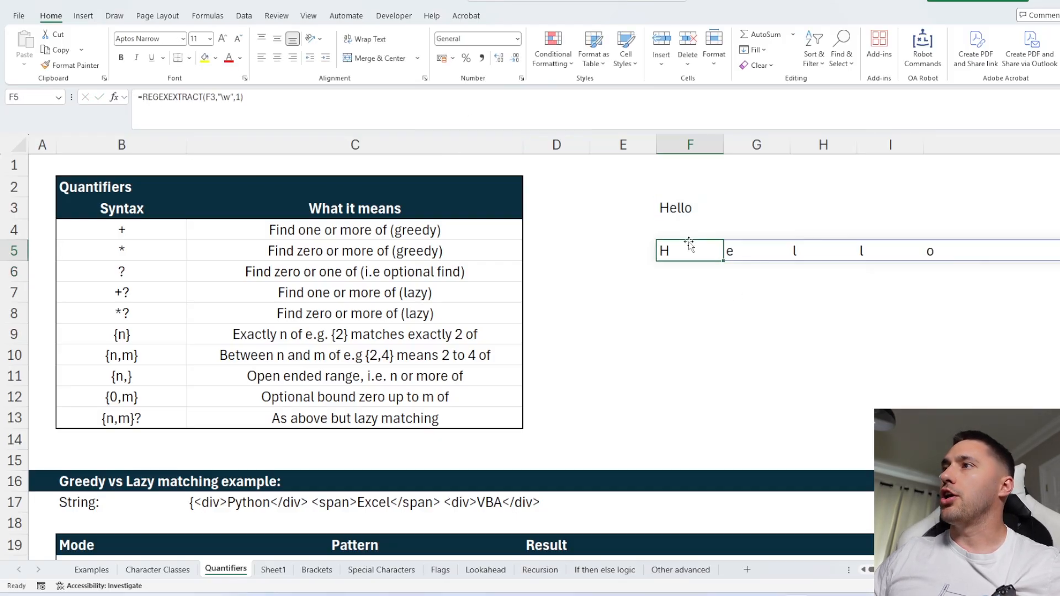
key(Right)
key(Right)
key(Right)
key(Right)
click(698, 259)
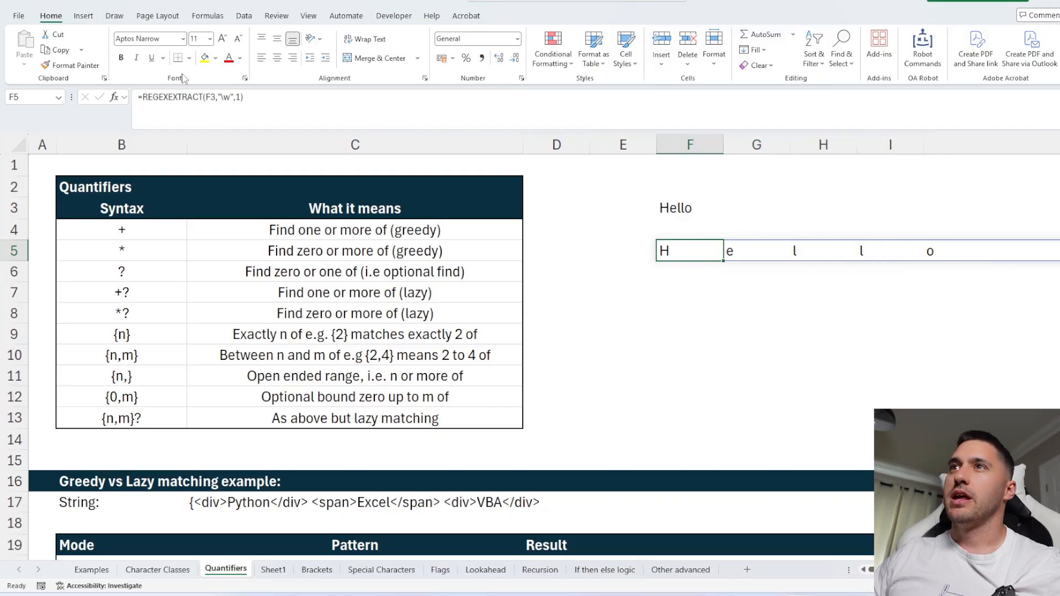
Change the pattern in F5 to \w+ to match one or more word characters.
click(229, 95)
text(+)
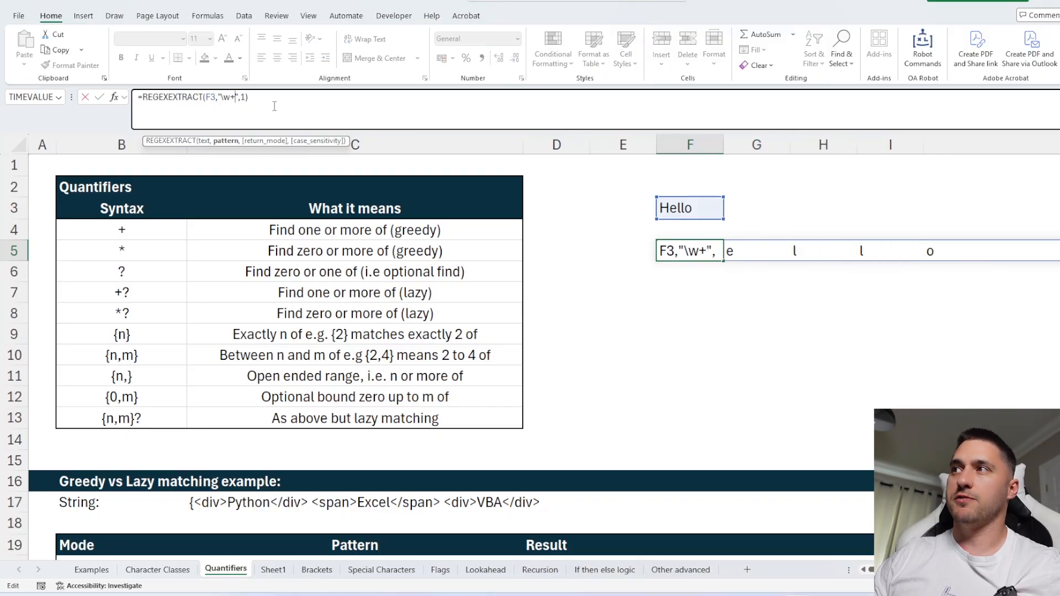
key(Return)
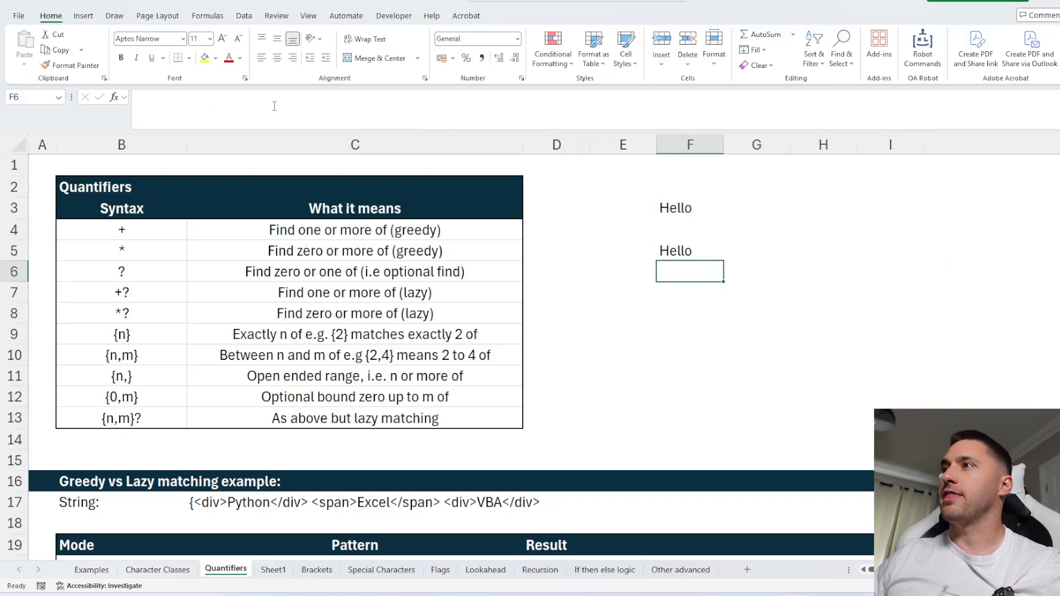
Change the pattern in F5 to l+ to extract runs of the letter l.
click(670, 252)
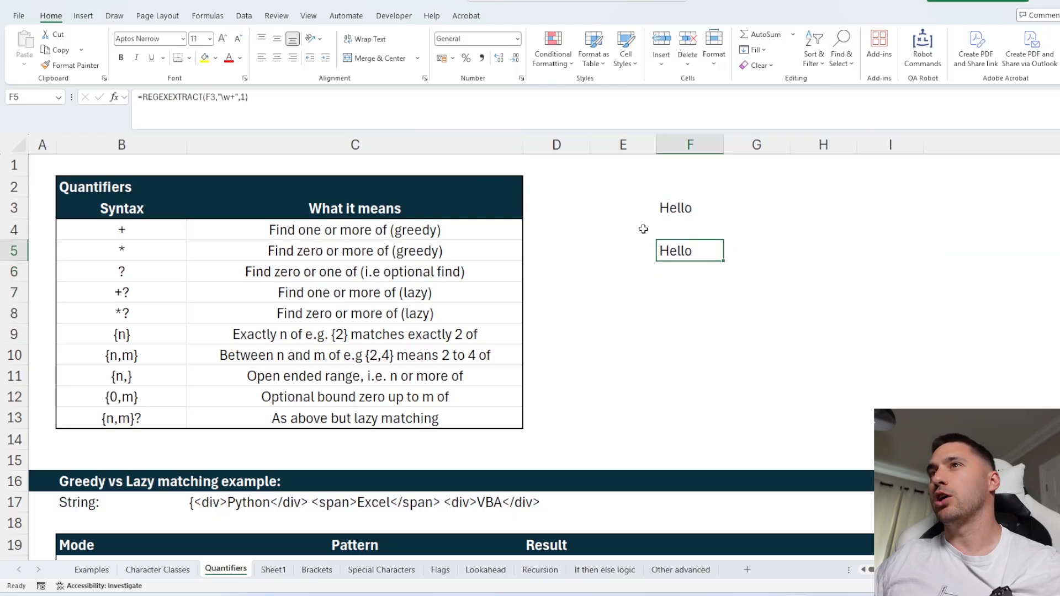
click(236, 97)
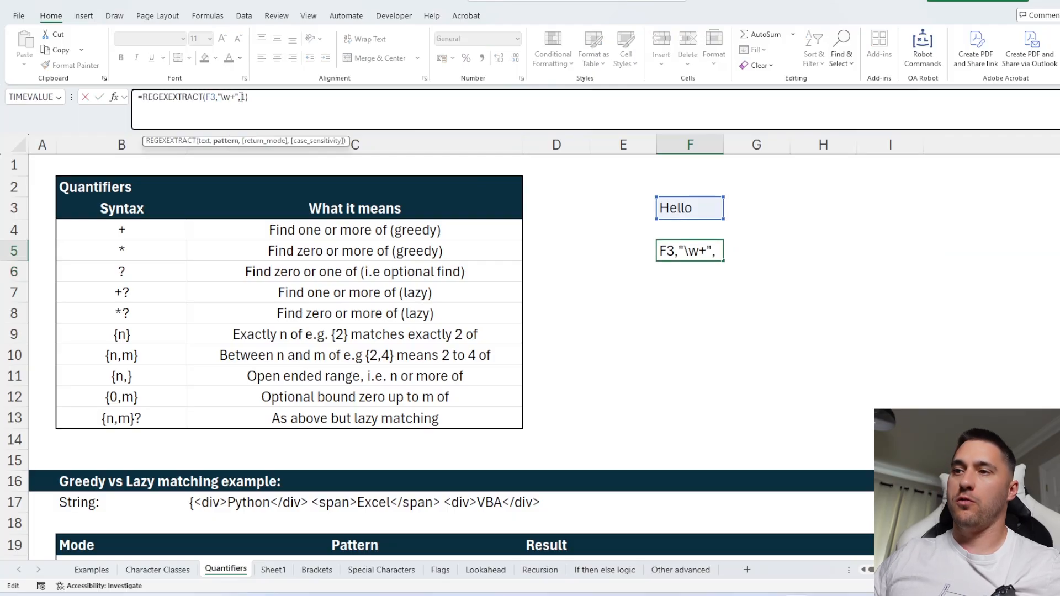
key(Left)
key(Left)
key(BackSpace)
key(BackSpace)
text(l)
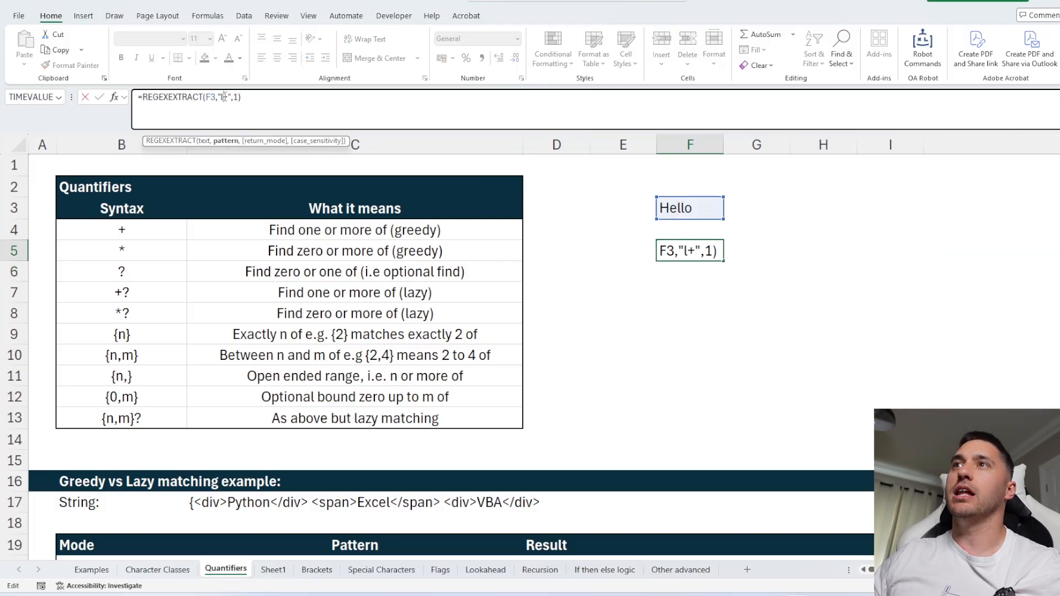
key(Return)
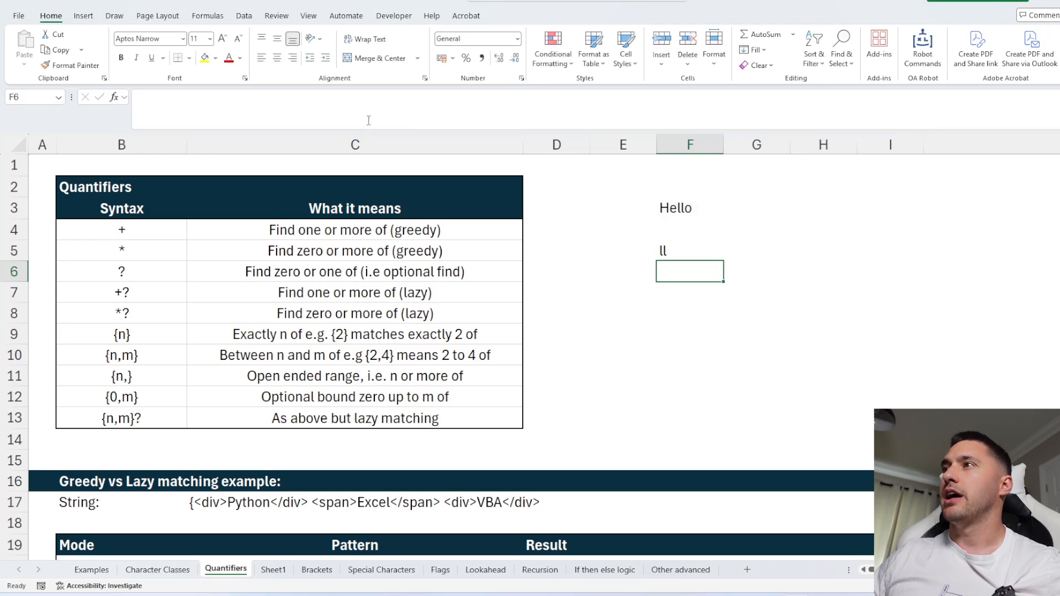
Edit F3 to read Hellol.
click(689, 210)
double_click(688, 212)
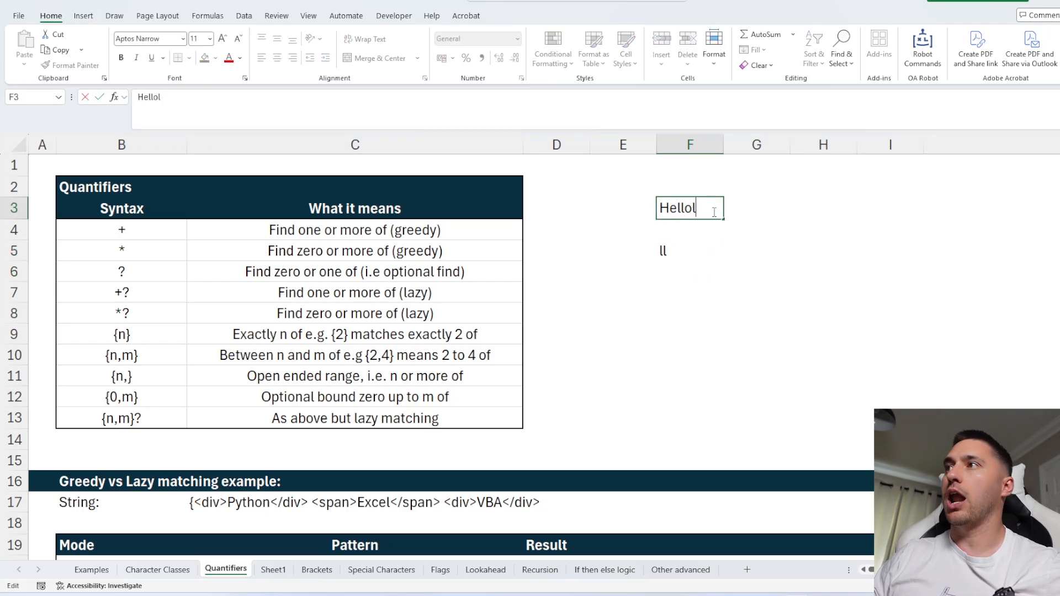
text(l)
key(Return)
Clear the REGEXEXTRACT formula from F5.
click(713, 249)
click(740, 251)
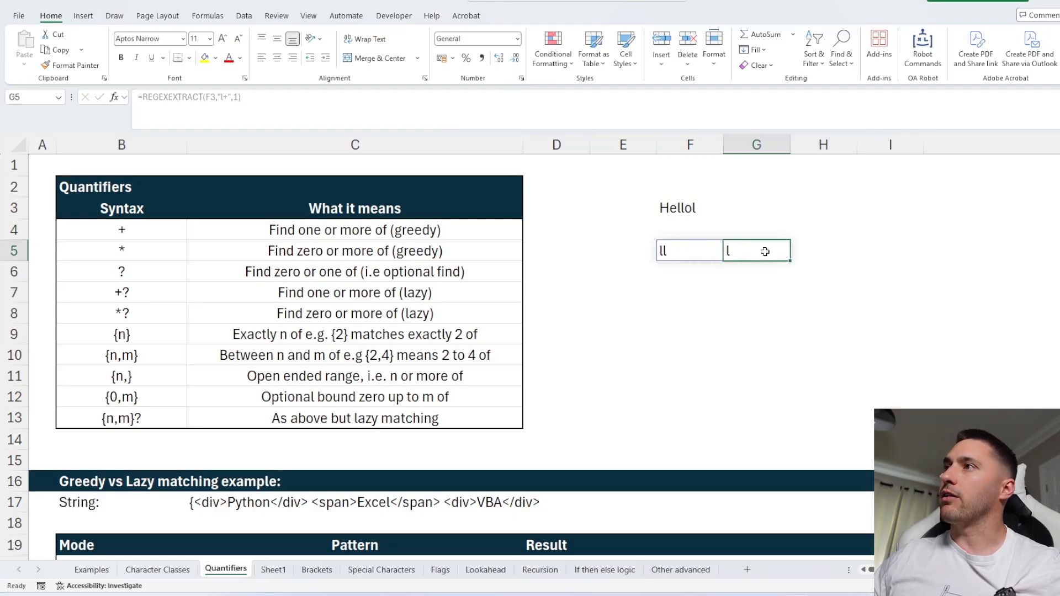
click(679, 252)
click(684, 210)
click(681, 251)
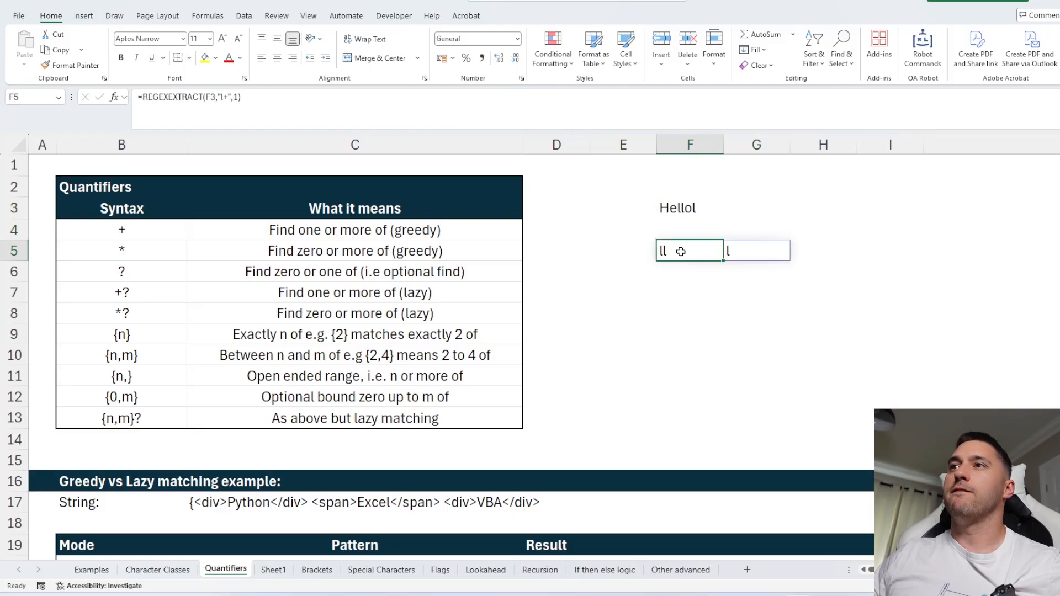
click(371, 226)
drag(161, 231, 375, 231)
click(676, 250)
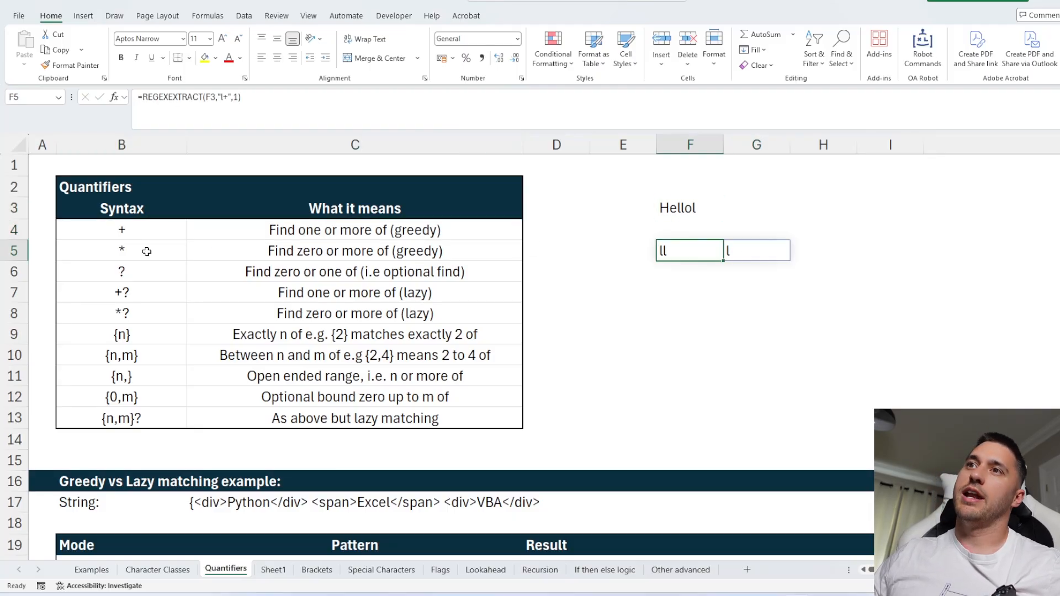
drag(147, 252, 333, 256)
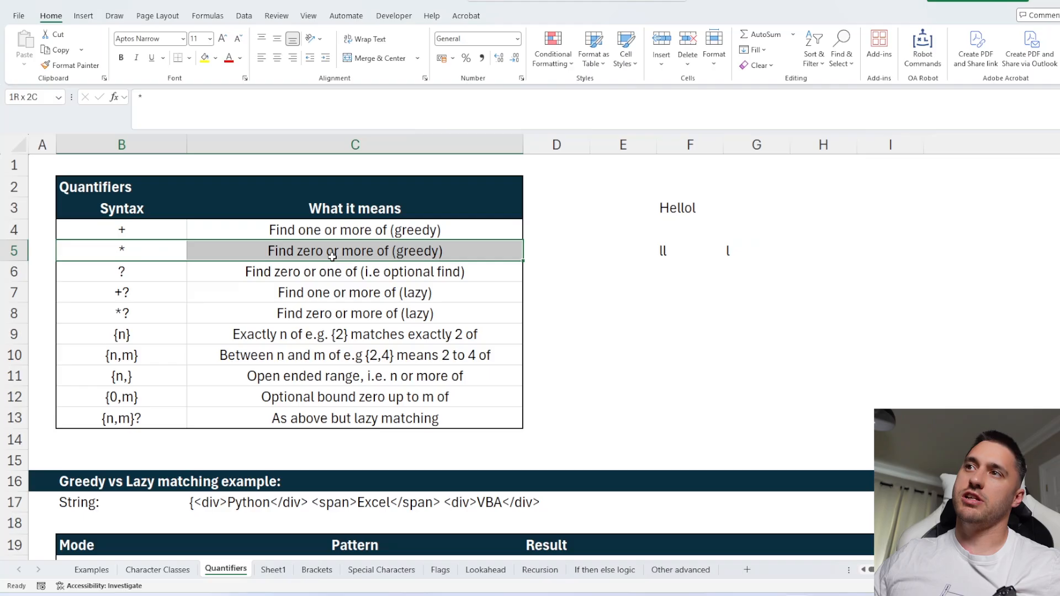
click(676, 244)
key(Delete)
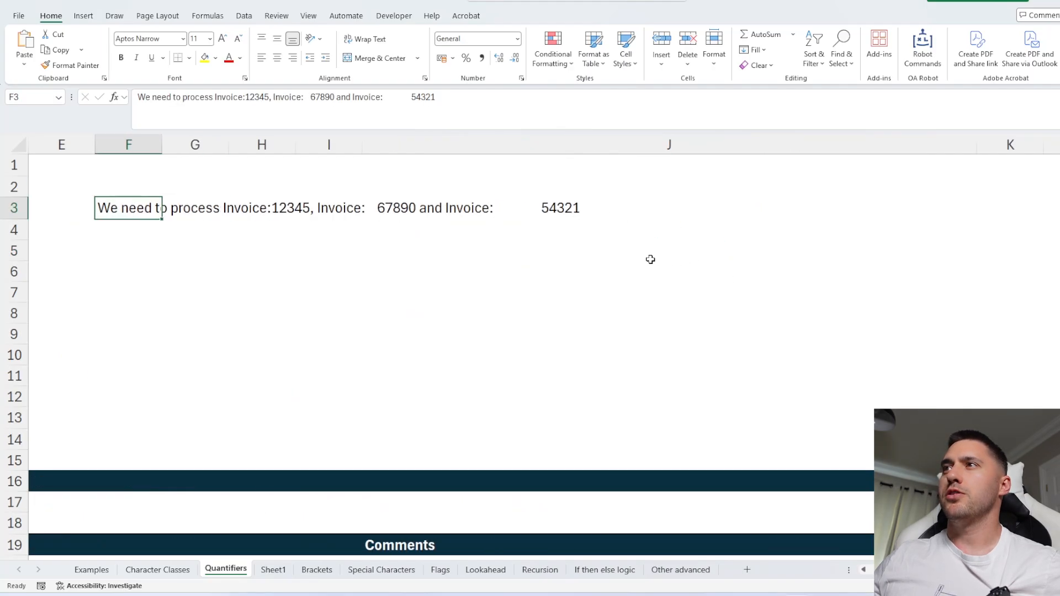
Examine the invoice sentence in F3 and its invoice numbers.
scroll(635, 259, left, 1)
click(242, 127)
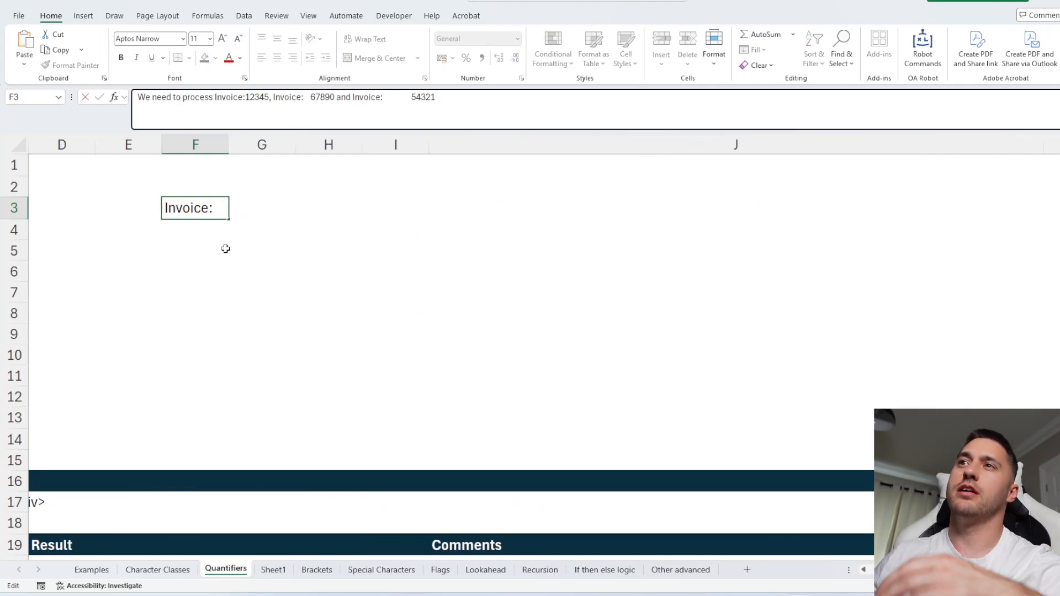
key(Escape)
drag(270, 98, 445, 99)
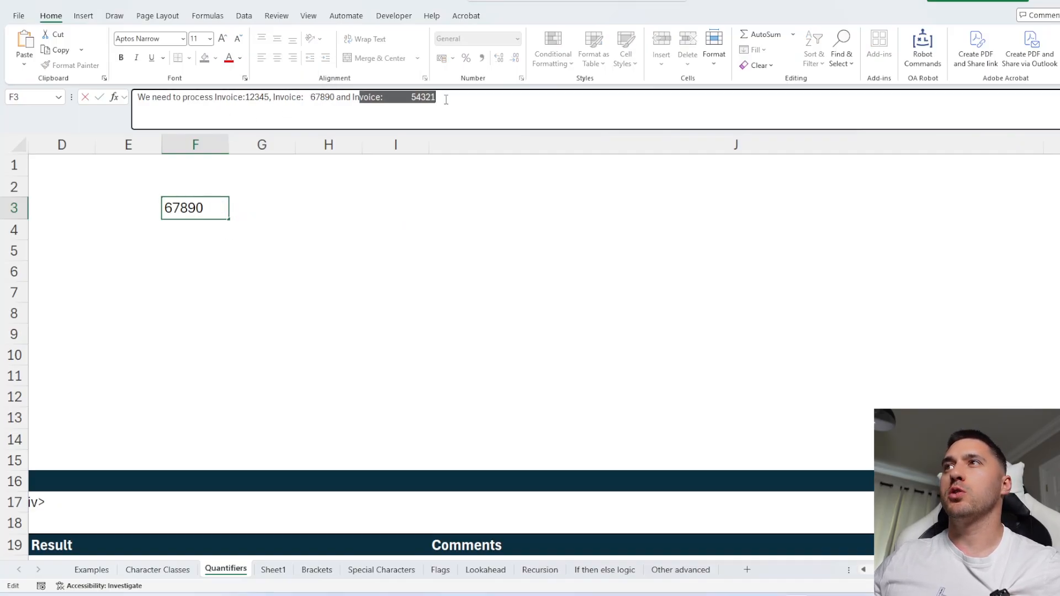
key(Escape)
key(Return)
scroll(260, 248, left, 3)
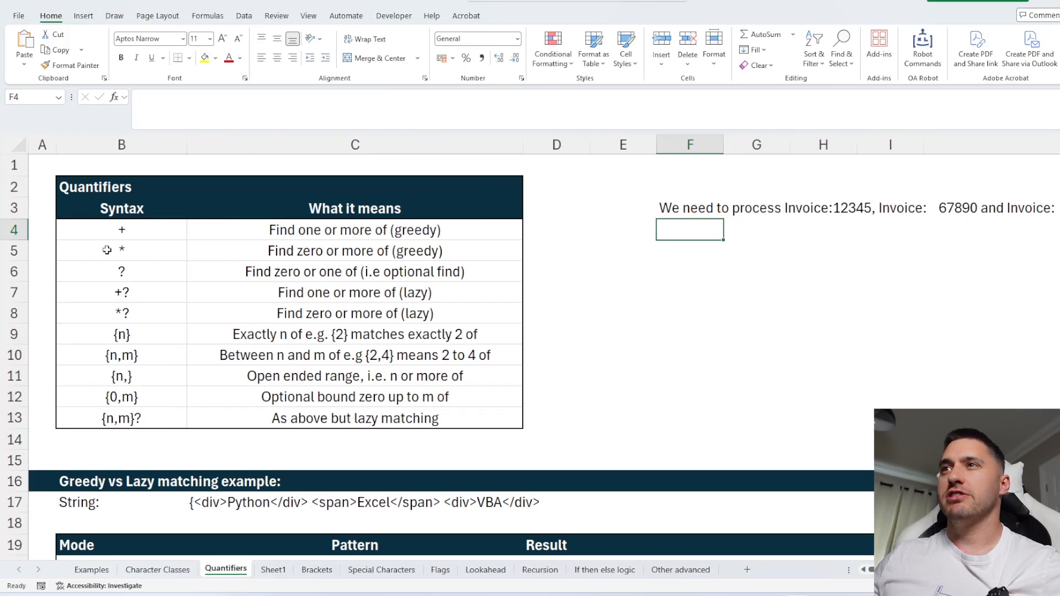
click(360, 251)
scroll(359, 251, right, 2)
click(137, 247)
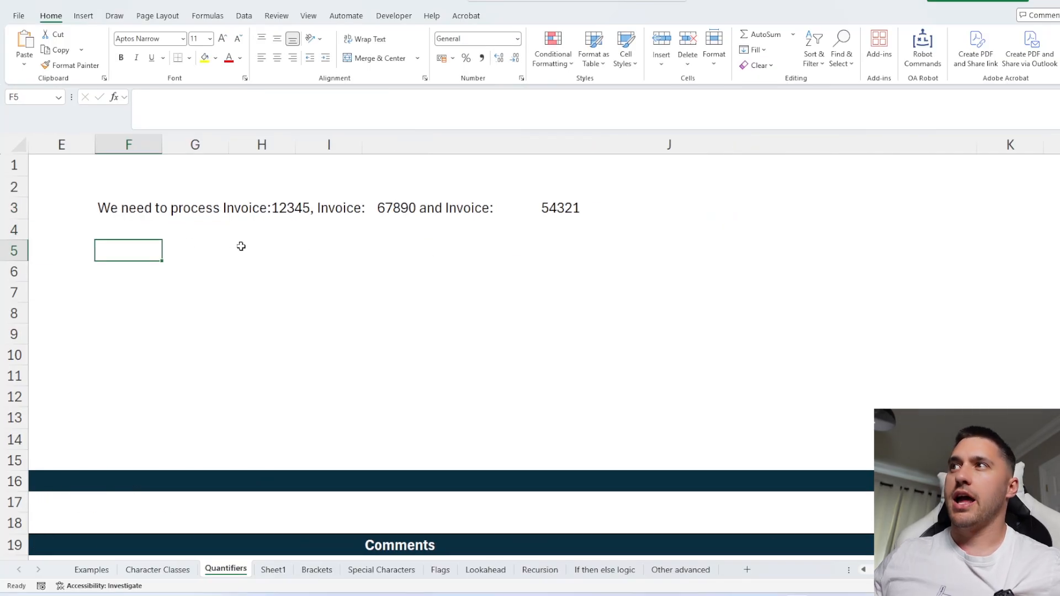
Edit the sentence in F3 so the invoice numbers read 1245, 690 and 5435451.
click(128, 208)
click(261, 98)
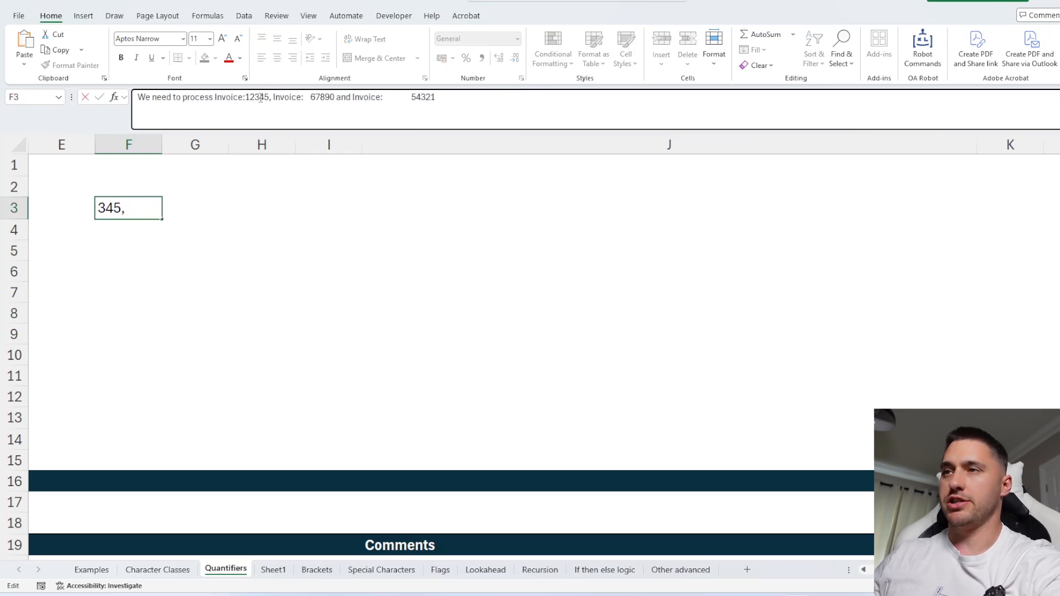
key(BackSpace)
click(322, 98)
key(BackSpace)
key(BackSpace)
click(417, 99)
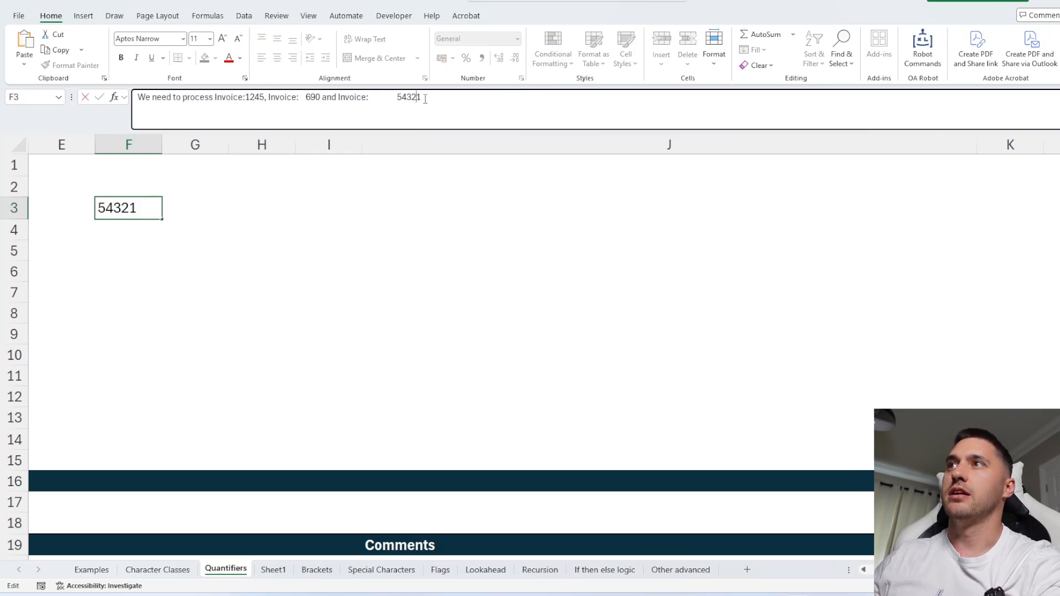
key(BackSpace)
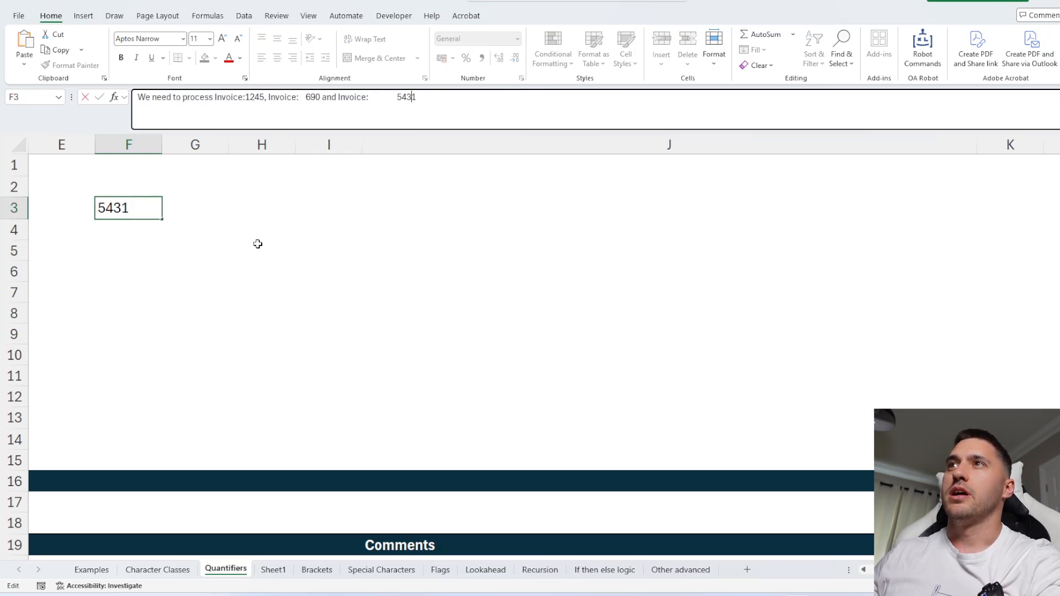
text(545)
click(250, 274)
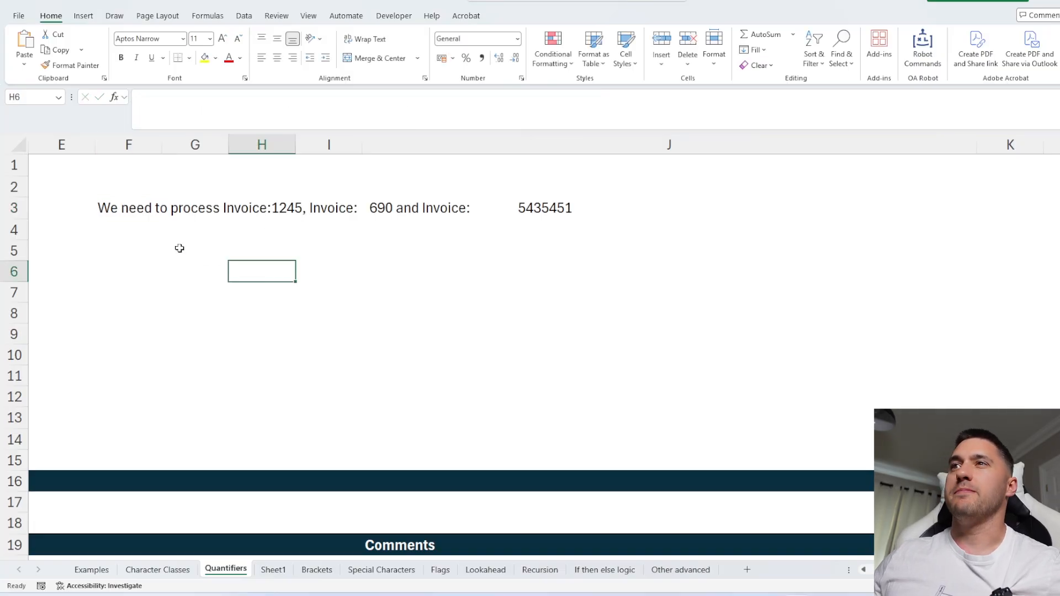
Enter the pattern invoice:\s*\d+ in F5.
click(127, 249)
text(invoic)
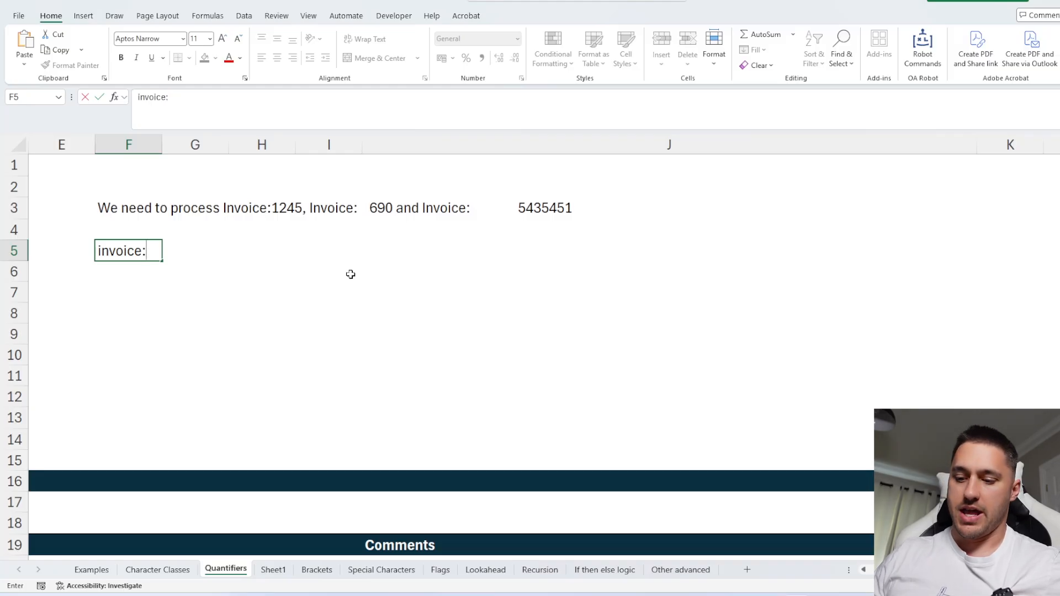
text(e:)
scroll(350, 274, left, 4)
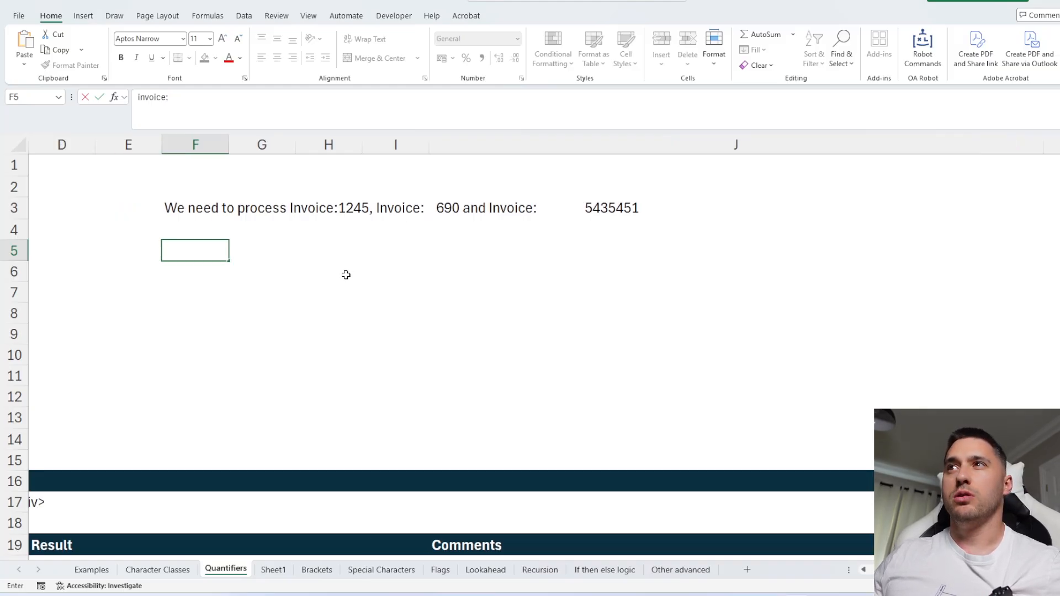
scroll(518, 310, right, 3)
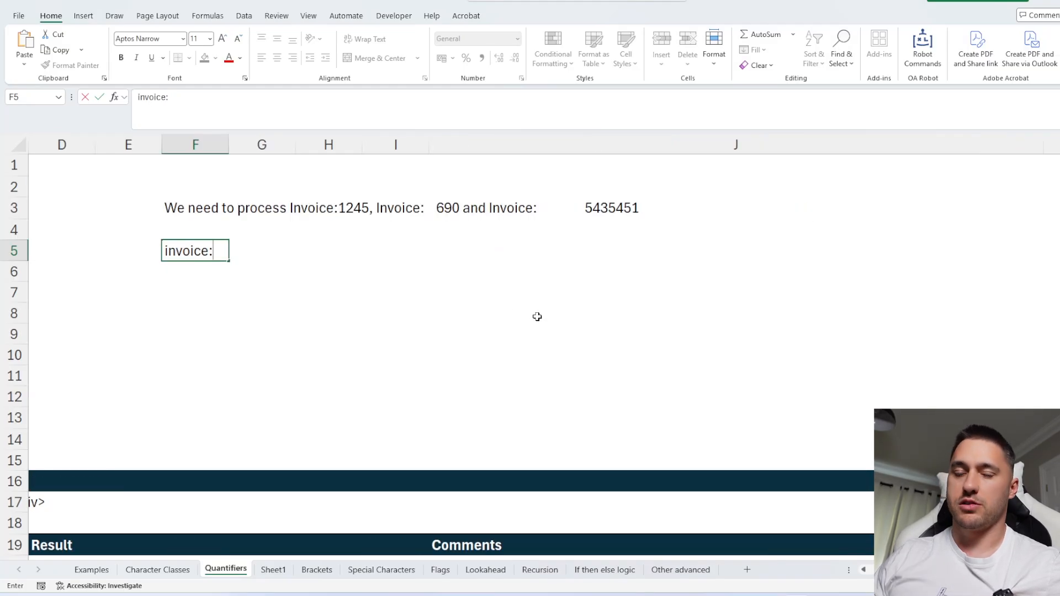
text(\s*\d+)
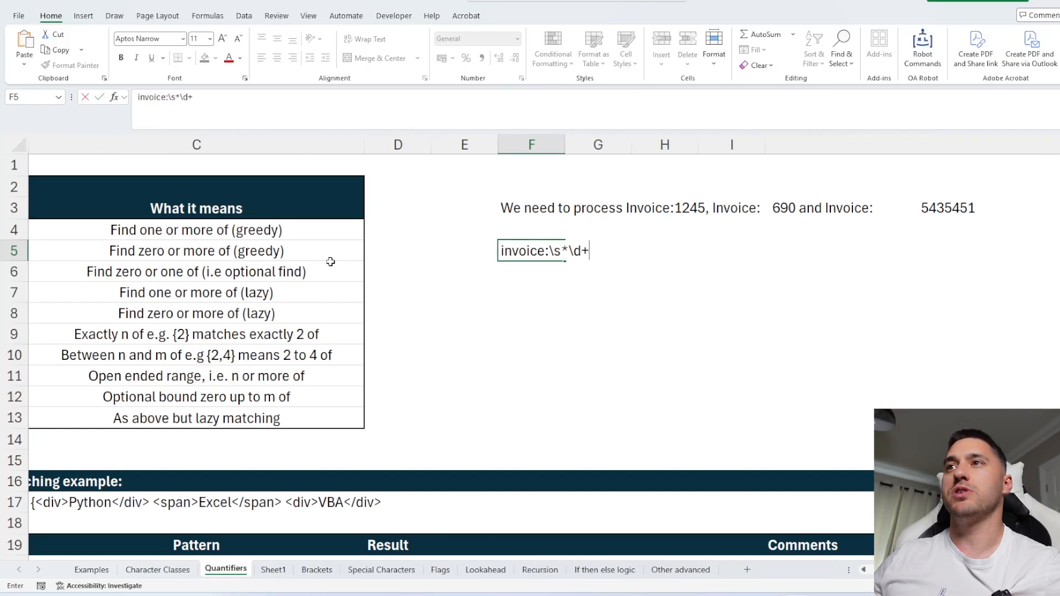
scroll(340, 248, left, 3)
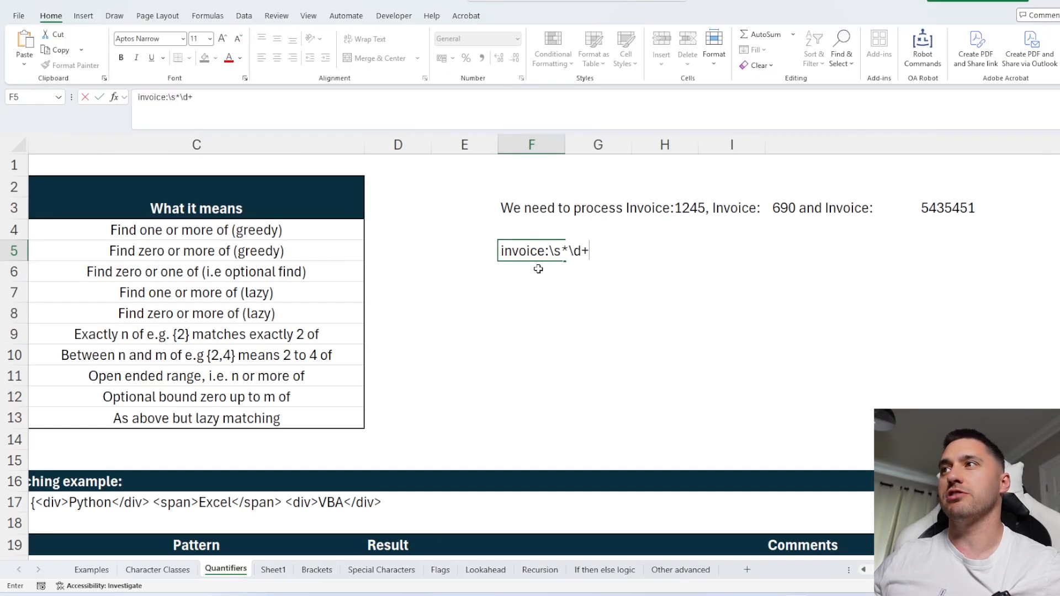
key(Return)
key(Return)
In F7, enter =REGEXEXTRACT(F3,F5,1) to extract all invoice matches from the sentence.
text(=rege)
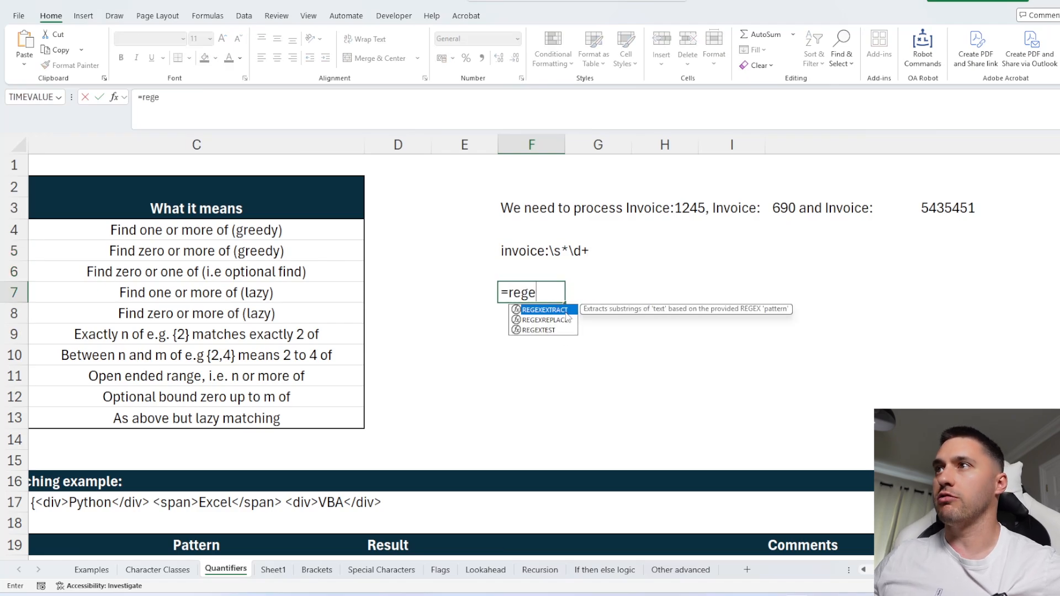
key(Tab)
click(530, 208)
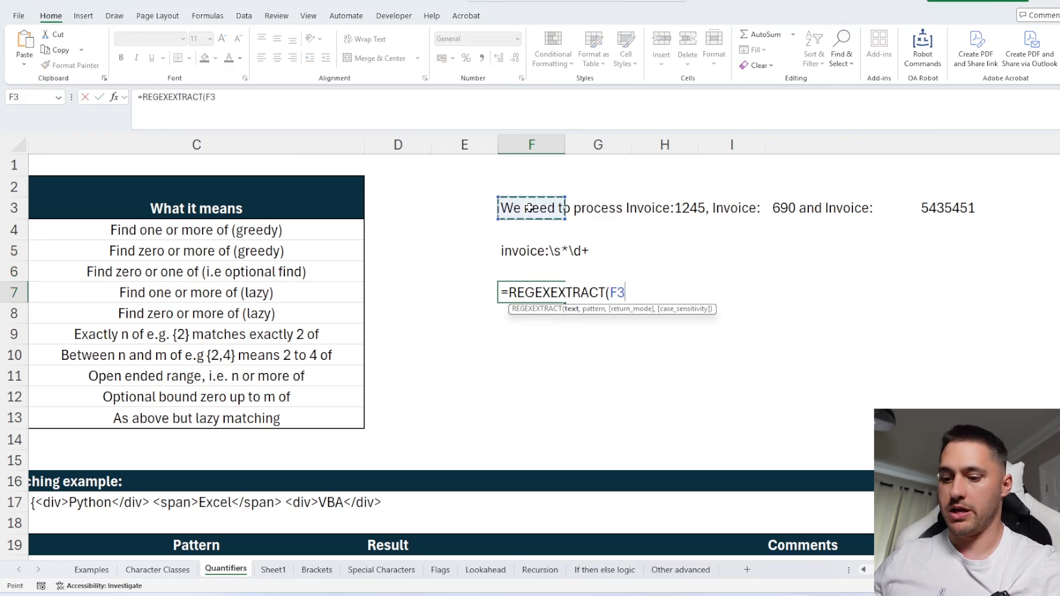
text(,)
click(524, 250)
text(,1))
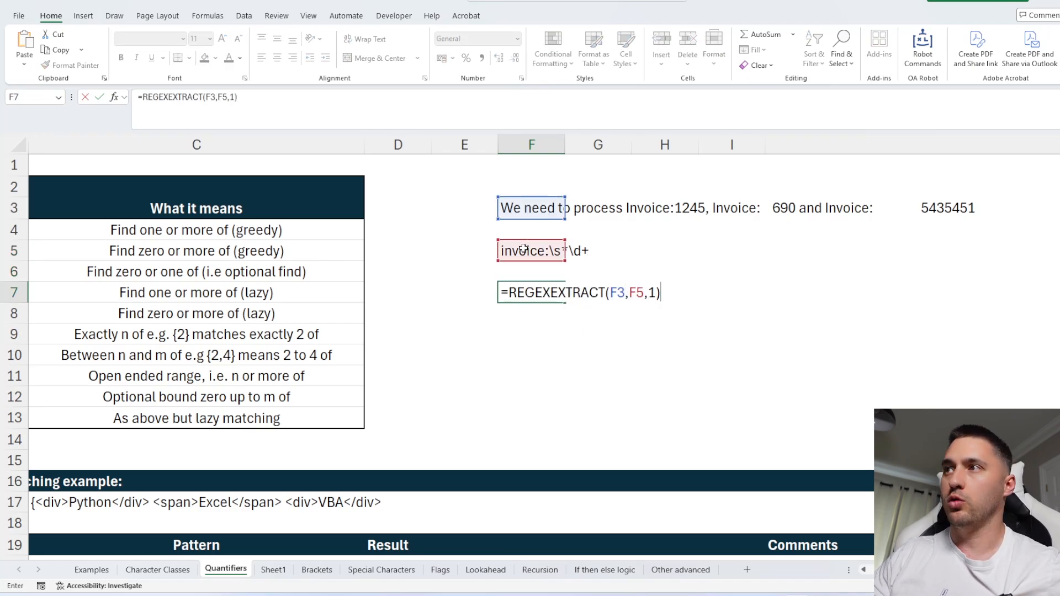
key(Return)
key(Up)
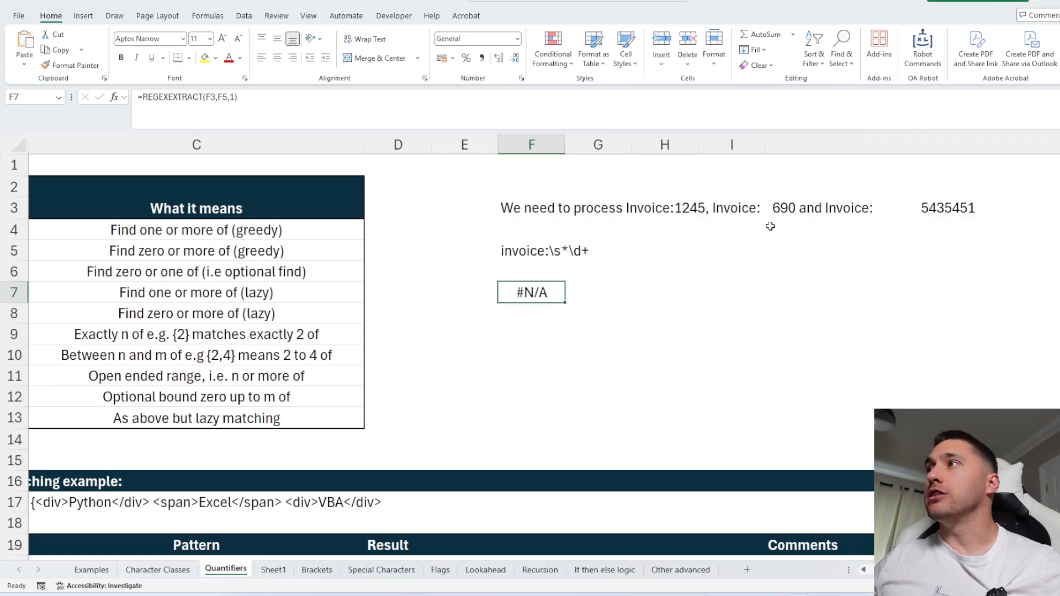
Test the F5 pattern with a capital I in Invoice, then restore the lowercase i.
double_click(523, 252)
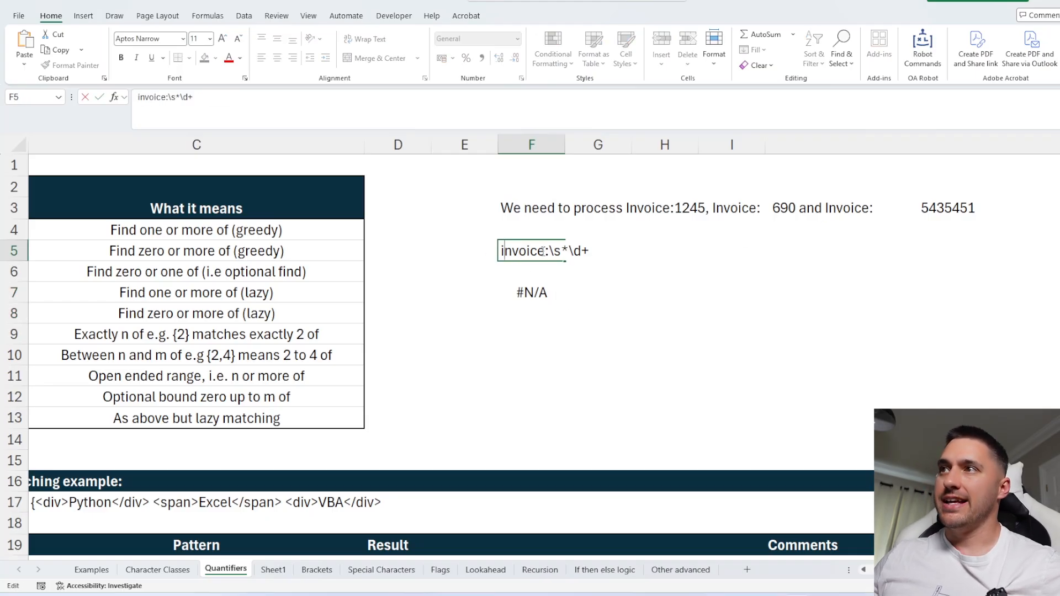
key(Delete)
text(I)
key(Return)
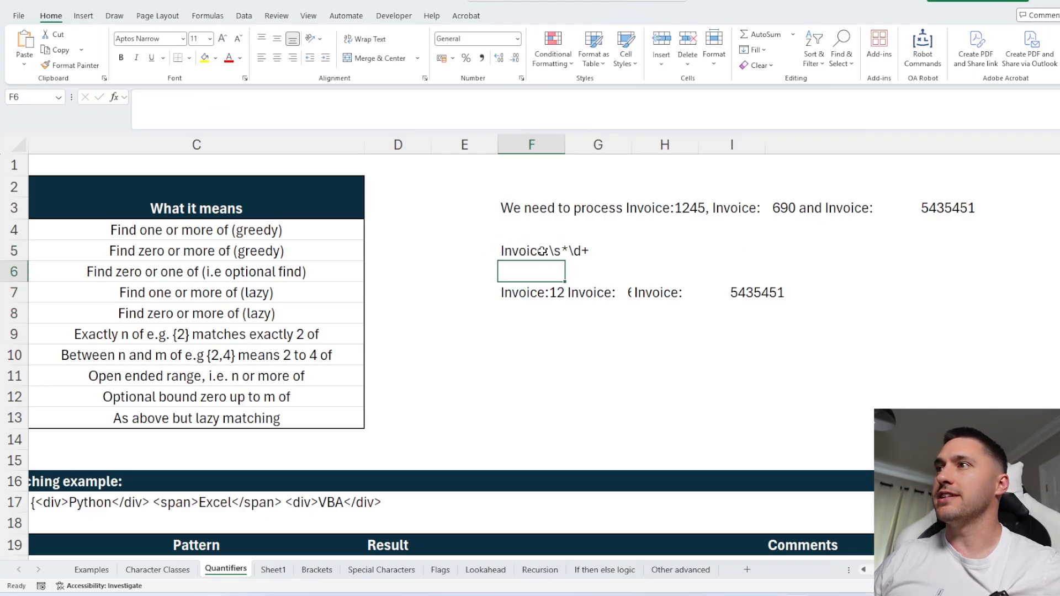
double_click(542, 252)
key(Delete)
text(i)
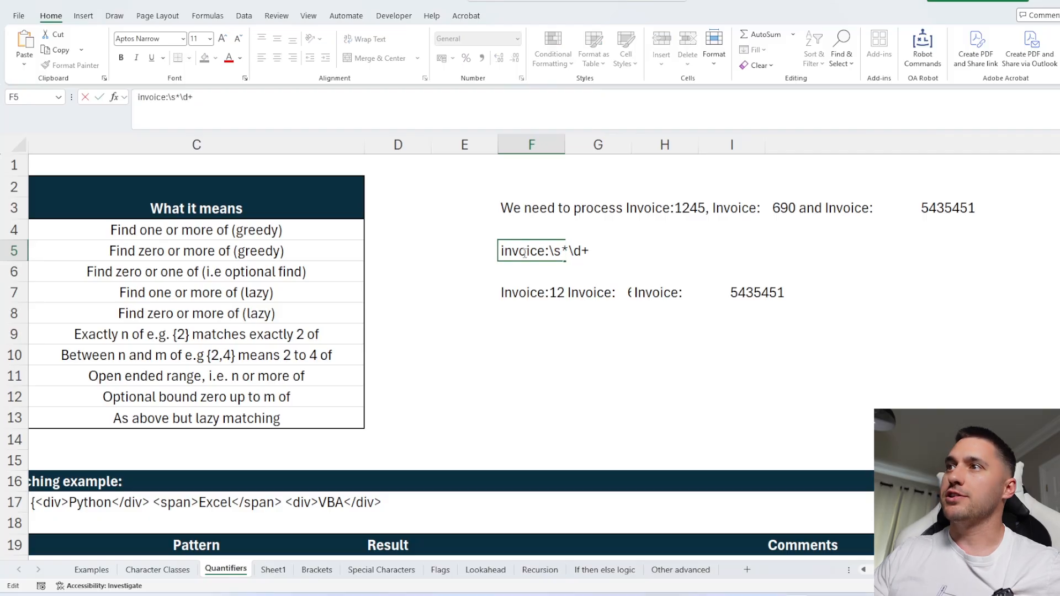
key(Return)
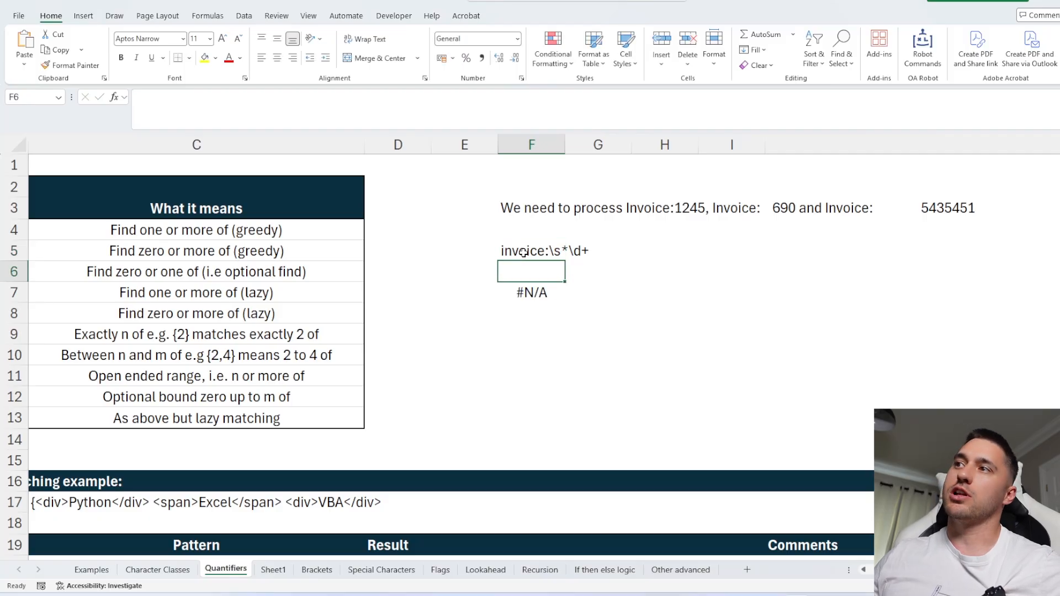
Try adding a case-sensitivity argument of 1 to the F7 formula, then undo it.
click(528, 287)
click(248, 97)
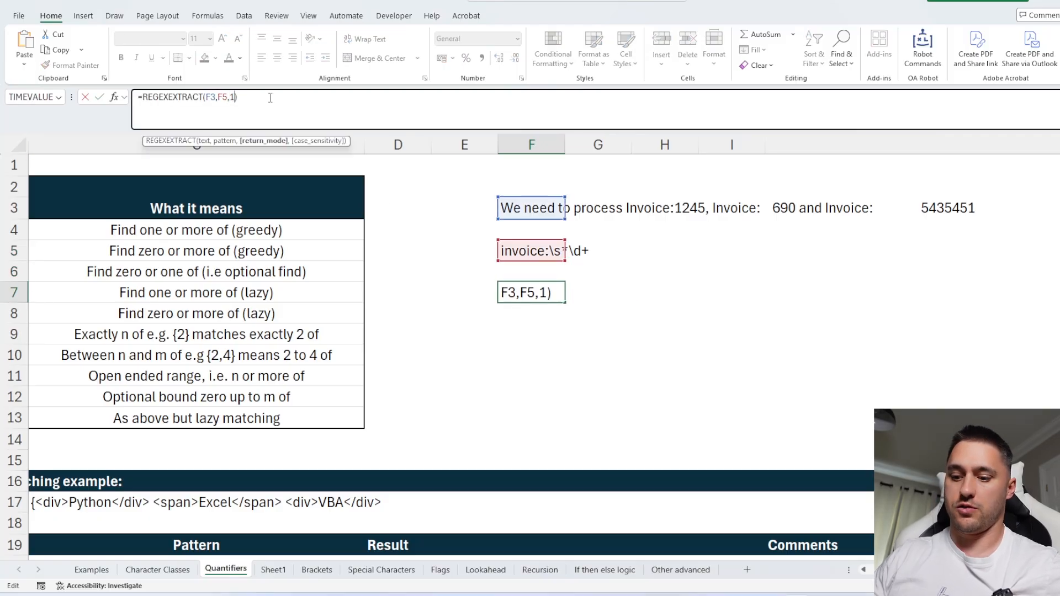
text(,1)
key(Return)
key(ctrl+z)
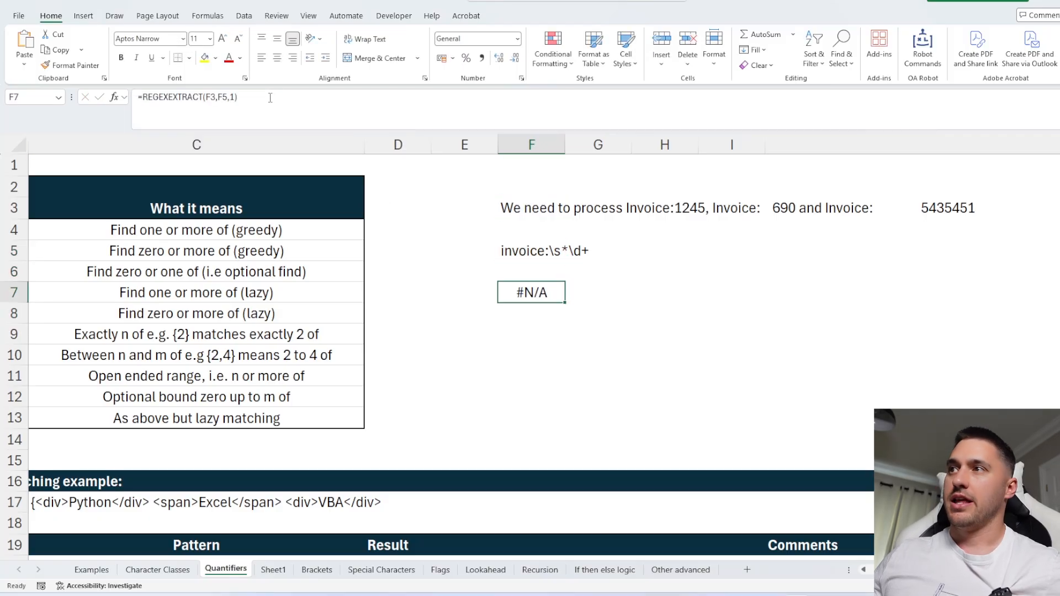
Change the third Invoice in the F3 sentence to lowercase invoice.
click(538, 203)
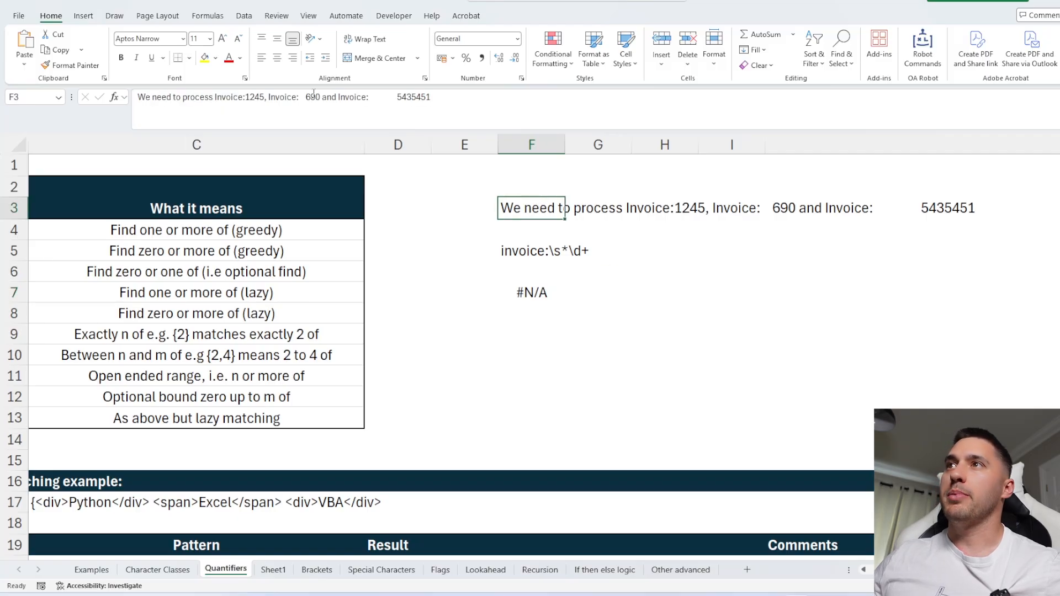
click(340, 101)
key(BackSpace)
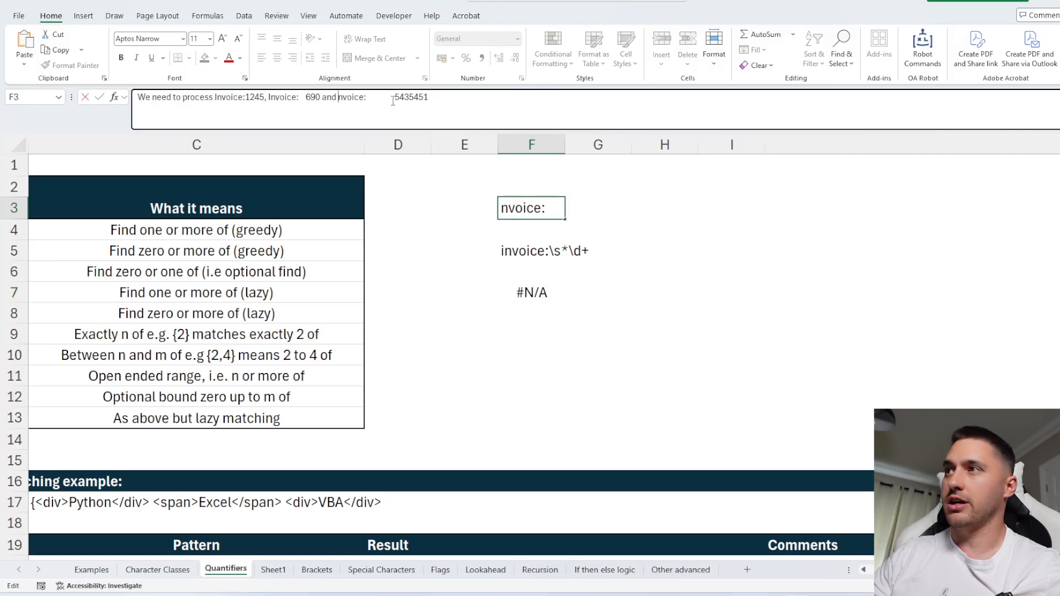
text(i)
key(Return)
click(512, 291)
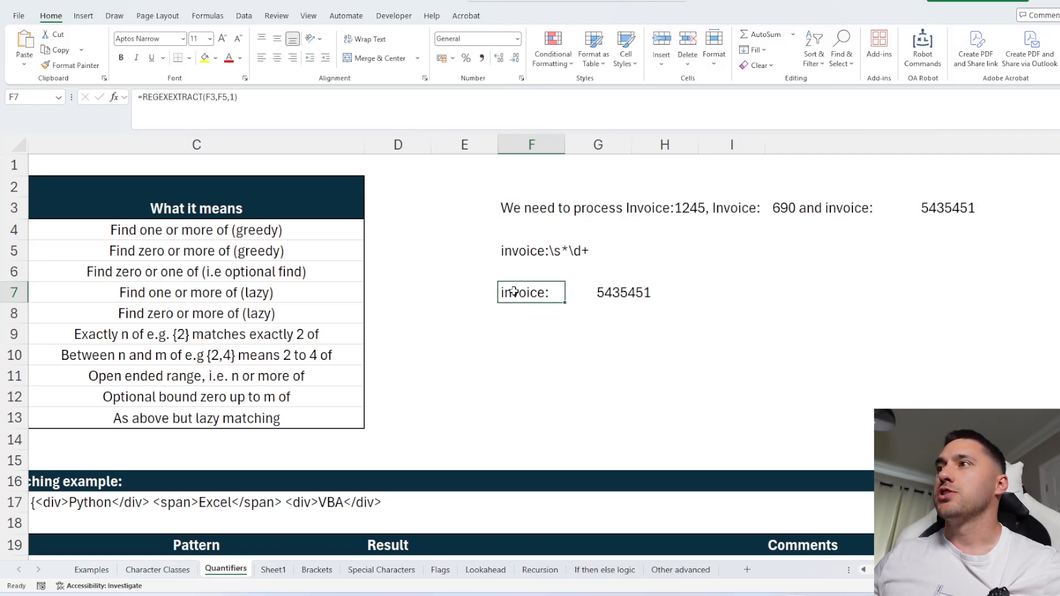
Change the F5 pattern to [iI]nvoice:\s*\d+ so it matches either case.
click(236, 98)
key(Escape)
key(Up)
key(Up)
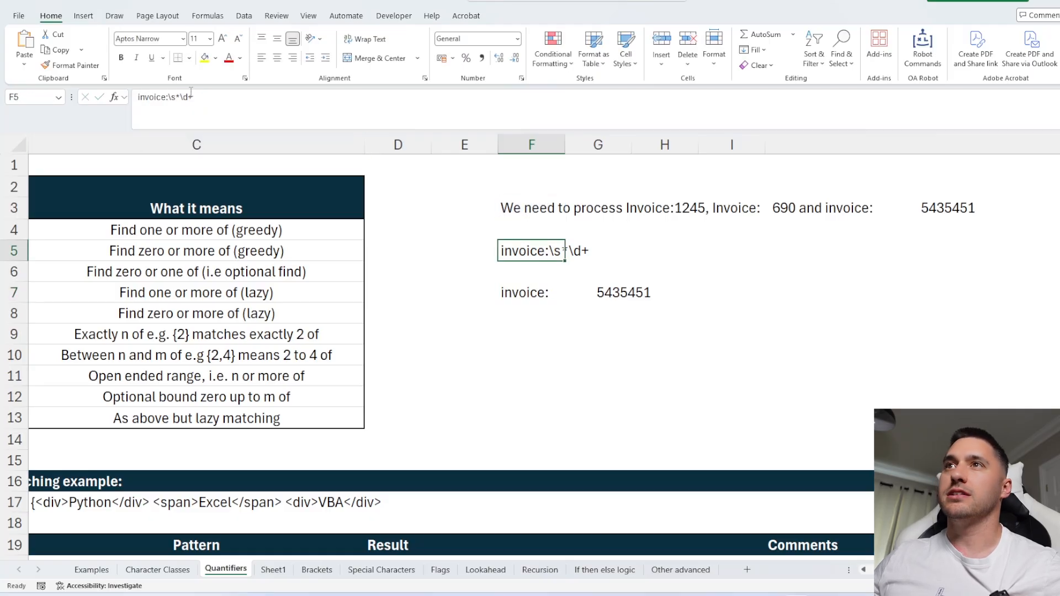
click(141, 97)
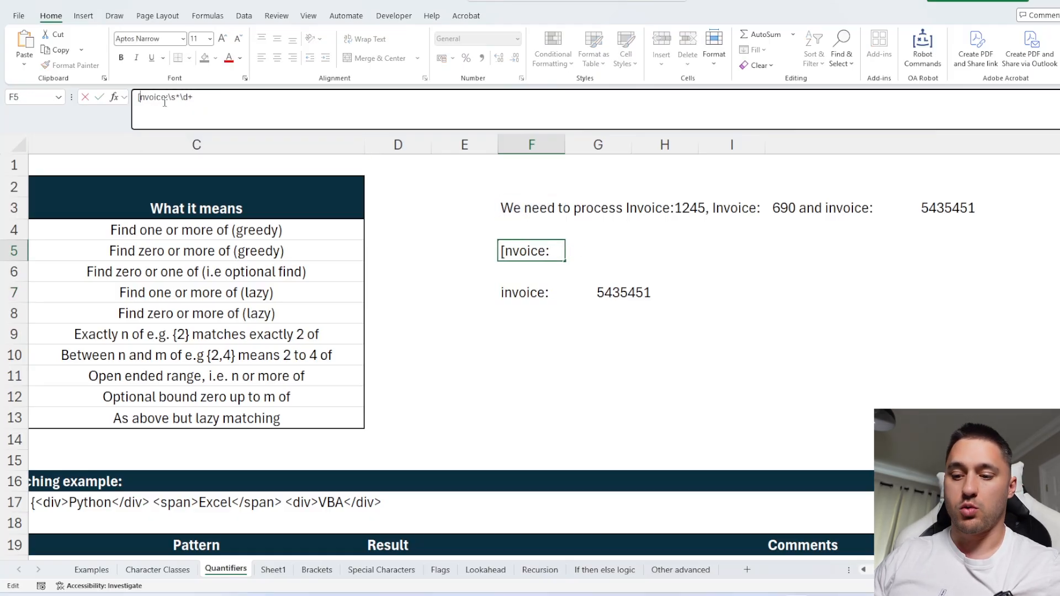
text([iI)
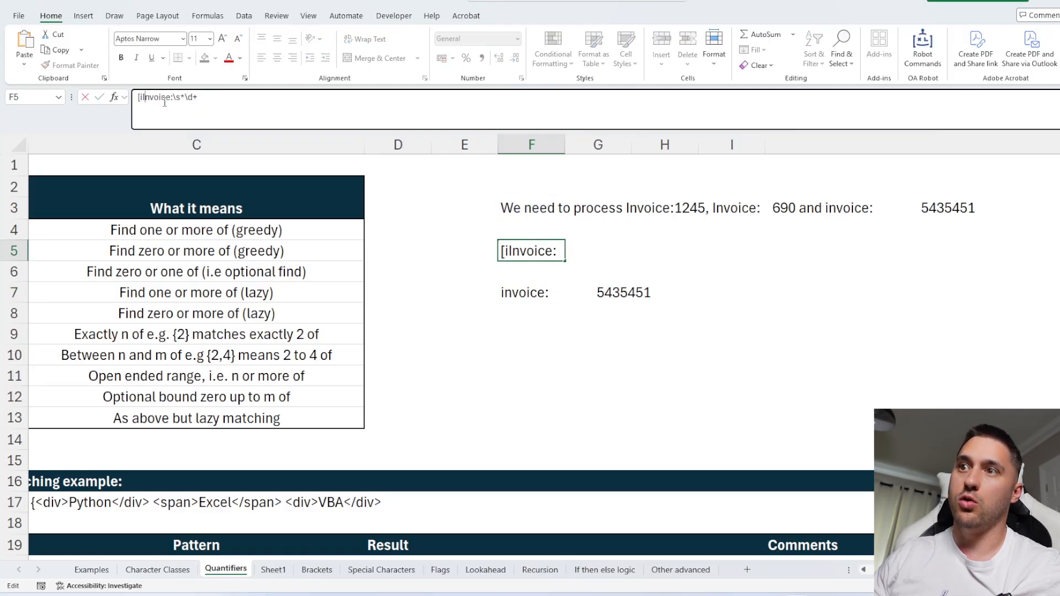
text(])
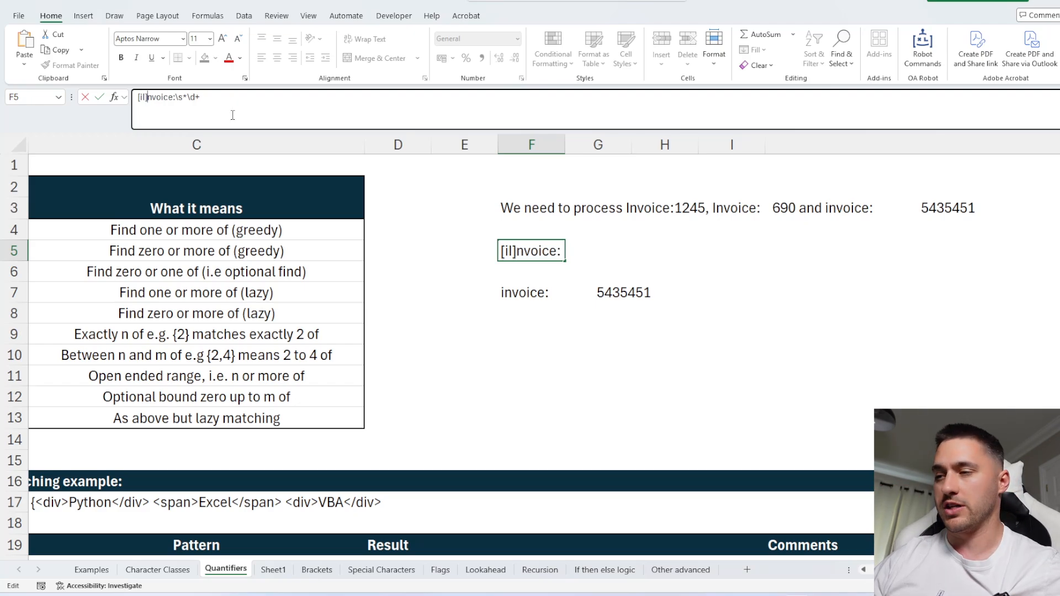
key(Return)
key(Down)
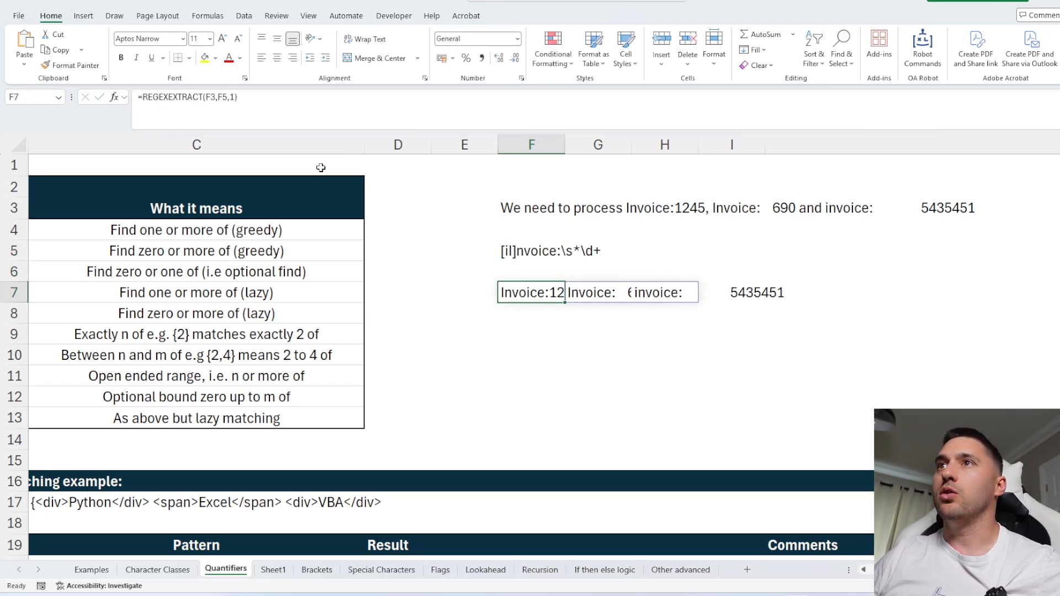
Wrap the F7 formula in TOCOL to list the matches in one column.
click(142, 97)
text(TOCOL()
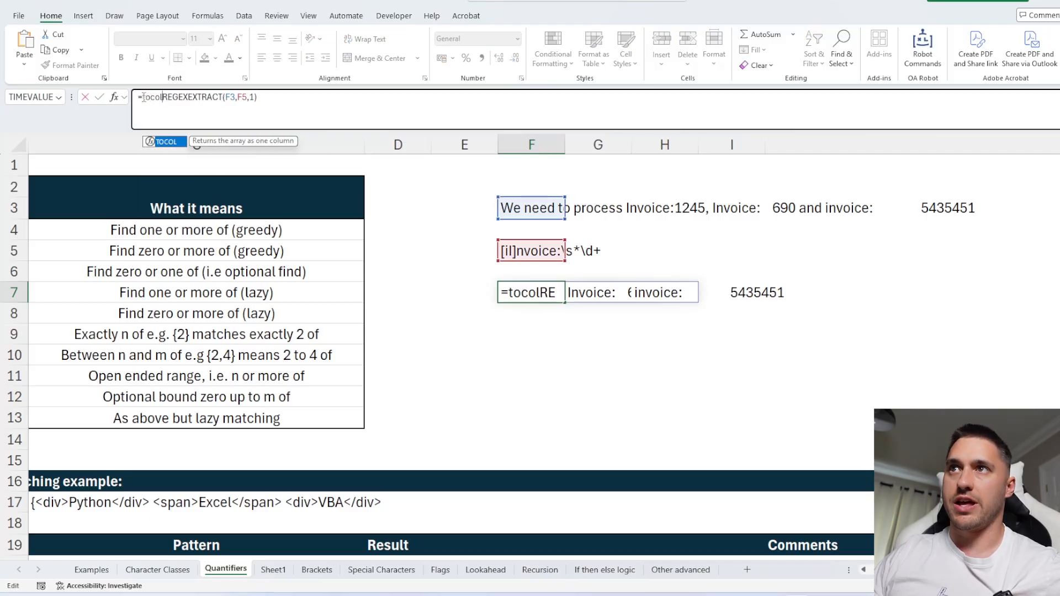
text())
key(Return)
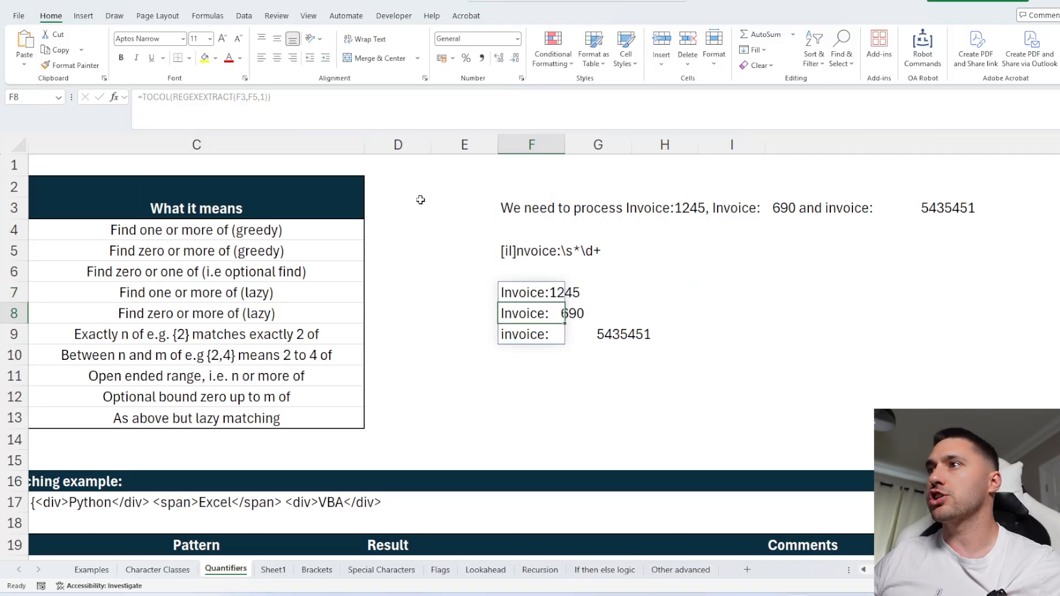
Examine the extracted invoice entries in F7:F9 against the pattern and the source sentence.
click(535, 292)
click(541, 253)
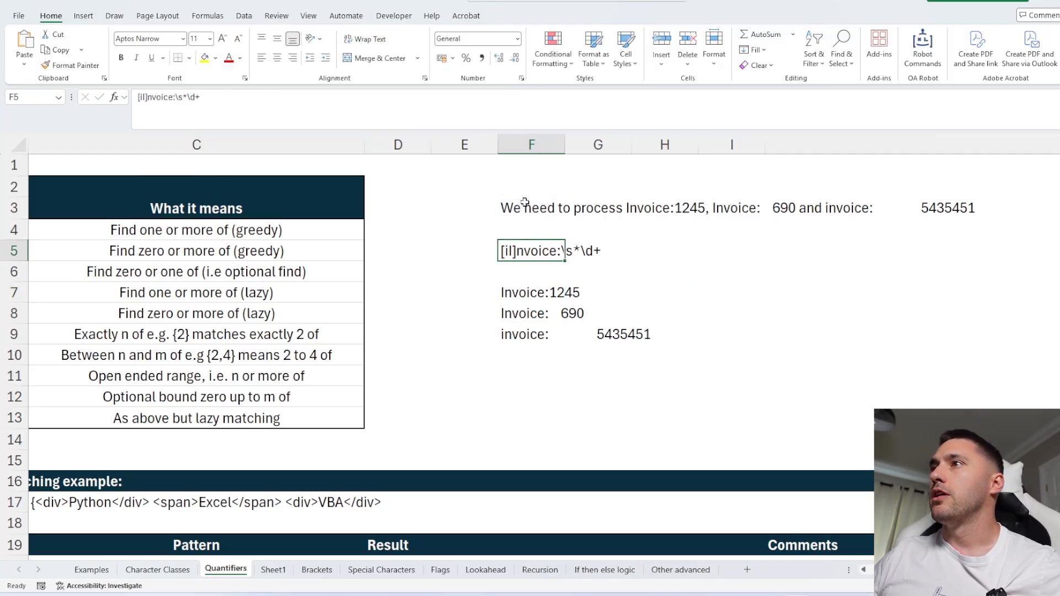
click(524, 202)
click(502, 333)
key(Up)
key(Up)
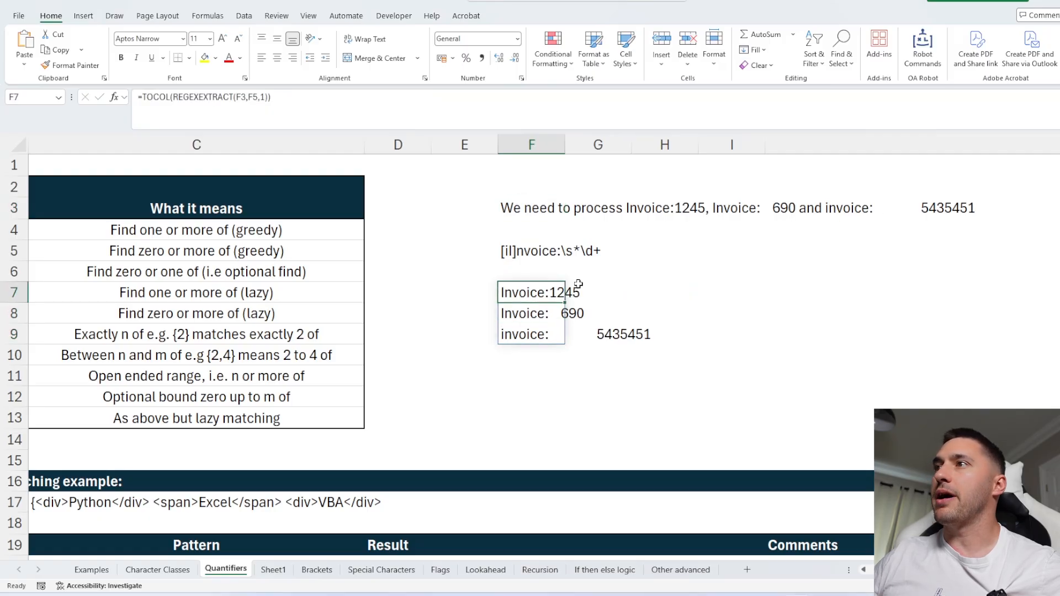
click(577, 254)
click(610, 332)
click(573, 313)
click(558, 293)
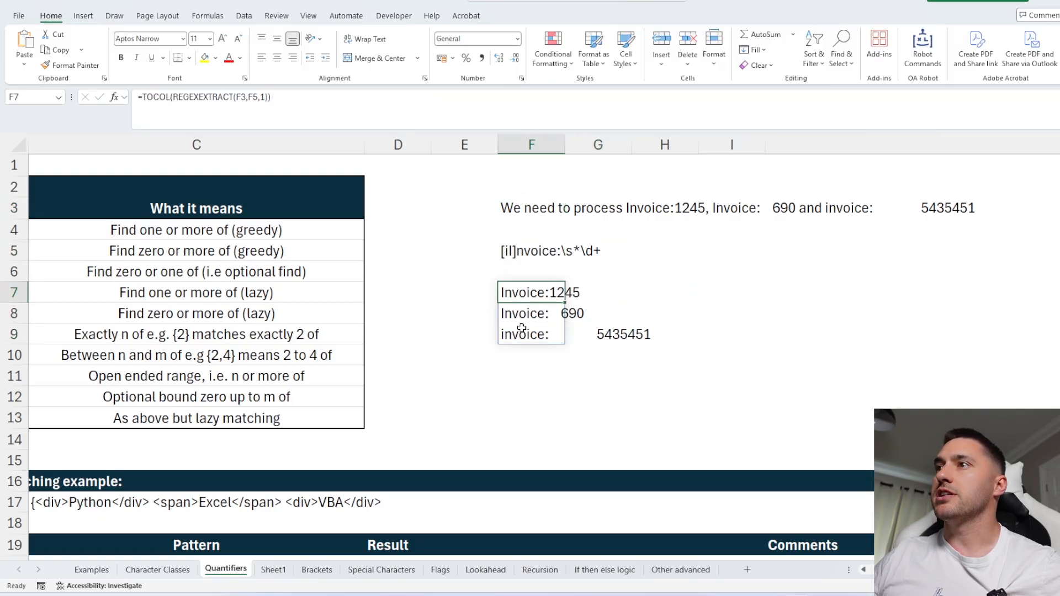
click(508, 336)
click(514, 313)
click(516, 234)
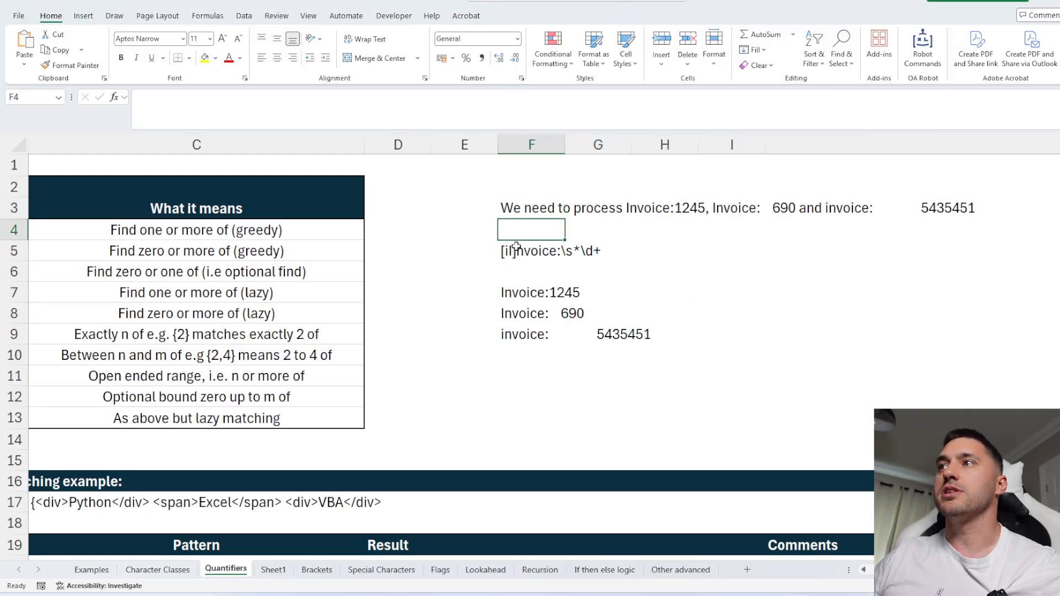
click(516, 249)
Clear the example cells F3 through F9.
scroll(489, 320, left, 3)
click(139, 274)
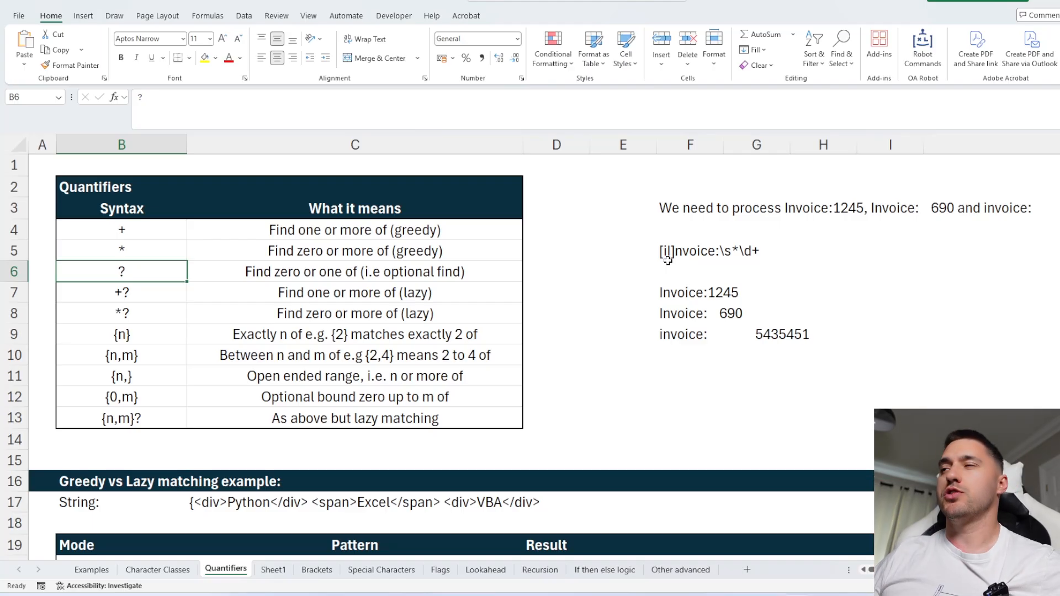
drag(688, 215, 692, 339)
key(Delete)
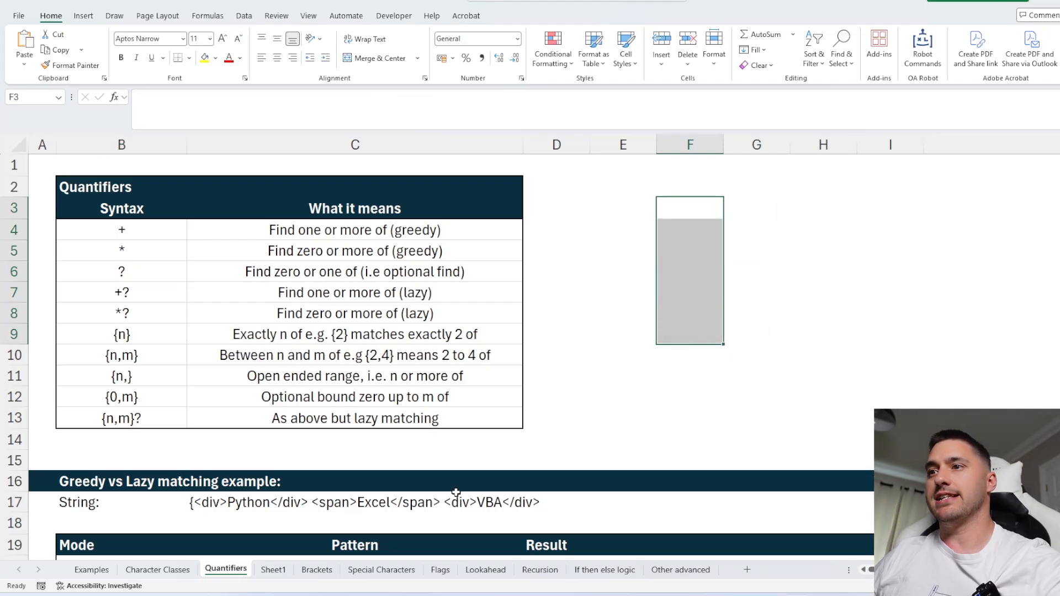
Switch to the Special Characters sheet.
click(333, 569)
click(377, 566)
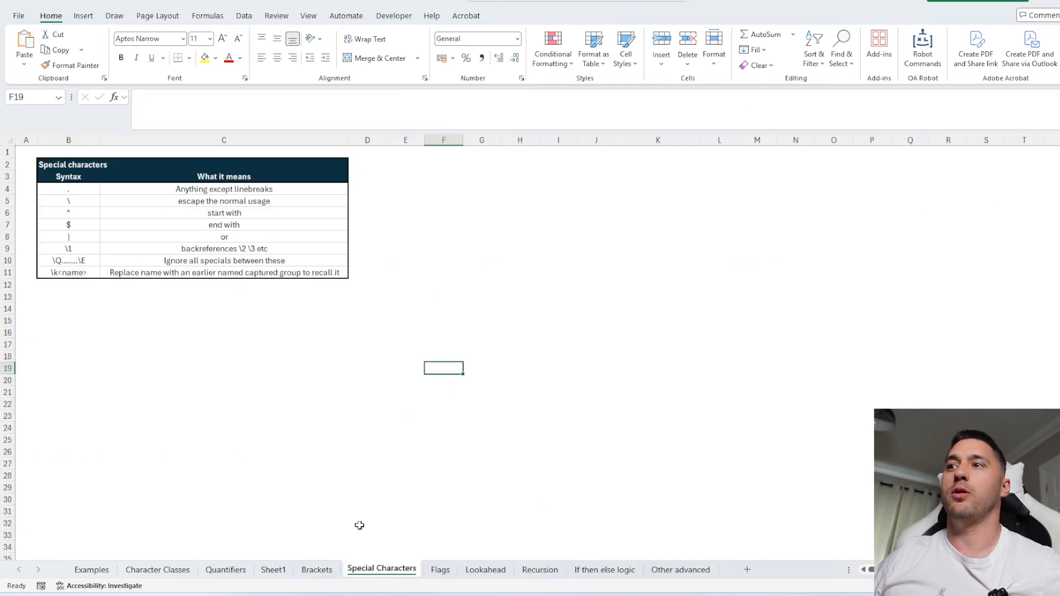
Browse the Flags, Lookahead, Brackets and Sheet1 sheets, then return to the Quantifiers sheet.
click(442, 569)
drag(73, 191, 72, 236)
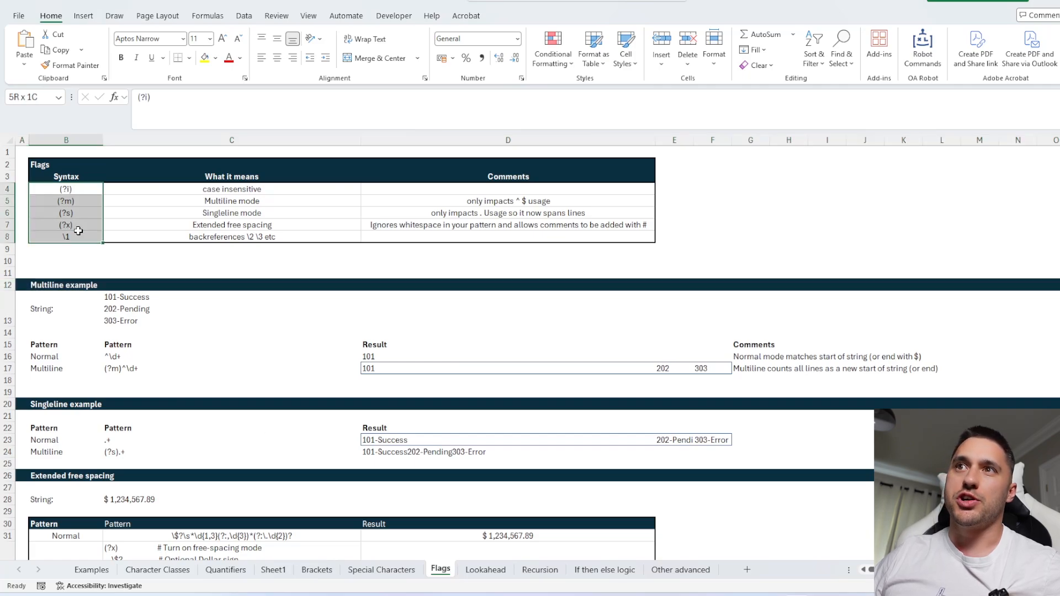
click(486, 569)
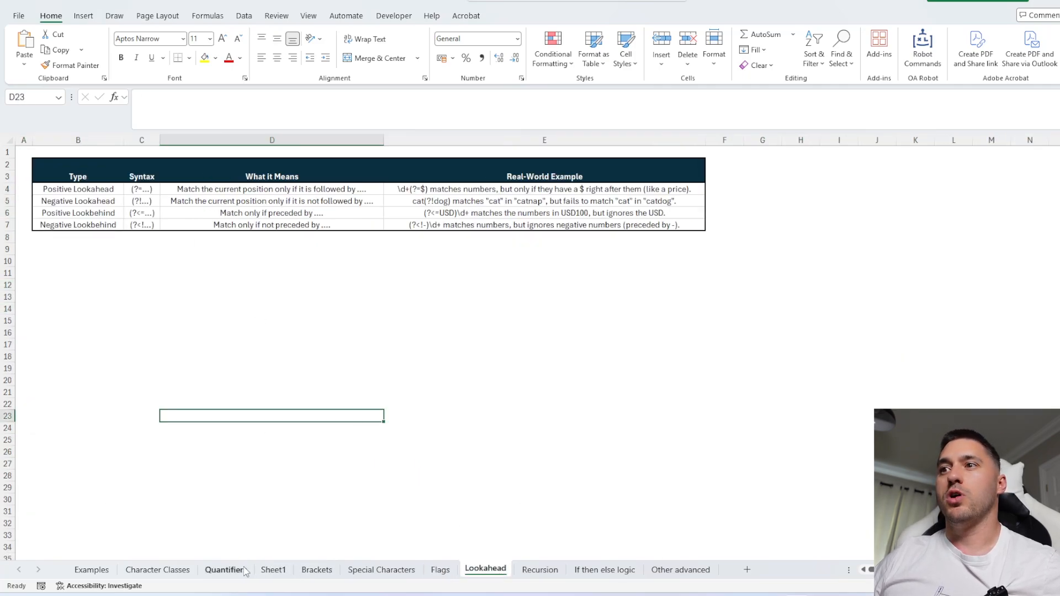
click(318, 571)
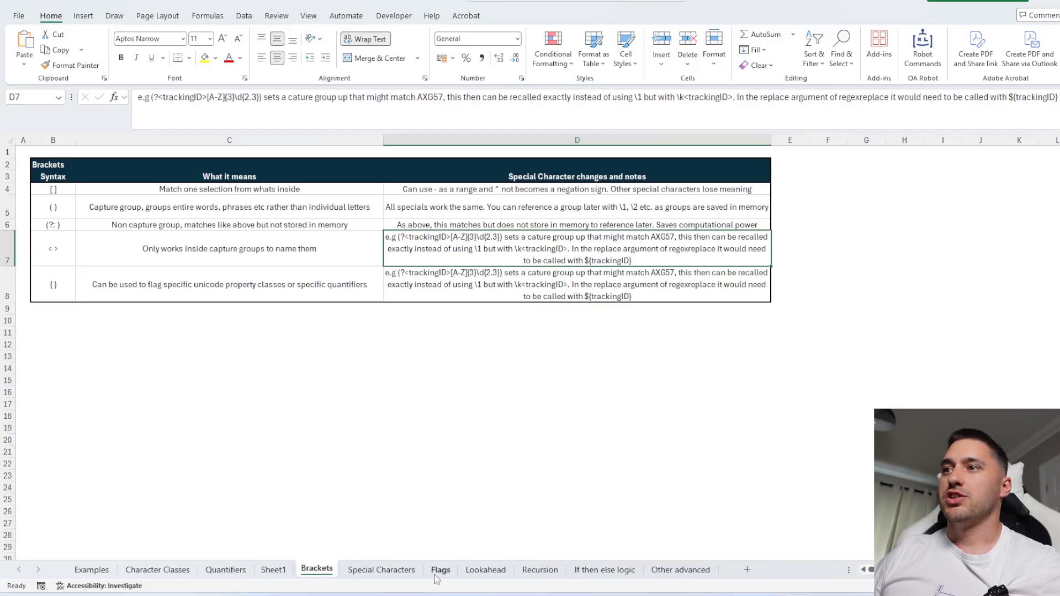
click(275, 570)
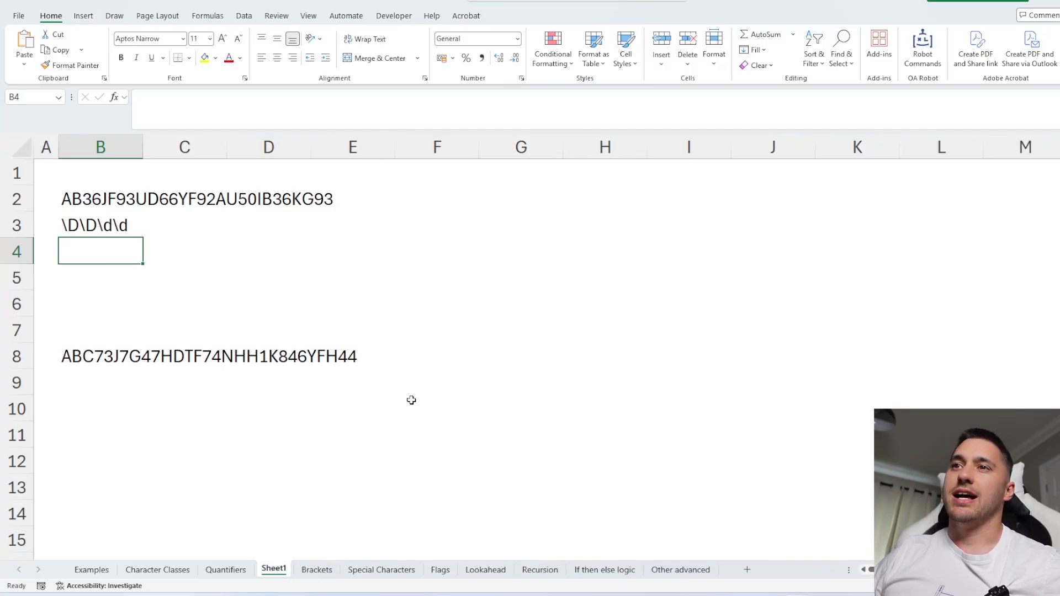
click(238, 572)
drag(121, 280, 386, 274)
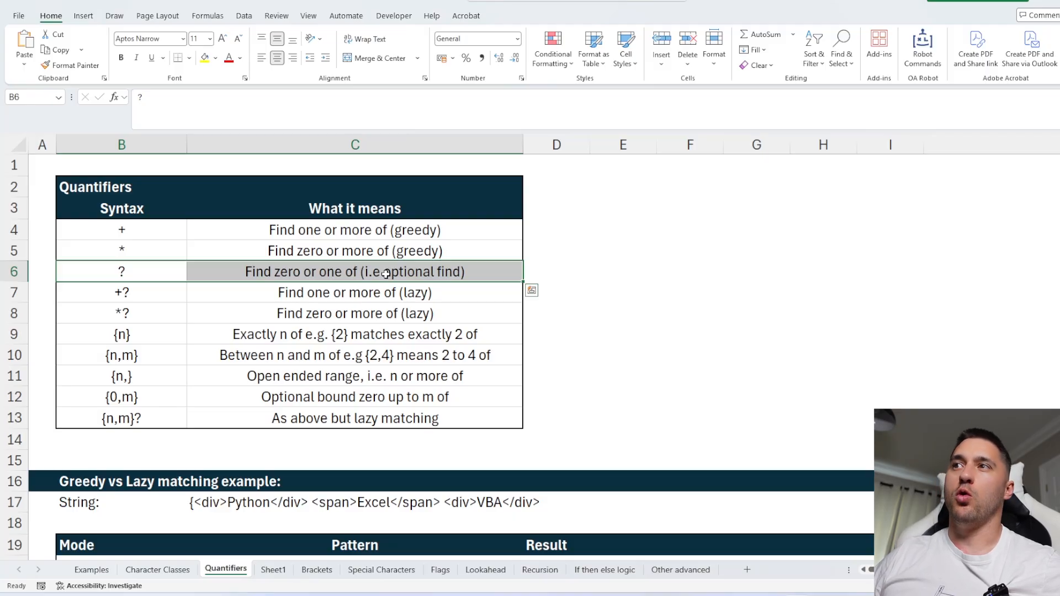
click(666, 232)
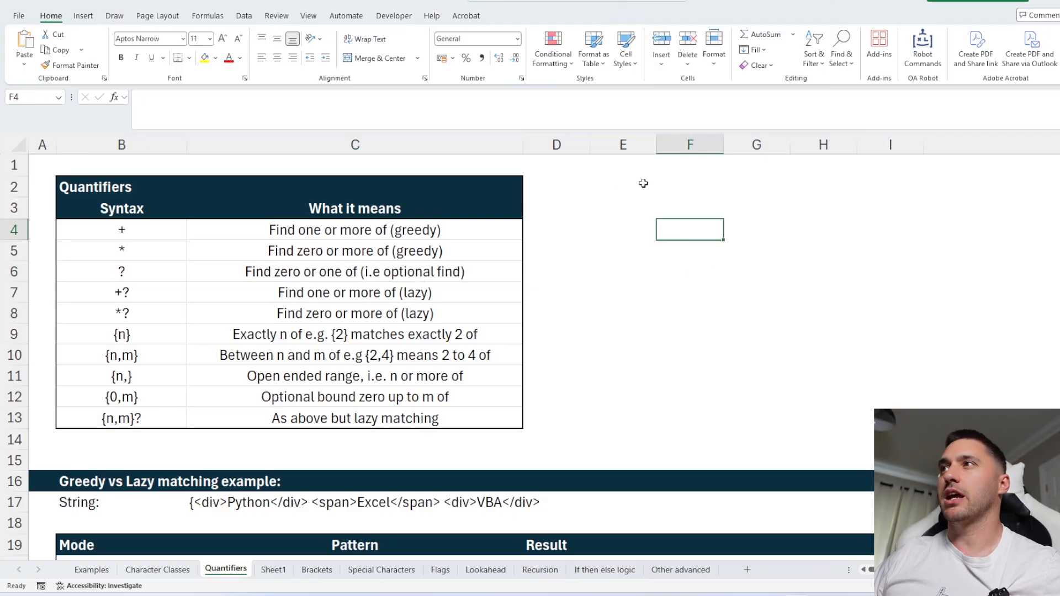
Enter the sample text RLFBUD in cell E3 of the Quantifiers sheet.
click(625, 200)
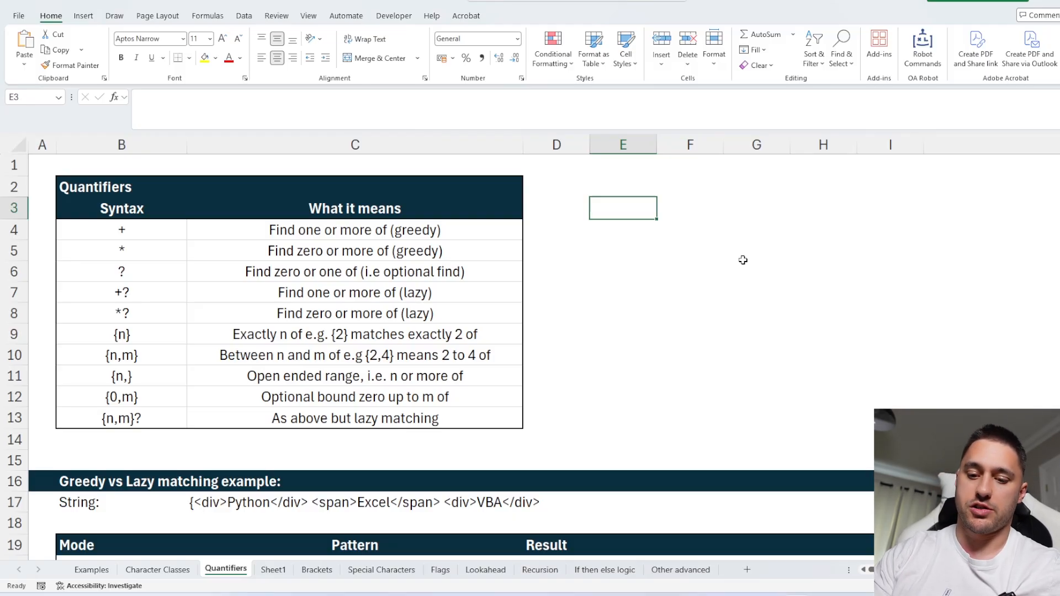
text(RL)
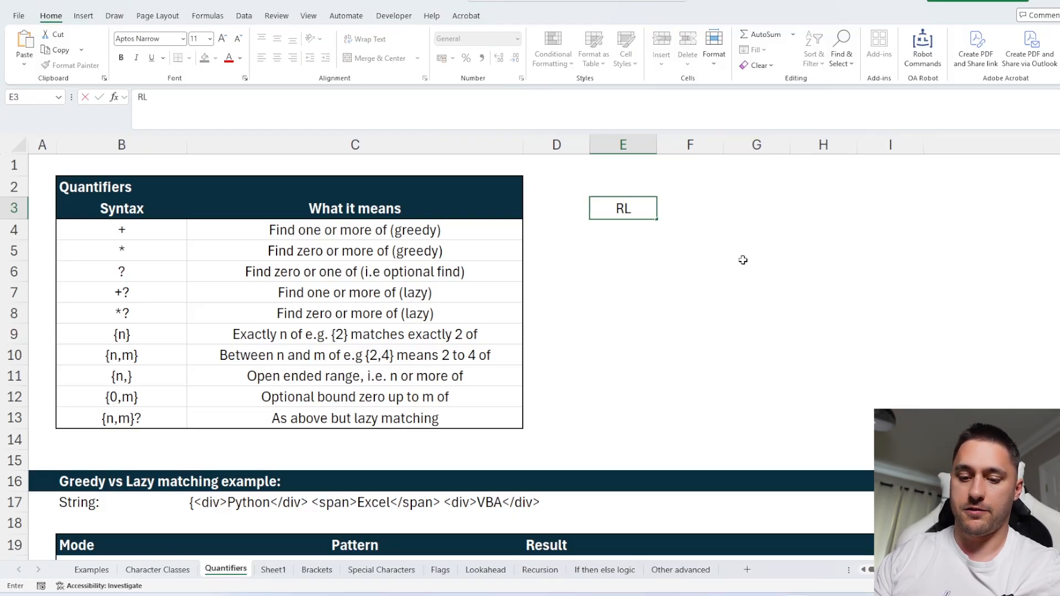
text(FBUD)
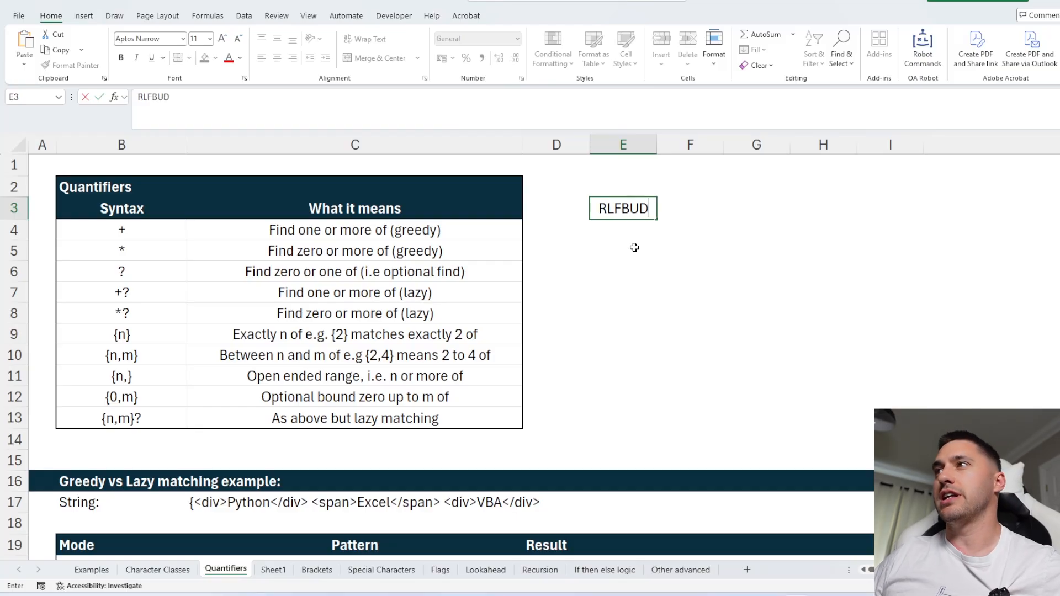
key(Return)
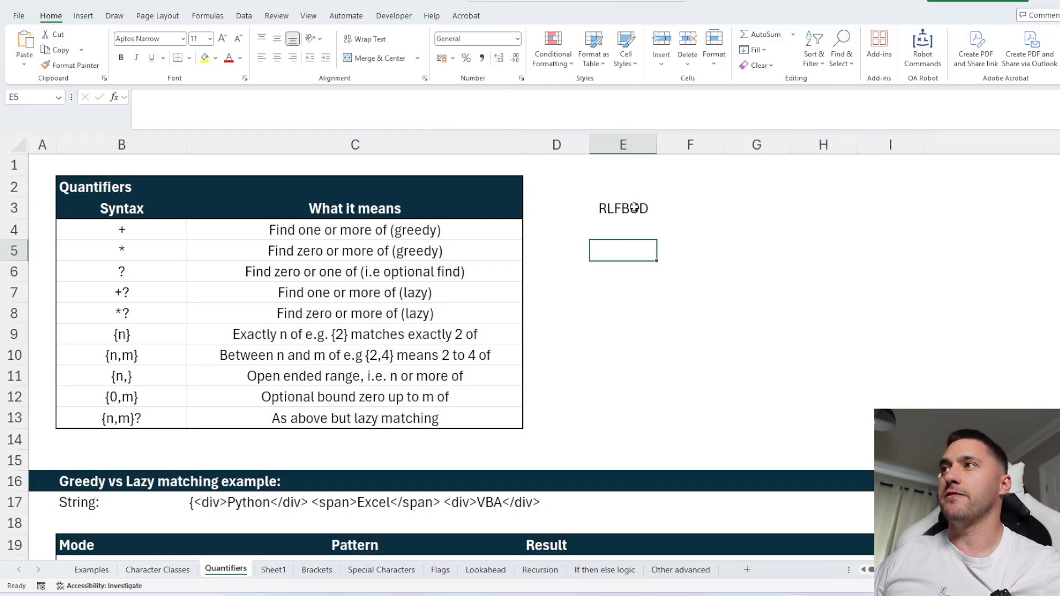
key(Up)
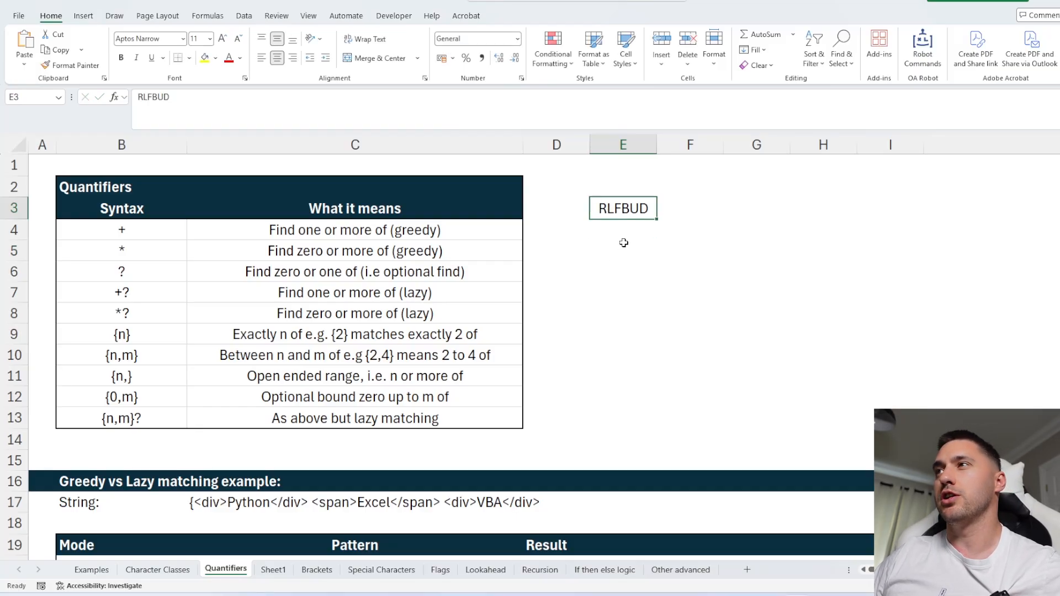
click(625, 248)
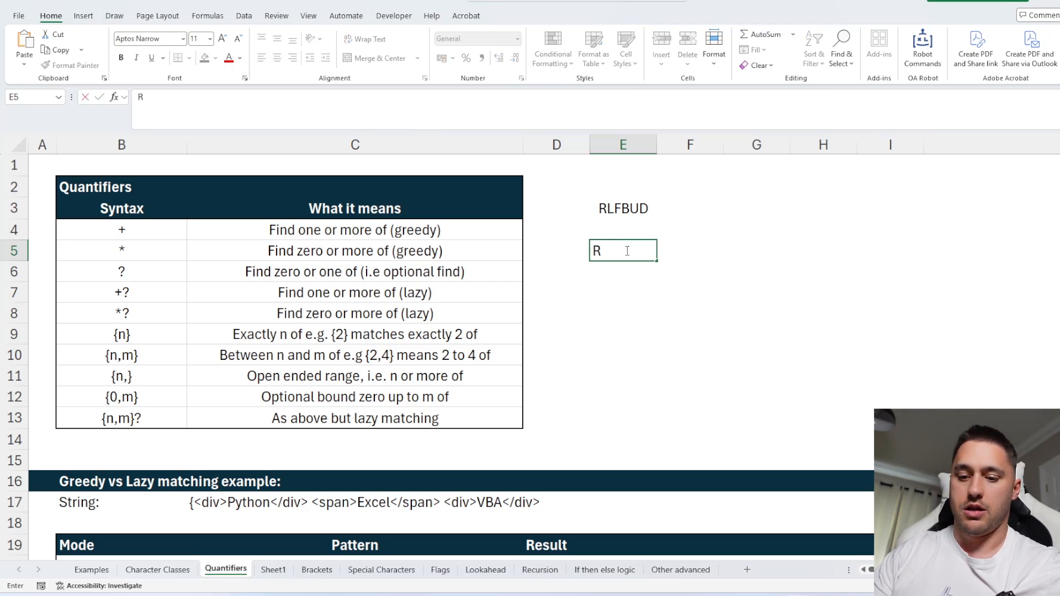
text(F)
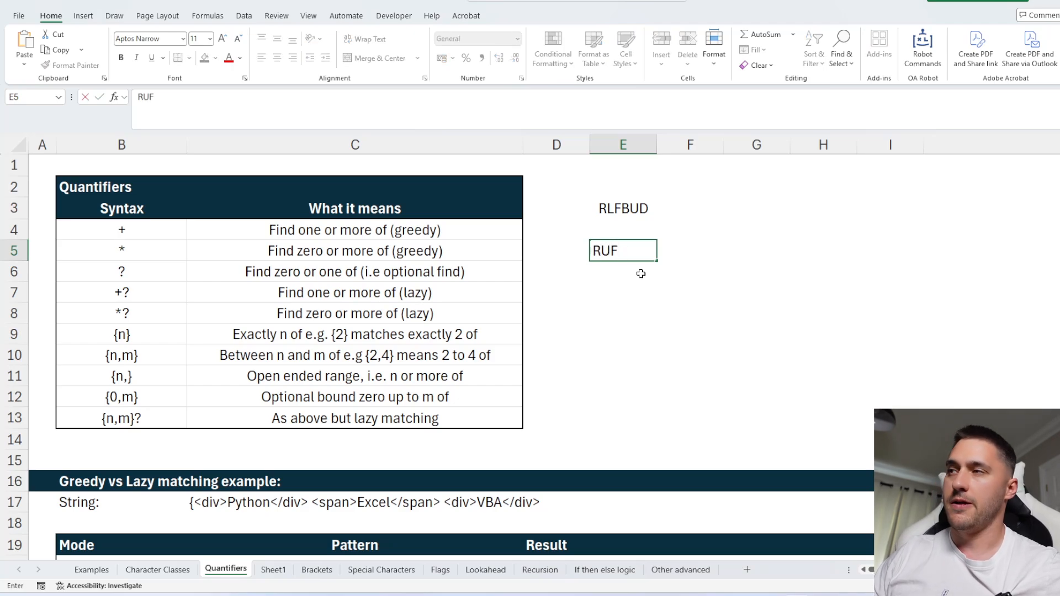
key(BackSpace)
key(BackSpace)
text(2)
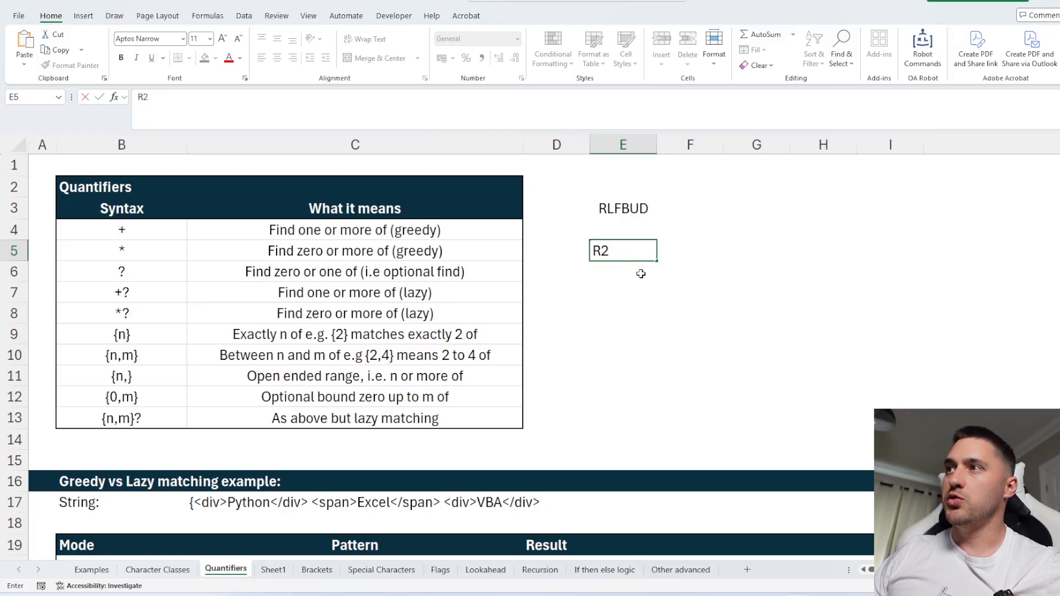
key(BackSpace)
text(')
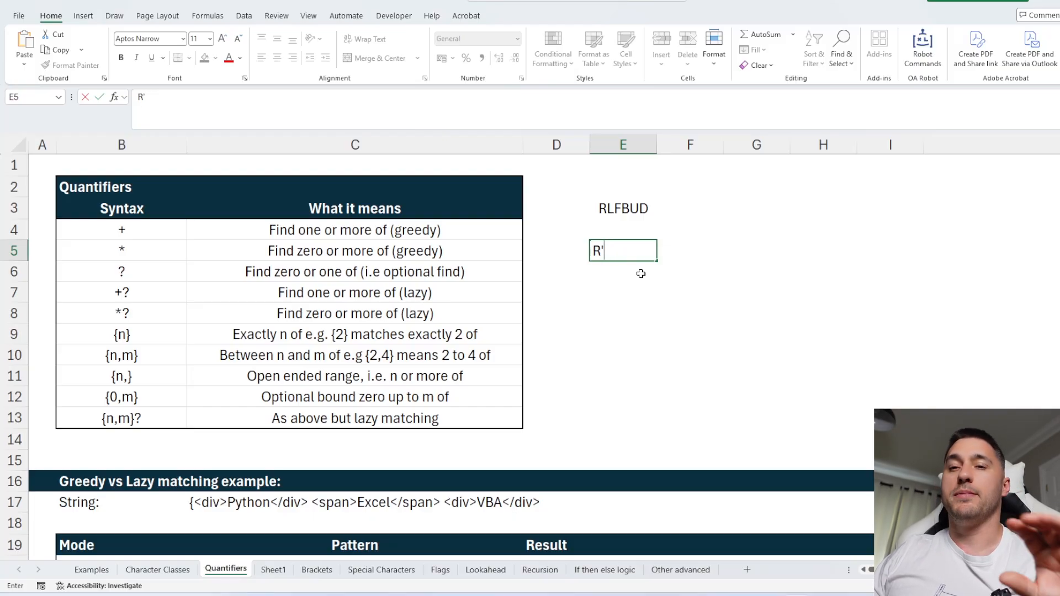
key(BackSpace)
key(BackSpace)
key(Escape)
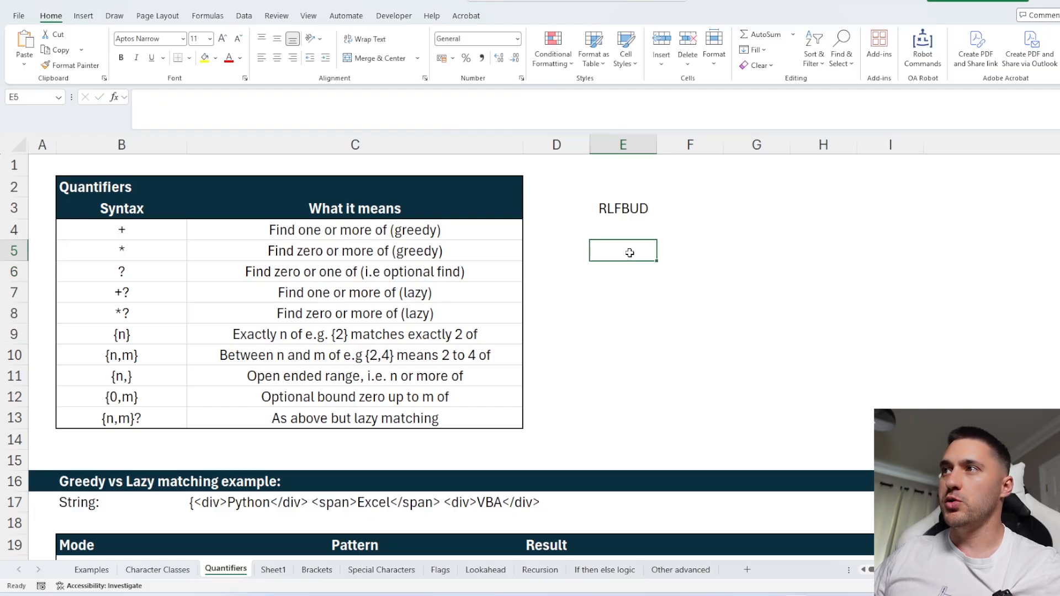
Enter the sample string R2FL'F2UB' in cell E5.
text(R2)
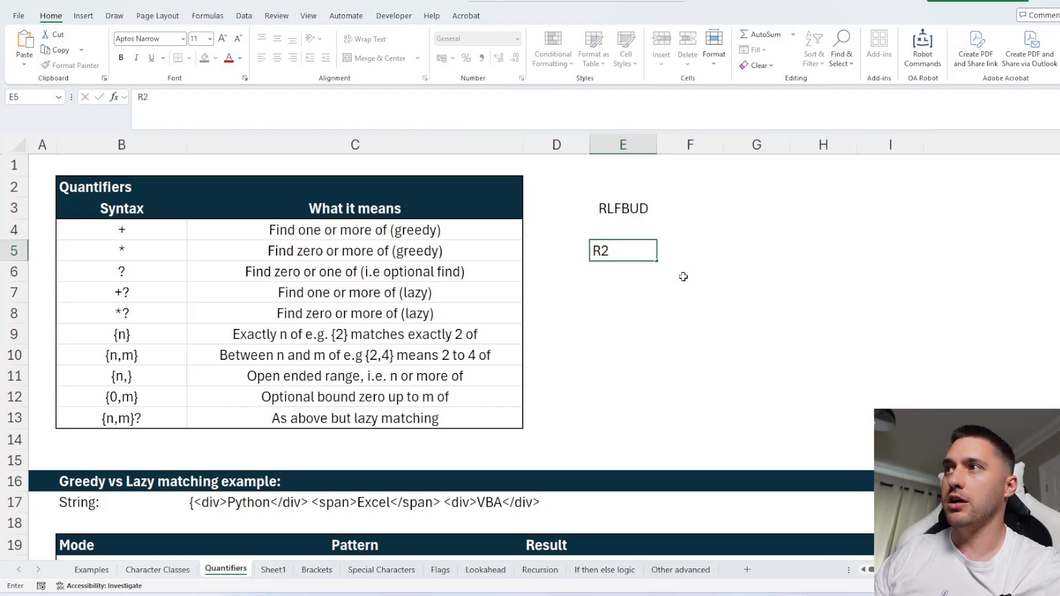
text(F)
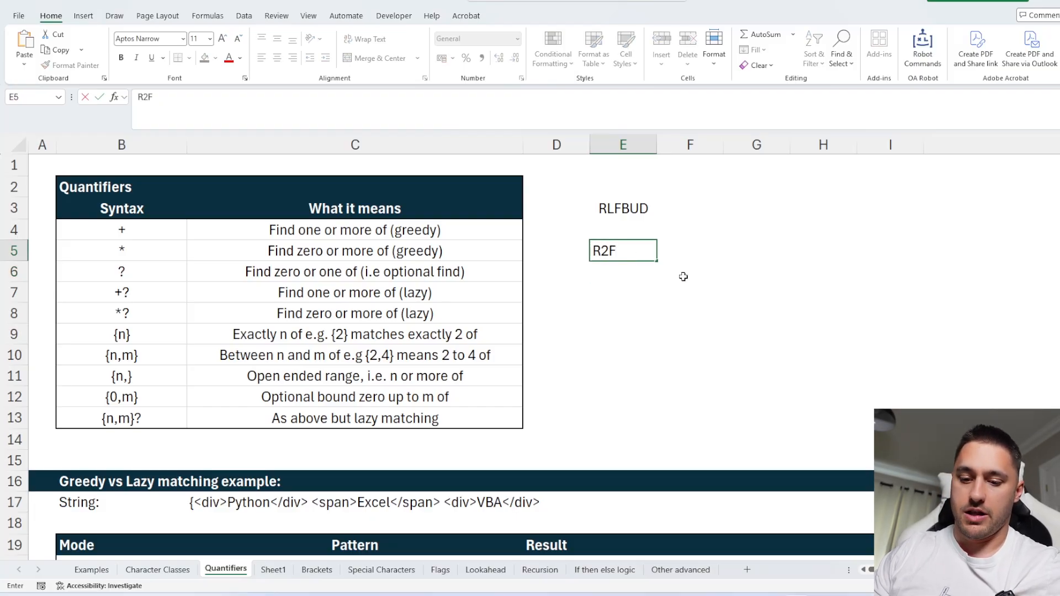
text(L)
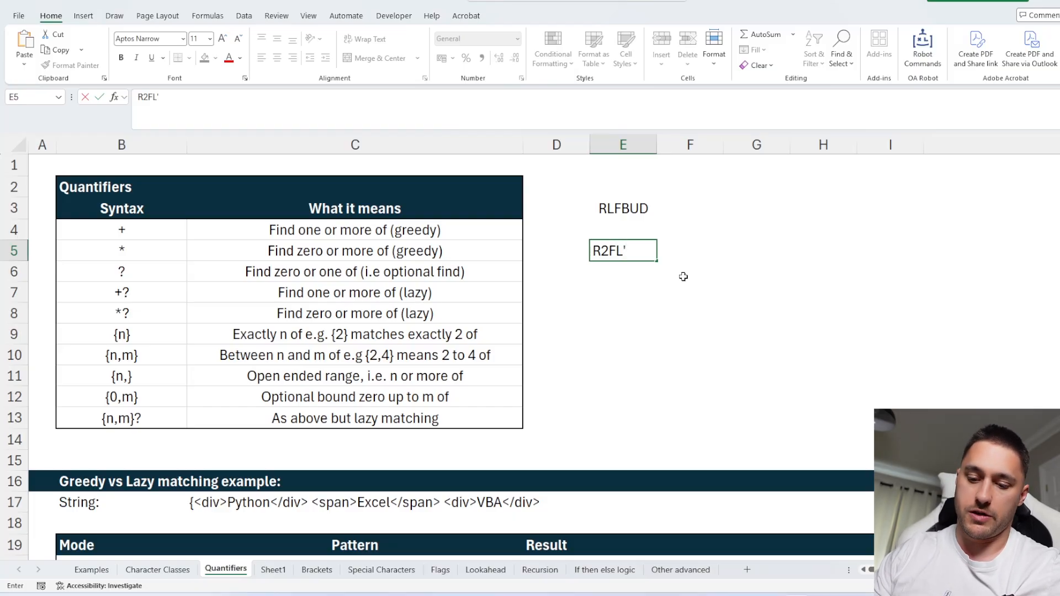
text('F2)
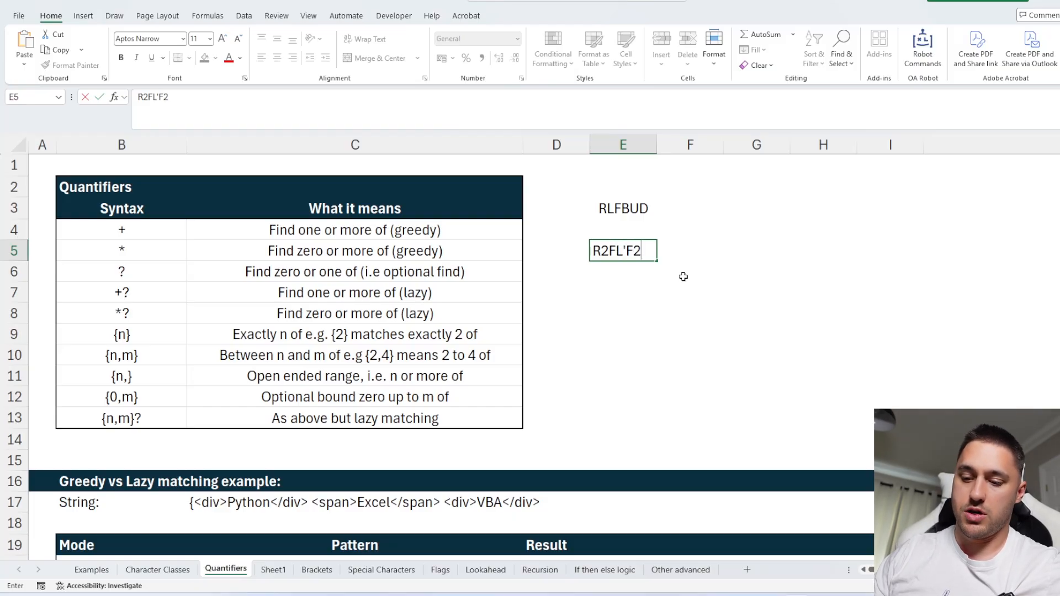
text(UB)
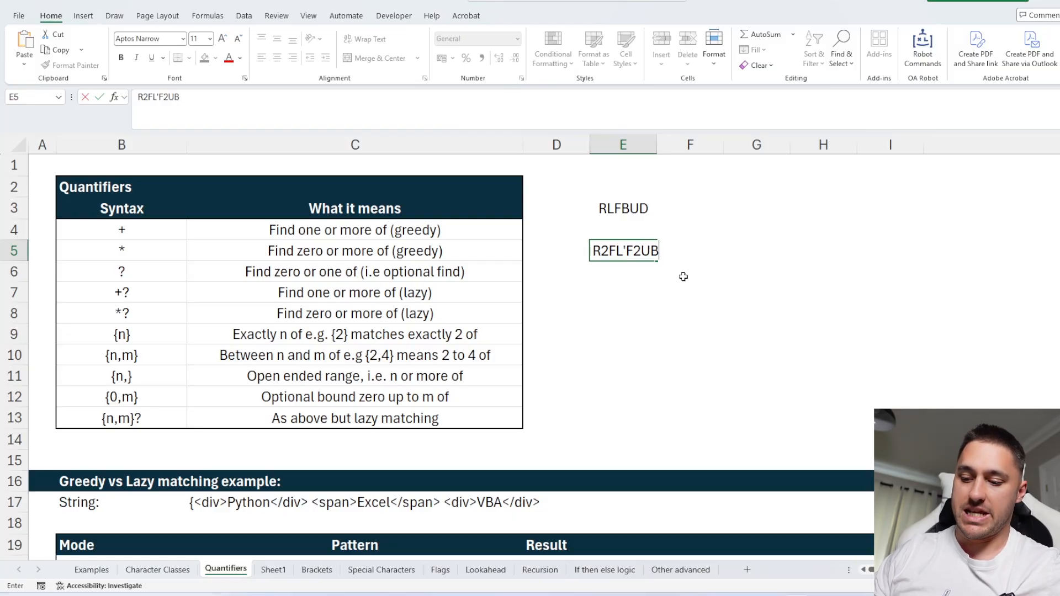
text(')
click(683, 276)
click(604, 252)
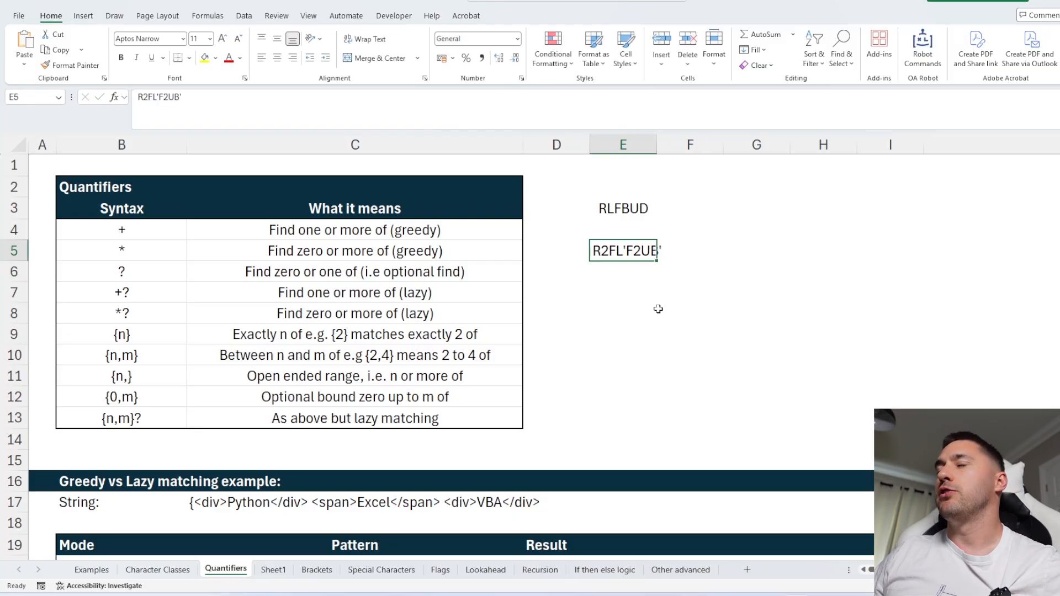
Enter the pattern [RFBULD]['2]? in cell E7.
click(621, 285)
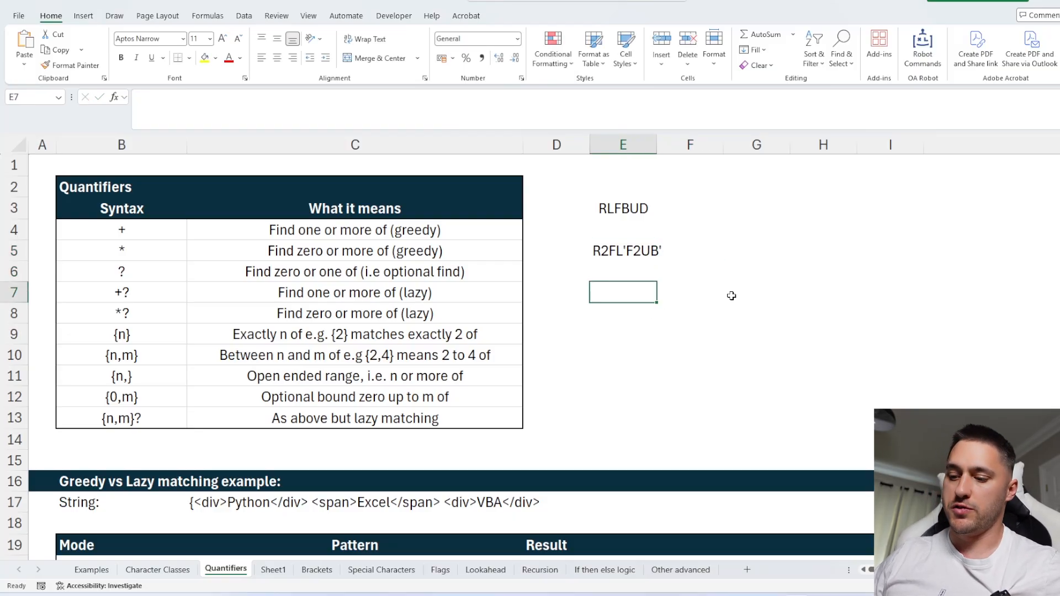
text([)
key(BackSpace)
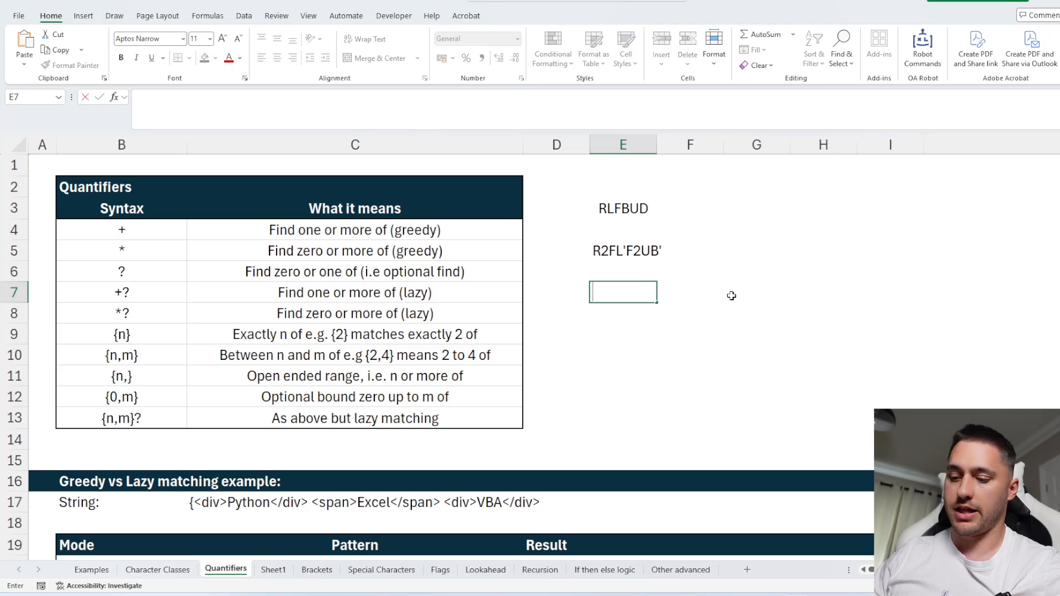
text([)
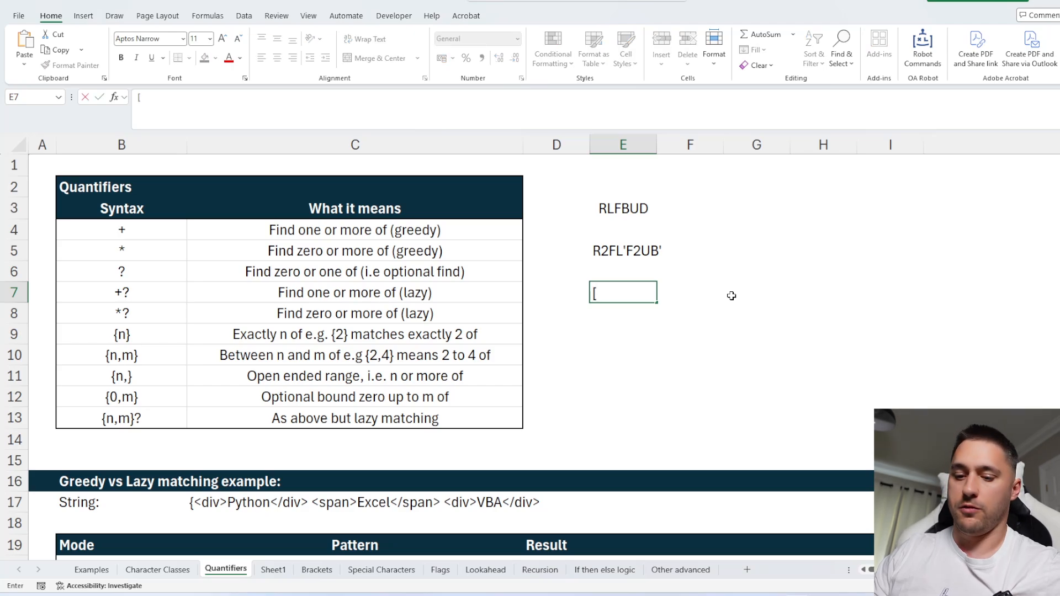
text(RFB)
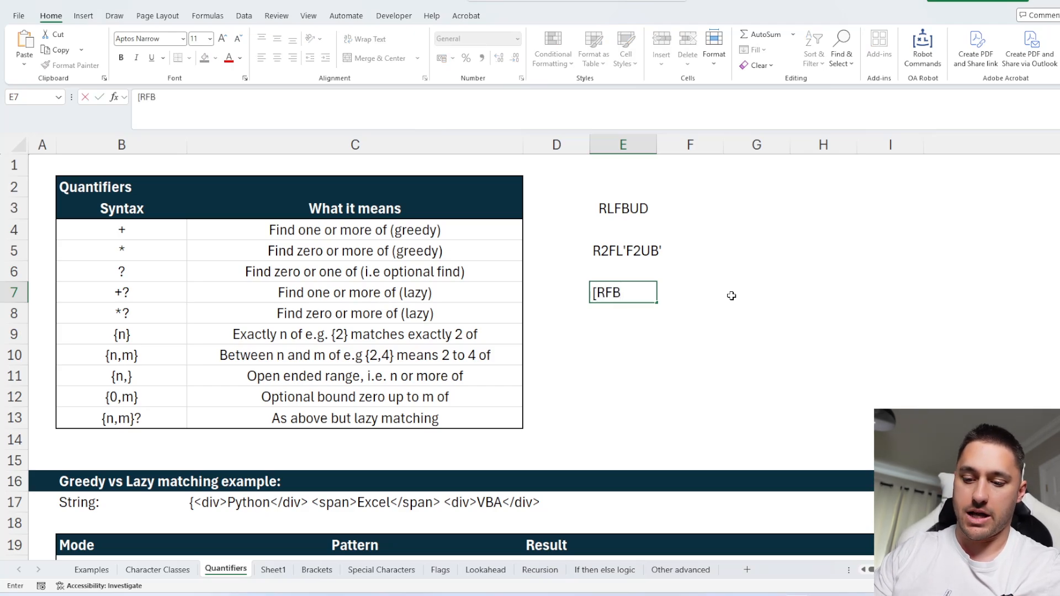
text(ULD)
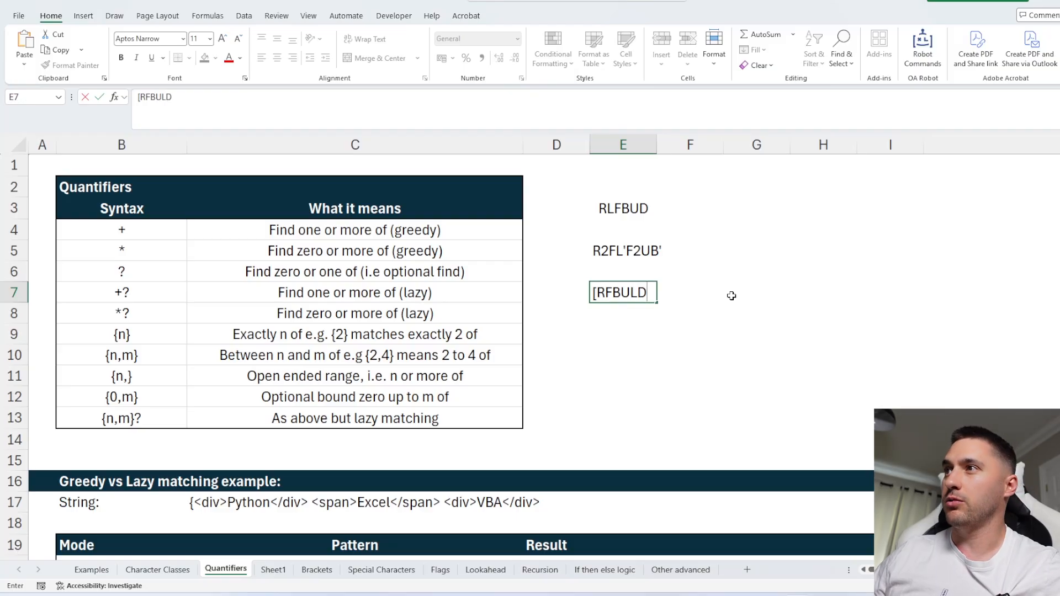
text(})
key(BackSpace)
text(])
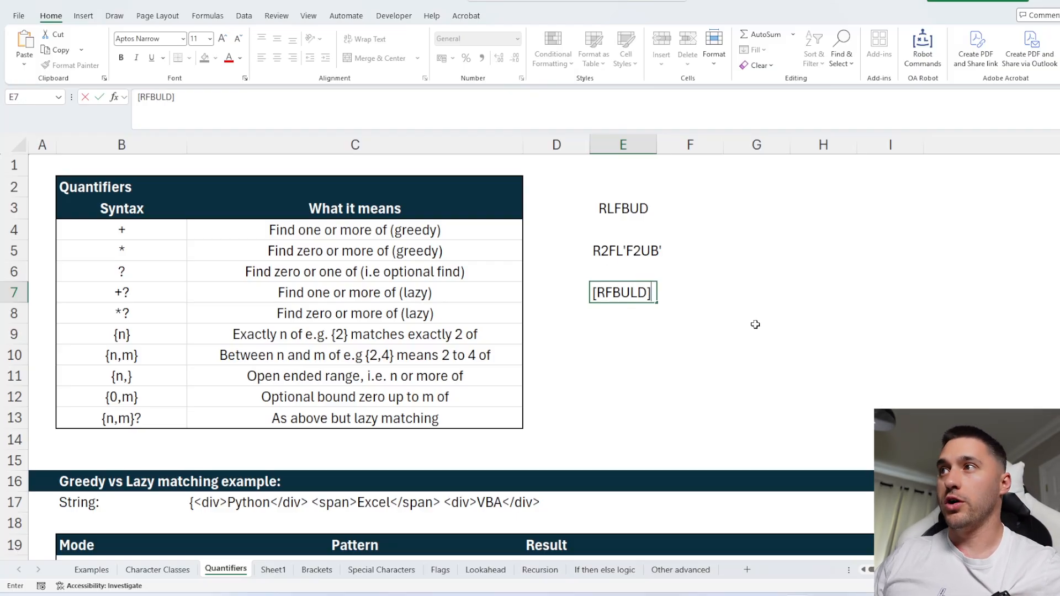
text([)
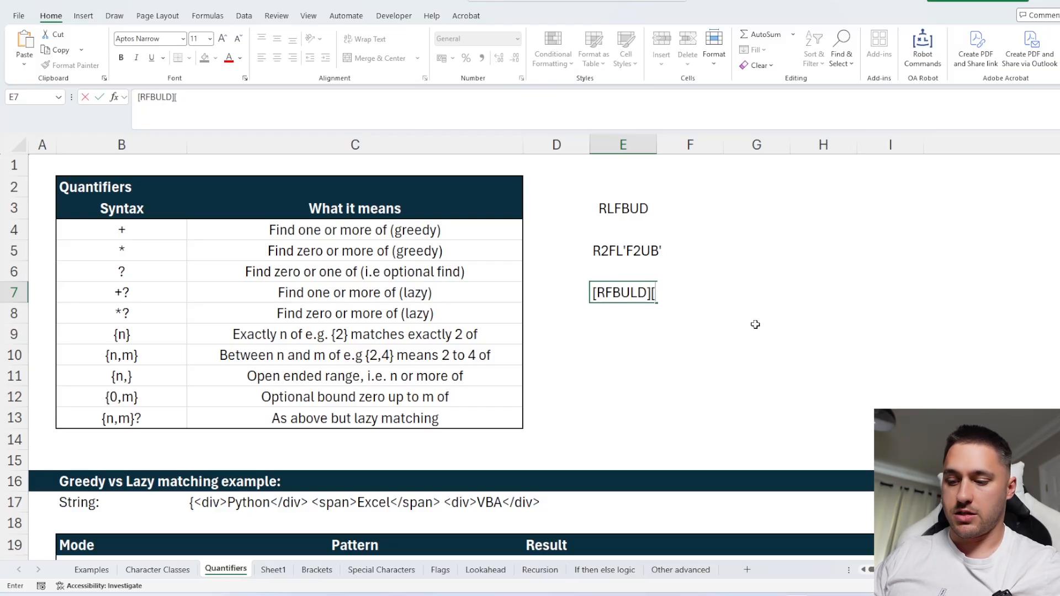
text('2)
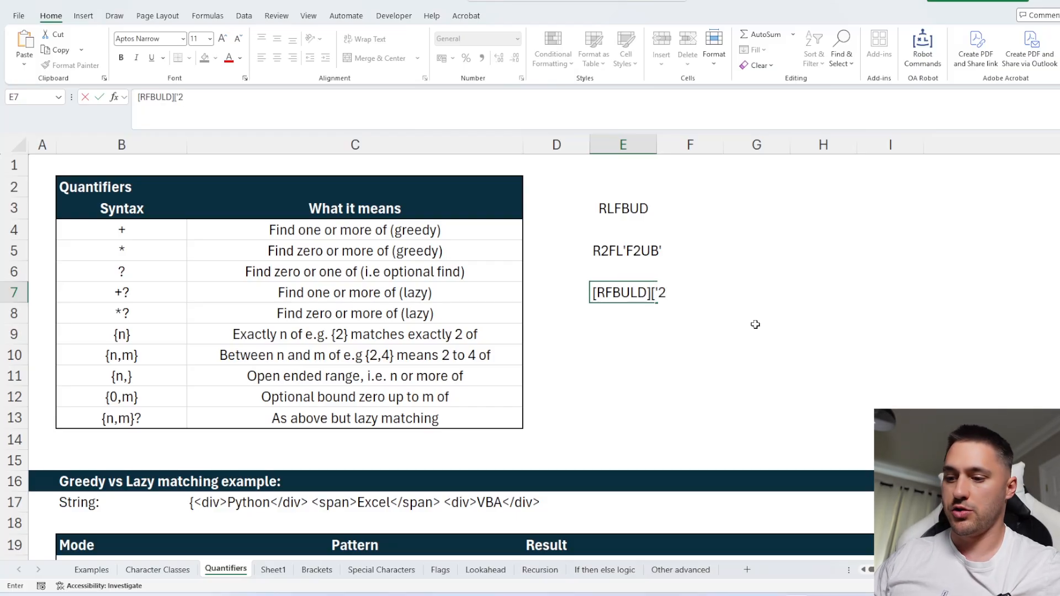
text(]?)
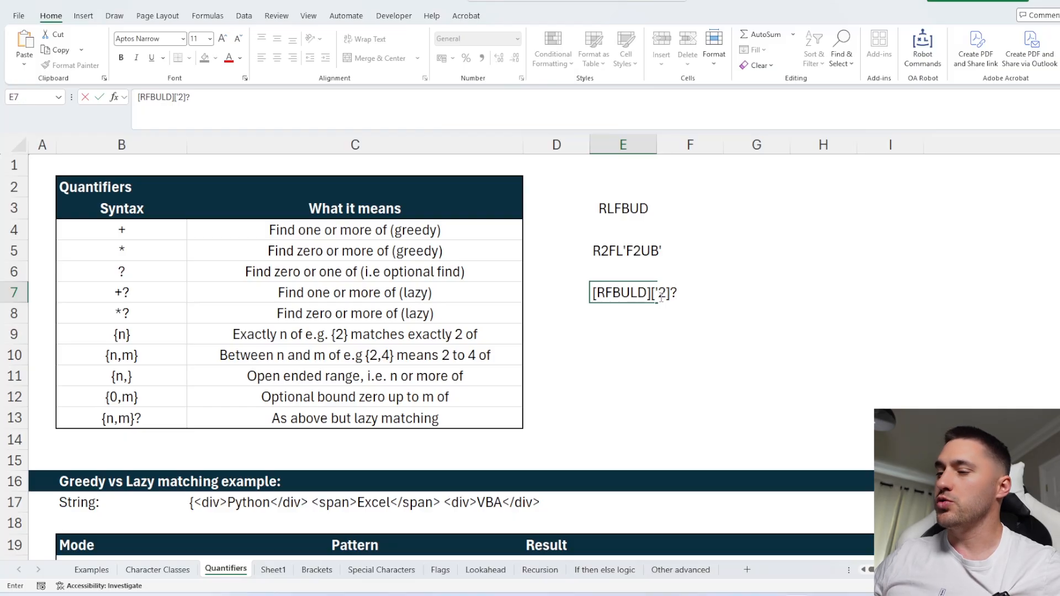
In E9, use REGEXEXTRACT on E5 with the E7 pattern and return mode 1 to spill all matches, then check them.
click(620, 329)
text(=reg)
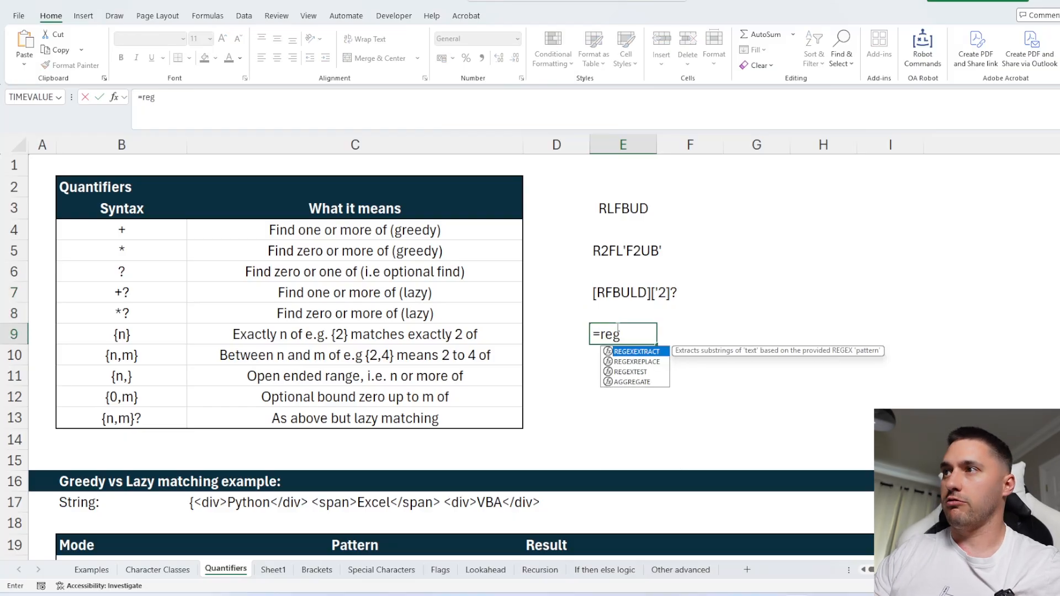
key(Tab)
click(624, 253)
text(,)
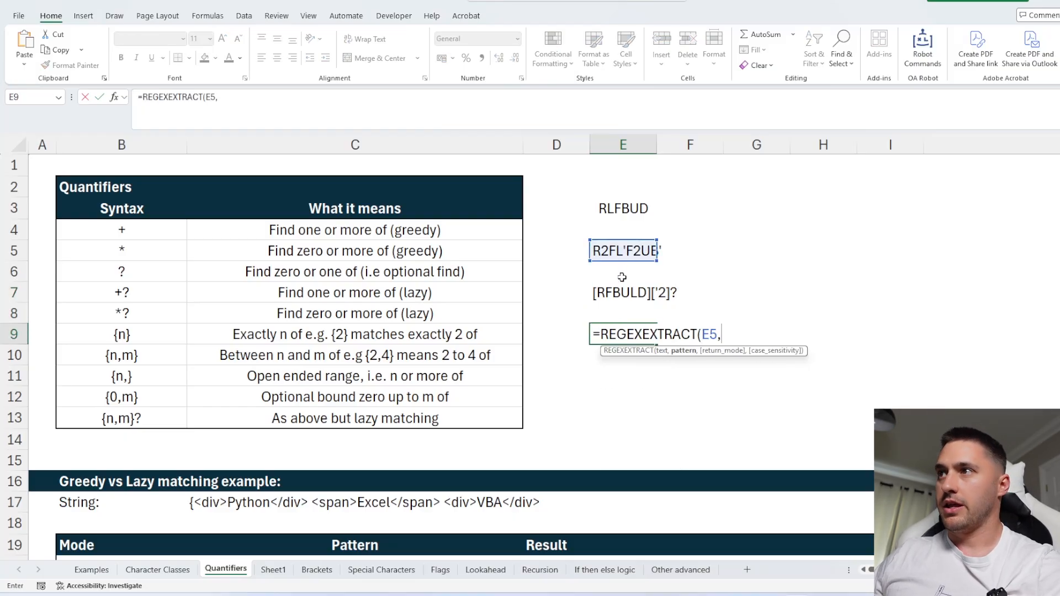
click(619, 293)
text(,1)
key(Return)
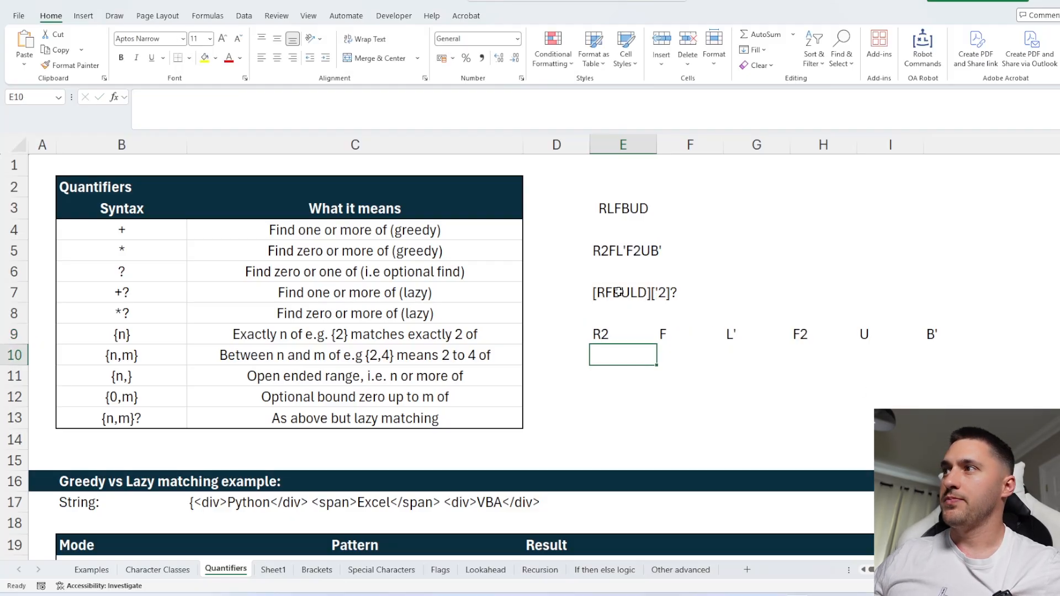
click(618, 336)
click(690, 337)
click(741, 333)
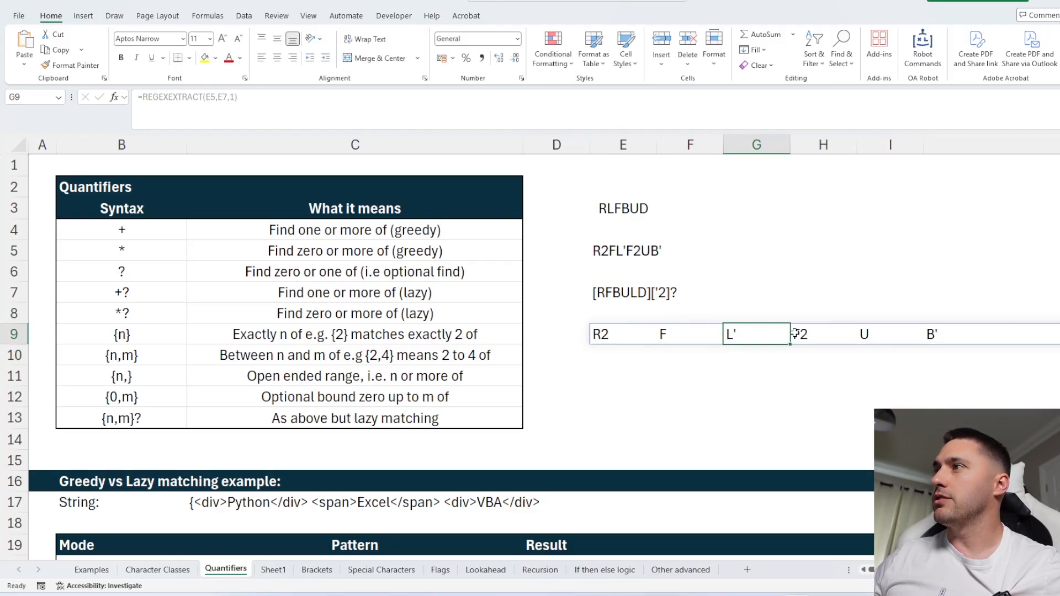
Inspect the spilled matches in row 9 and the sample string in E5.
click(795, 333)
click(885, 335)
click(935, 334)
click(629, 340)
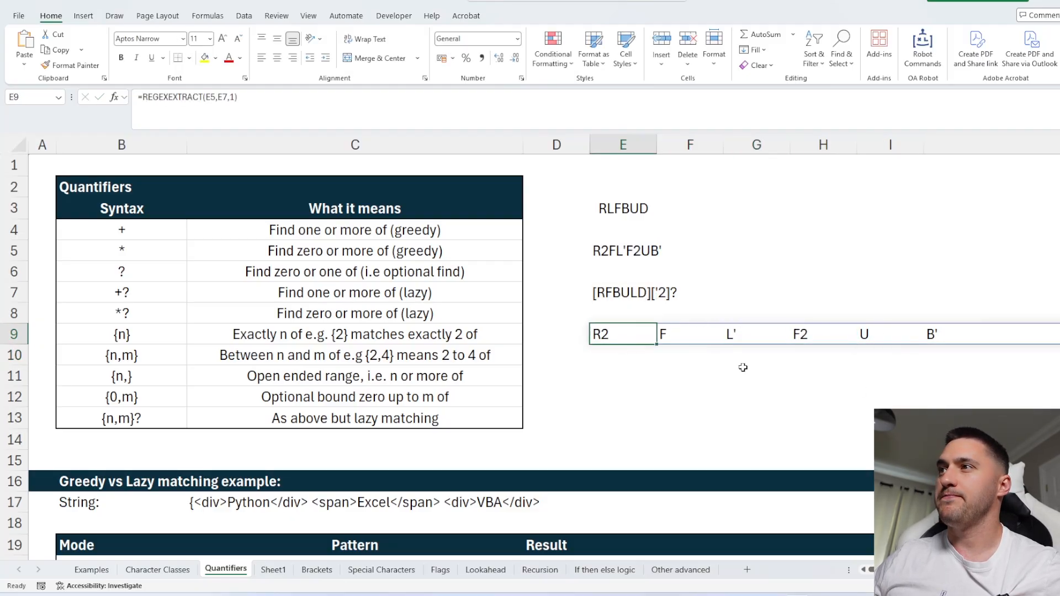
click(631, 257)
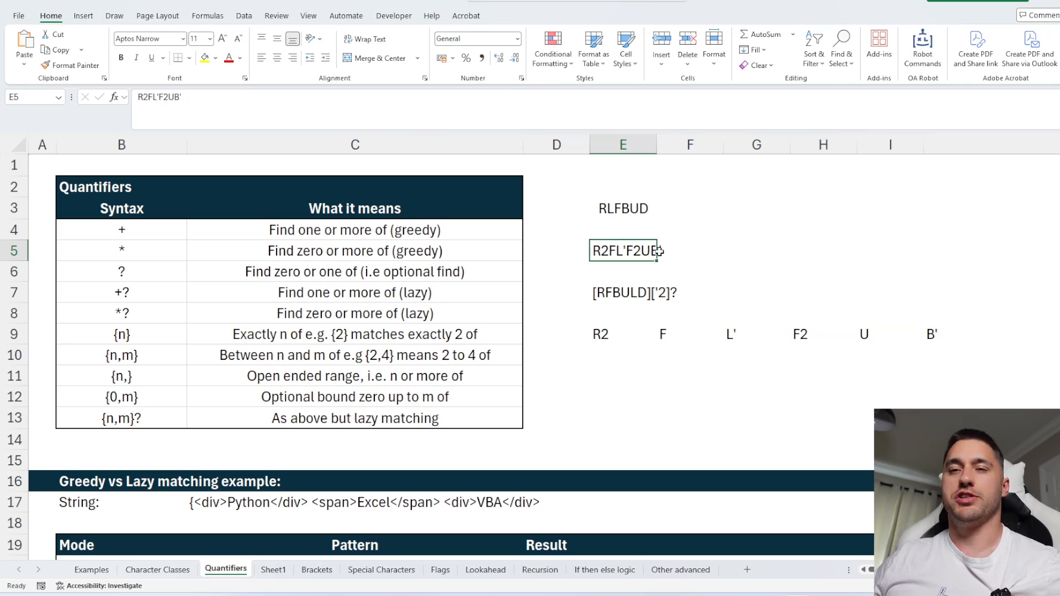
In J2, split E5 with TEXTSPLIT using the letters in I2:I7 as column delimiters.
click(740, 248)
click(632, 254)
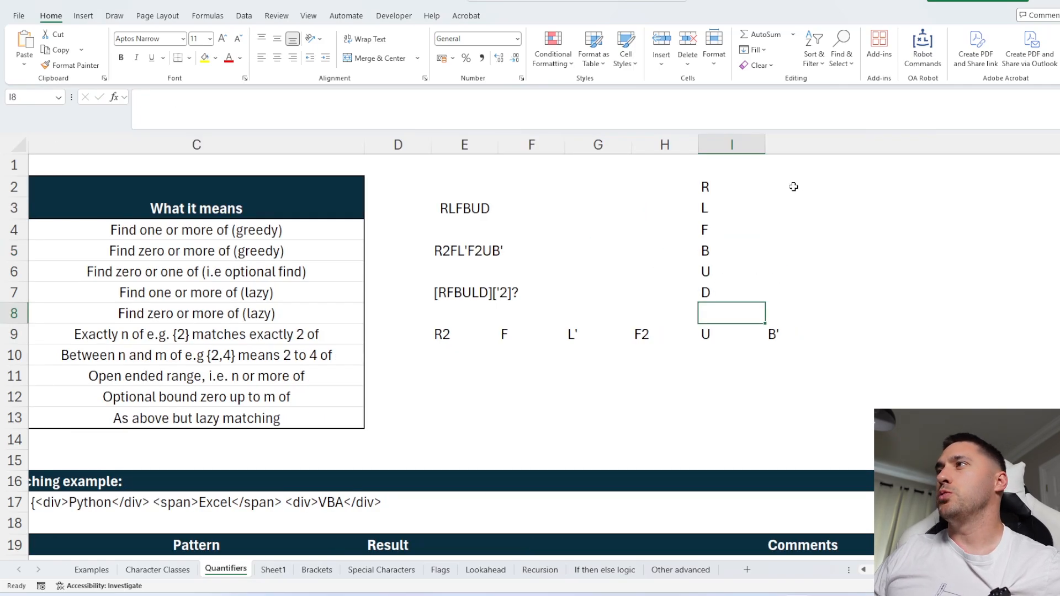
click(803, 186)
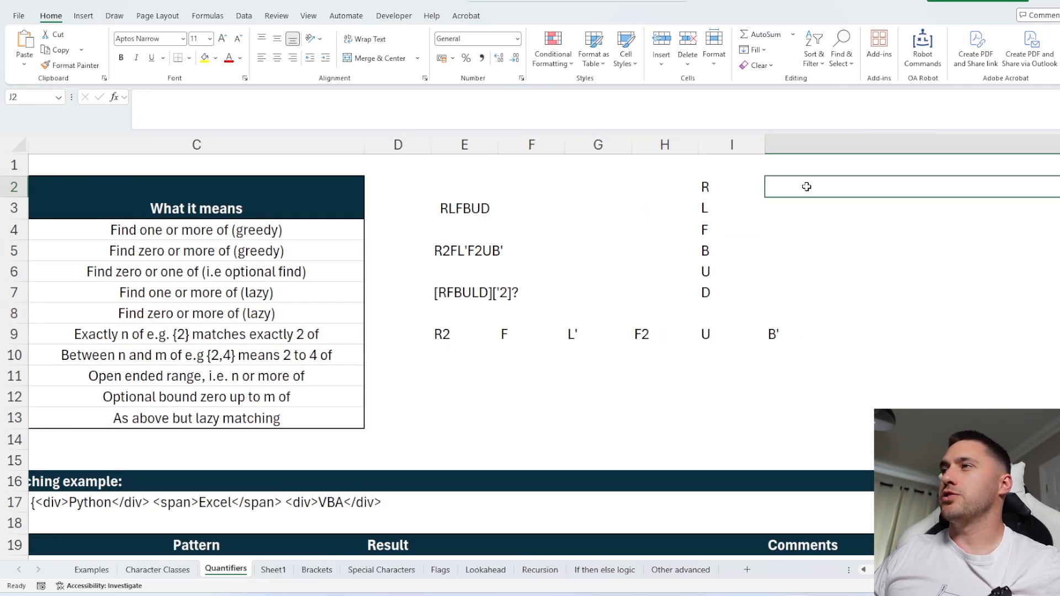
text(=texts)
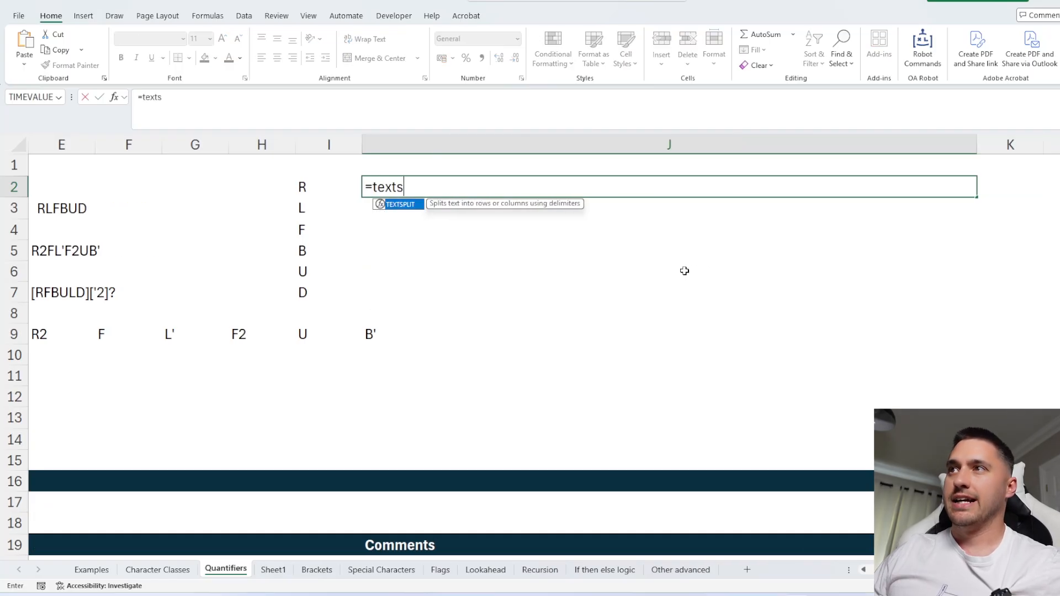
key(Tab)
click(72, 250)
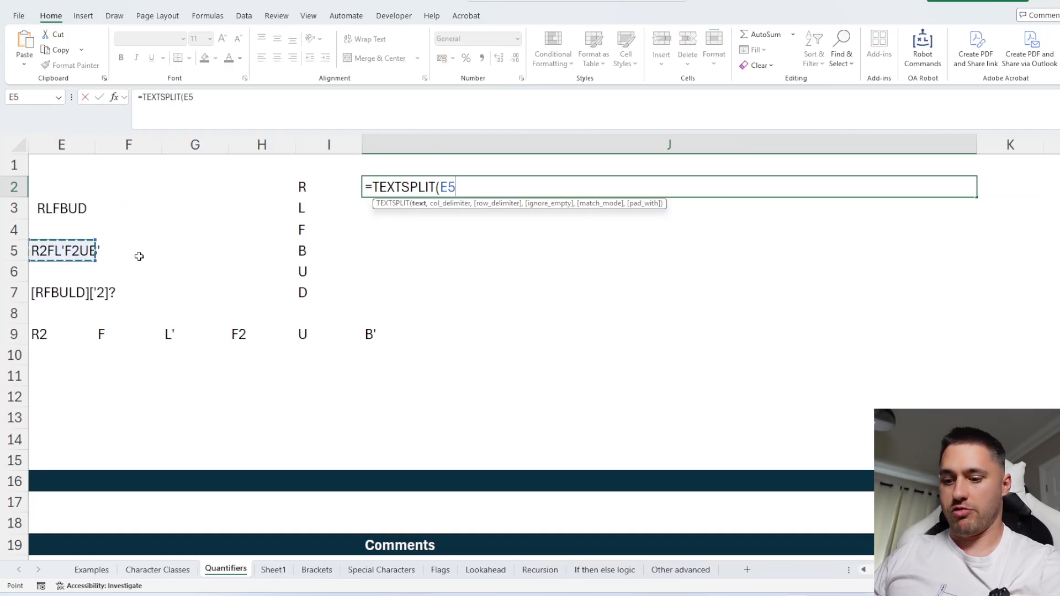
text(,)
drag(308, 190, 308, 300)
key(Return)
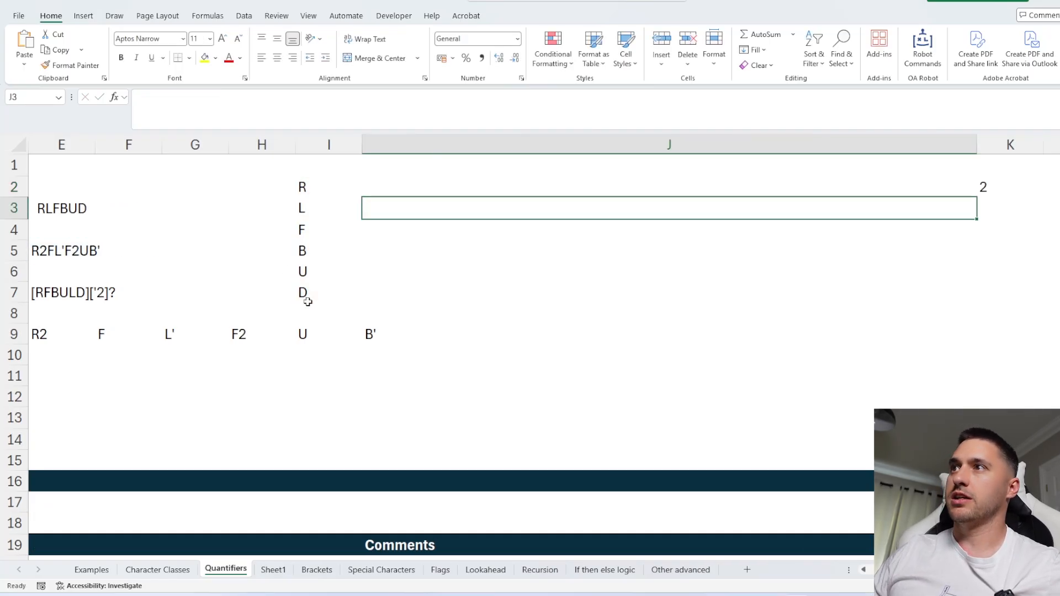
Examine the TEXTSPLIT results across row 2 and the REGEXEXTRACT formula in E9.
click(920, 171)
scroll(872, 229, right, 2)
scroll(871, 229, right, 3)
scroll(682, 211, left, 2)
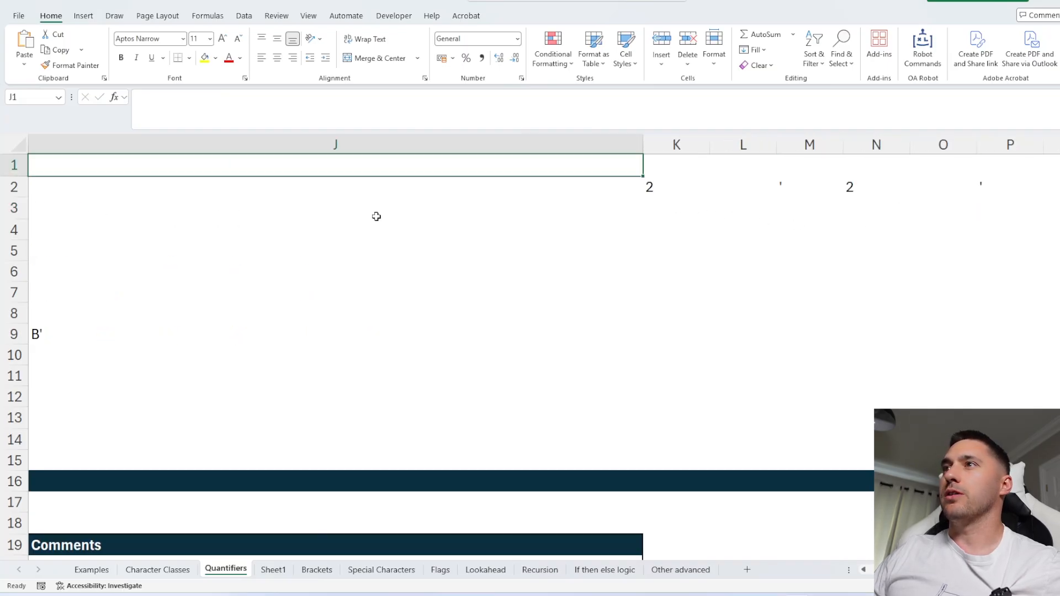
click(542, 187)
scroll(505, 305, left, 6)
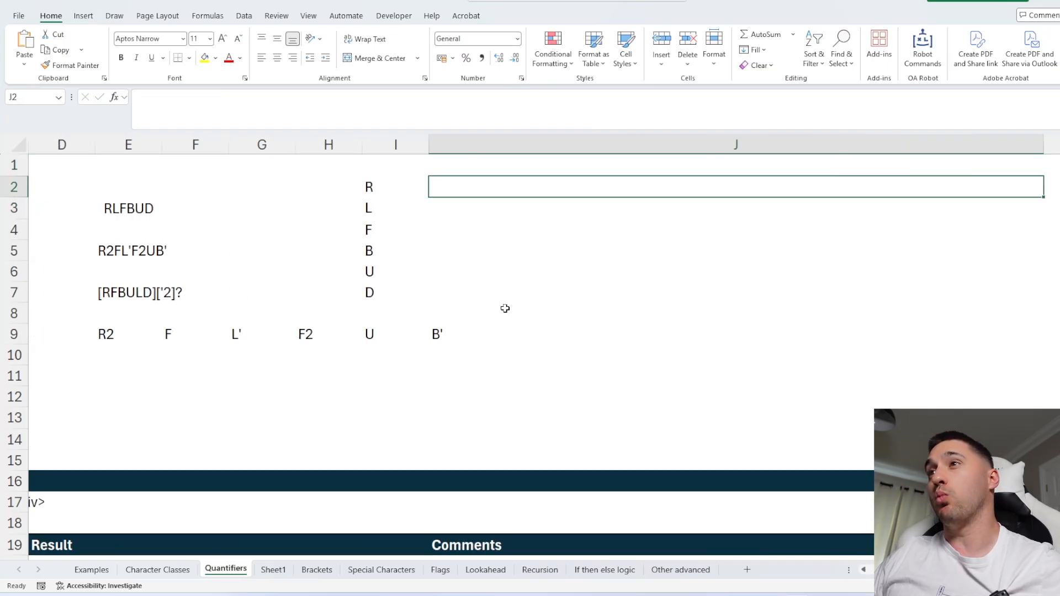
click(641, 254)
scroll(776, 326, right, 1)
click(580, 331)
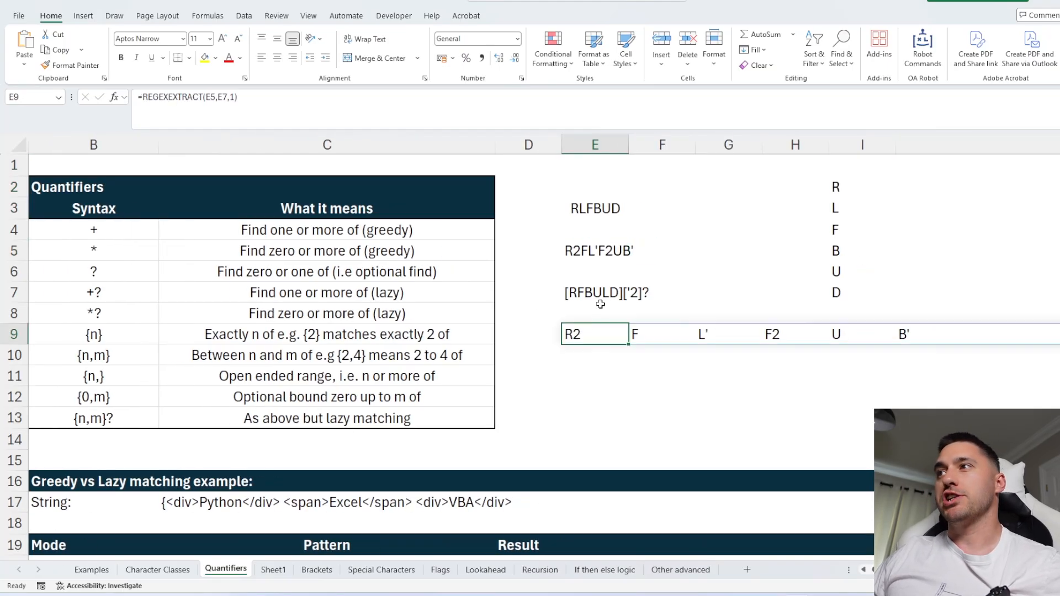
Clear the example cells E2:I9 next to the quantifier table.
click(607, 289)
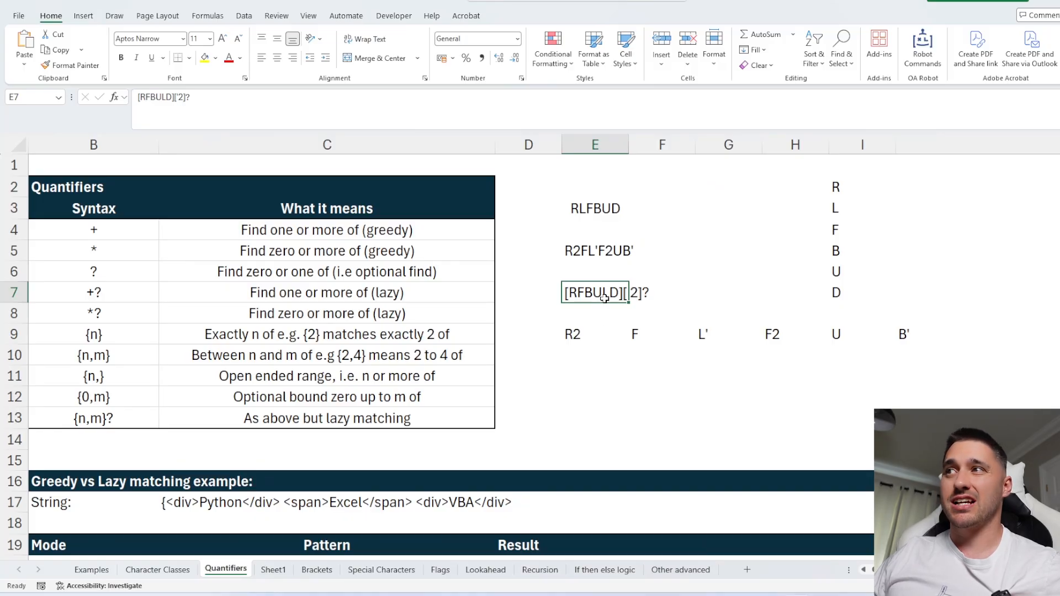
drag(623, 187, 921, 367)
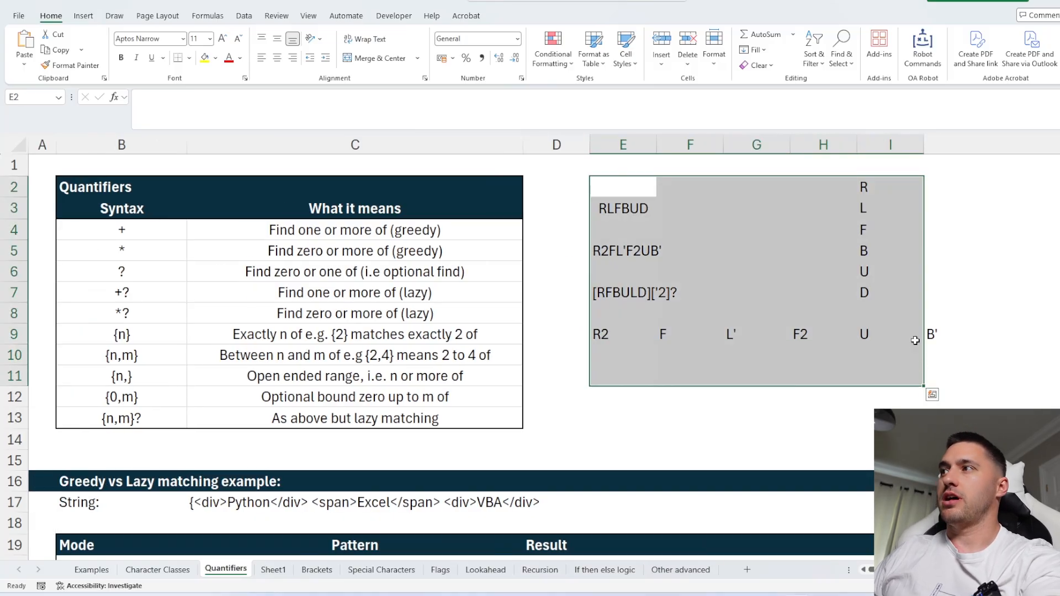
key(Delete)
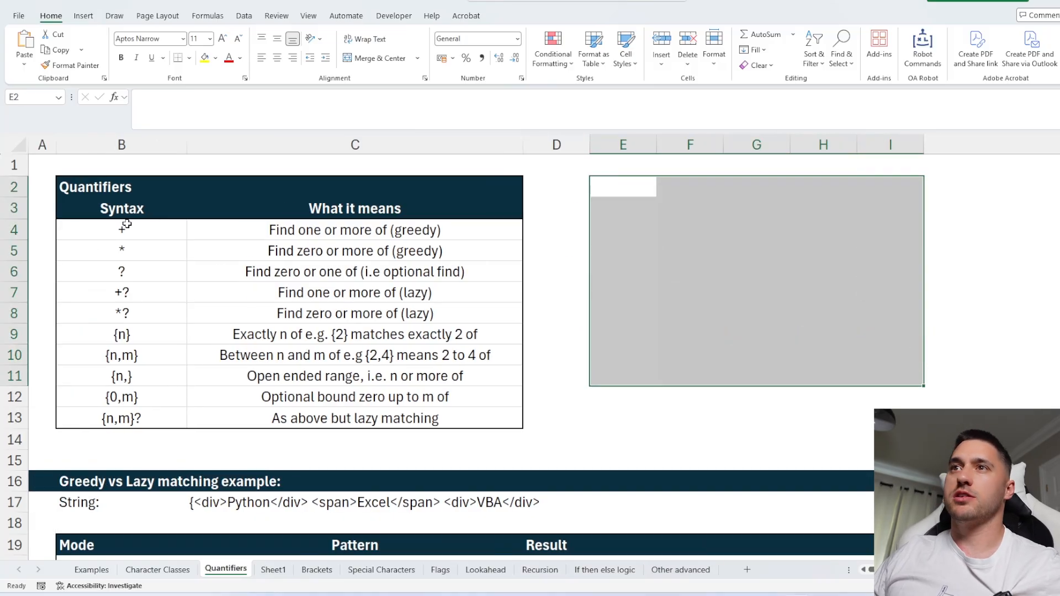
Step through the +, * and ? entries in the quantifier syntax table.
click(128, 226)
click(118, 249)
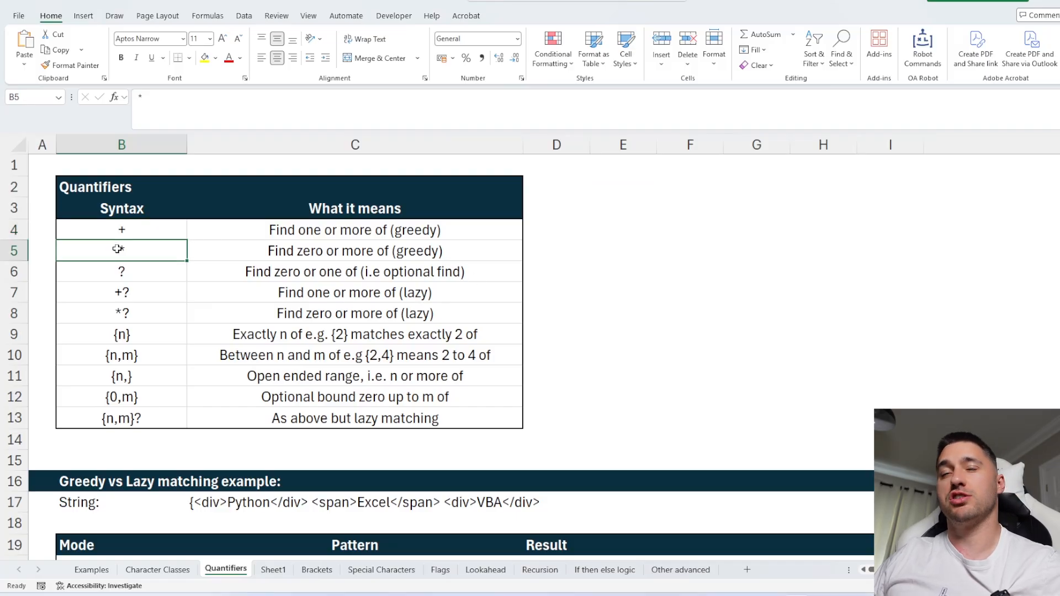
click(132, 269)
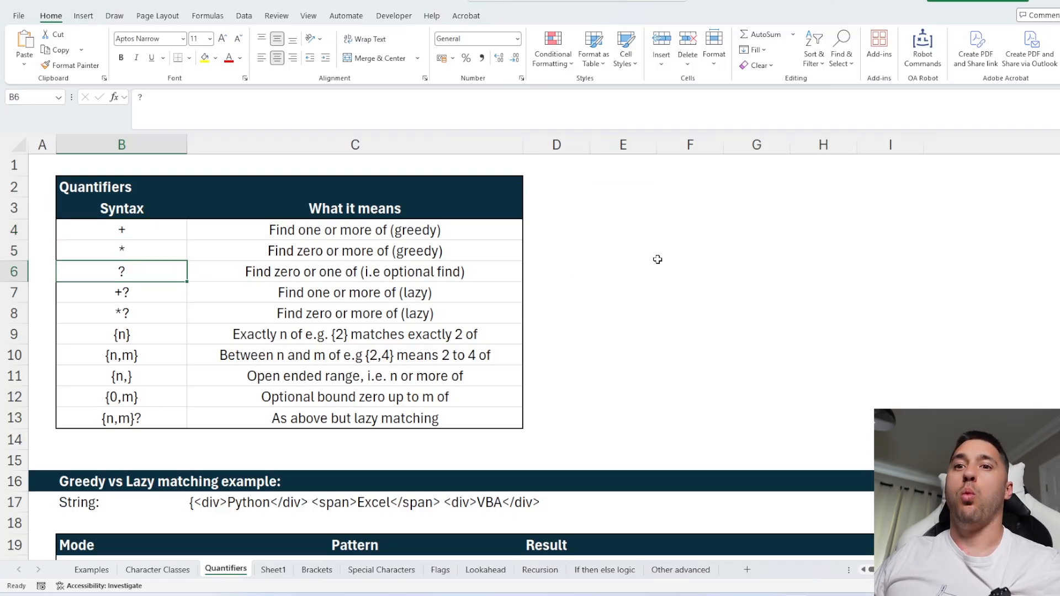
Try filling the lazy quantifier rows 7 and 8 with yellow, then undo the fill.
drag(64, 297, 389, 312)
click(205, 58)
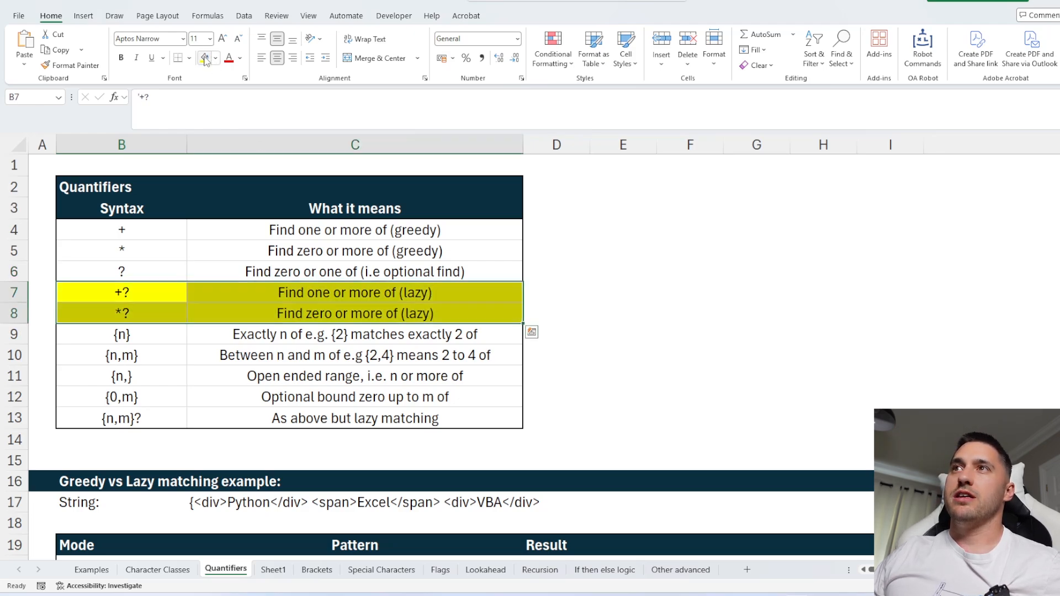
key(ctrl+z)
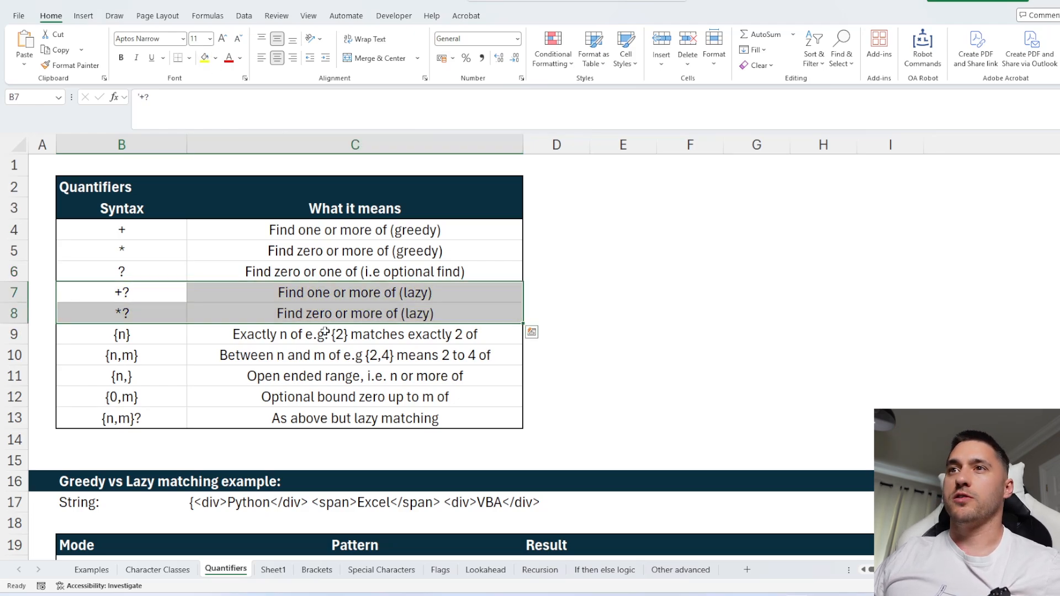
drag(136, 337, 397, 378)
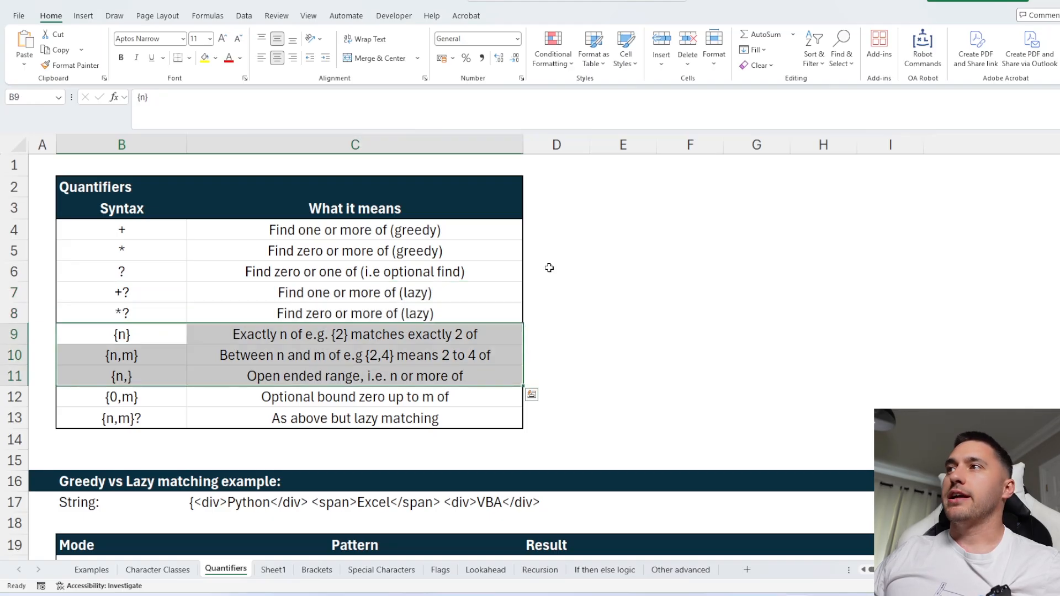
click(620, 214)
text({)
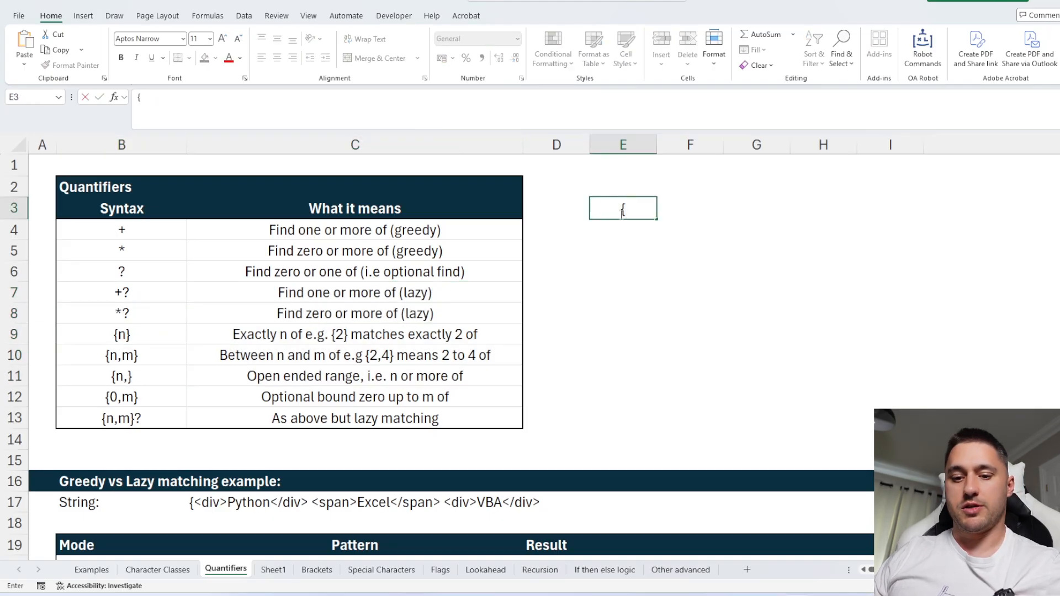
text(4})
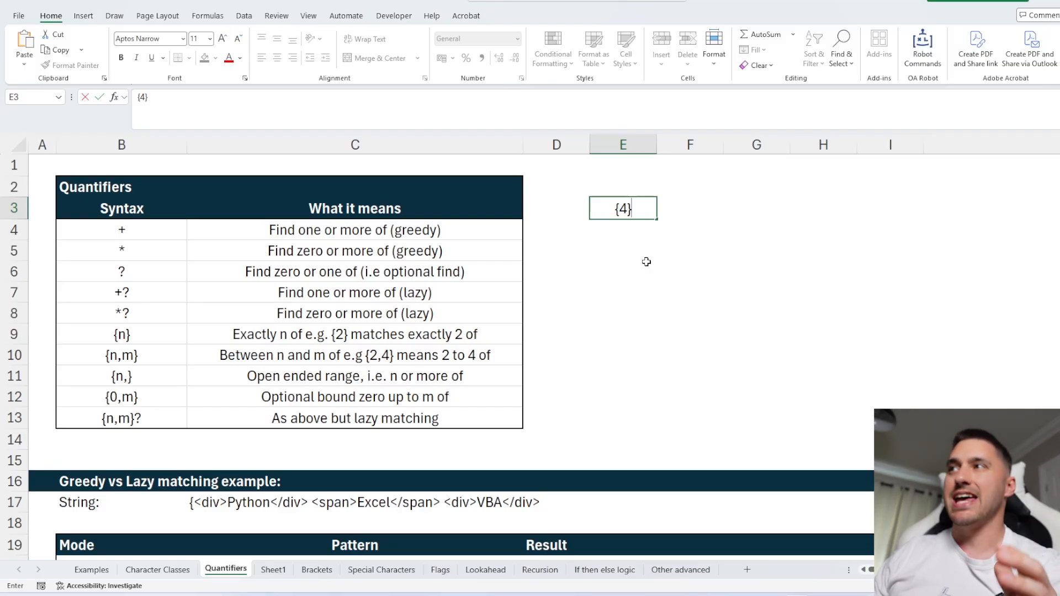
key(BackSpace)
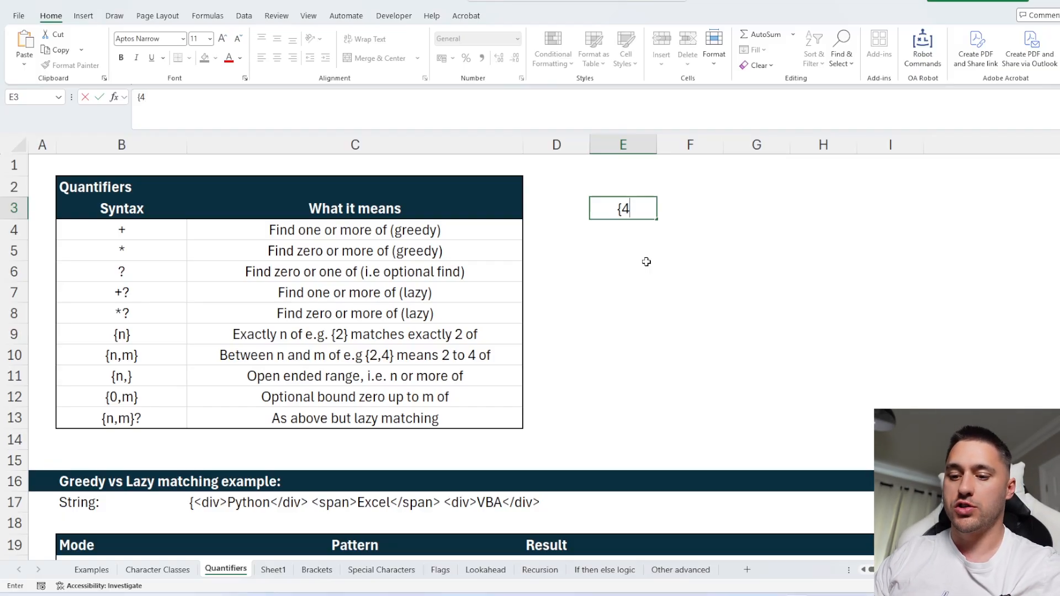
text(-10)
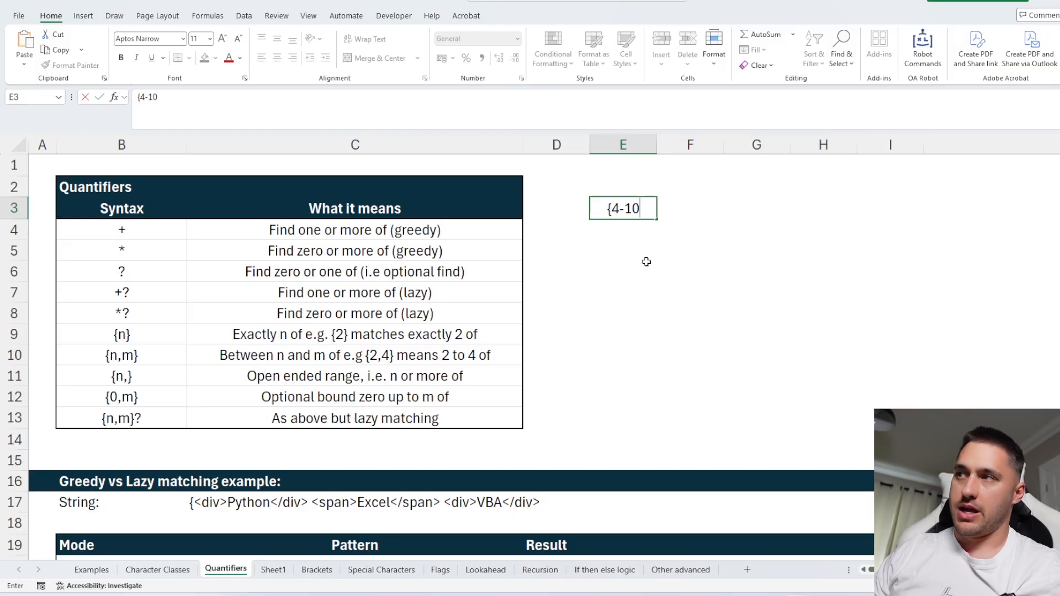
text(})
key(Escape)
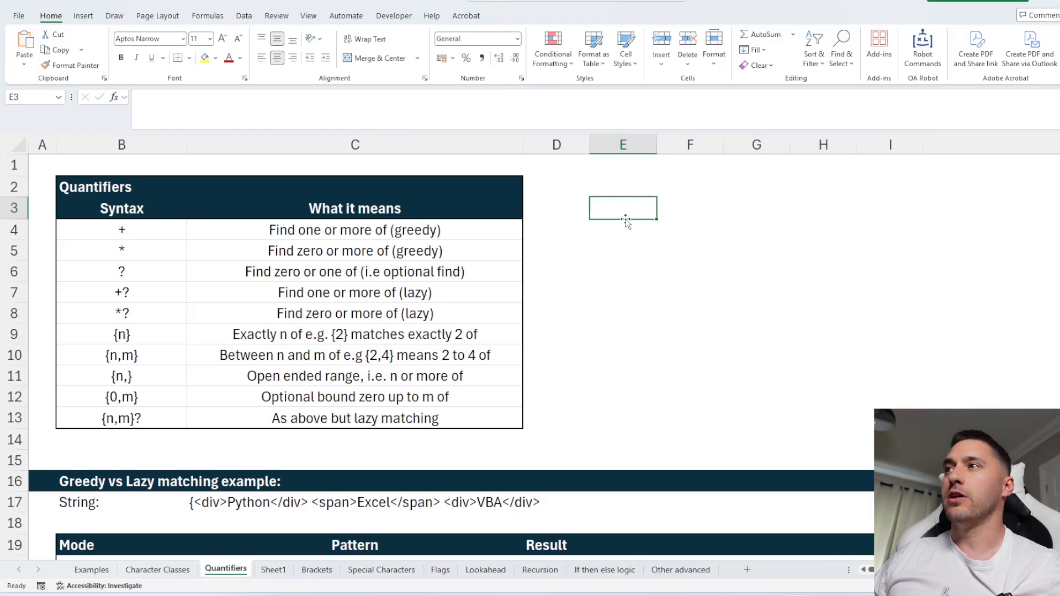
Switch to regex101 and enter the test string baaa baaaaaaaa baaaaaaaaaaaaaaaaaaaaa ba baaaaaaaaaa baaa.
key(alt+Tab)
click(400, 234)
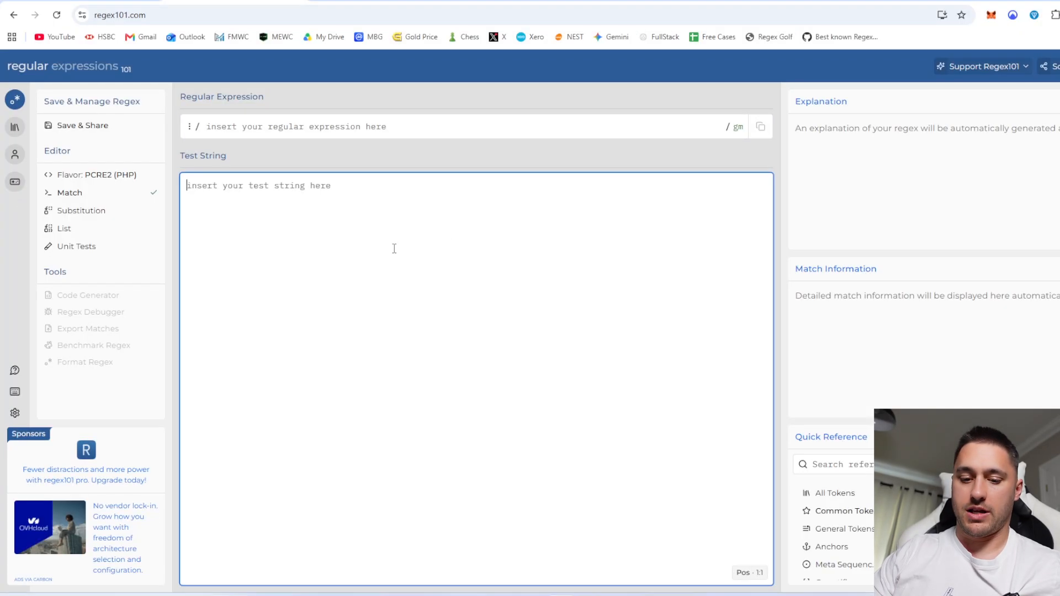
text(baaa baaaaaaaa baaaaaaaaaaaaaaaaaaaaa ba baaaaaaaa)
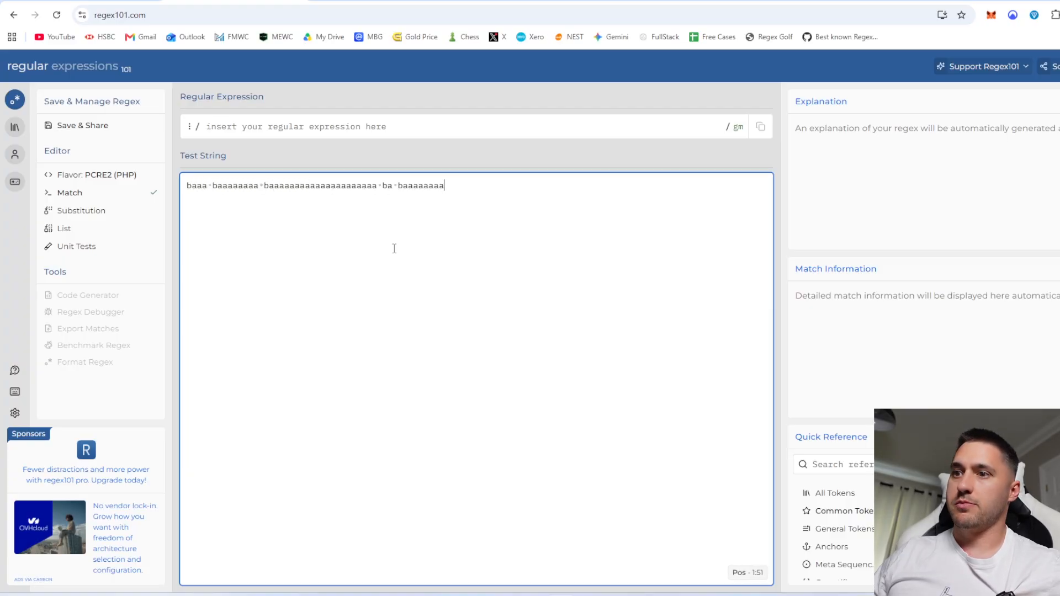
text(aa baaa)
Enter the regular expression ba{2}, then change it to ba{2-5}.
click(367, 129)
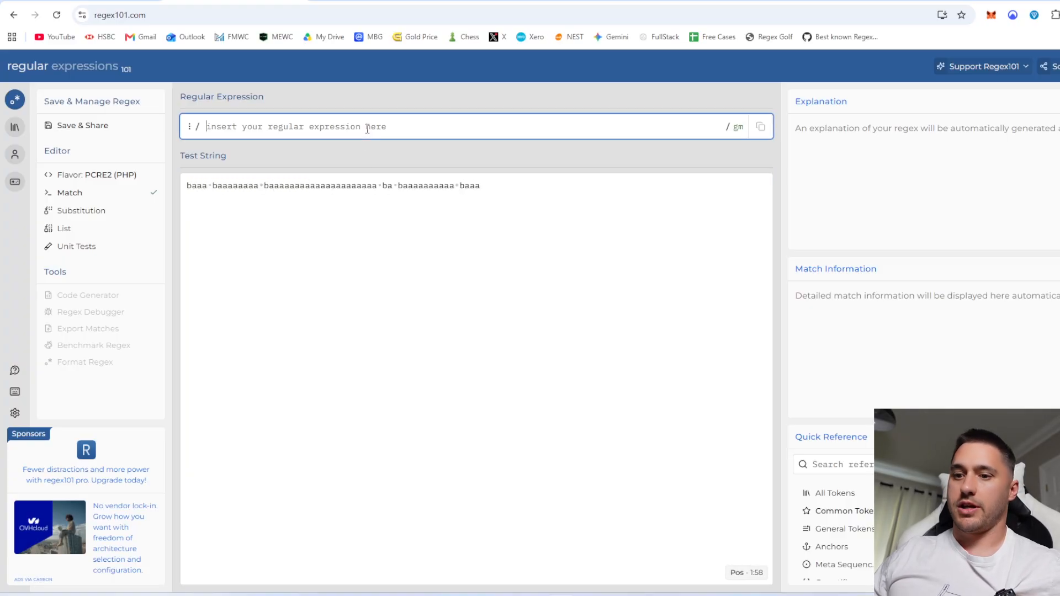
text(ba{2{)
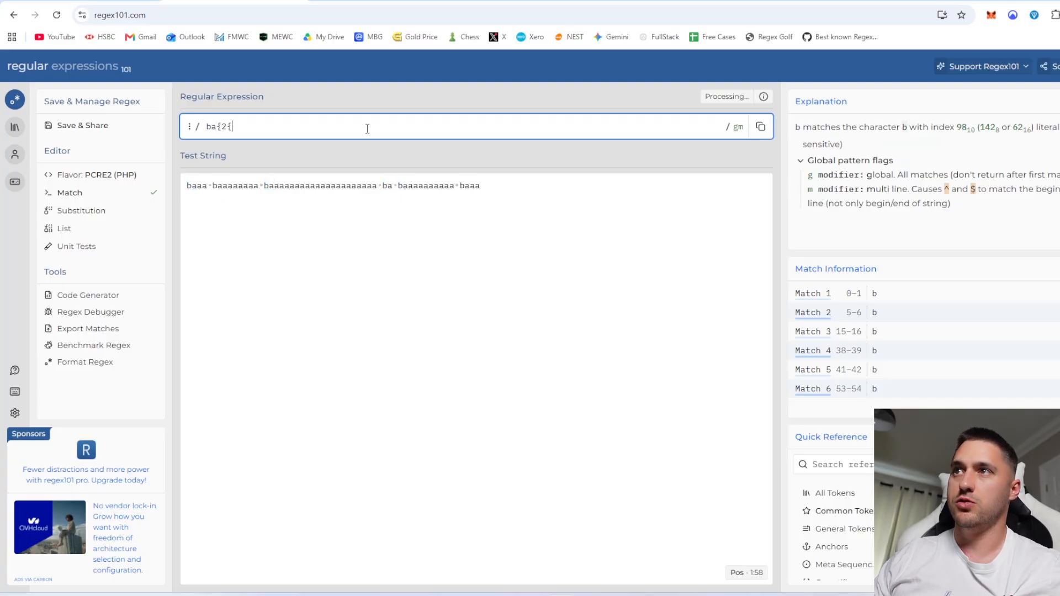
key(BackSpace)
text(})
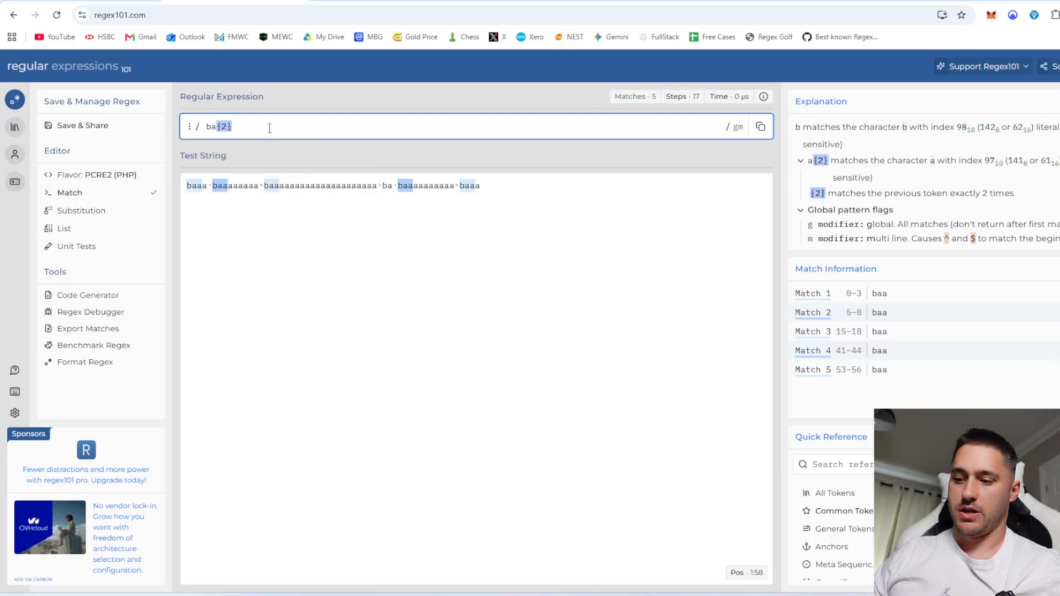
key(BackSpace)
text(-5)
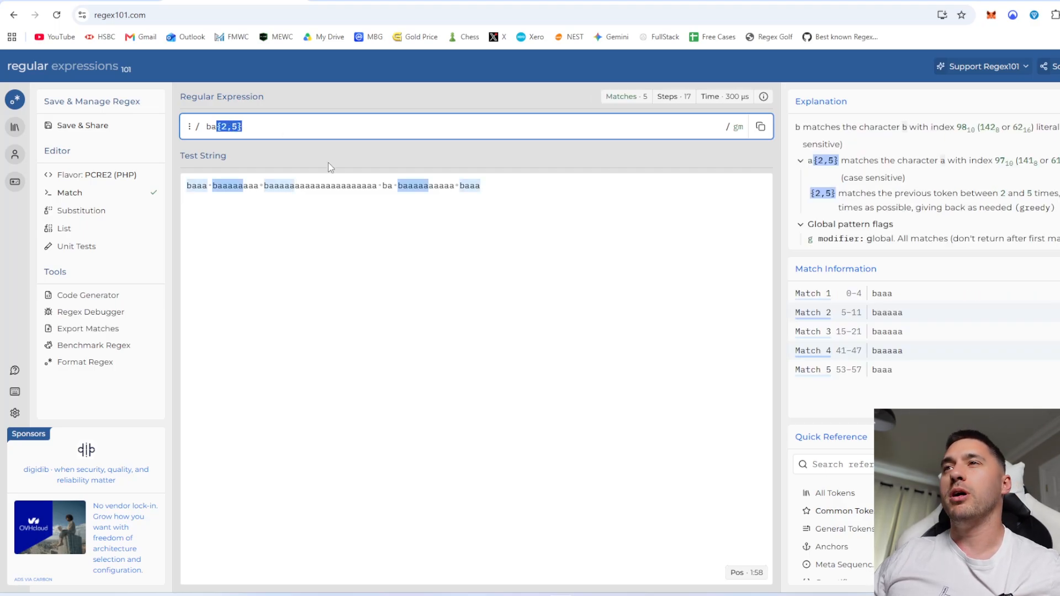
key(alt+Tab)
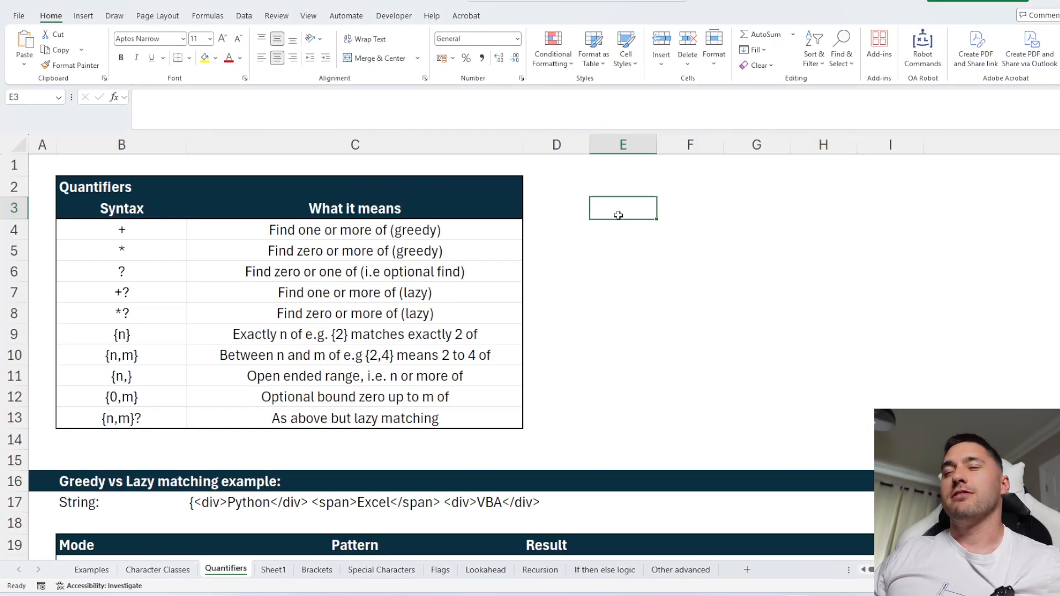
text([)
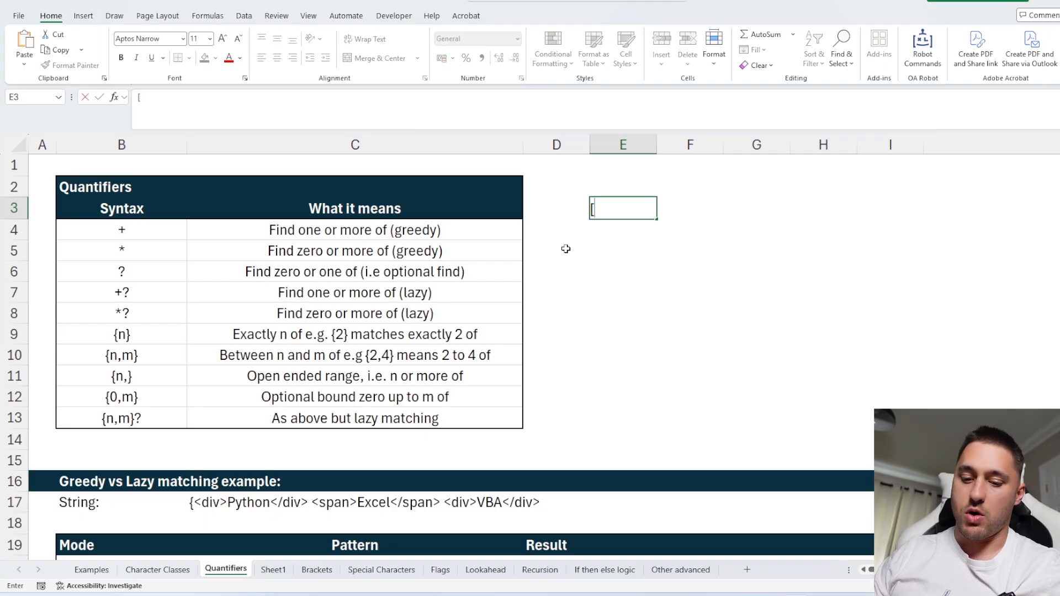
key(BackSpace)
key(BackSpace)
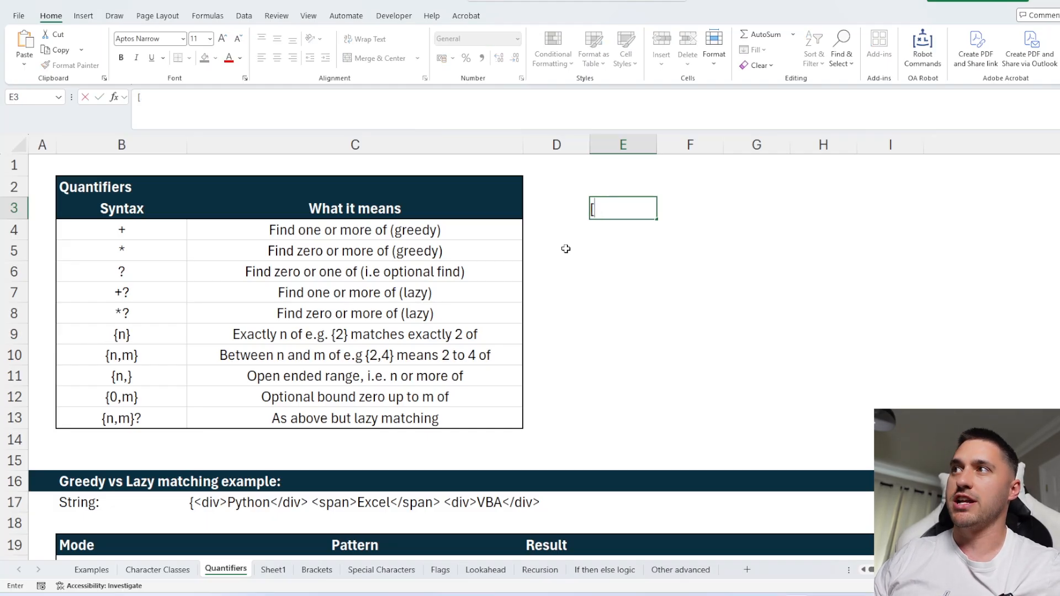
key(BackSpace)
text({)
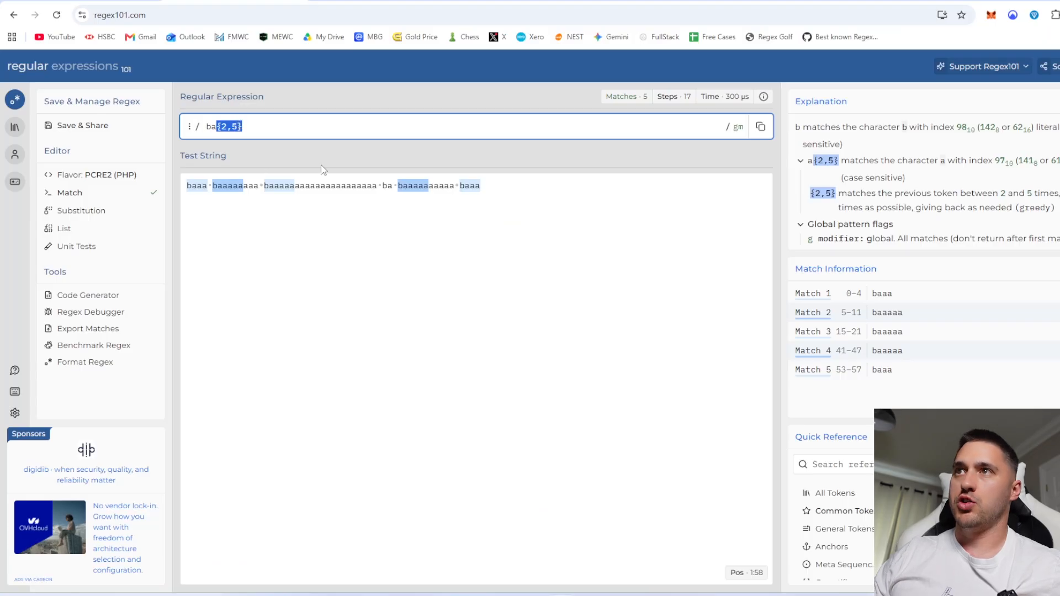
key(BackSpace)
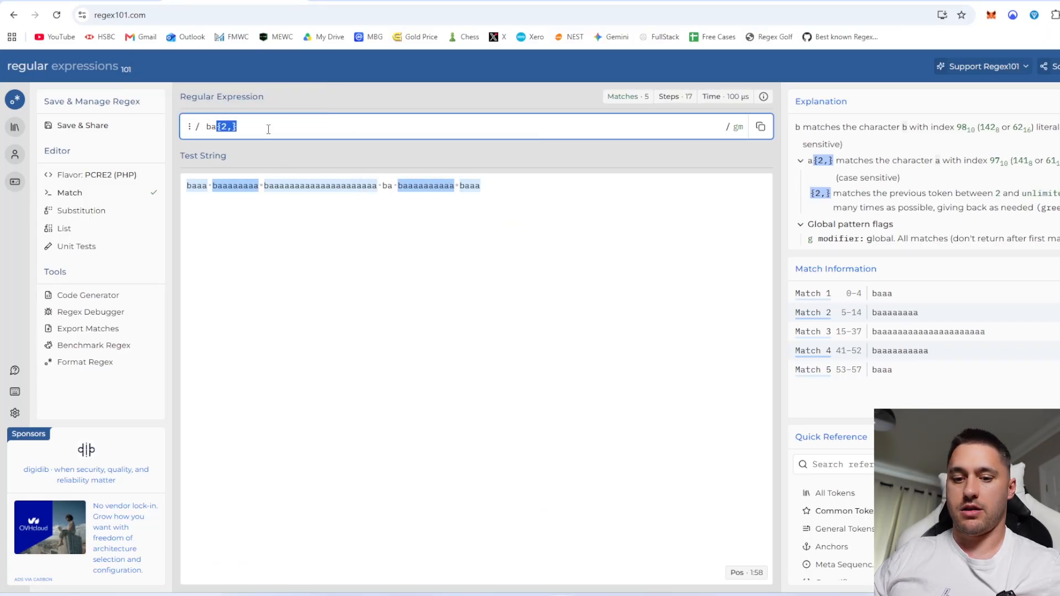
Change the regular expression to ba{6,}.
key(BackSpace)
text(5)
key(BackSpace)
text(6)
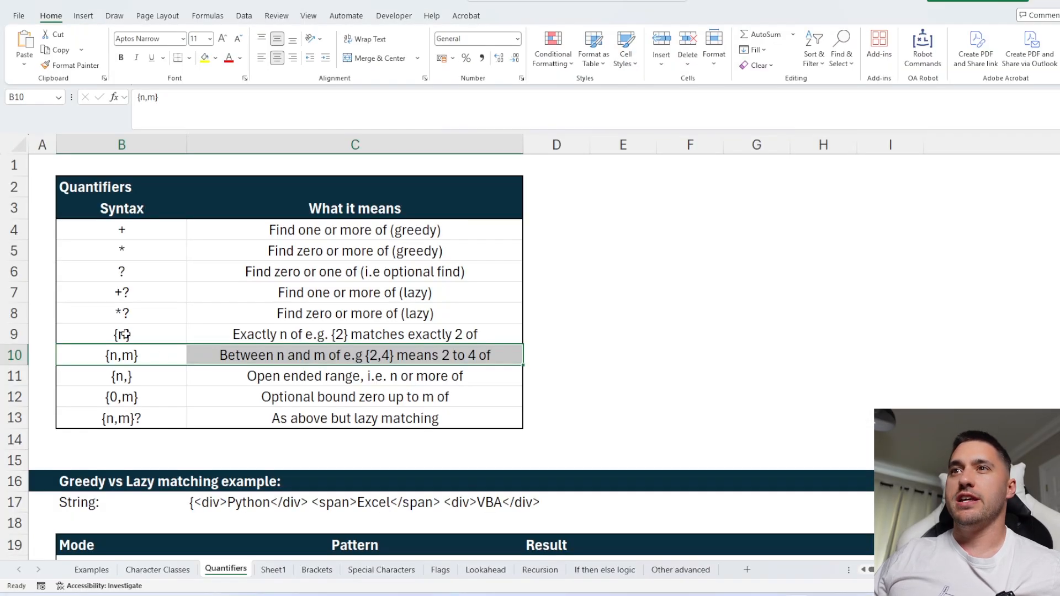
Back in Excel, select the {n} to {0,m} rows, the lazy rows and the {n,m}? row of the quantifier table.
drag(121, 334, 434, 396)
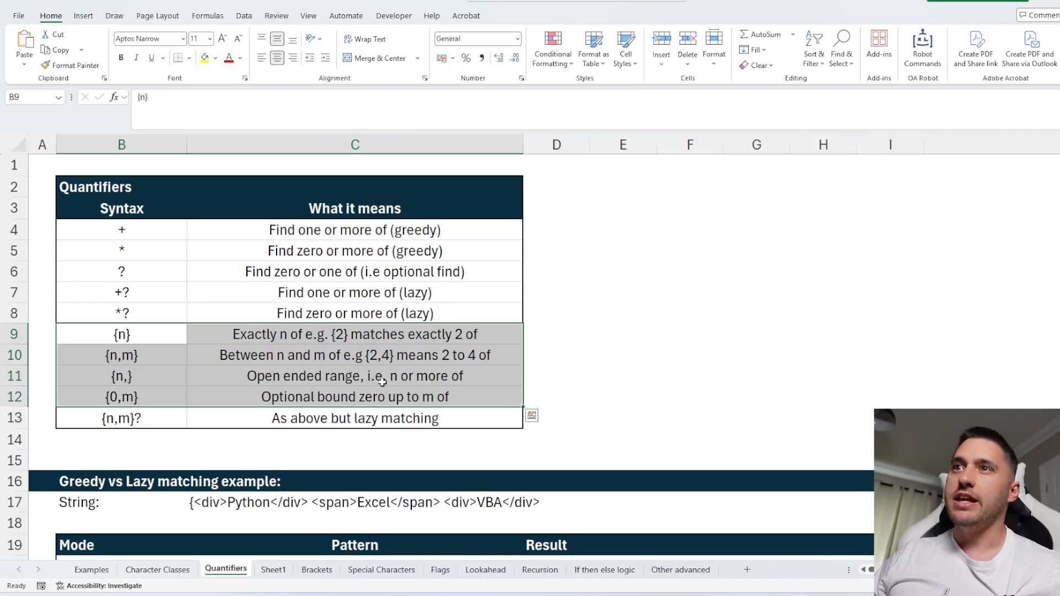
drag(124, 292, 404, 319)
drag(155, 418, 442, 418)
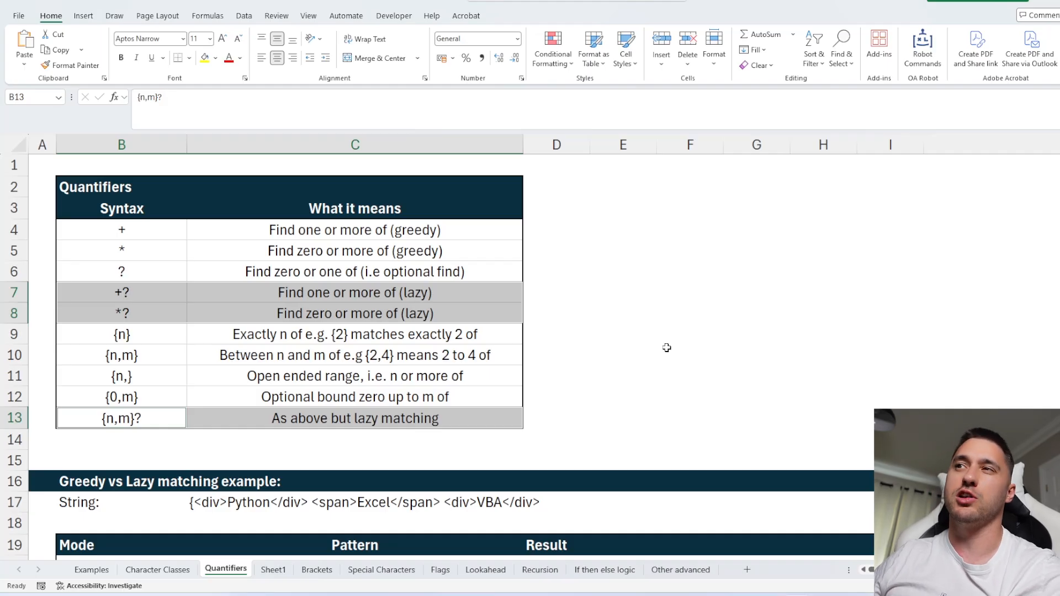
Review the greedy and lazy quantifier rows (+, *, +?, *?) of the quantifier table.
click(135, 292)
click(139, 312)
click(139, 234)
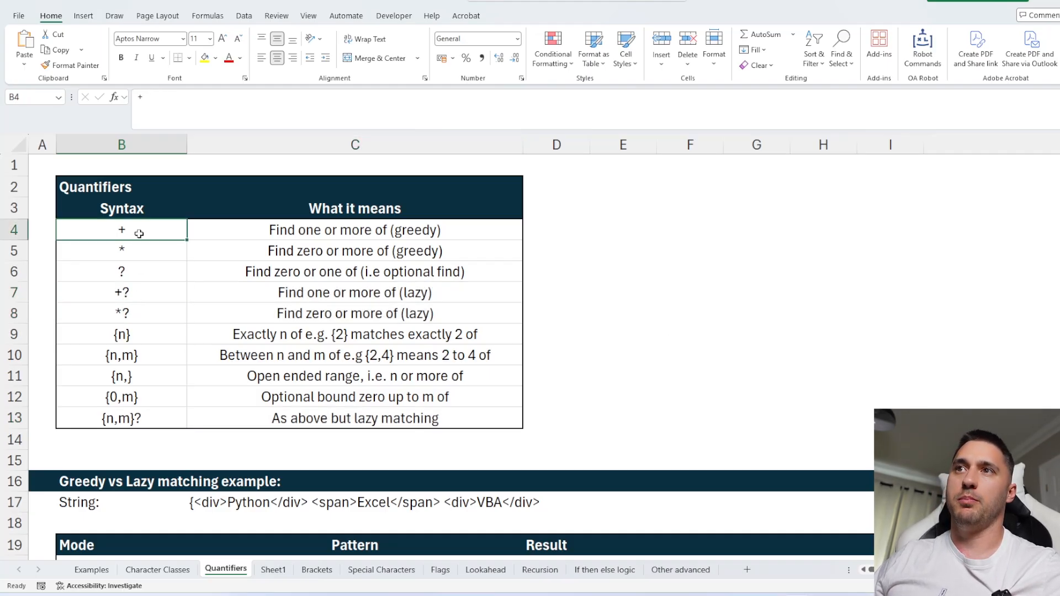
click(140, 250)
click(153, 308)
click(146, 289)
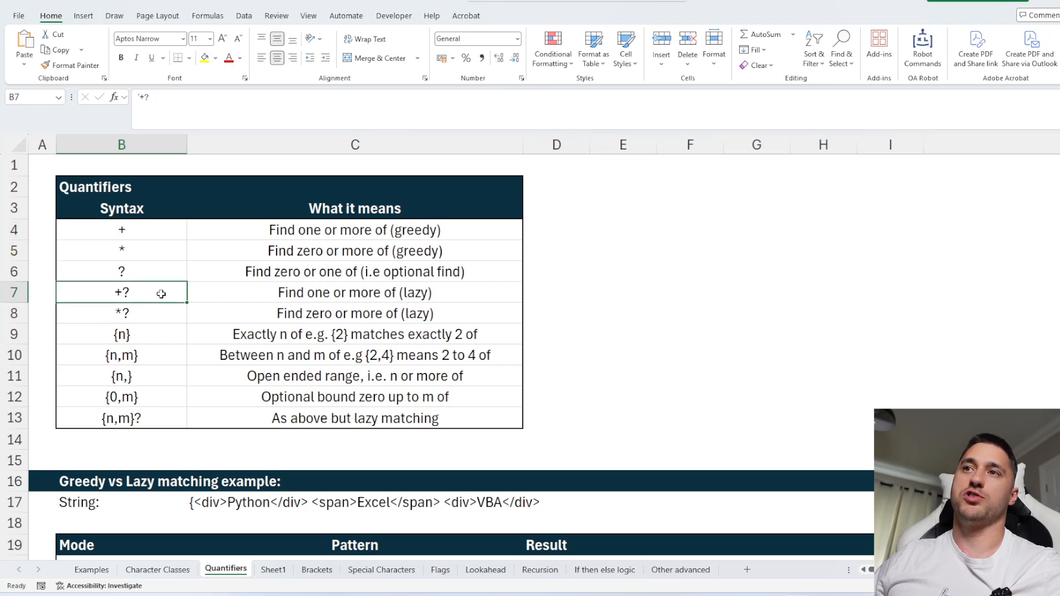
click(135, 316)
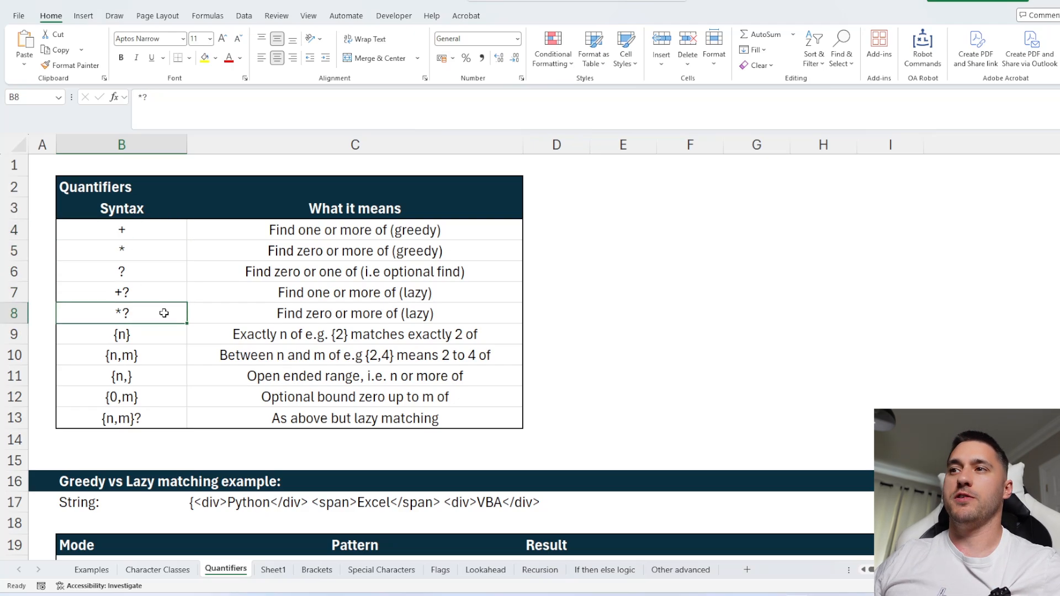
Examine the sample string in the greedy vs lazy matching example.
scroll(560, 293, down, 3)
click(690, 248)
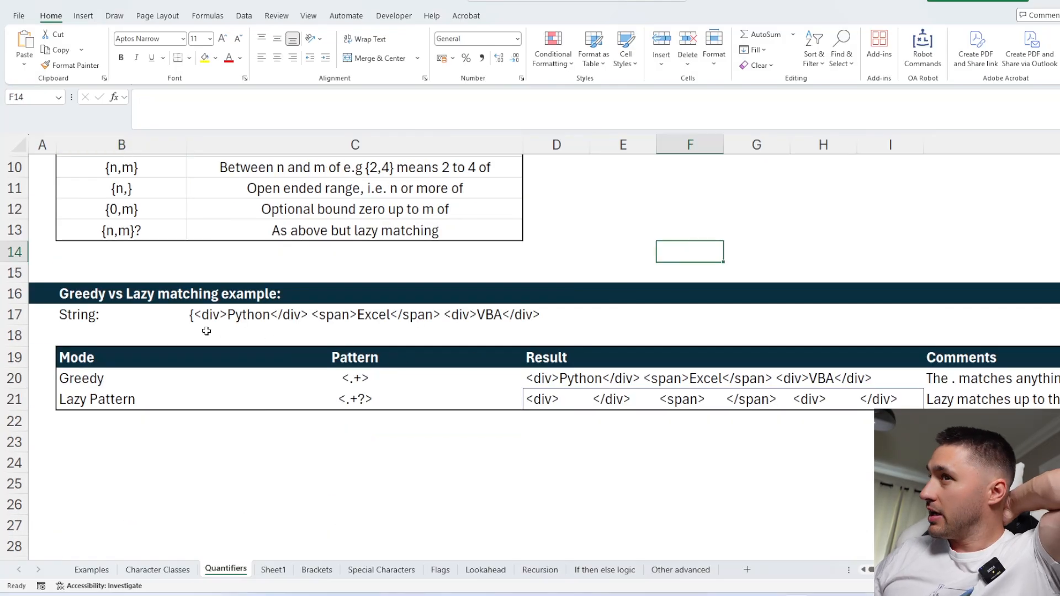
click(96, 316)
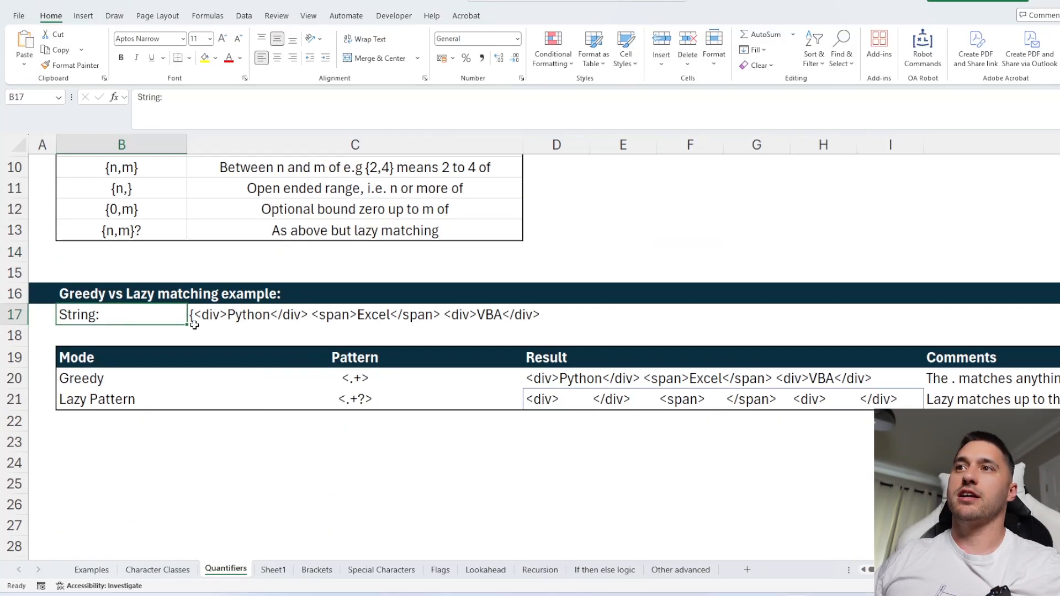
click(194, 323)
click(156, 97)
drag(155, 97, 141, 97)
key(Escape)
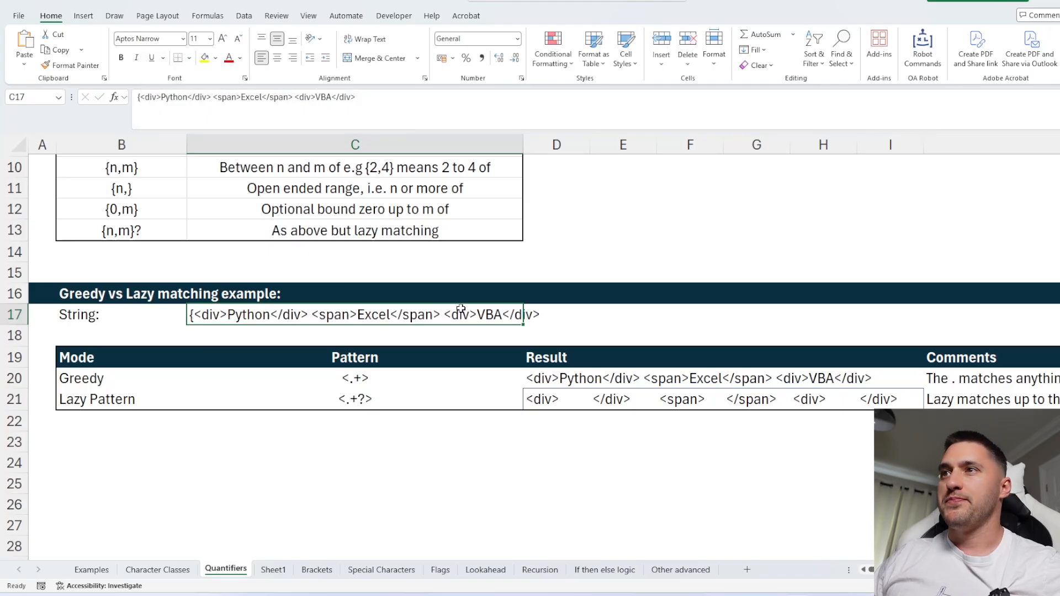
click(110, 461)
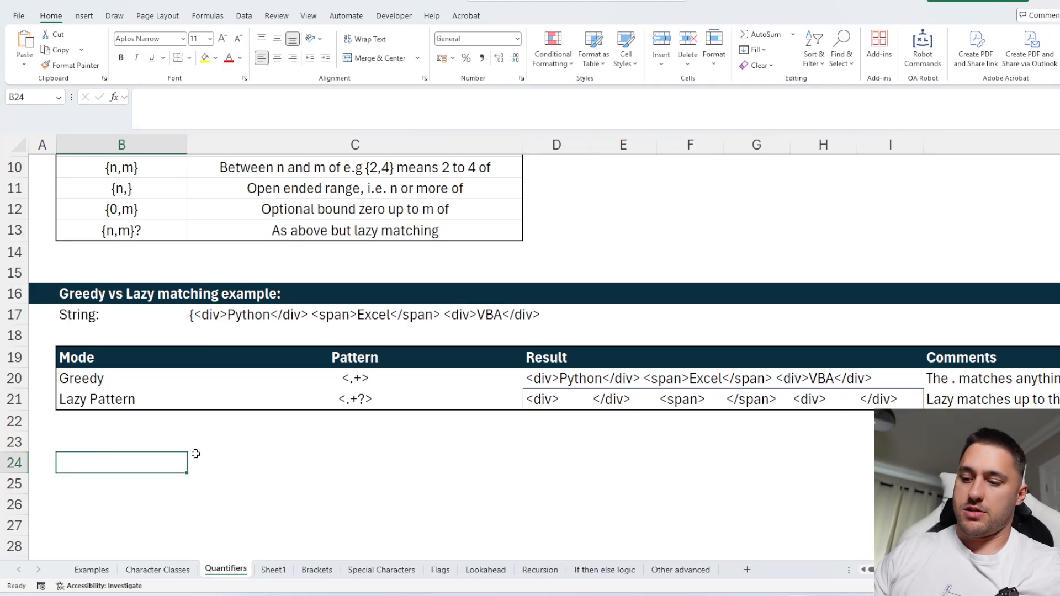
Compare the greedy pattern <.+> with the sample string, highlighting the tags inside the string cell.
click(351, 379)
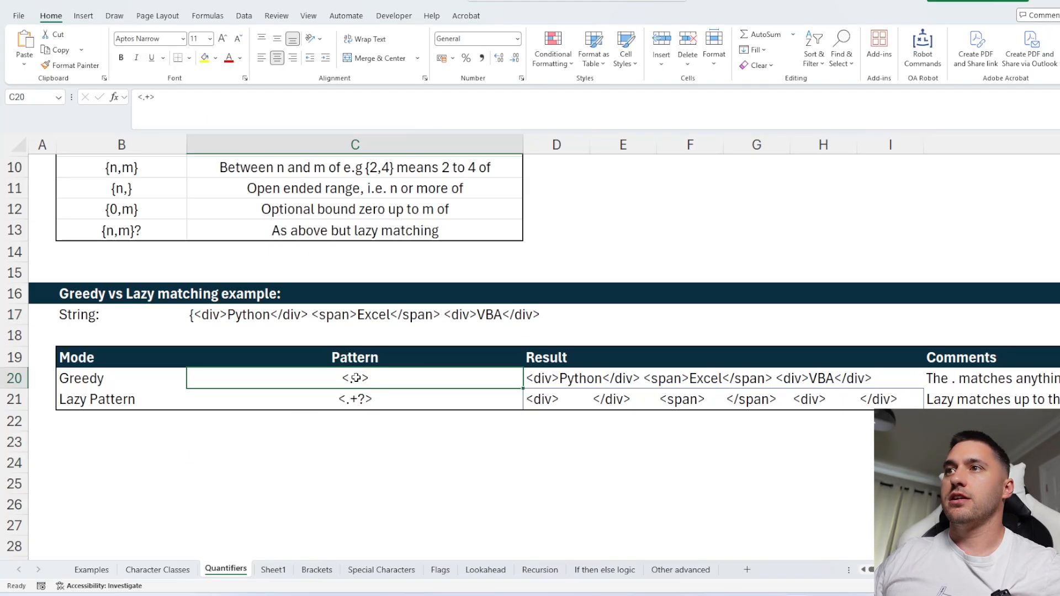
scroll(405, 395, up, 1)
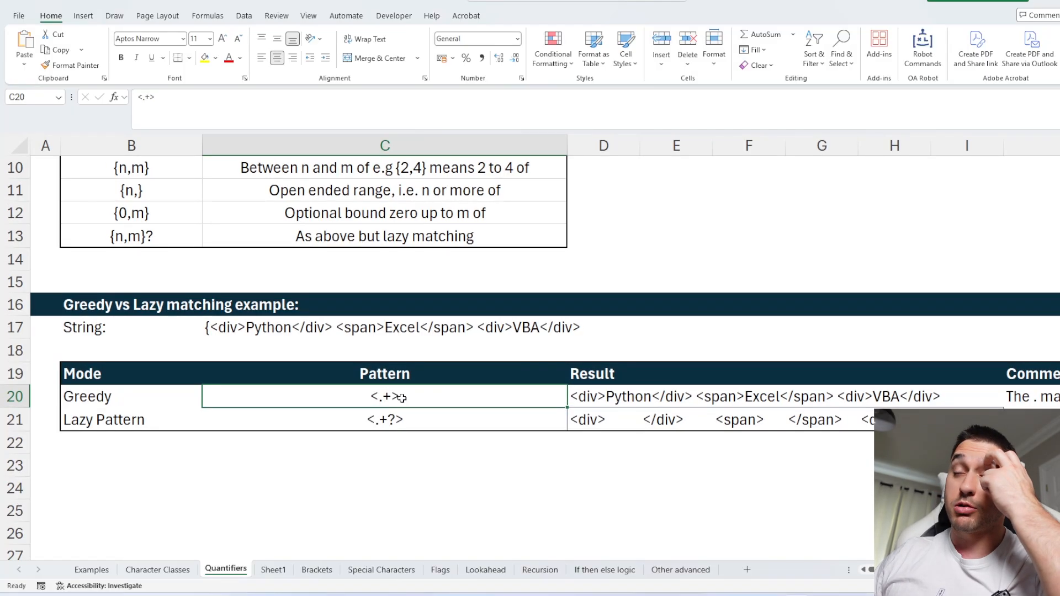
click(603, 396)
click(221, 325)
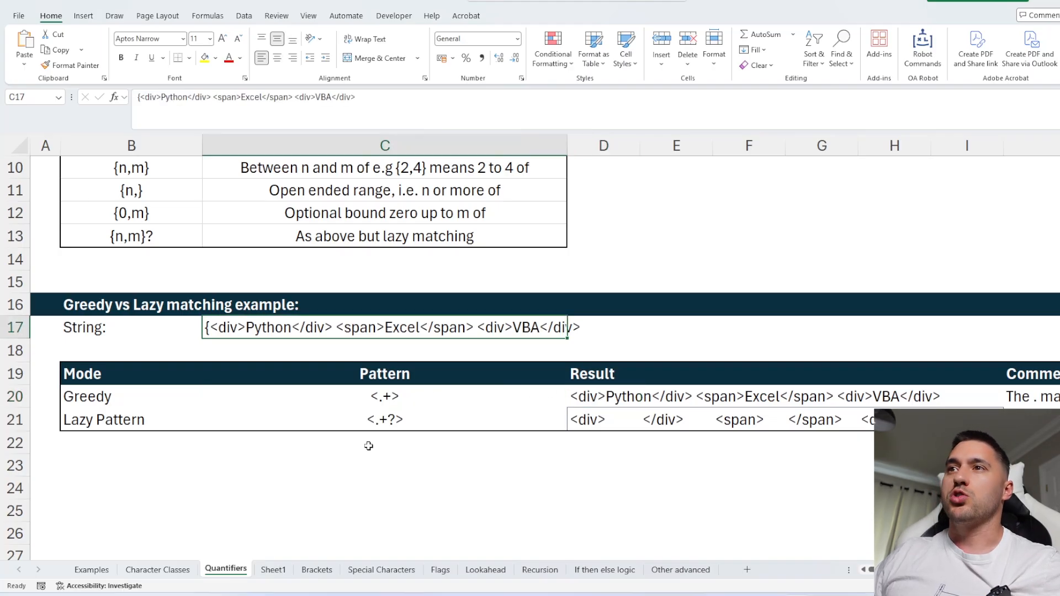
scroll(257, 347, up, 2)
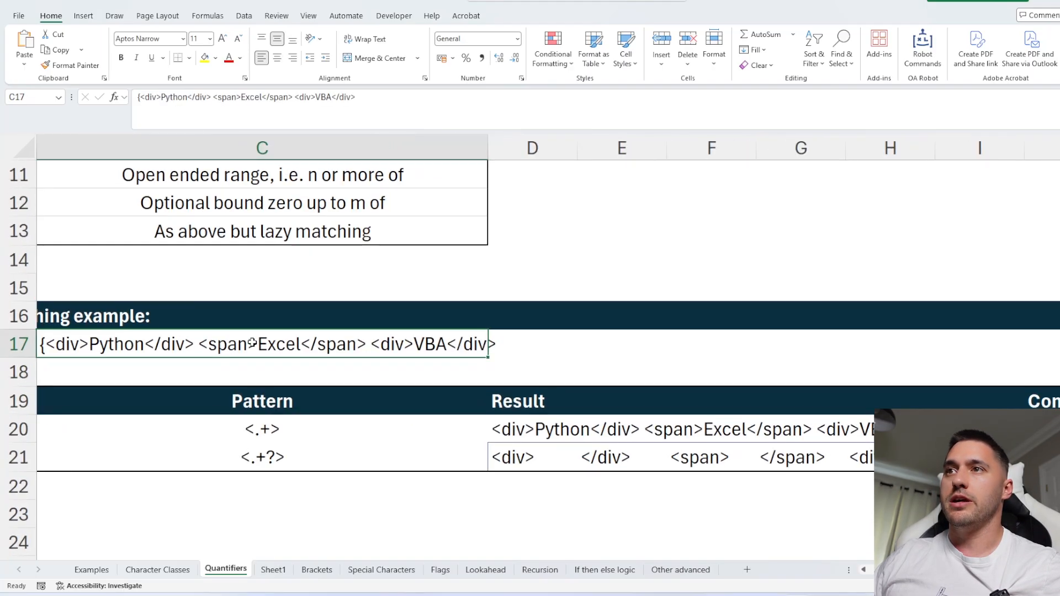
double_click(263, 344)
drag(269, 343, 260, 345)
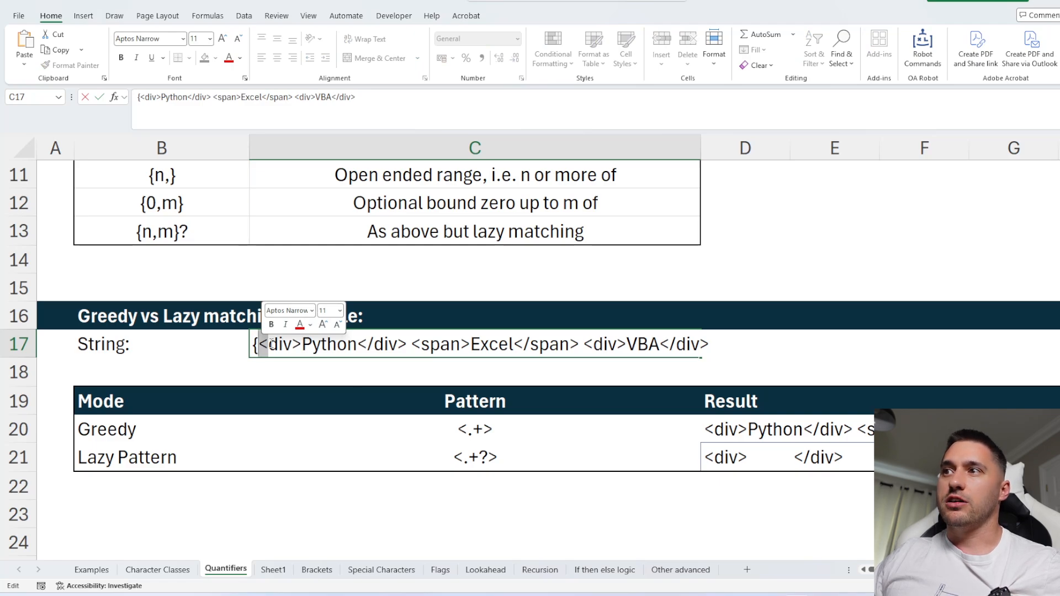
drag(268, 342, 302, 342)
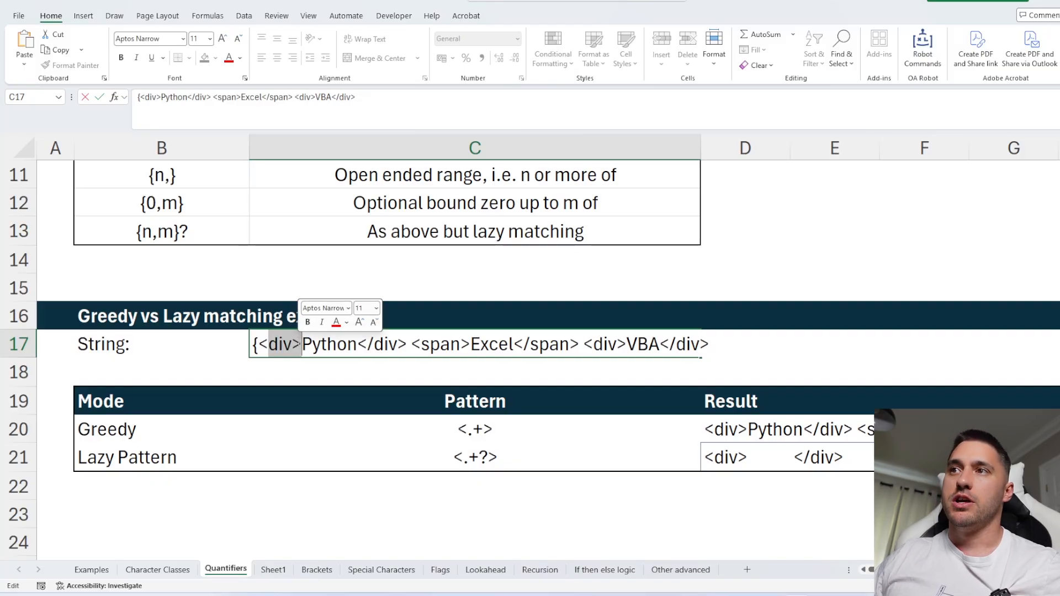
drag(301, 342, 293, 342)
drag(267, 341, 699, 342)
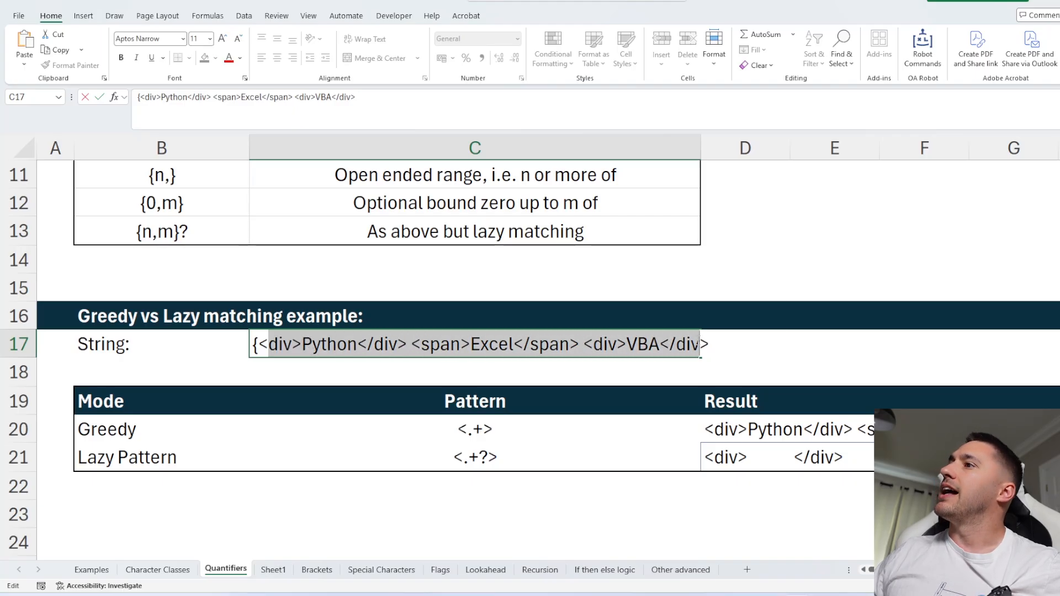
double_click(702, 344)
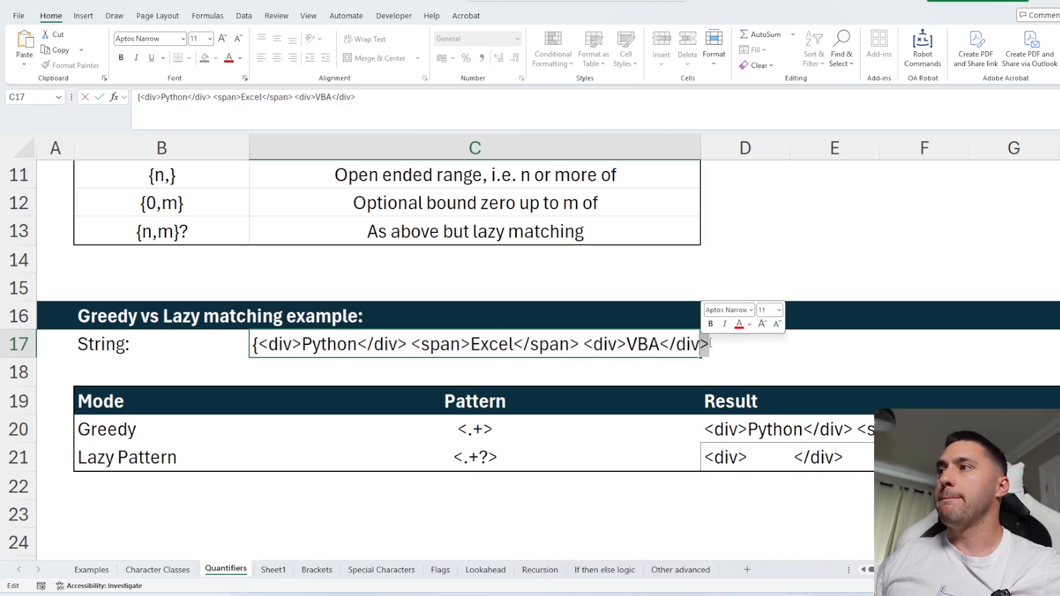
click(482, 449)
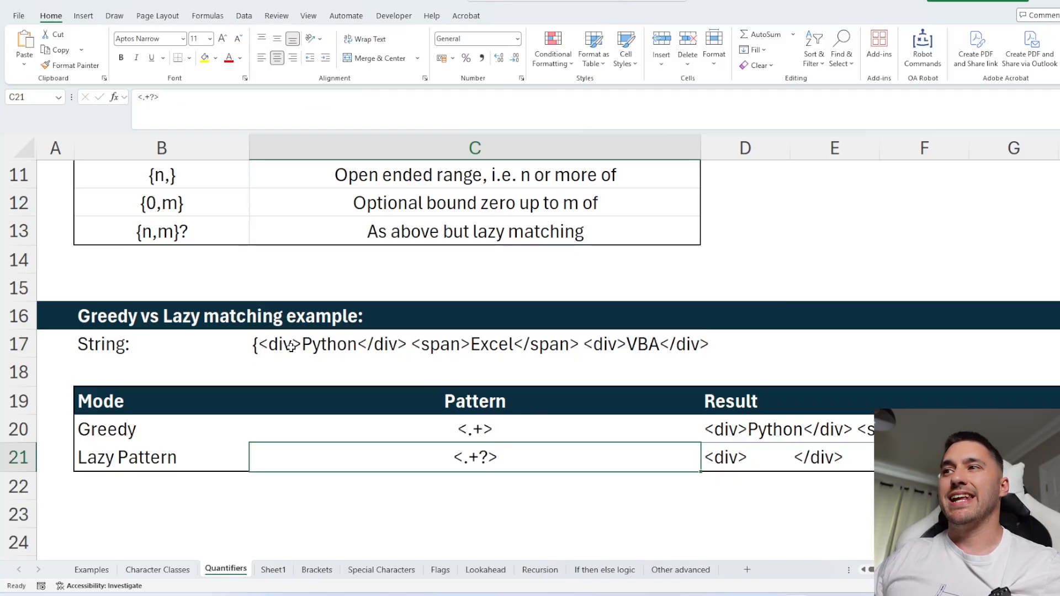
Inspect the lazy pattern <.+?> in the example table.
ctrl+scroll(520, 423, down, 1)
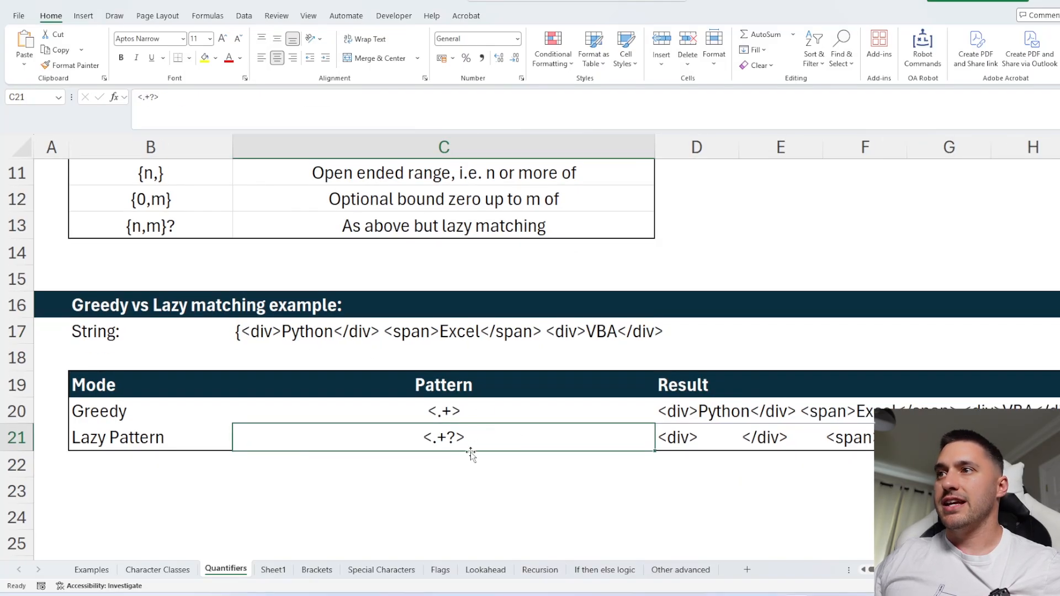
double_click(462, 436)
double_click(467, 436)
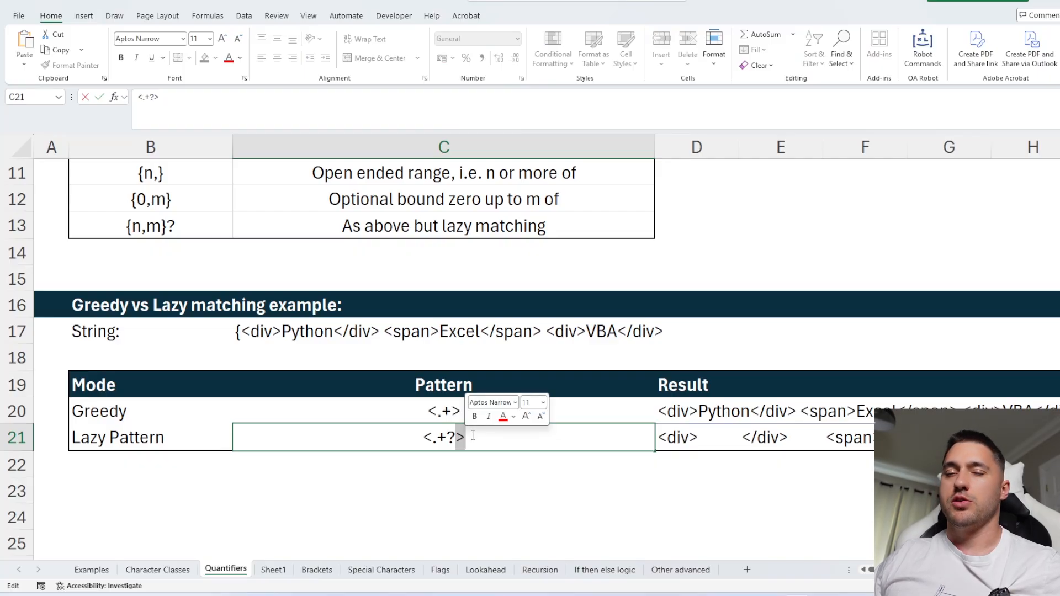
key(Escape)
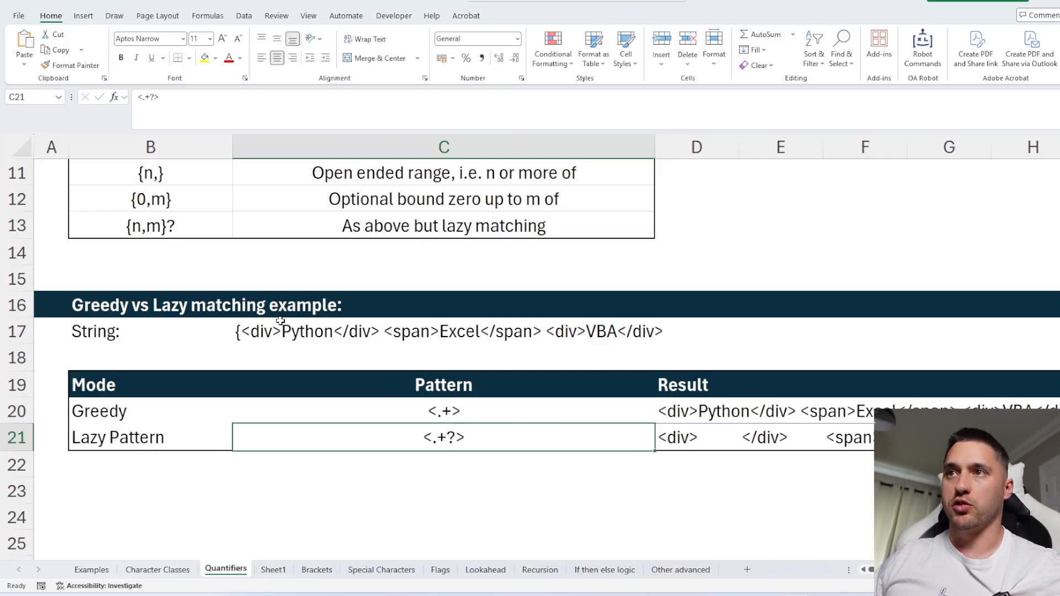
Step through the lazy pattern's result cells and read the comments for both modes.
click(665, 442)
click(814, 437)
key(Right)
key(Right)
key(Right)
key(Right)
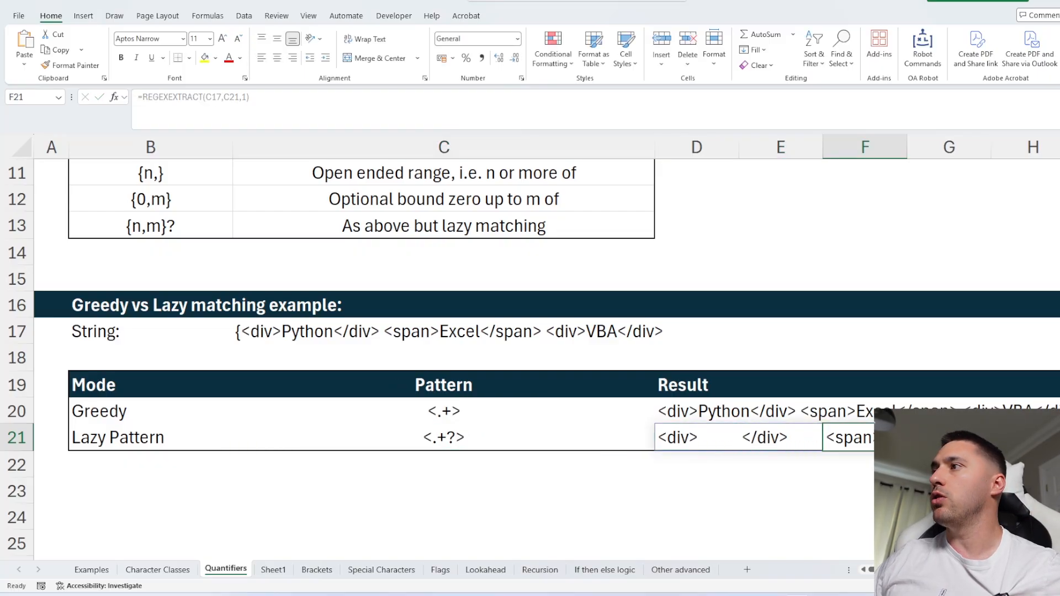
scroll(804, 461, right, 2)
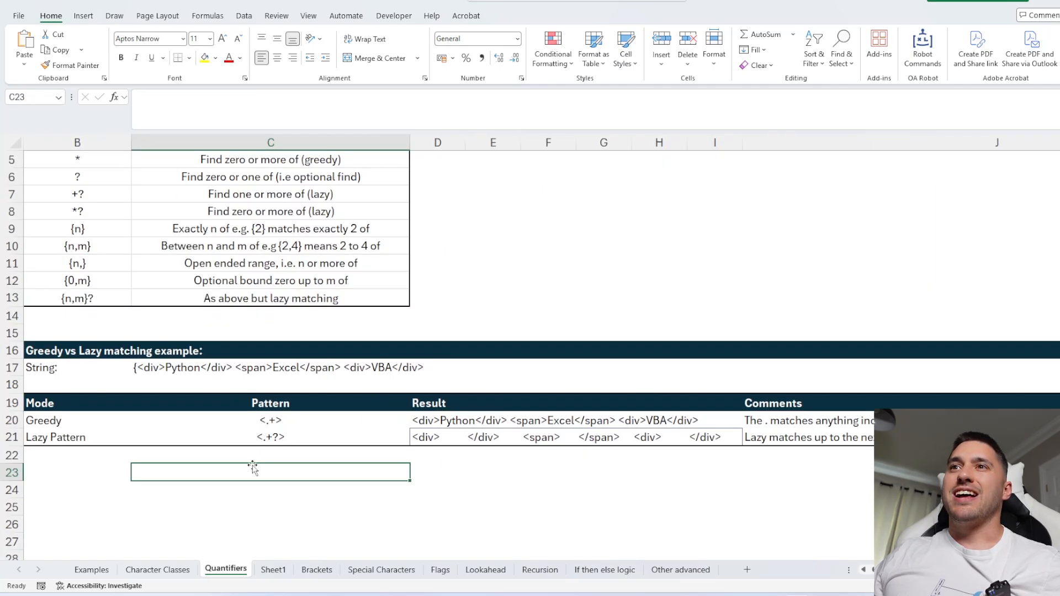
scroll(252, 468, left, 1)
scroll(253, 469, up, 2)
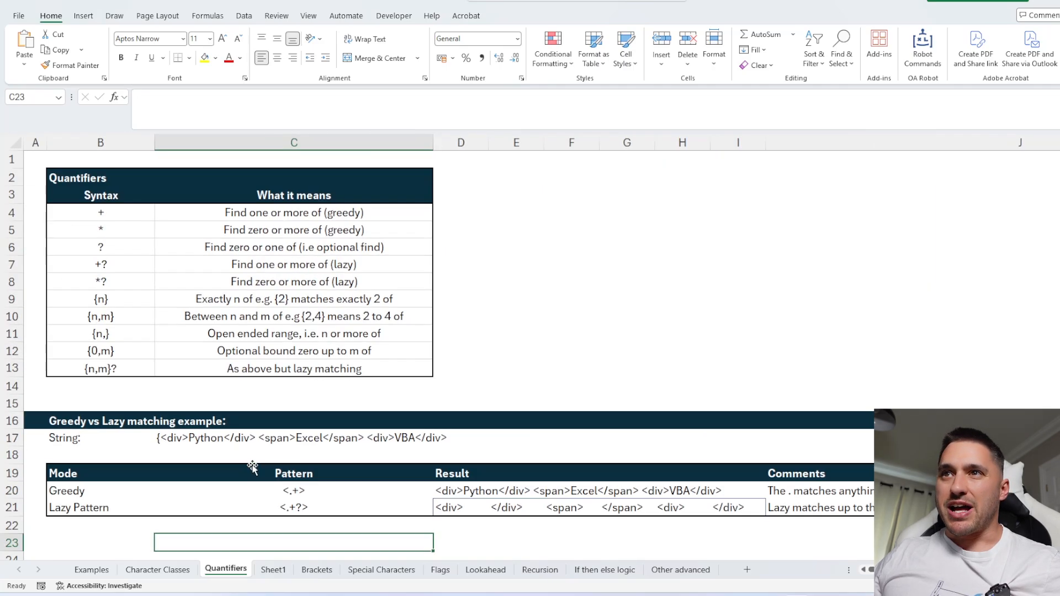
Select the {n} to {0,m} quantifier rows and the lazy matching description row.
click(134, 368)
drag(127, 303, 128, 351)
click(260, 369)
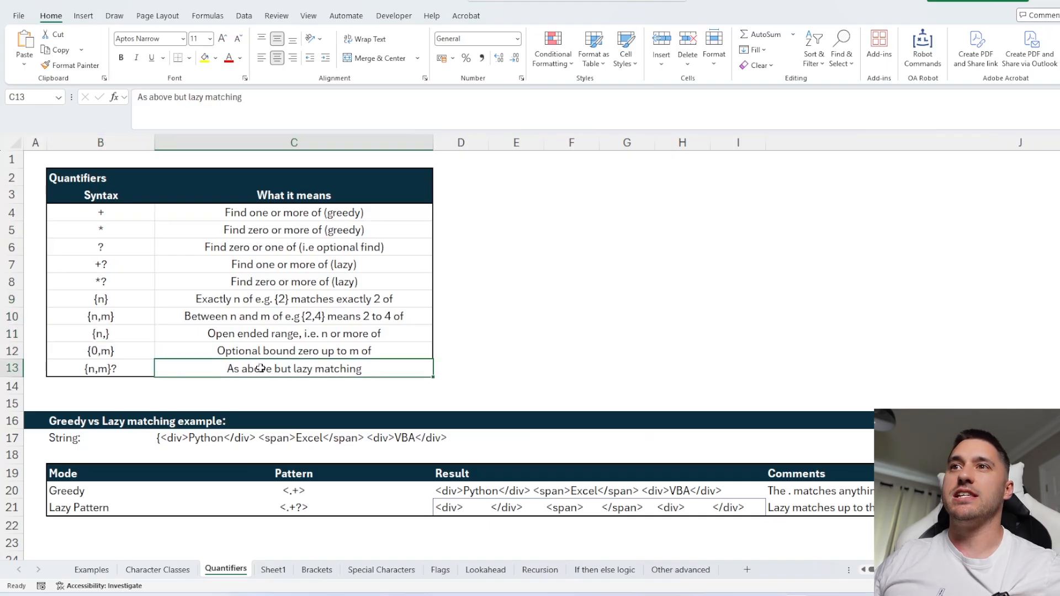
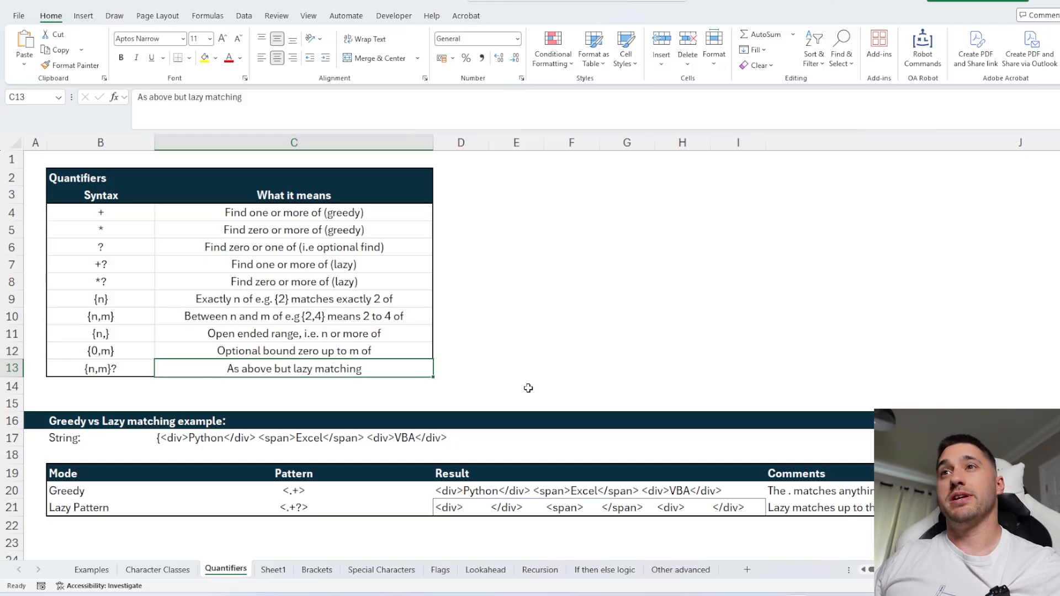
Open the Other advanced sheet and read the possessive quantifier rows ++, *+ and ?+ with their explanations.
click(670, 569)
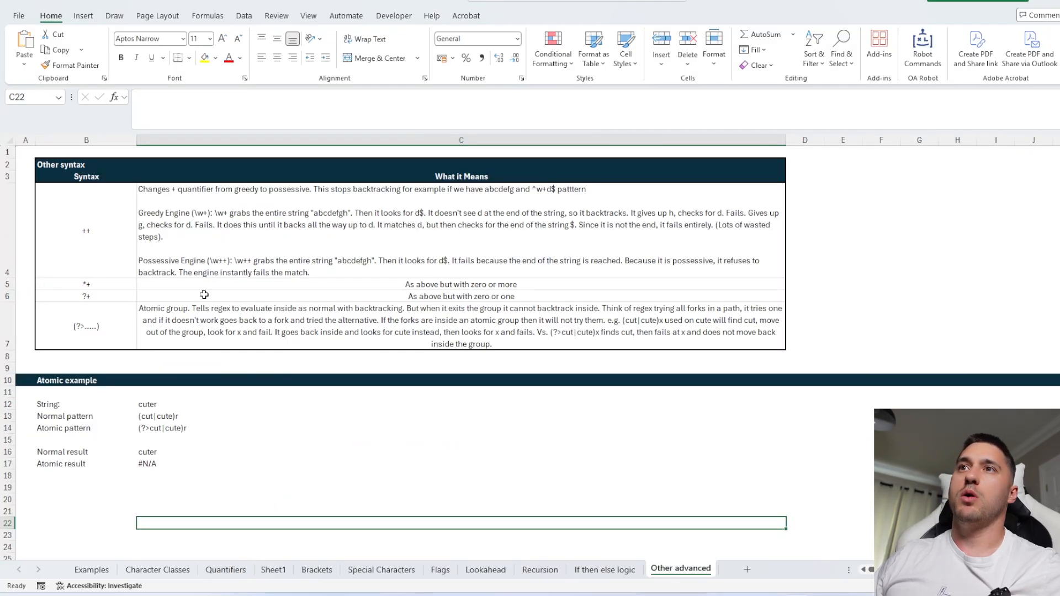
scroll(88, 232, up, 3)
scroll(219, 278, left, 1)
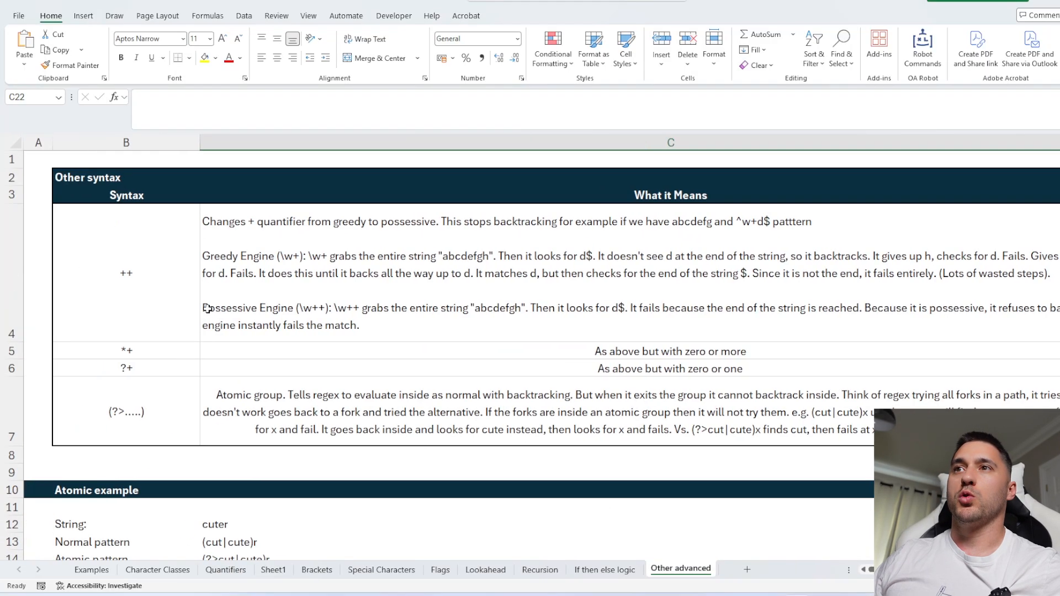
click(154, 275)
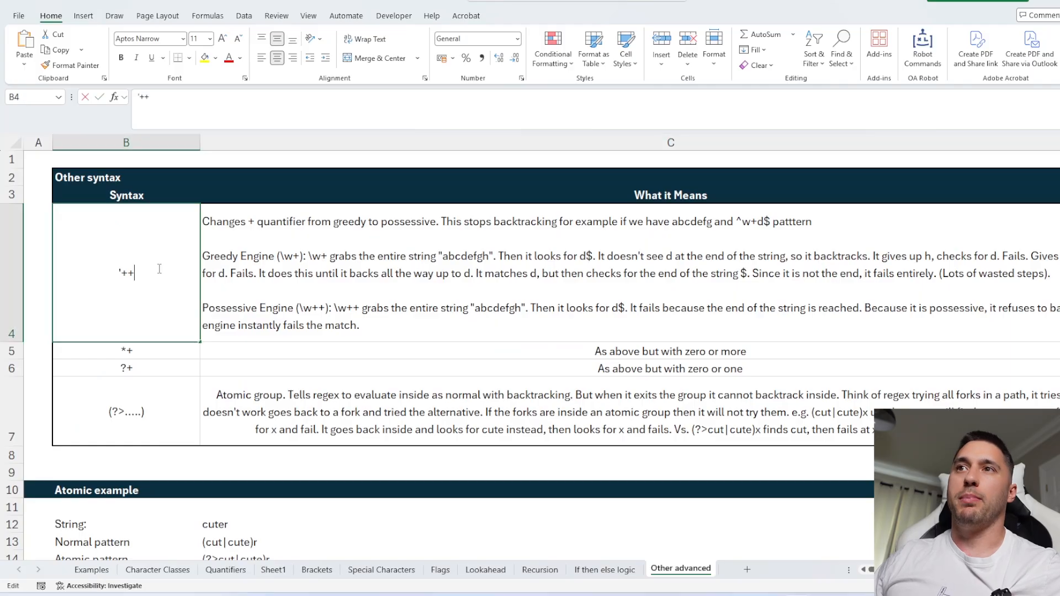
click(155, 352)
click(148, 370)
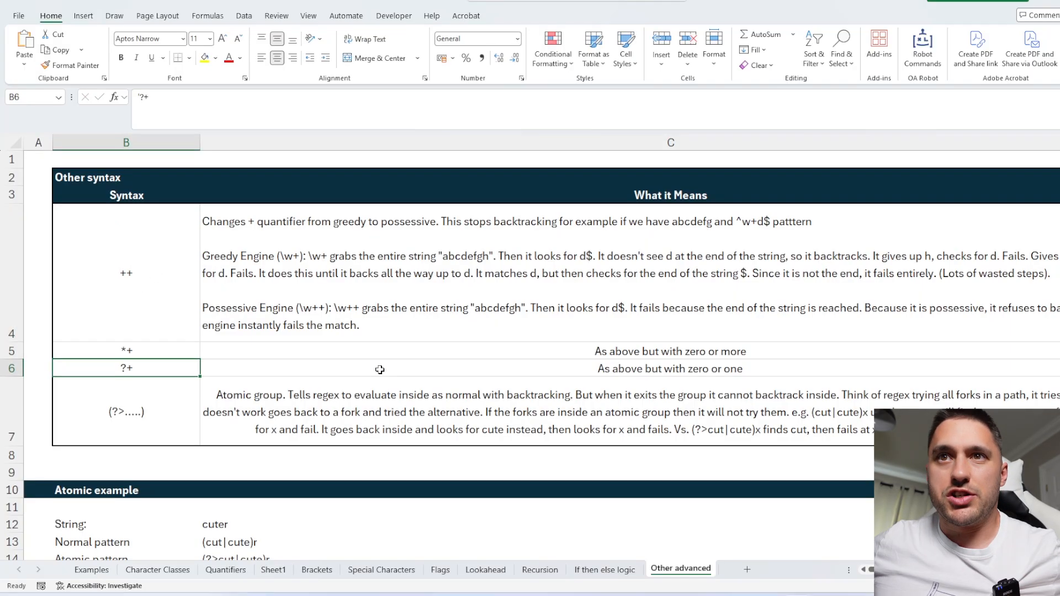
scroll(376, 370, down, 1)
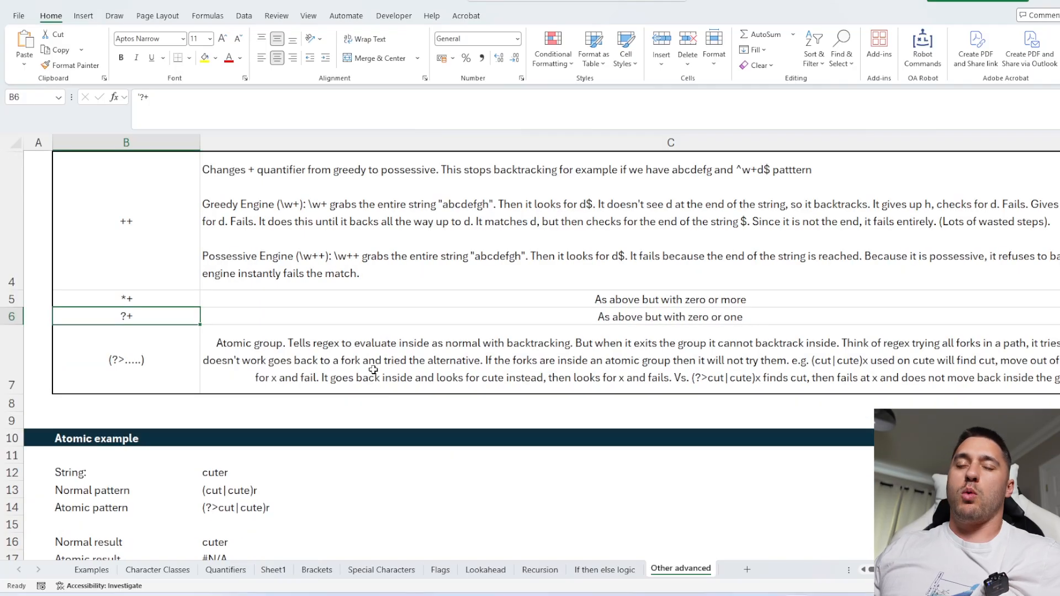
scroll(373, 370, down, 1)
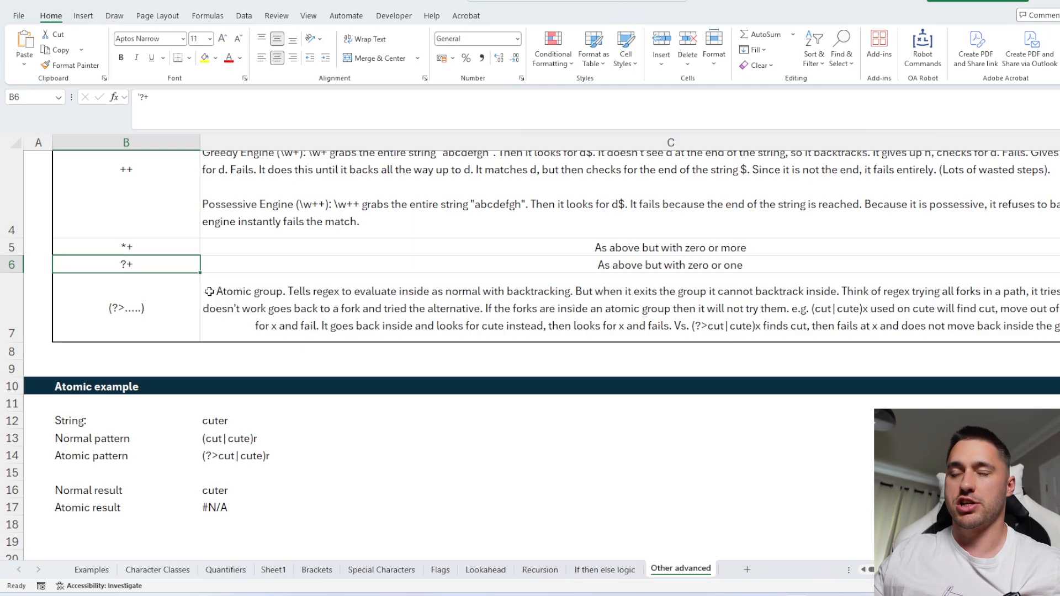
scroll(209, 292, up, 1)
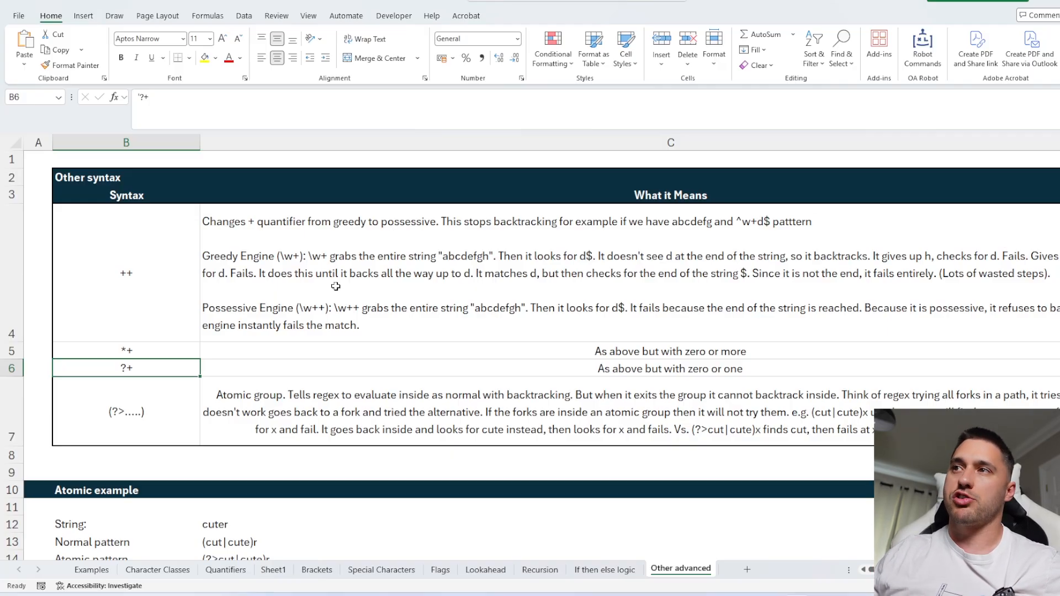
Examine the atomic group (?>.....) syntax row and its description of backtracking.
drag(165, 368, 148, 280)
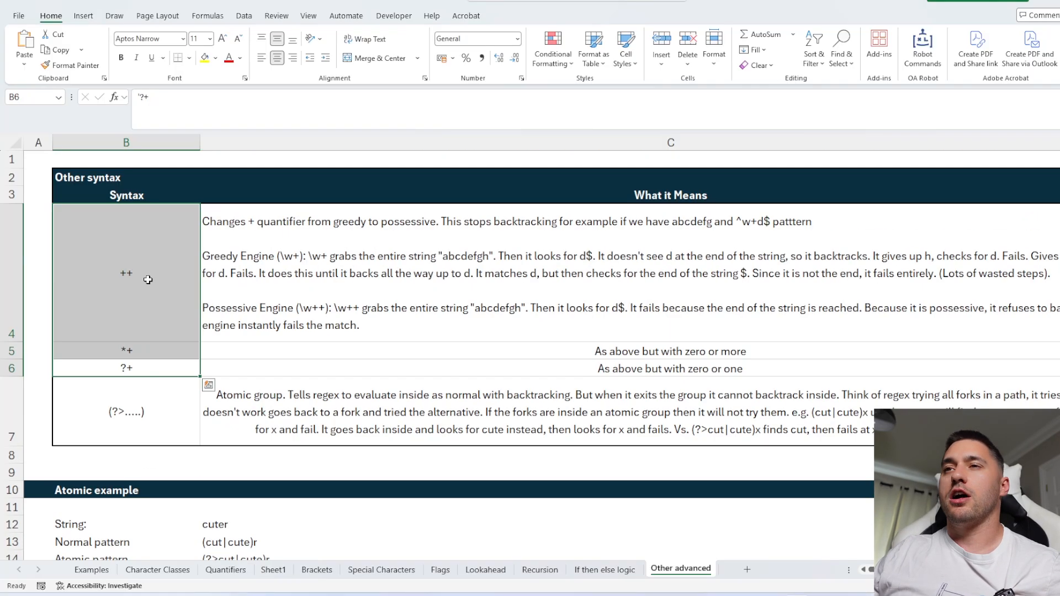
click(168, 414)
scroll(389, 387, down, 1)
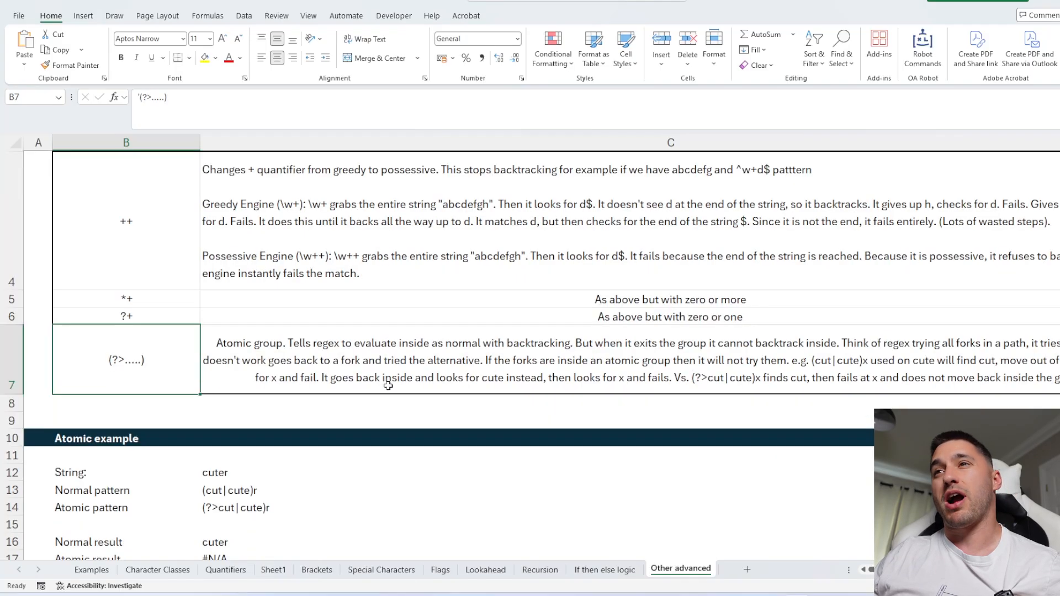
click(252, 356)
click(148, 357)
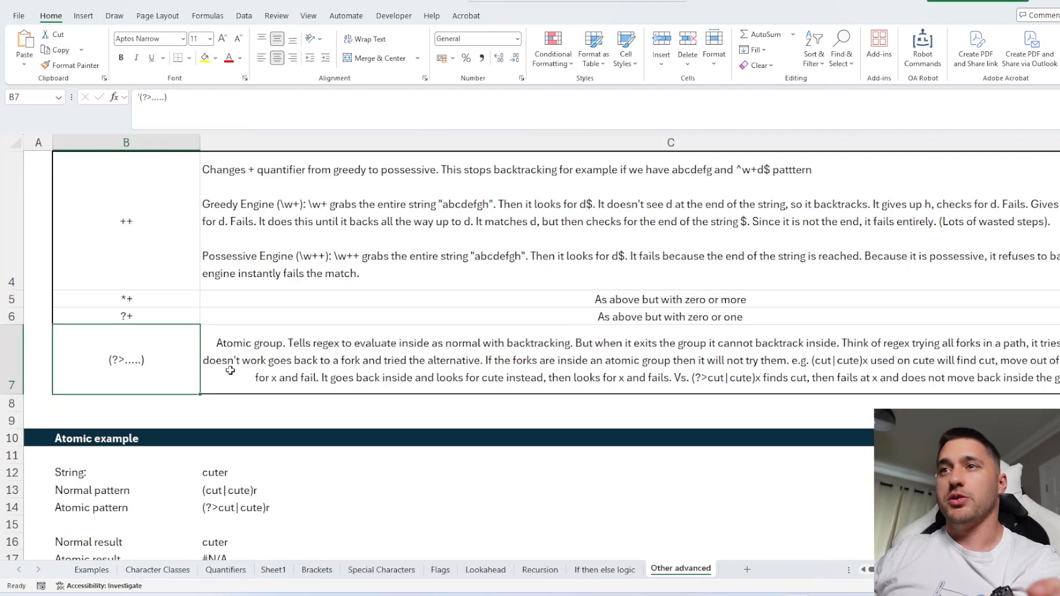
double_click(126, 359)
mouse_move(123, 360)
mouse_down()
mouse_move(111, 360)
mouse_move(120, 360)
mouse_up()
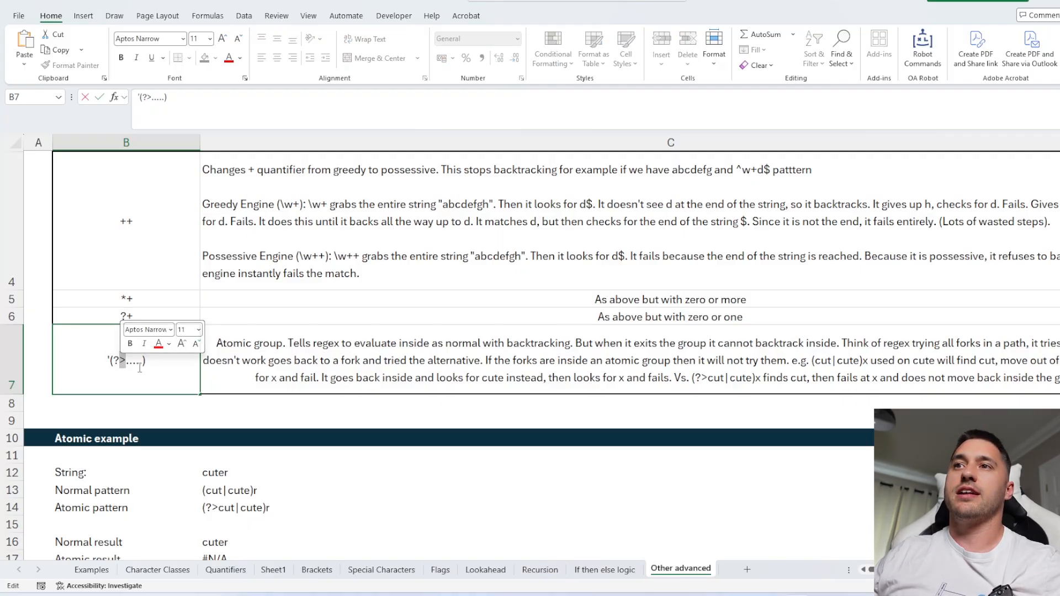
key(Escape)
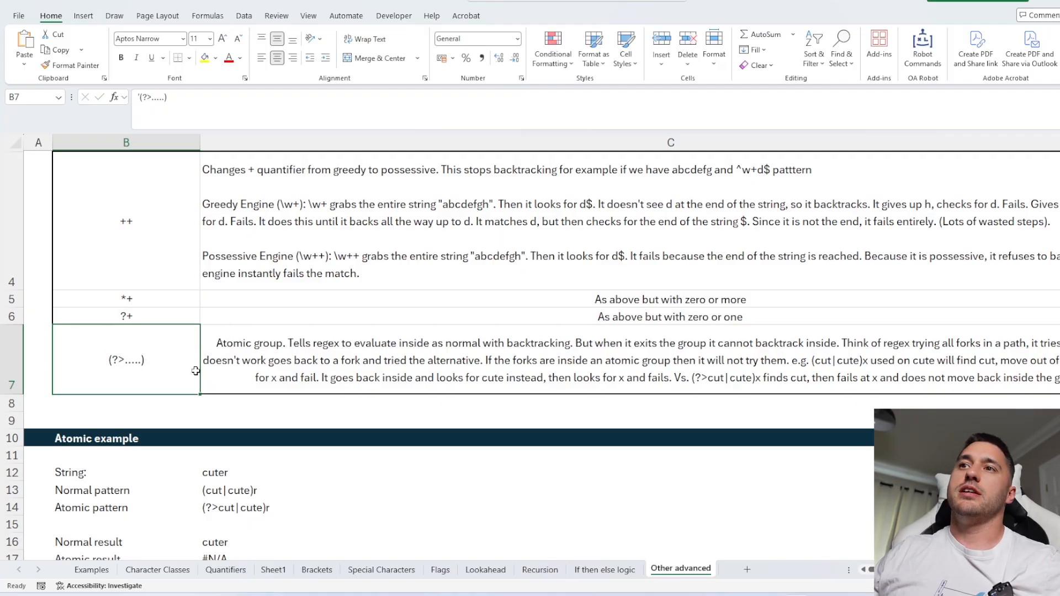
scroll(196, 371, down, 1)
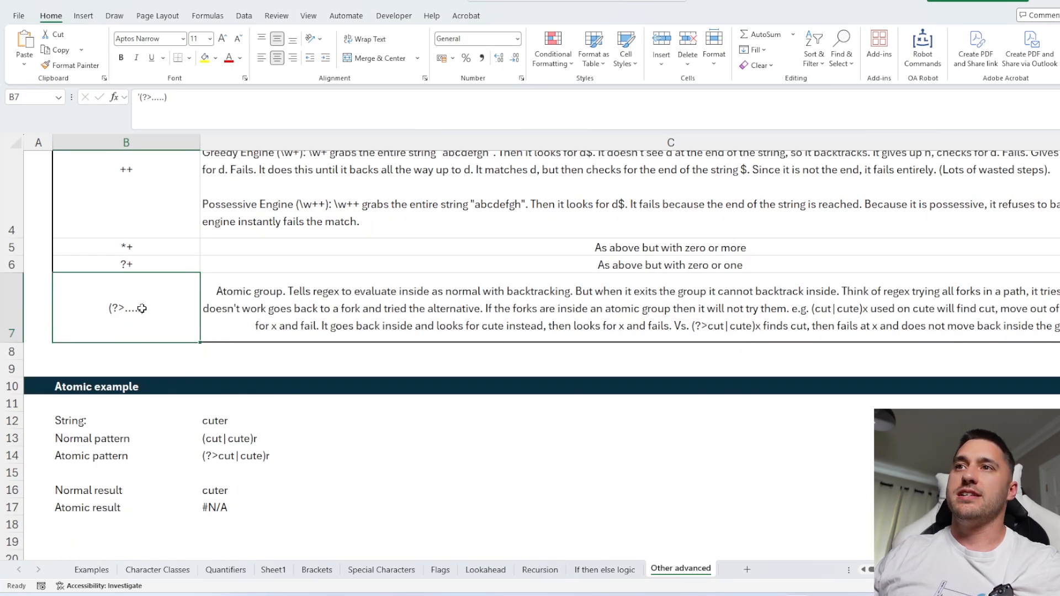
scroll(207, 346, down, 1)
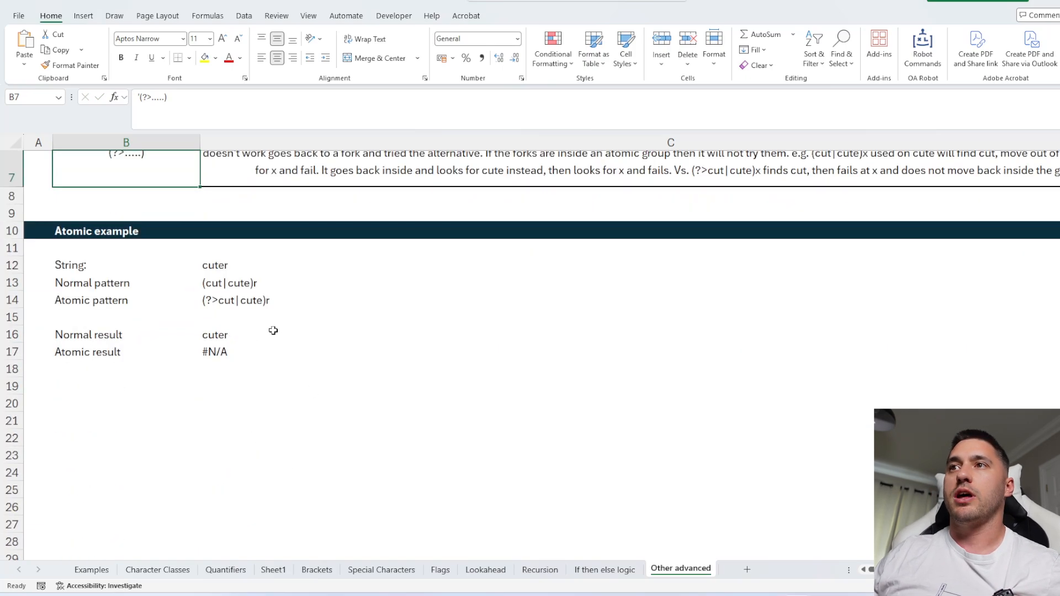
Inspect the atomic example's string cuter and the normal pattern (cut|cute)r, highlighting the cute alternative in the formula bar.
click(221, 285)
click(217, 267)
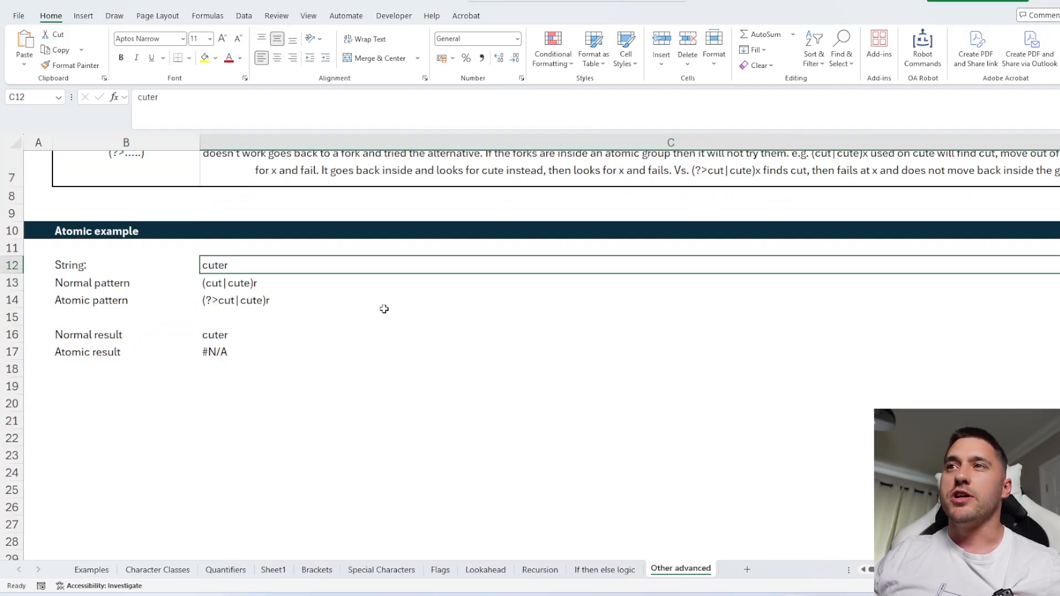
click(215, 283)
double_click(224, 283)
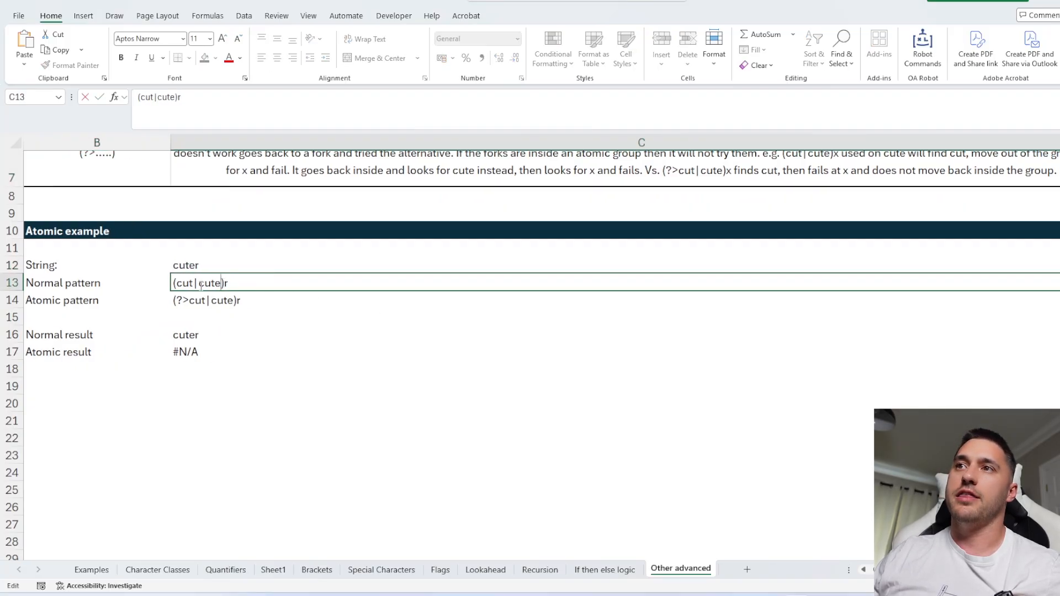
click(155, 97)
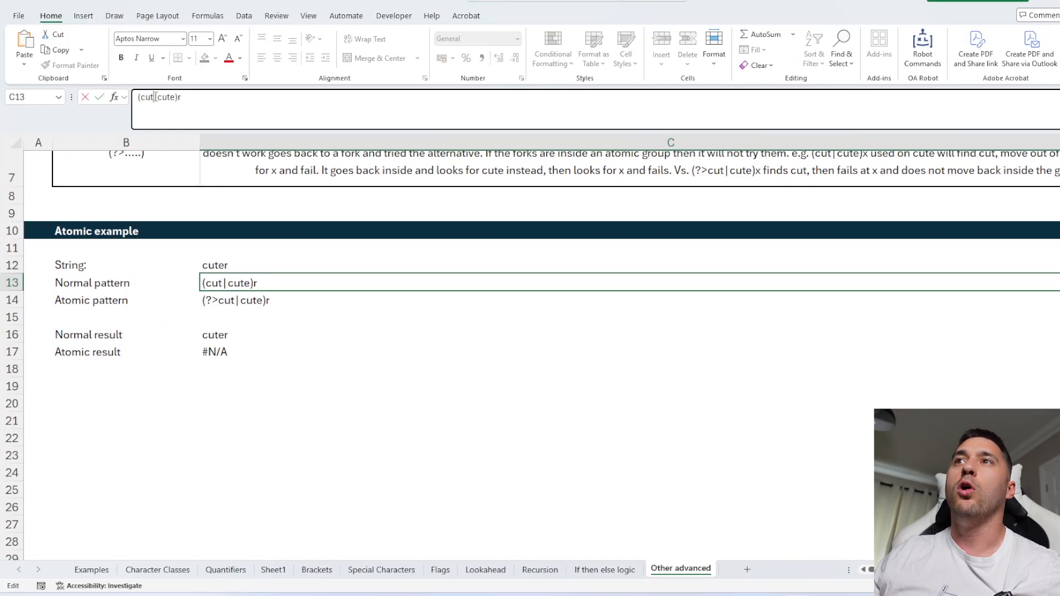
double_click(155, 97)
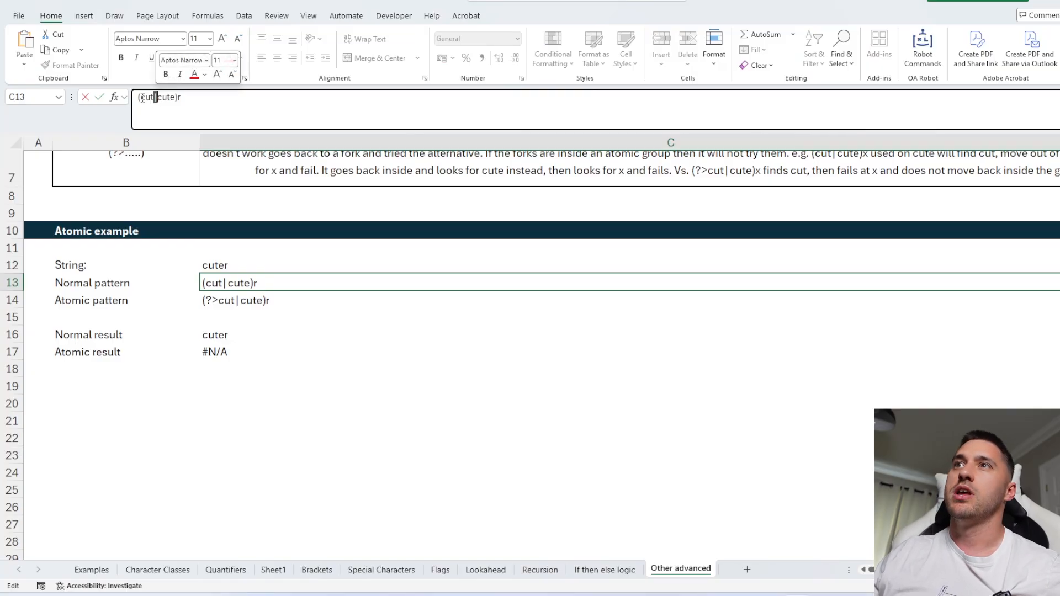
drag(141, 98, 172, 97)
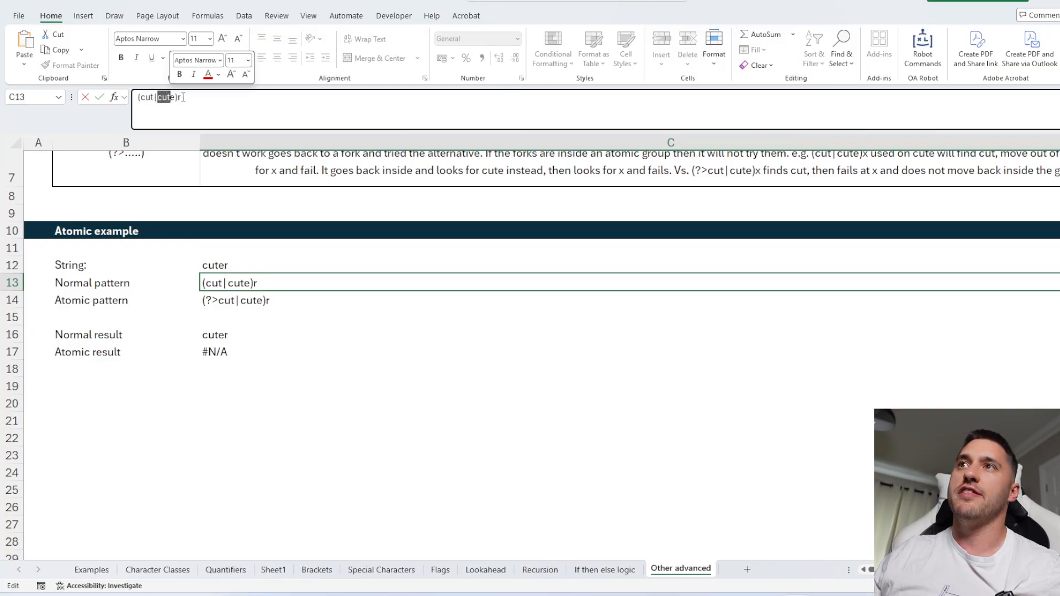
click(183, 97)
key(Escape)
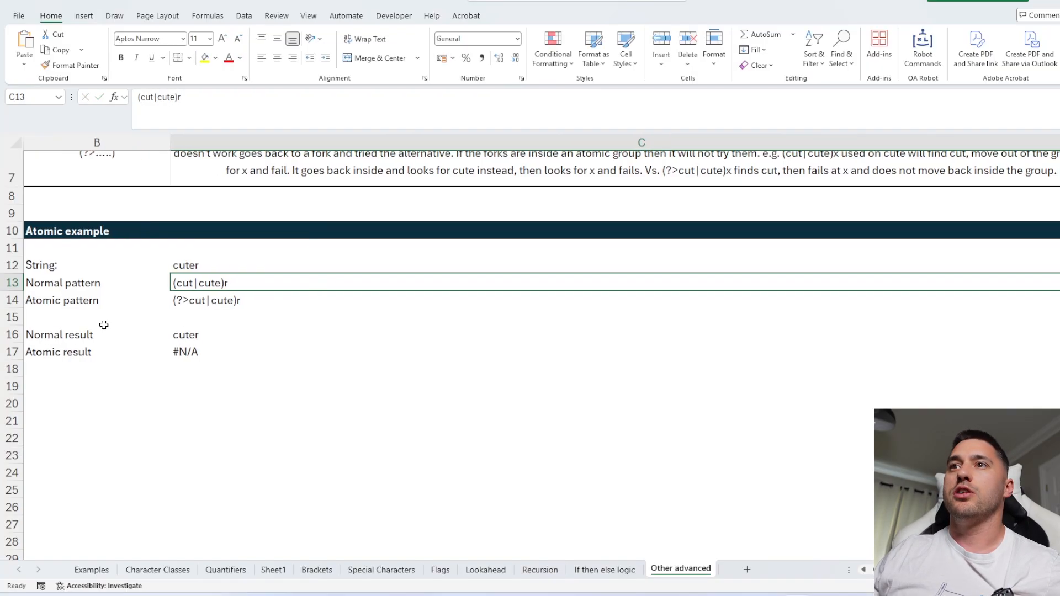
Open the normal result's REGEXEXTRACT formula to check its referenced cells, then leave it unchanged.
click(210, 335)
key(F2)
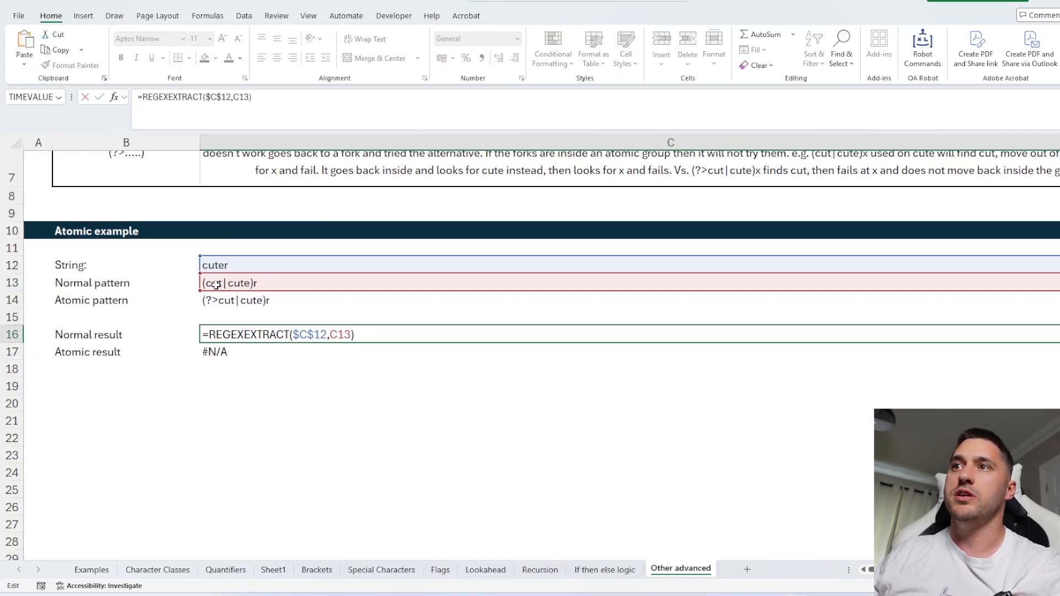
key(Escape)
click(192, 283)
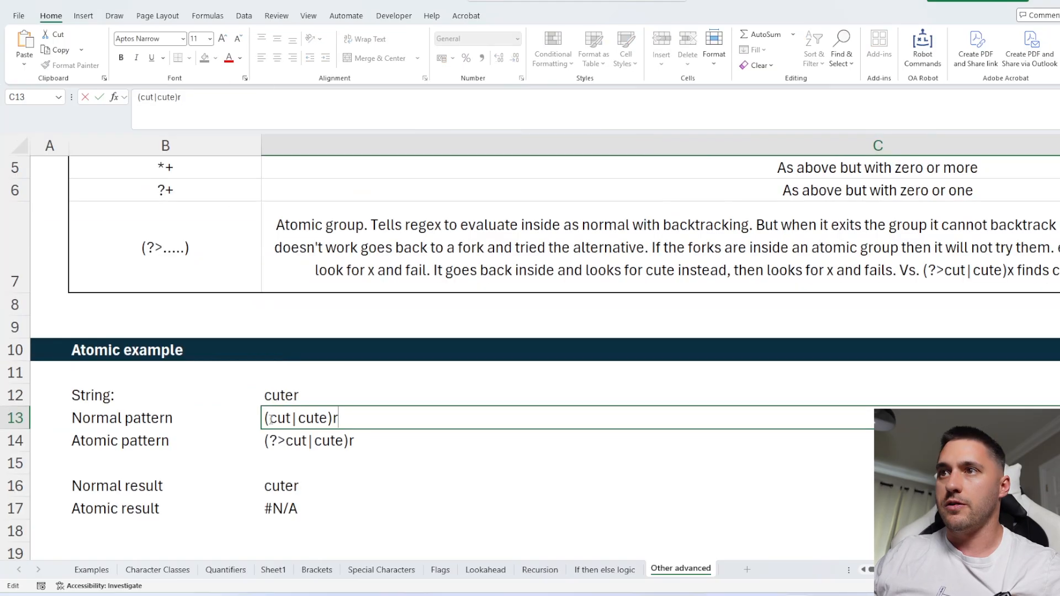
Compare the string cuter with the normal and atomic patterns, highlighting the matched parts of the string.
drag(270, 418, 339, 418)
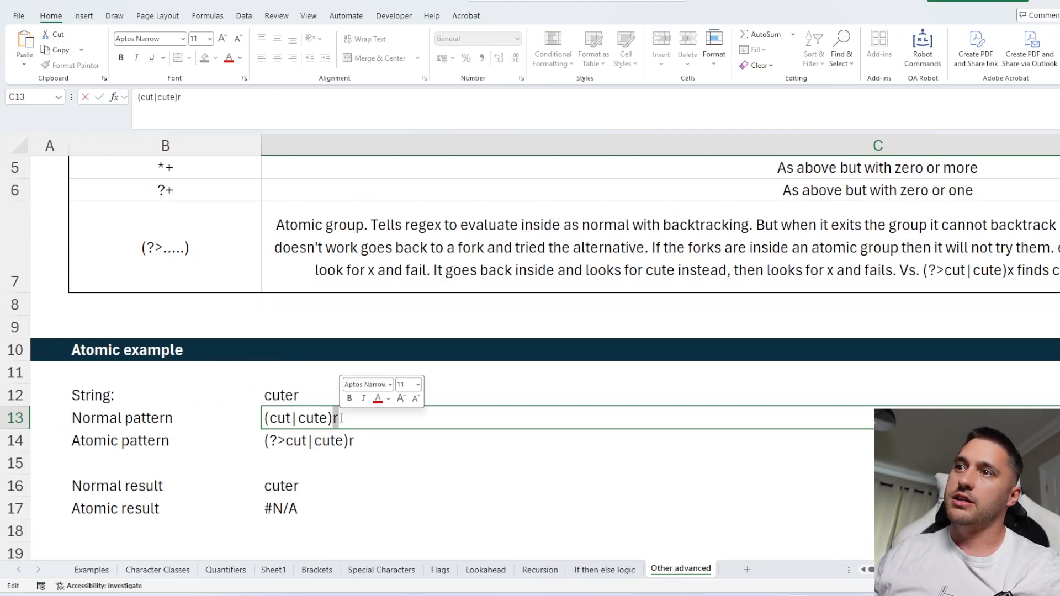
click(286, 397)
double_click(303, 419)
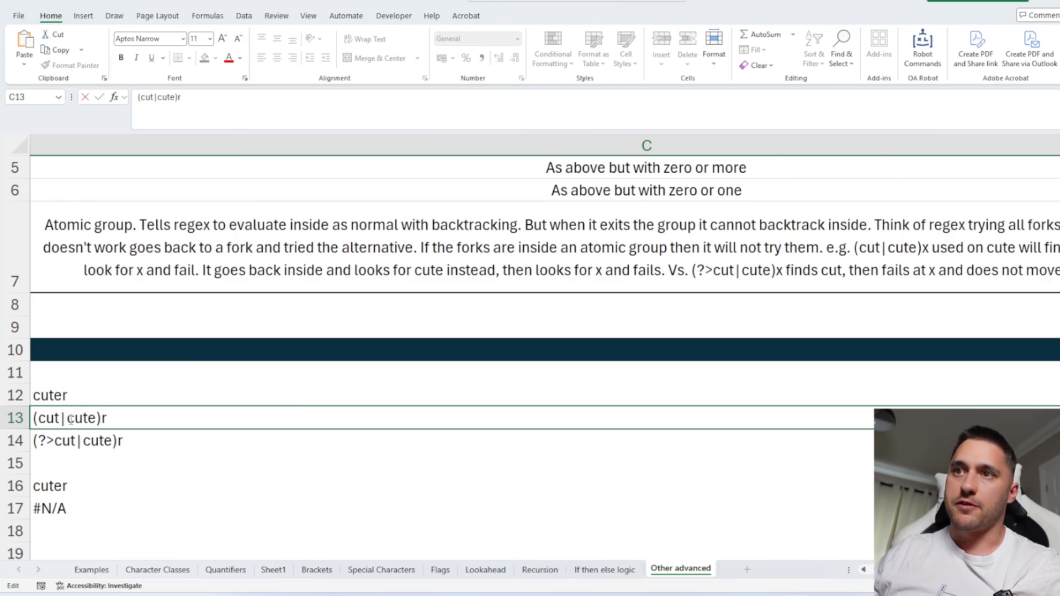
drag(67, 419, 97, 419)
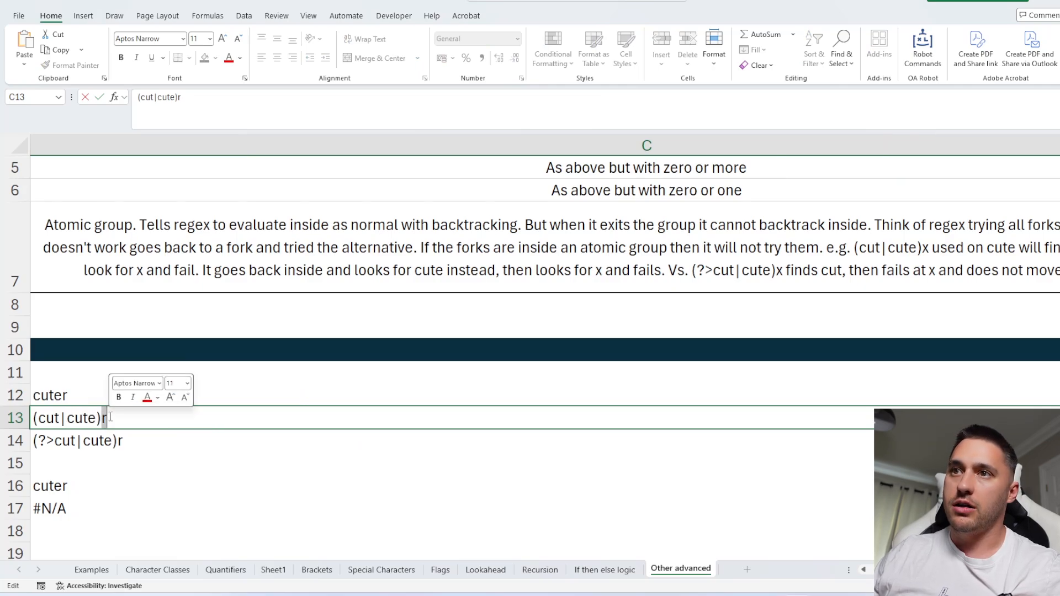
click(66, 395)
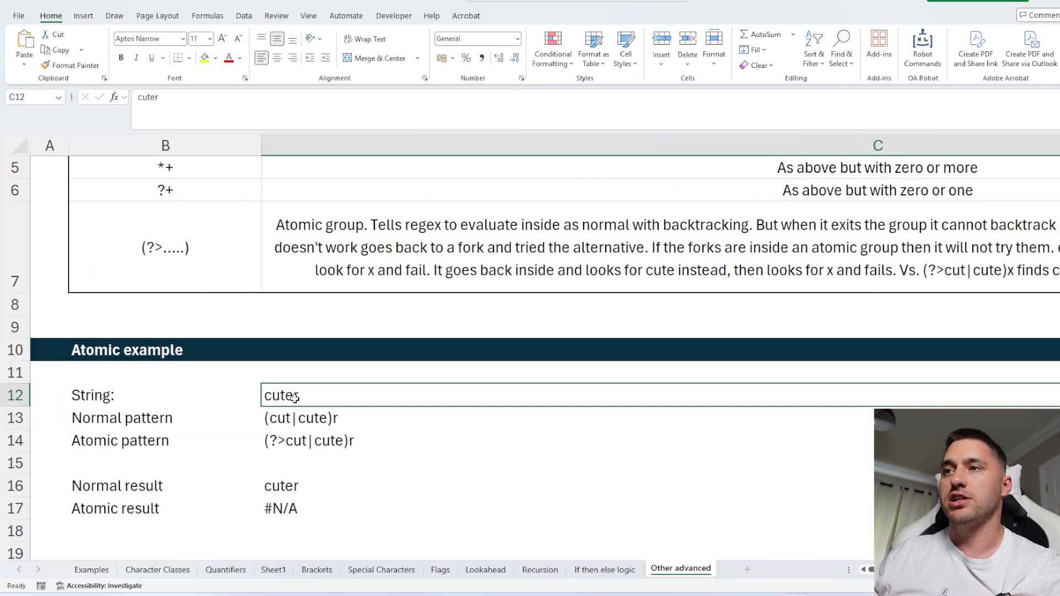
scroll(303, 393, down, 1)
click(298, 308)
scroll(358, 448, up, 1)
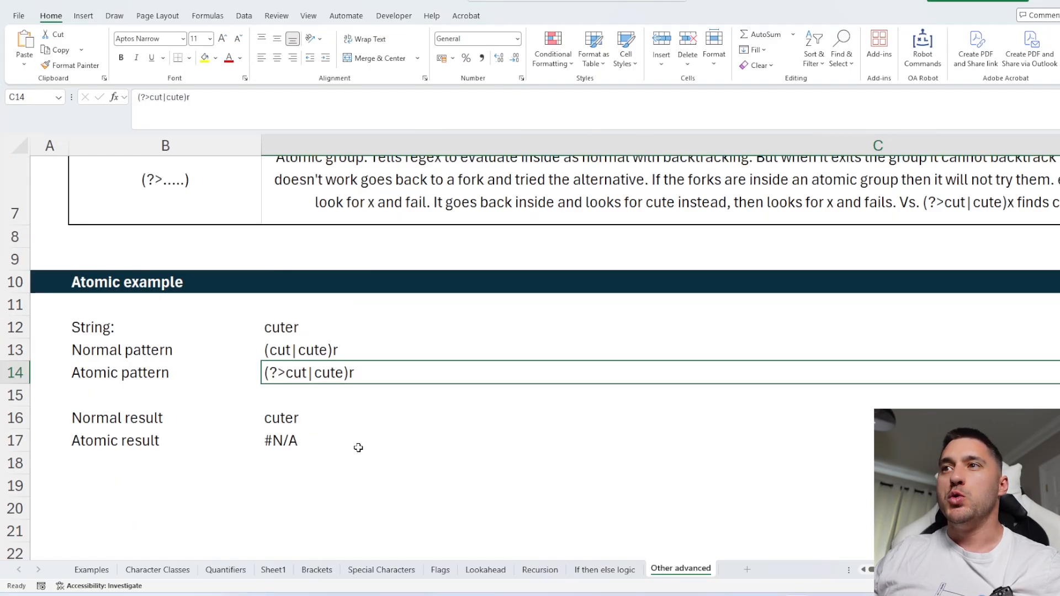
scroll(290, 386, up, 1)
double_click(290, 389)
drag(287, 394, 265, 395)
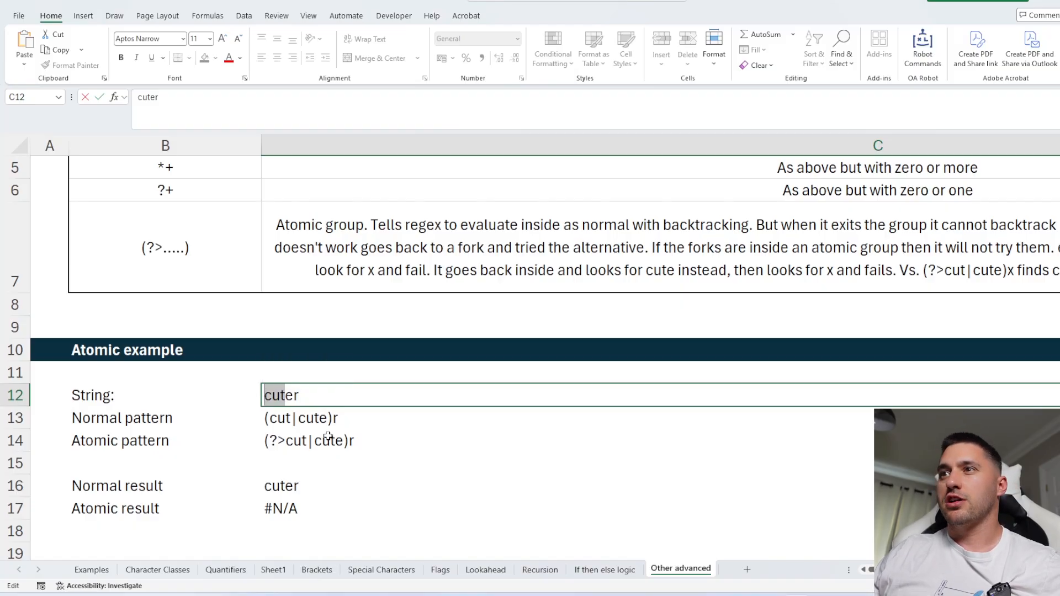
drag(294, 395, 272, 396)
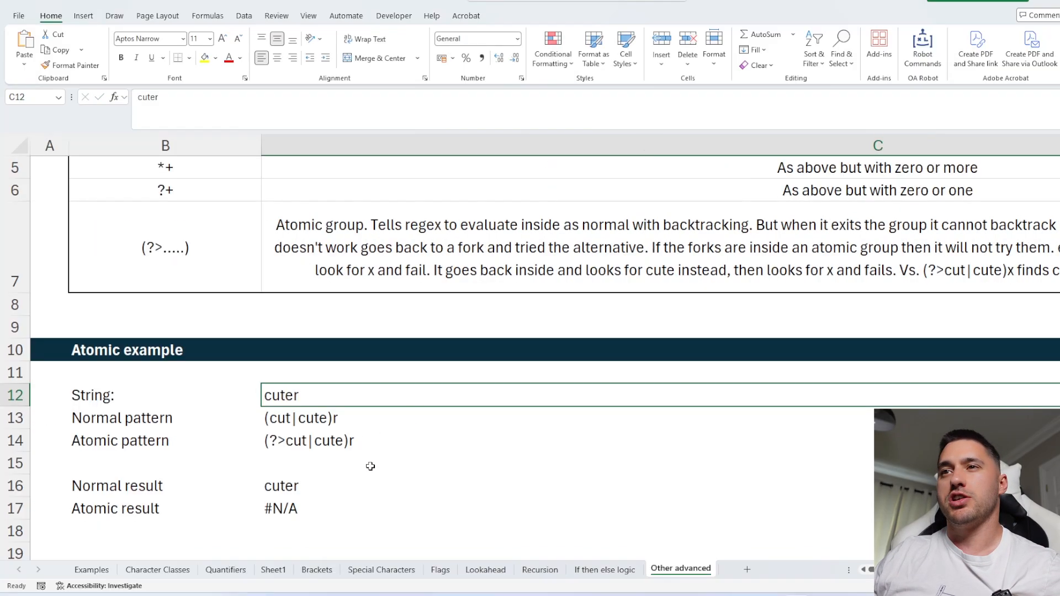
Open the atomic result's REGEXEXTRACT formula to check it uses the atomic pattern cell.
click(440, 489)
click(278, 507)
scroll(278, 507, down, 1)
key(F2)
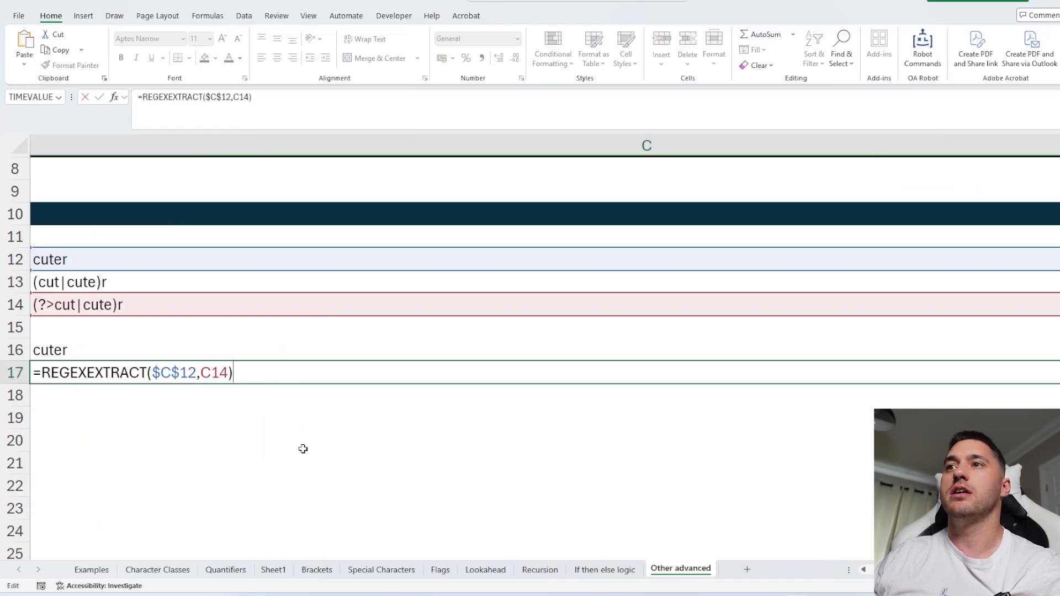
key(Escape)
scroll(286, 452, left, 2)
scroll(296, 445, up, 5)
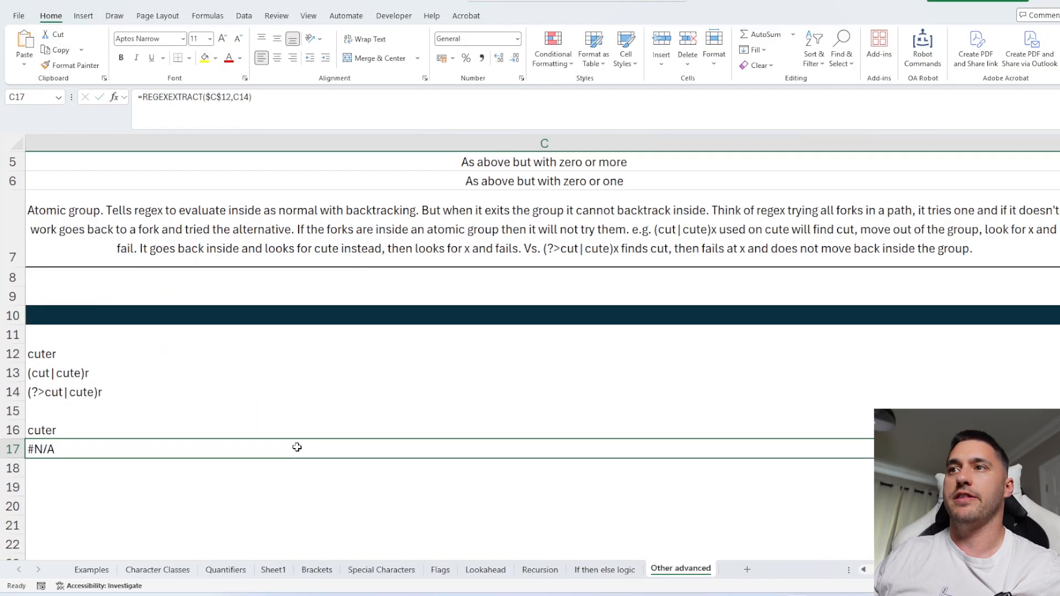
Return to the Quantifiers sheet, then switch to Sheet1 and select the sample code string.
click(154, 568)
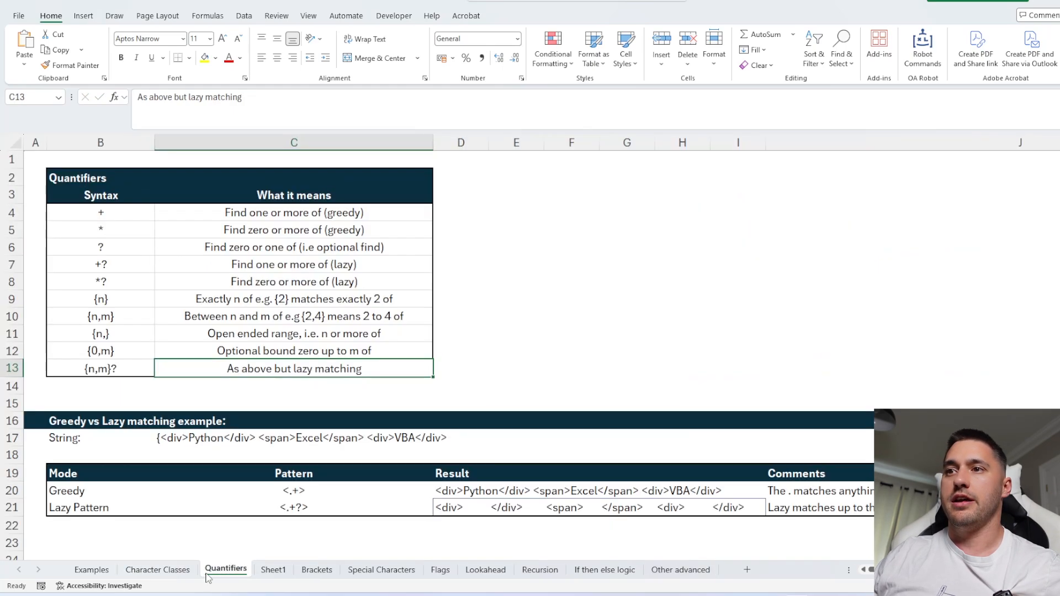
click(225, 569)
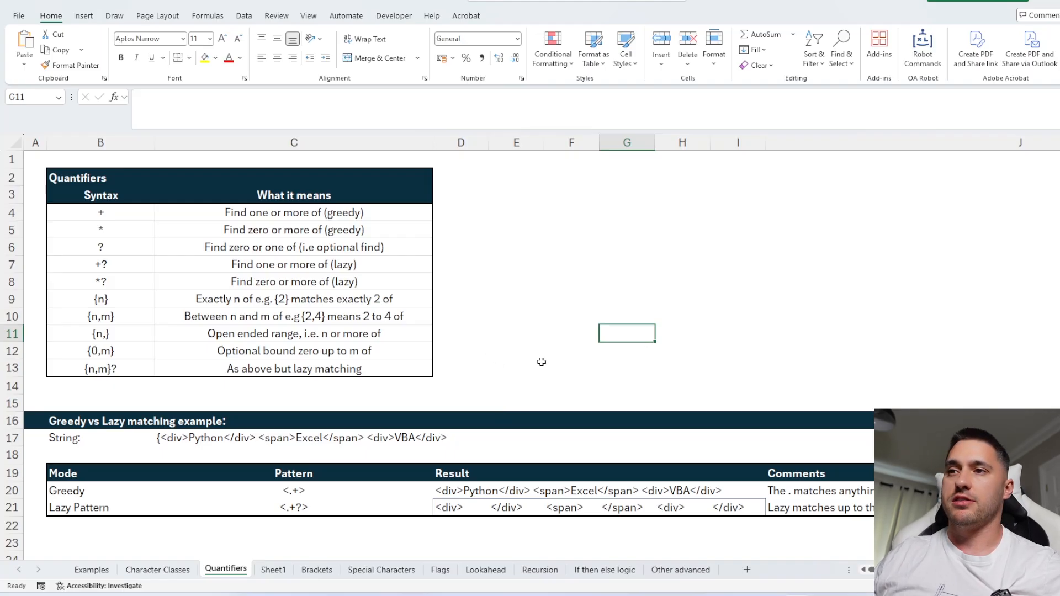
click(274, 569)
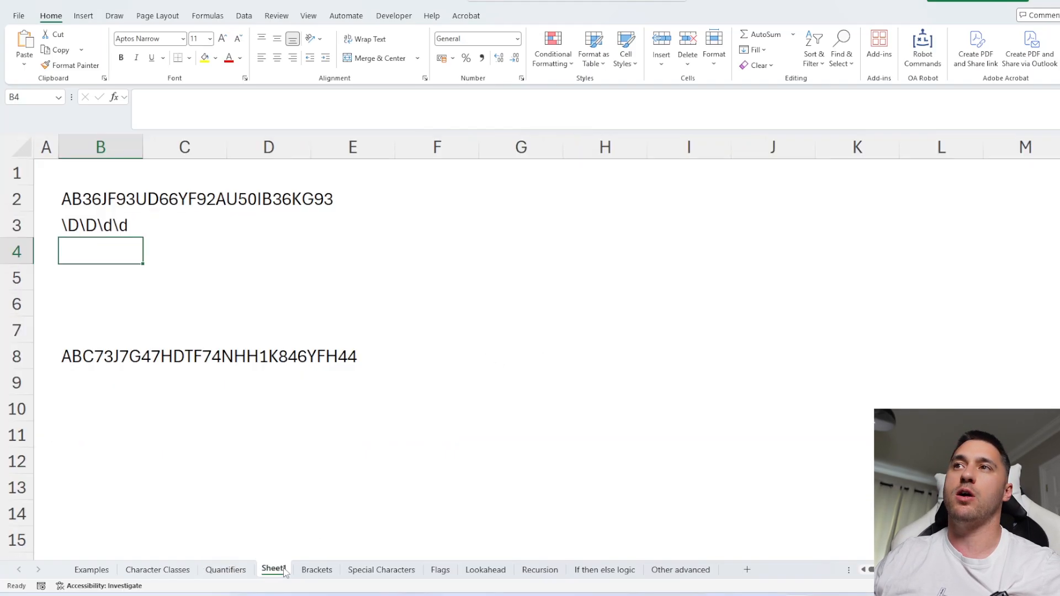
click(108, 197)
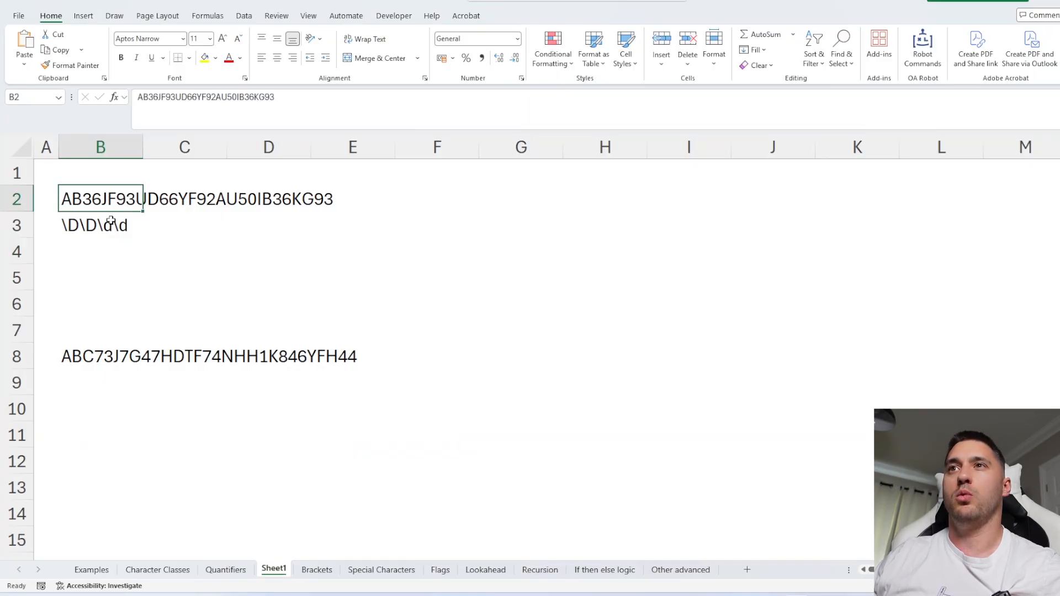
In B4, extract all matches of B3's pattern from the B2 string with REGEXEXTRACT return mode 1, then step through the spilled results.
click(105, 223)
click(141, 259)
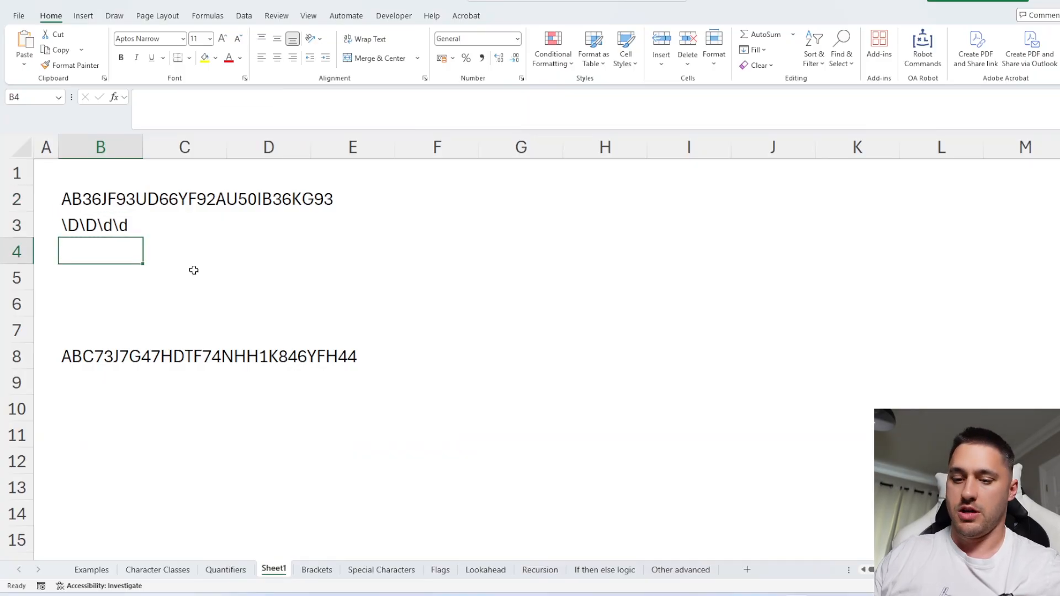
text(=rege)
key(Tab)
click(98, 199)
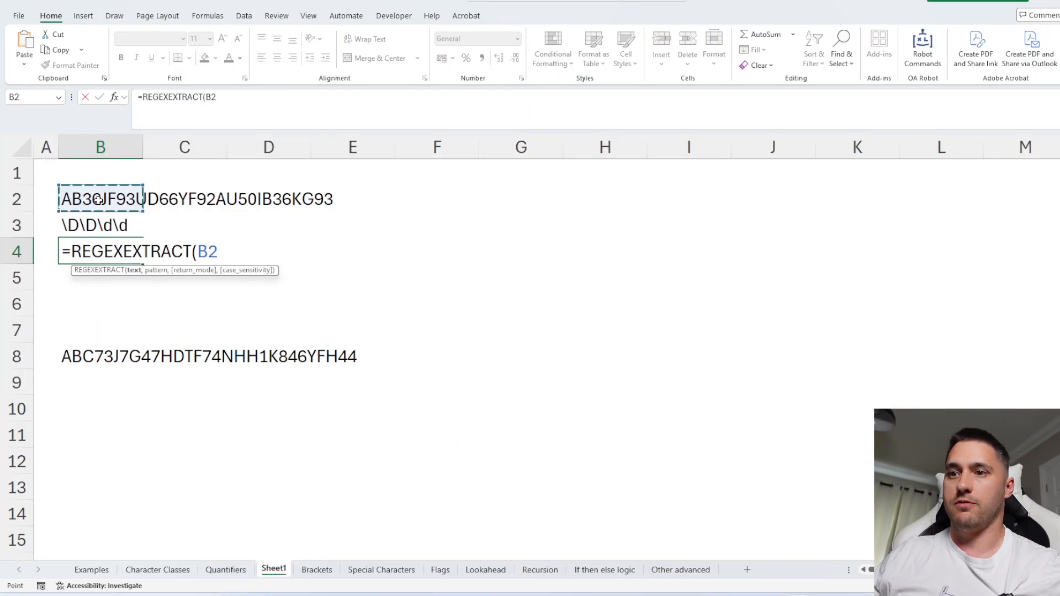
text(,)
click(93, 223)
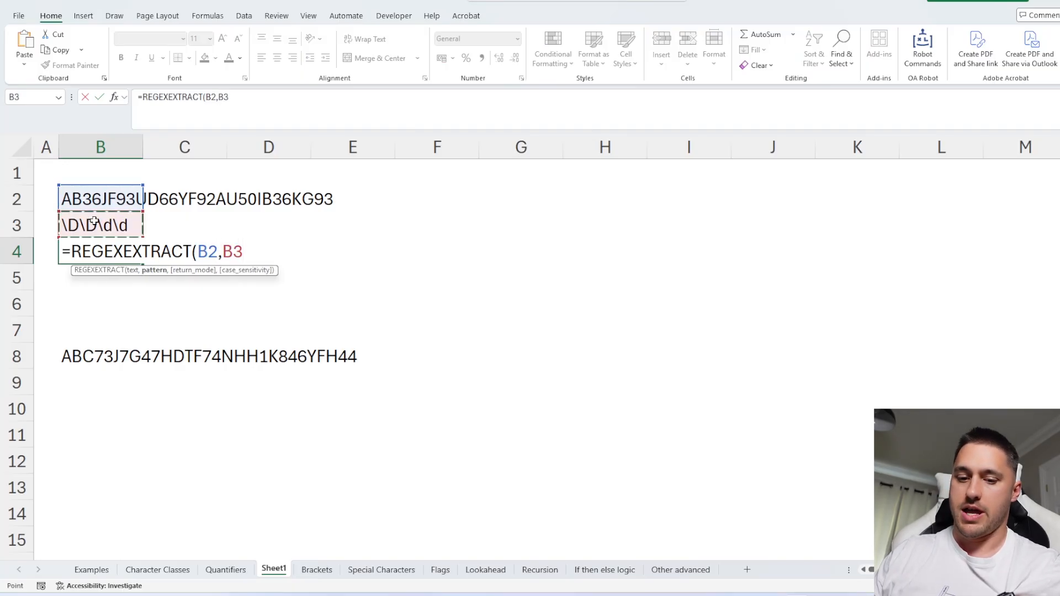
text(,1))
key(Return)
click(110, 253)
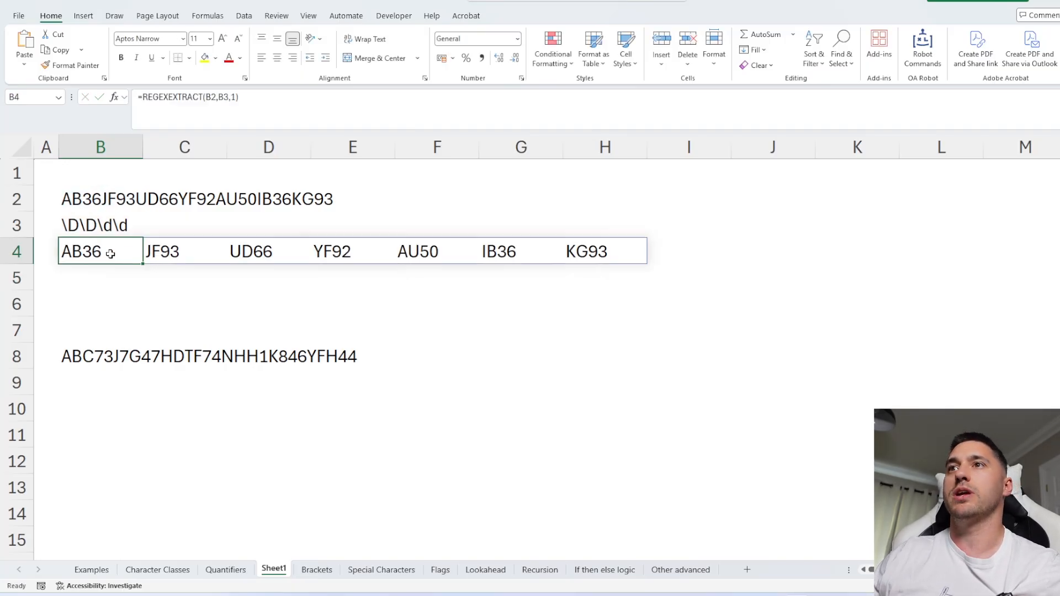
click(161, 249)
click(248, 251)
click(328, 252)
click(410, 252)
click(585, 250)
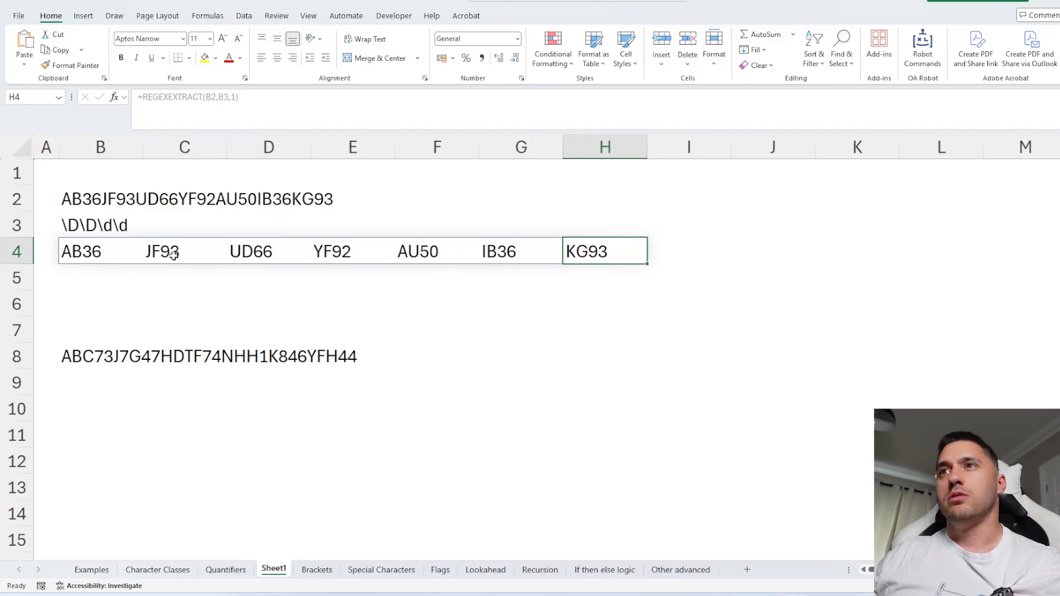
Enter the pattern \D+\d+ in B9 beneath the second sample string in B8.
click(67, 353)
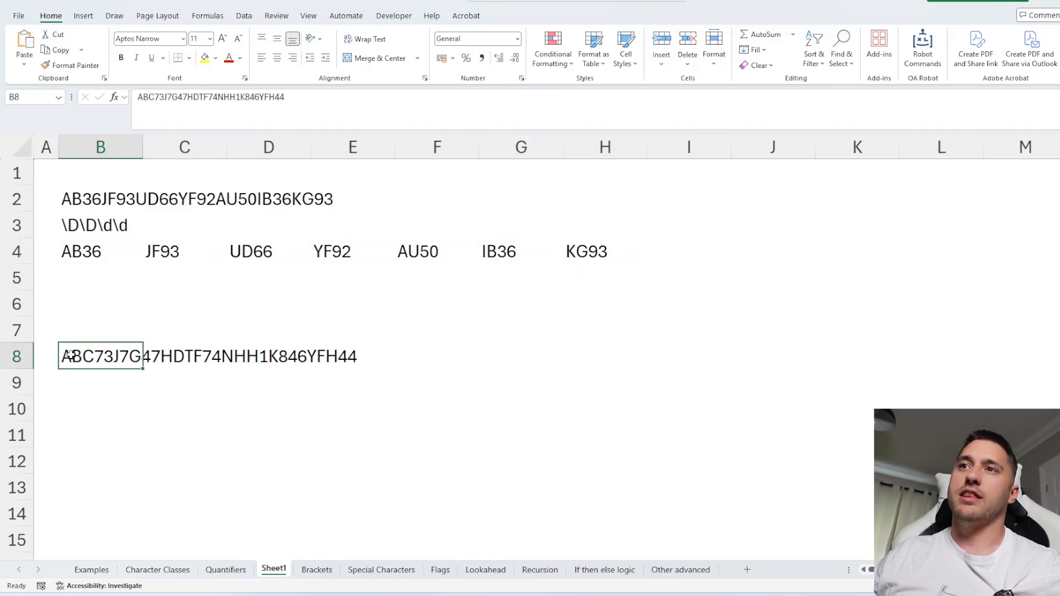
click(160, 98)
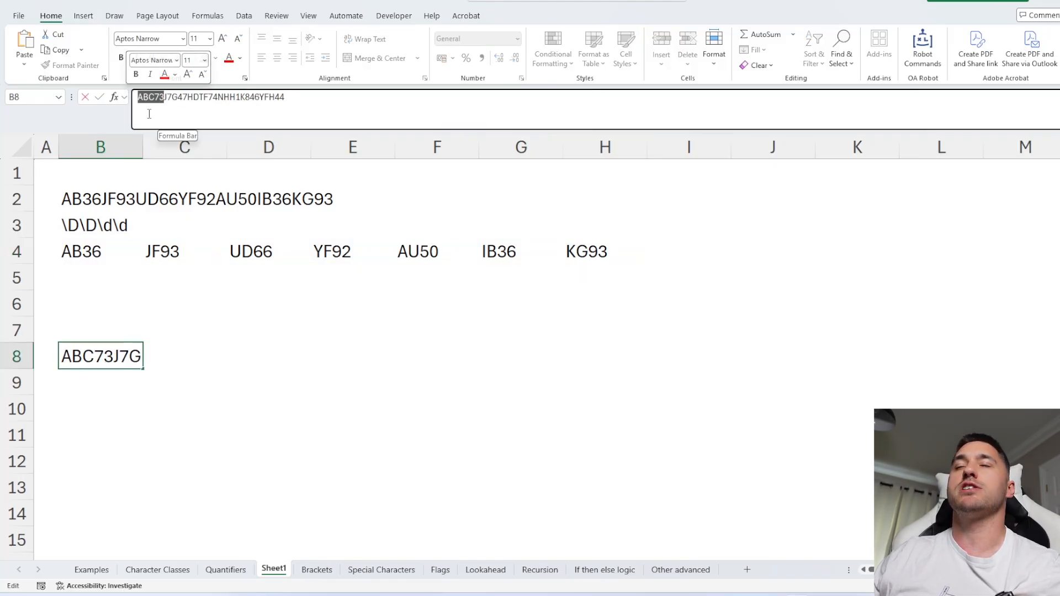
key(Escape)
click(118, 383)
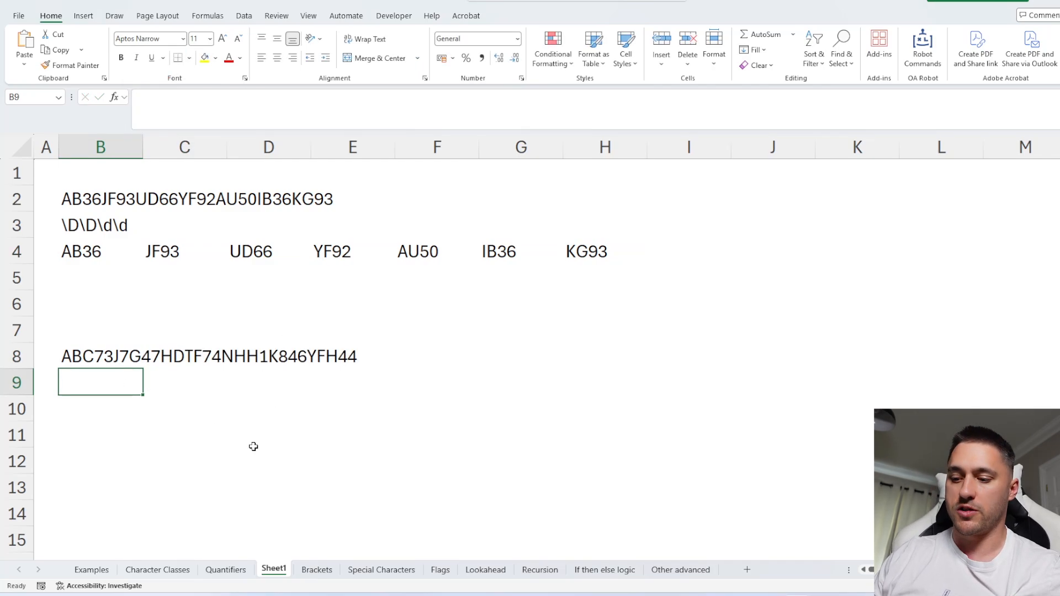
text(\D)
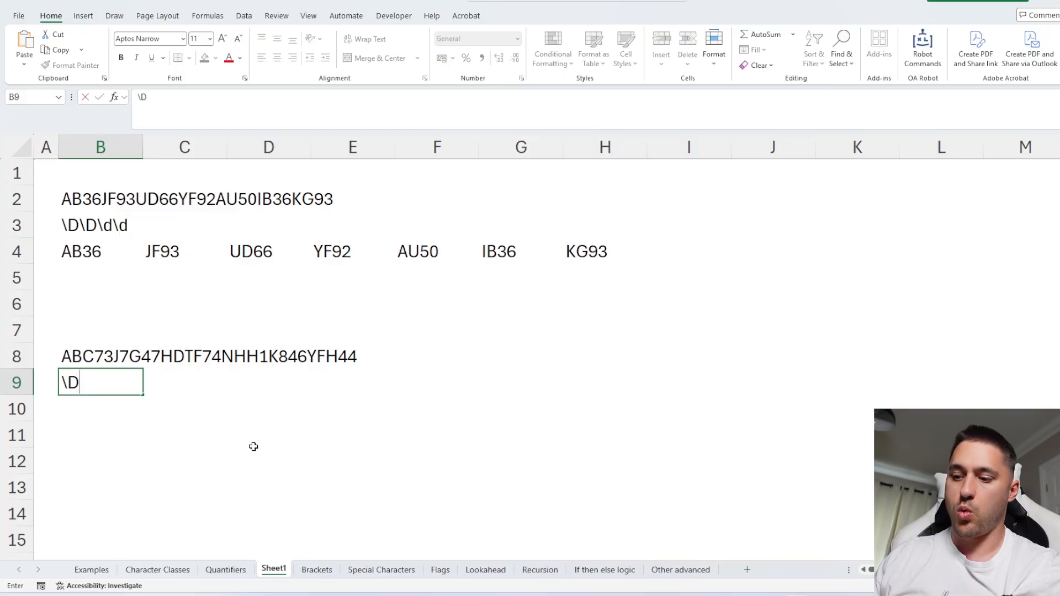
text(+)
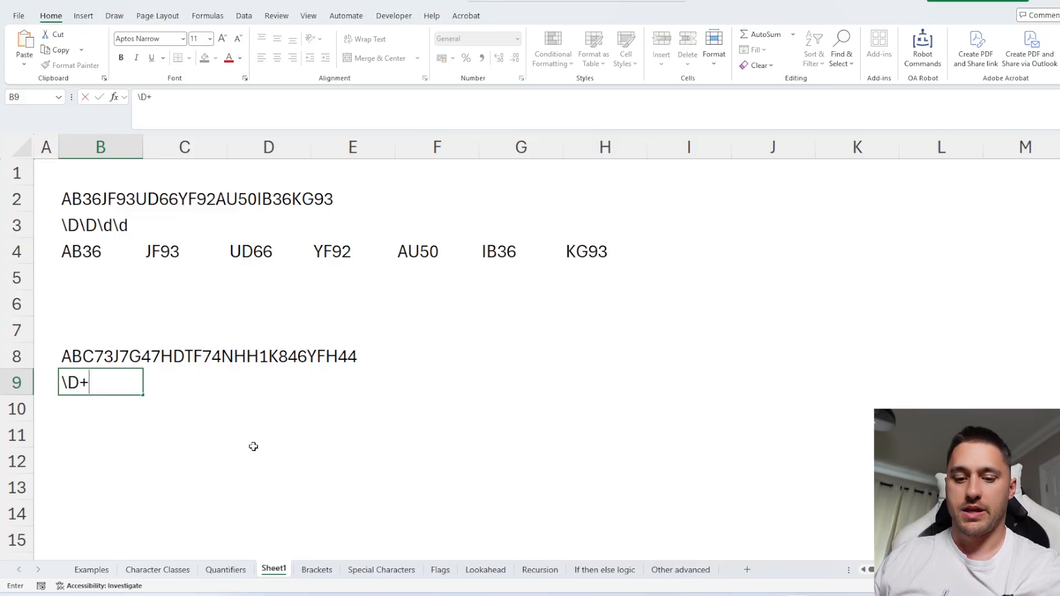
text(\d+)
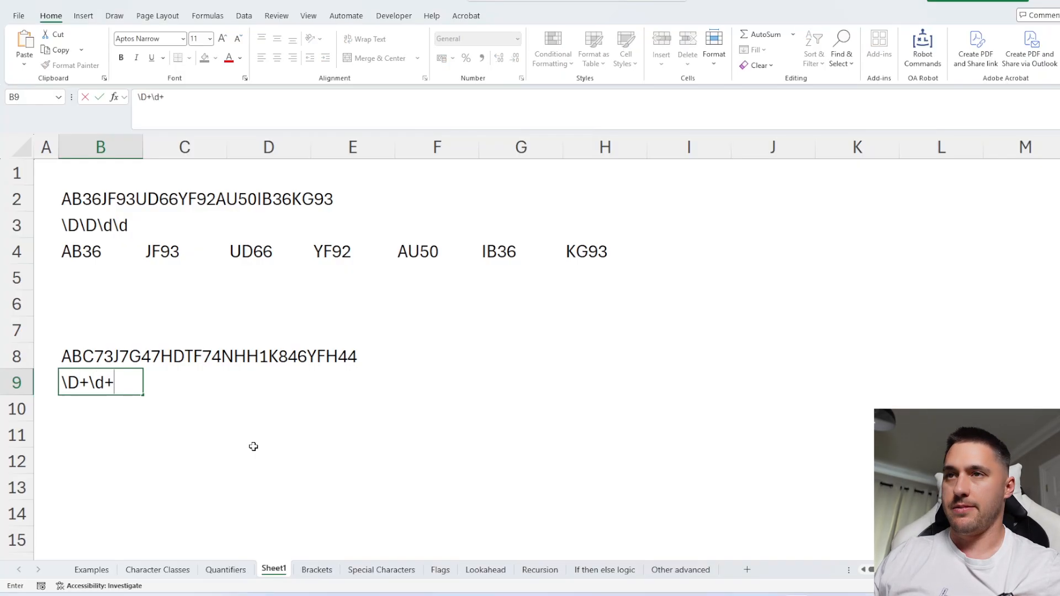
key(Return)
In B10, extract all matches of B9's pattern from B8 using REGEXEXTRACT with return mode 1, and review each spilled result.
text(=rege)
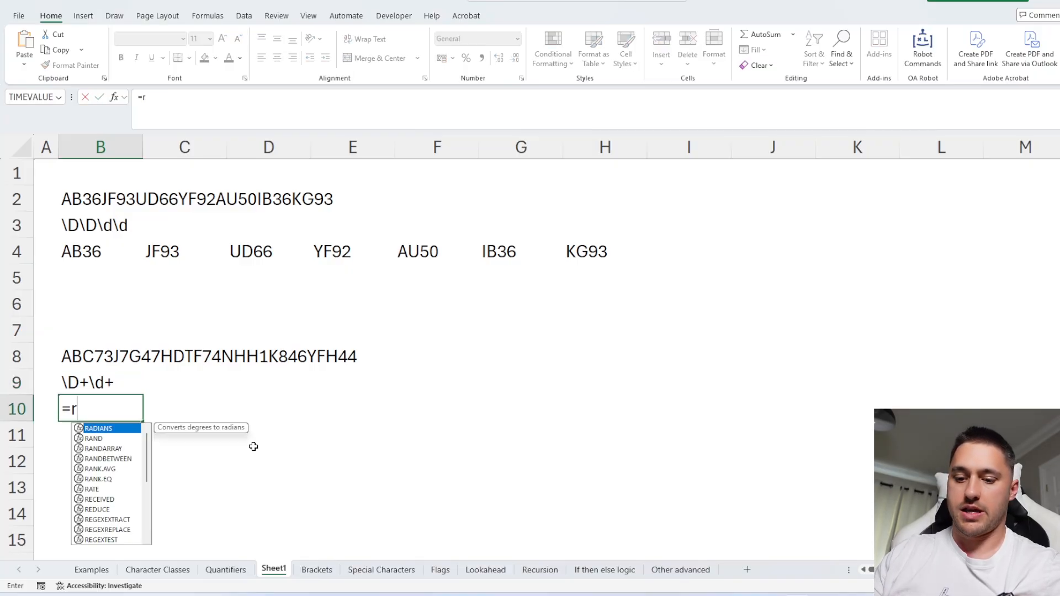
key(Tab)
key(Up)
key(Up)
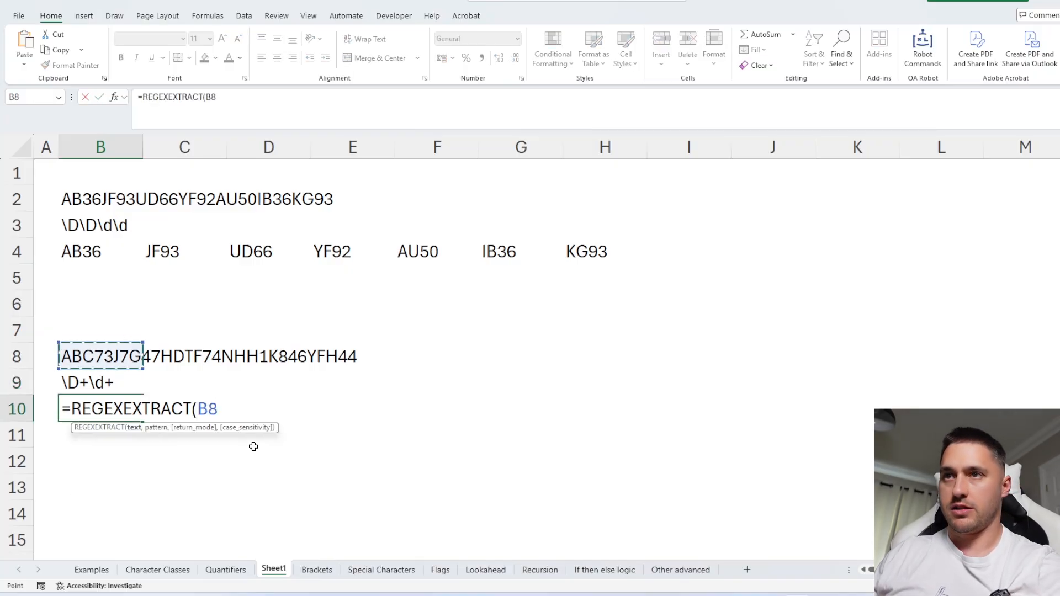
text(,)
key(Up)
text(,1)
key(Return)
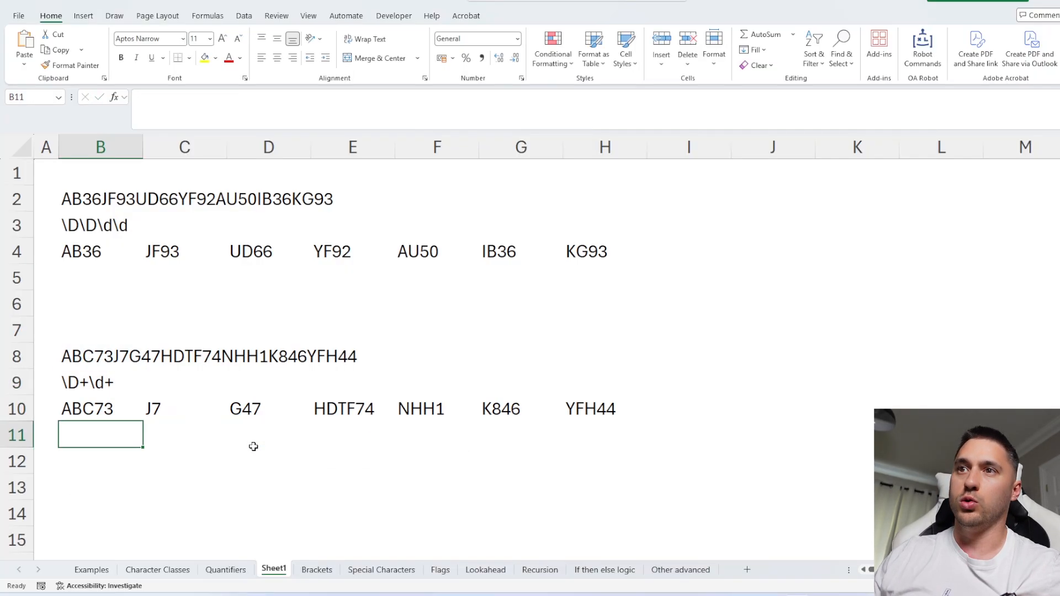
click(95, 408)
click(161, 407)
click(239, 408)
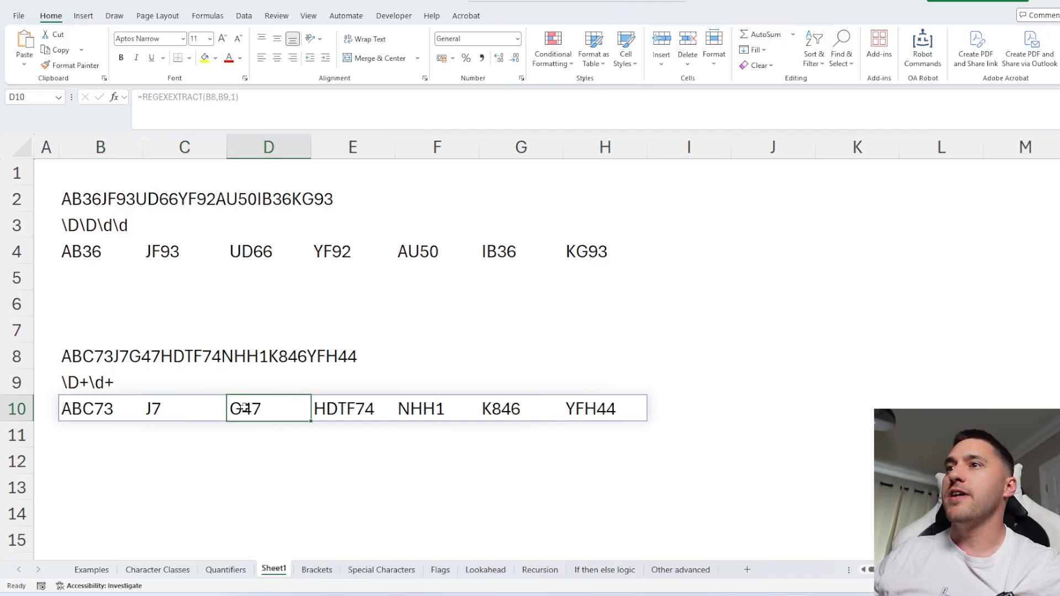
click(326, 406)
click(431, 408)
click(489, 406)
click(576, 408)
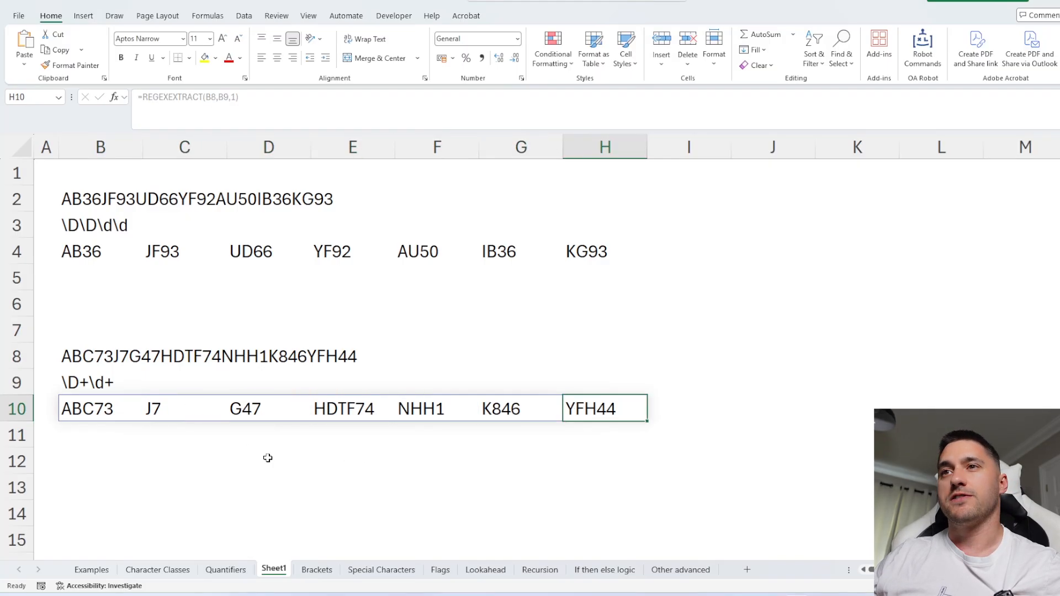
Switch through the Quantifiers and Special Characters sheets to the Character Classes sheet.
key(ctrl+Page_Up)
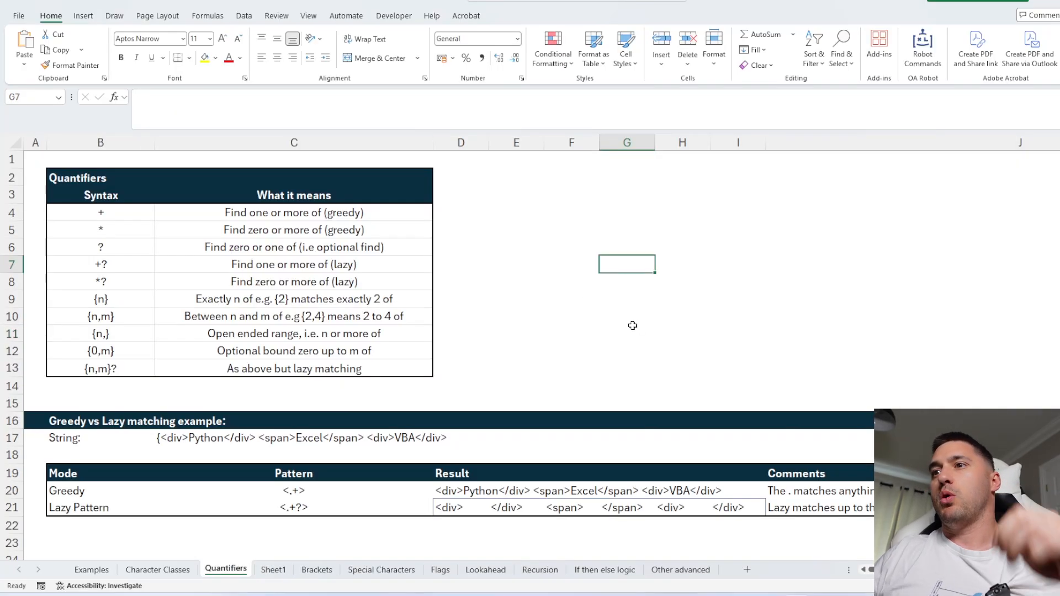
click(378, 571)
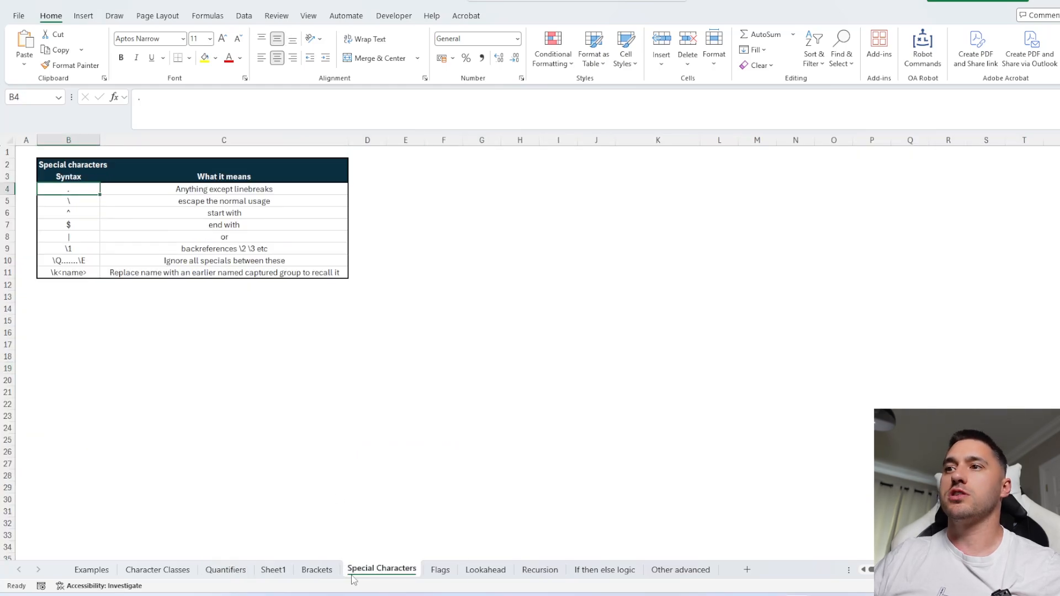
click(273, 570)
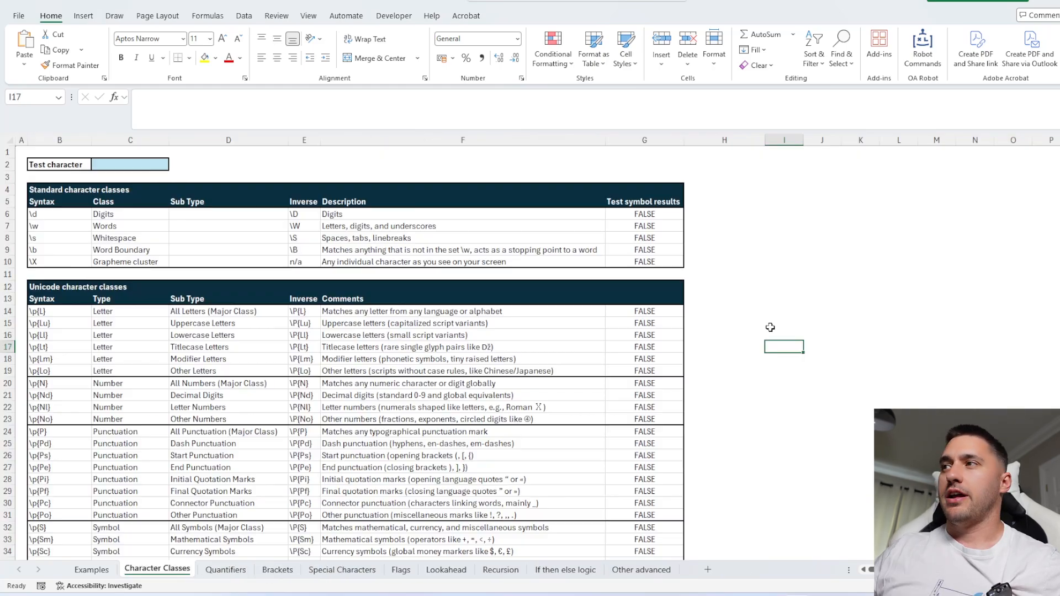